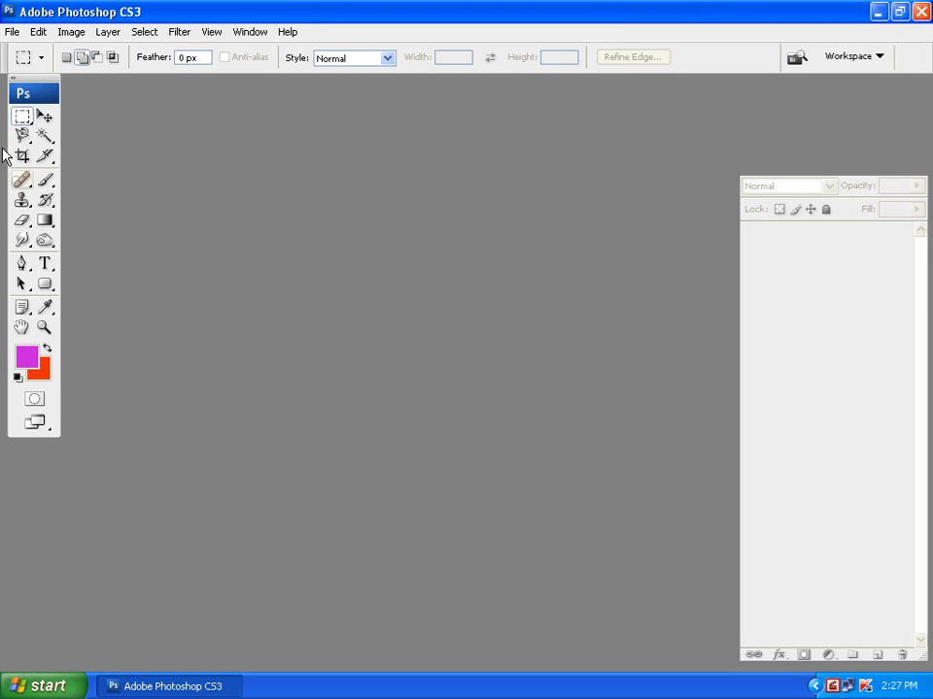
# Step: Compare the options of the Rectangular Marquee, Move, Spot Healing Brush, Red Eye and Clone Stamp tools
pyautogui.moveTo(22, 121); pyautogui.dragTo(75, 111)
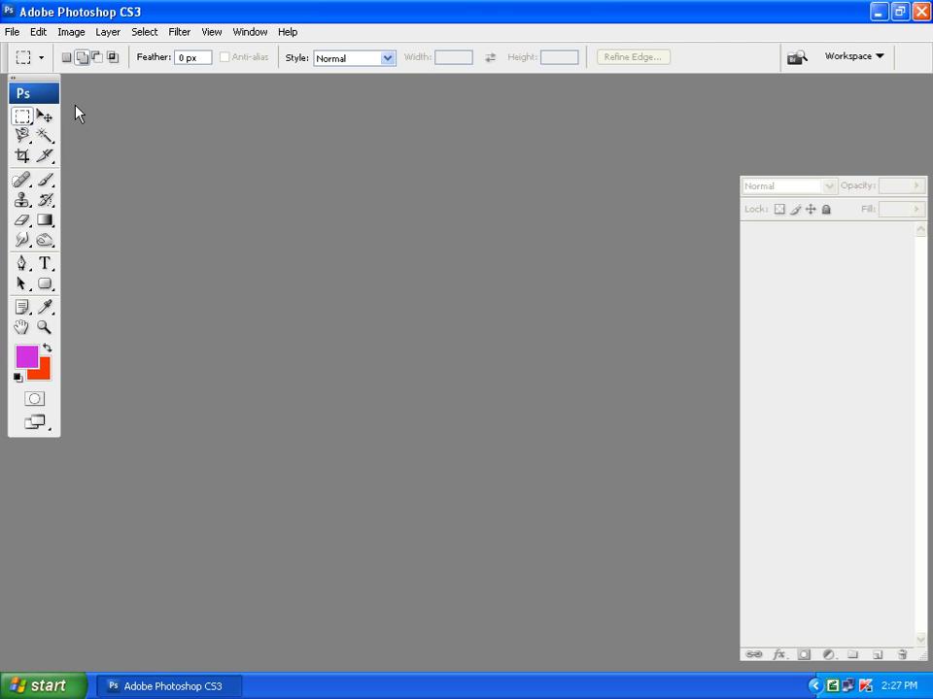
pyautogui.click(208, 60)
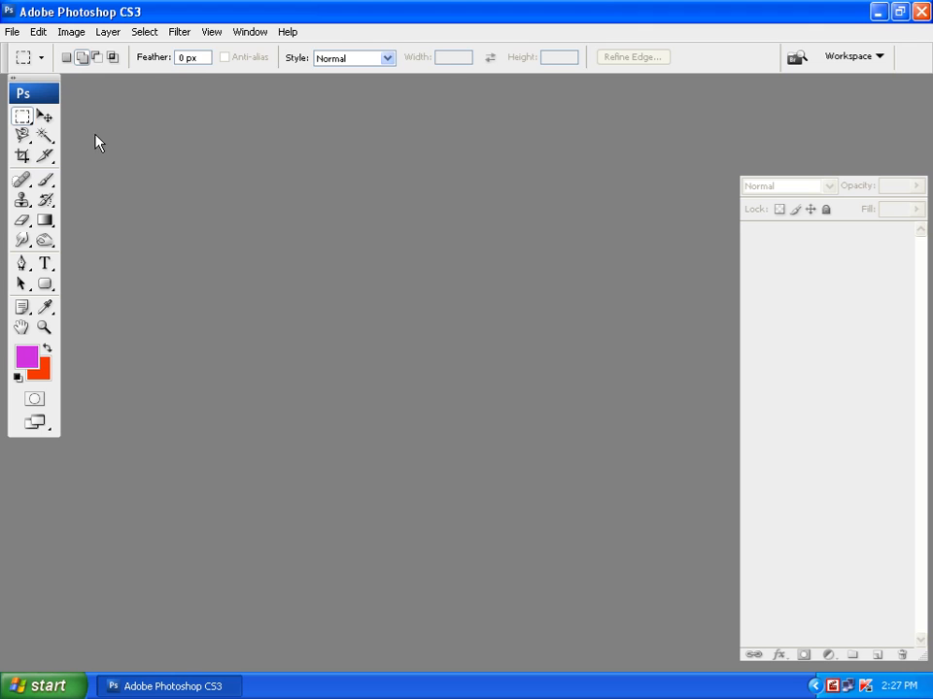
pyautogui.click(43, 117)
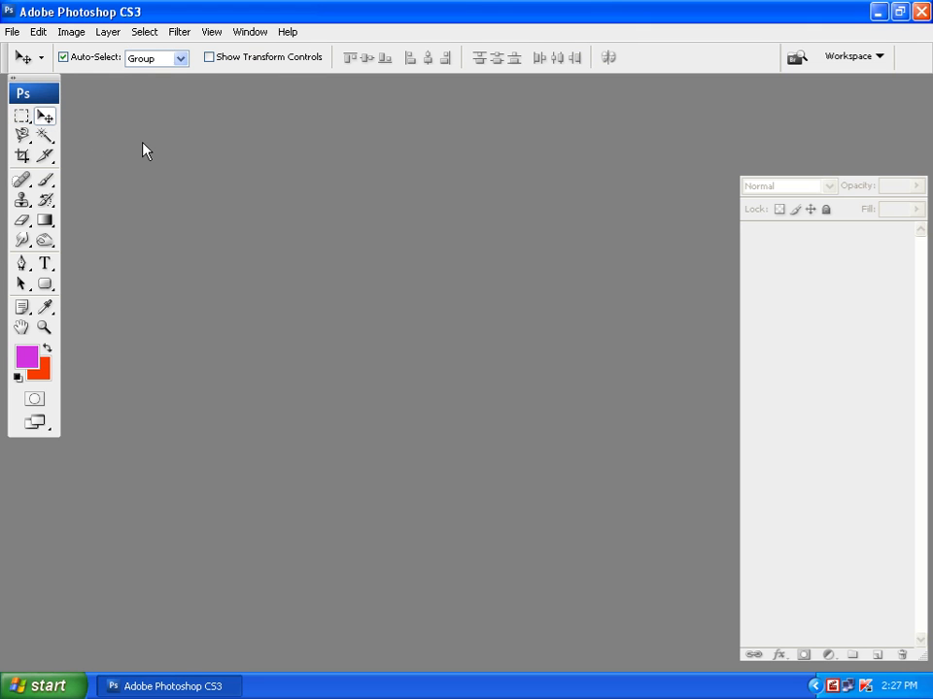
pyautogui.click(21, 116)
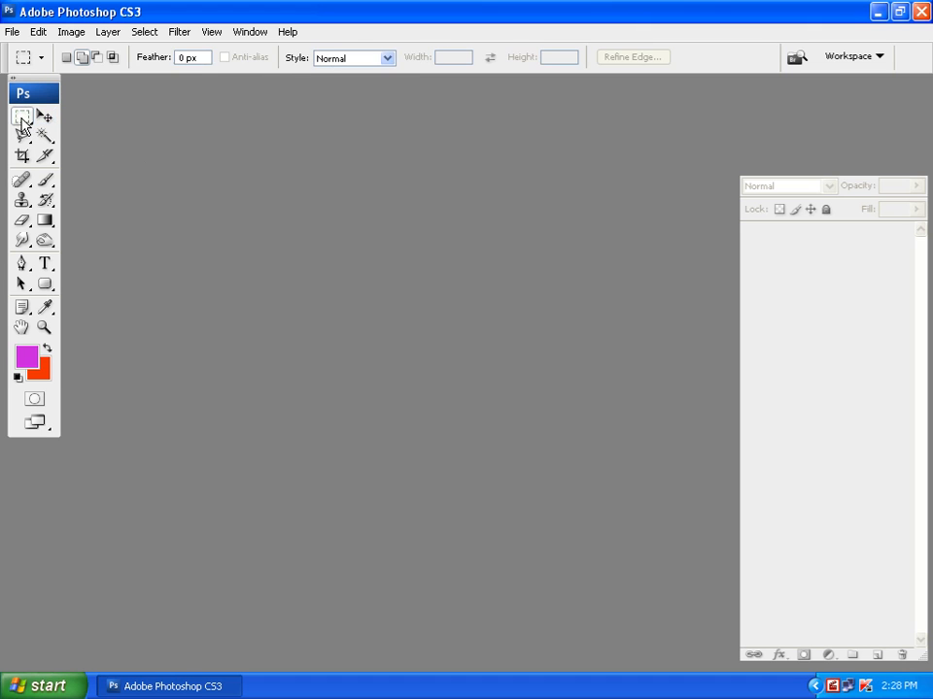
pyautogui.click(23, 184)
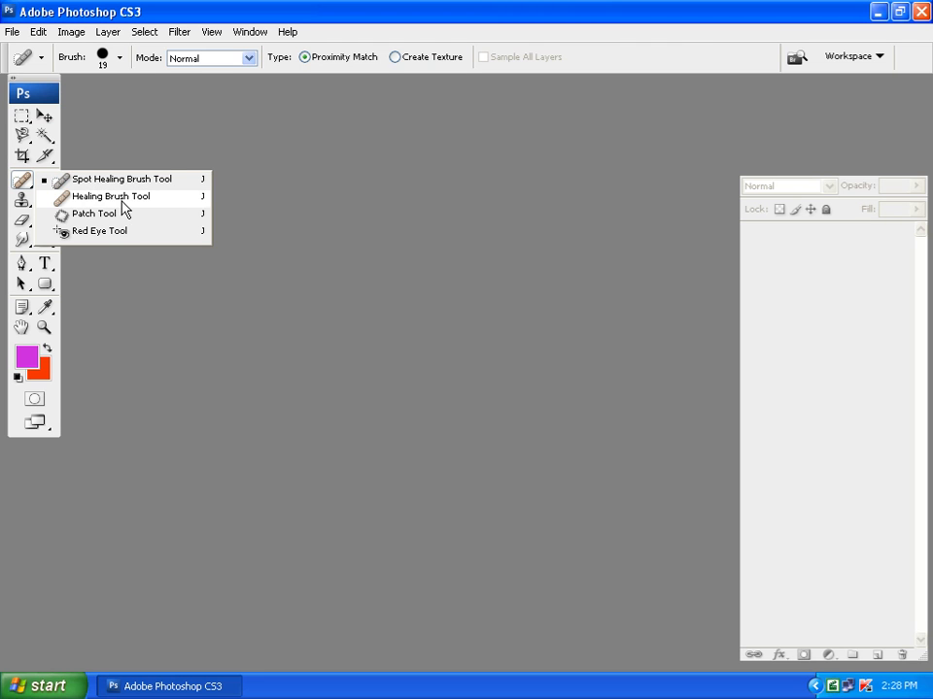
pyautogui.click(89, 232)
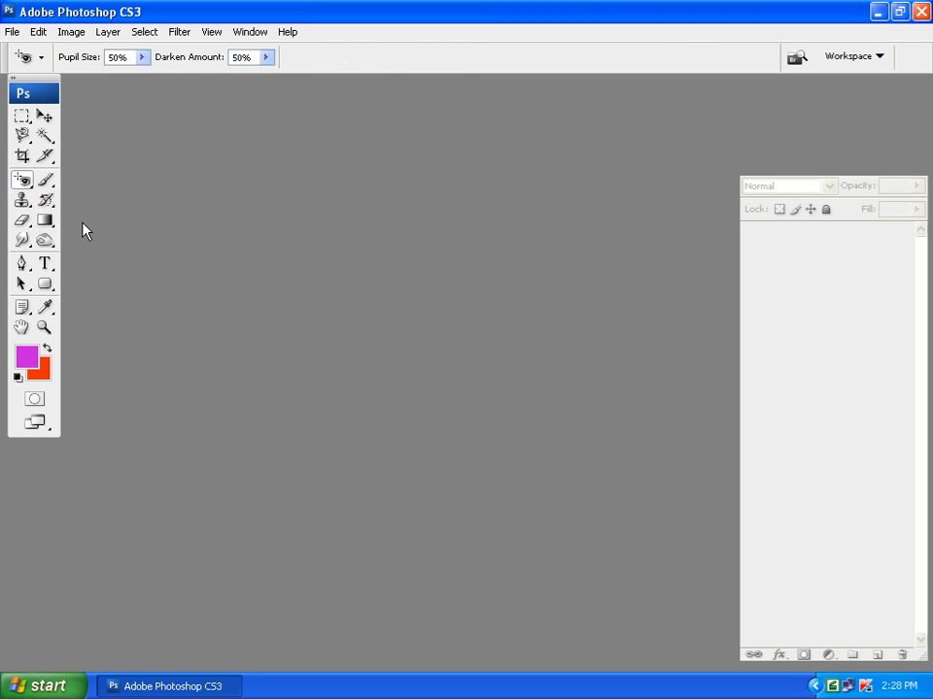
pyautogui.click(19, 201)
pyautogui.click(77, 199)
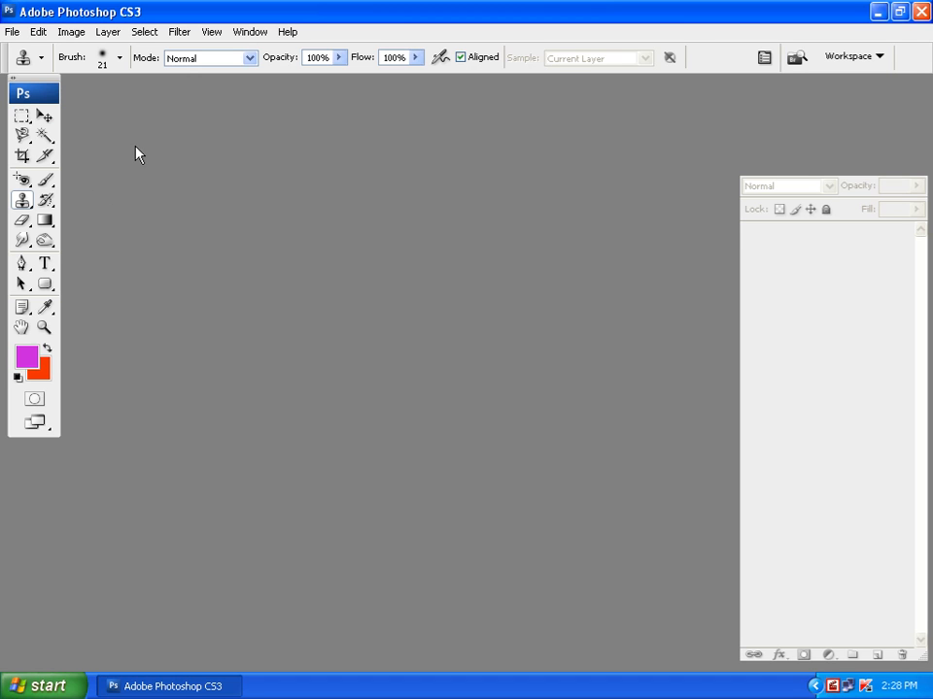
# Step: Make the Spot Healing Brush the current healing tool again, and activate the Move tool
pyautogui.click(21, 179)
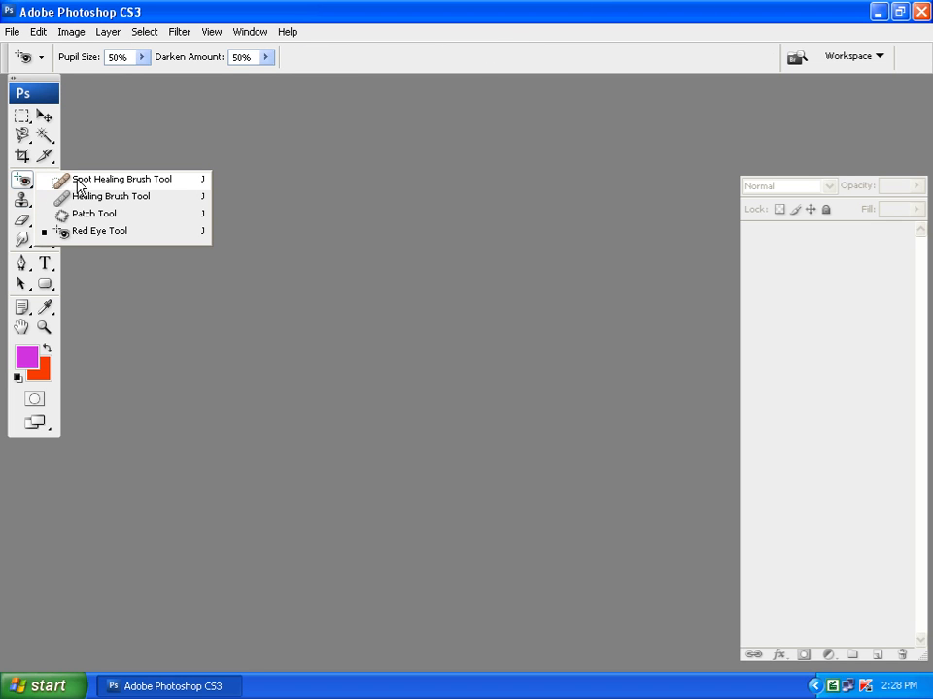
pyautogui.click(74, 182)
pyautogui.click(21, 179)
pyautogui.click(74, 181)
pyautogui.click(44, 116)
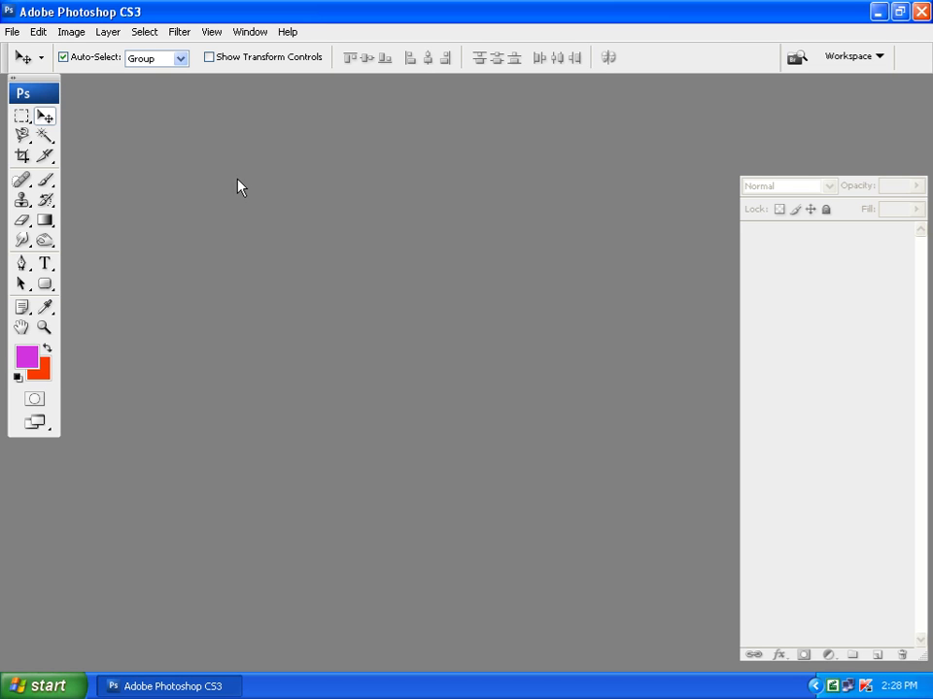
# Step: Browse for a file to open in the Samples folder under C:, Program Files, Adobe, Adobe Photoshop CS3
pyautogui.click(8, 37)
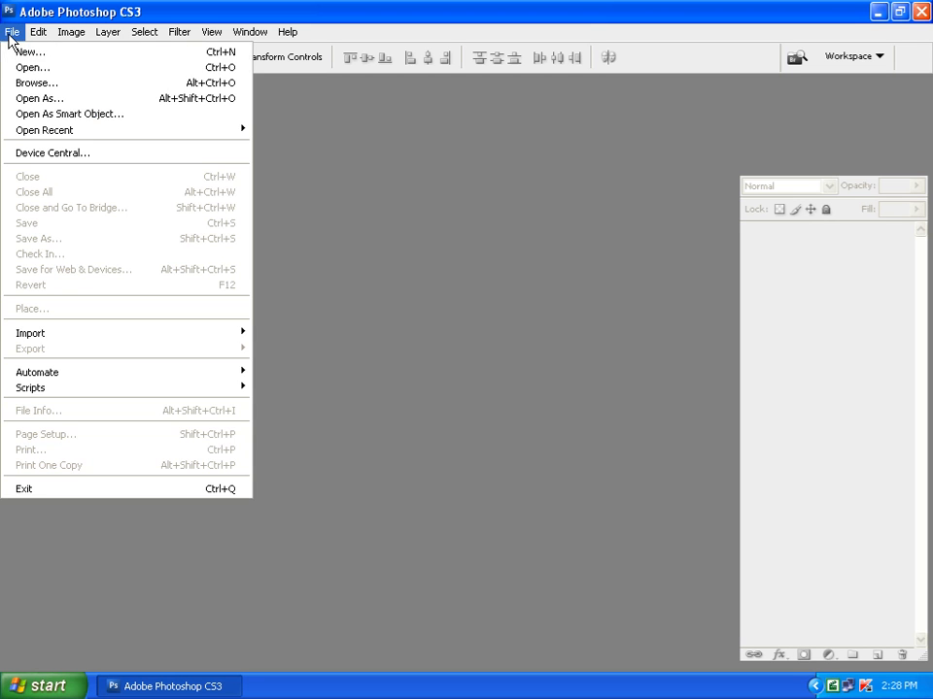
pyautogui.click(13, 66)
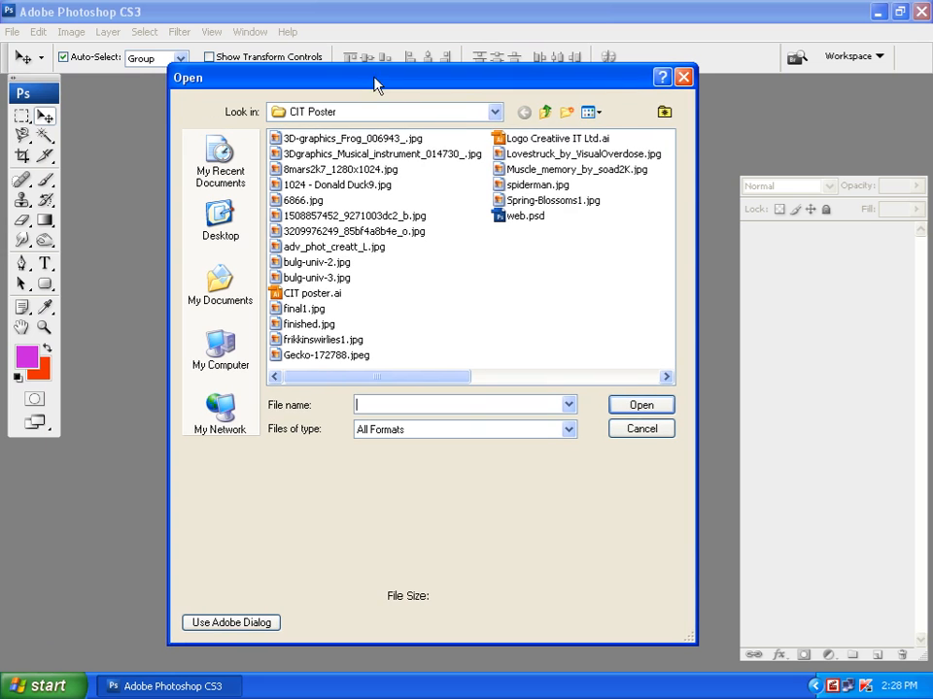
pyautogui.click(494, 111)
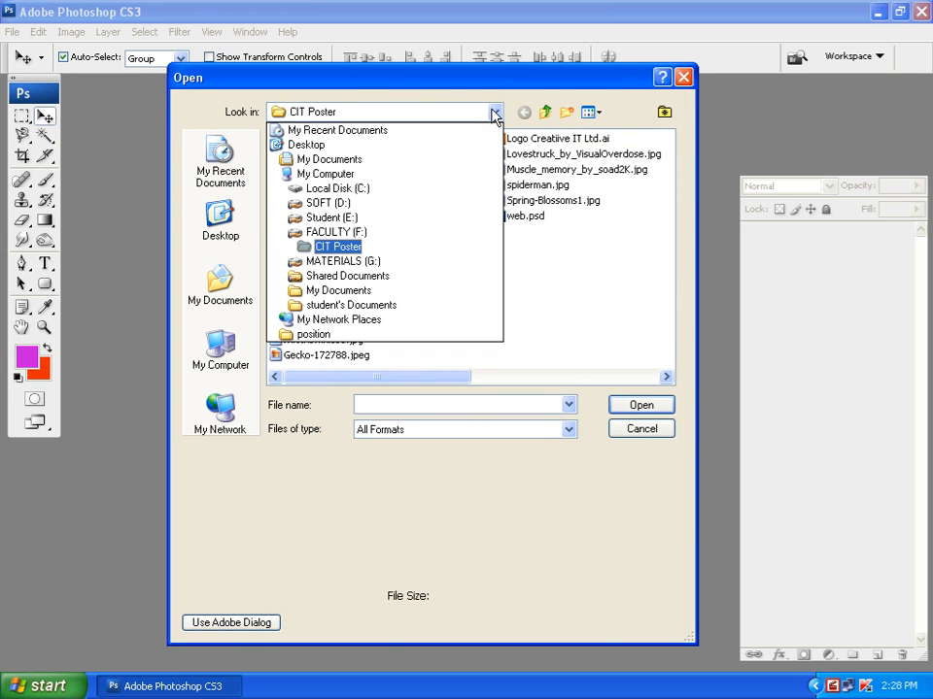
pyautogui.click(347, 189)
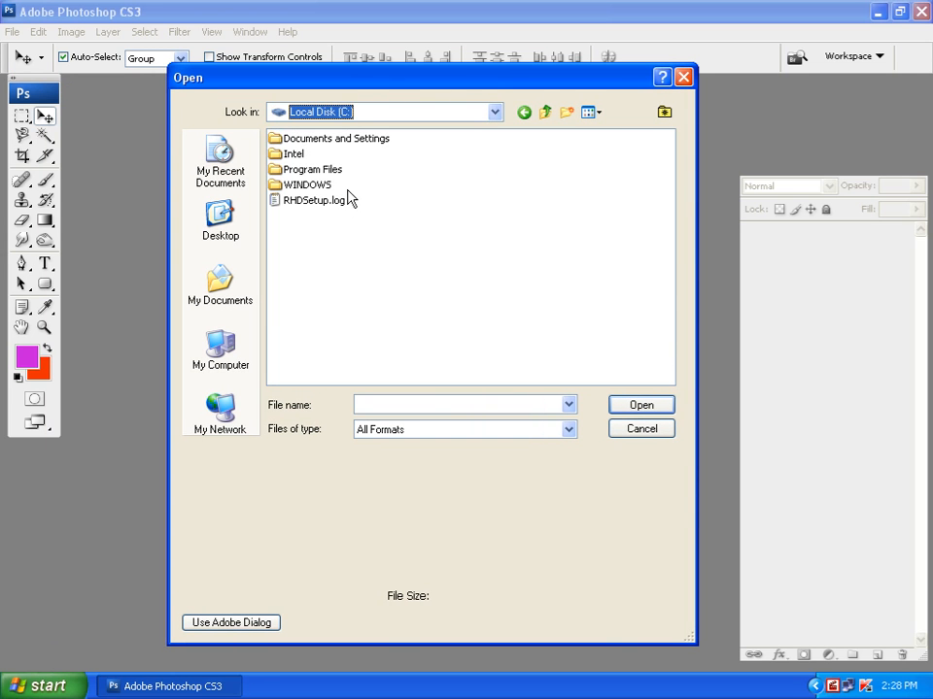
pyautogui.doubleClick(302, 175)
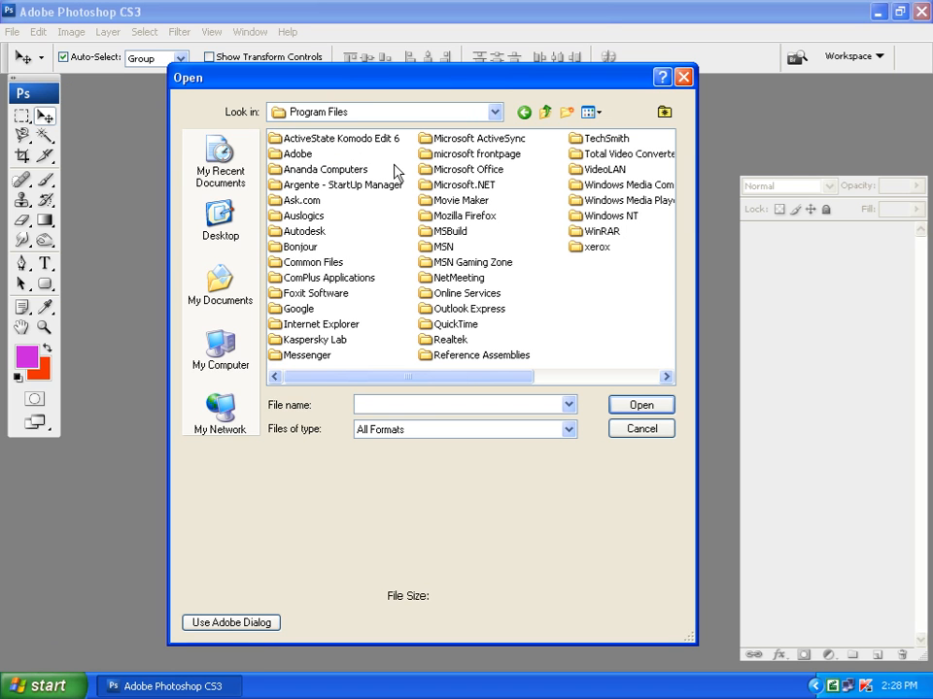
pyautogui.click(301, 155)
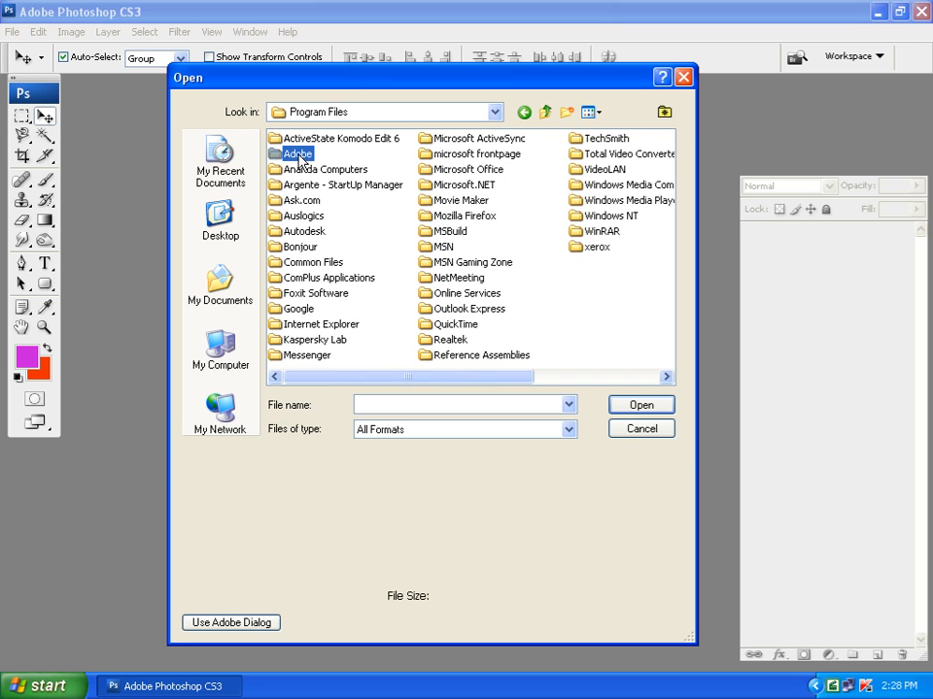
pyautogui.doubleClick(301, 158)
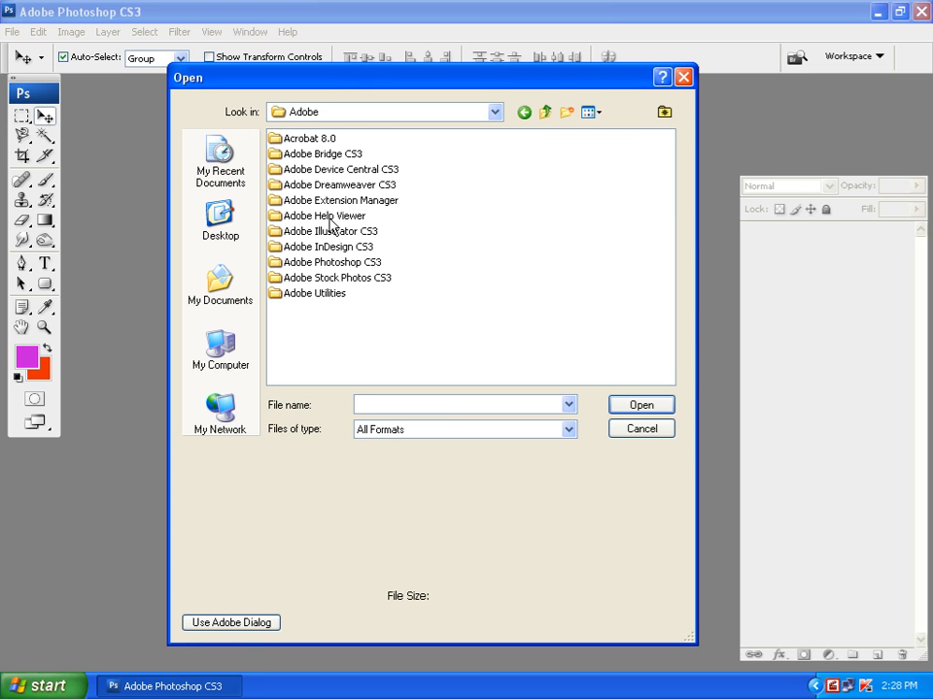
pyautogui.click(331, 262)
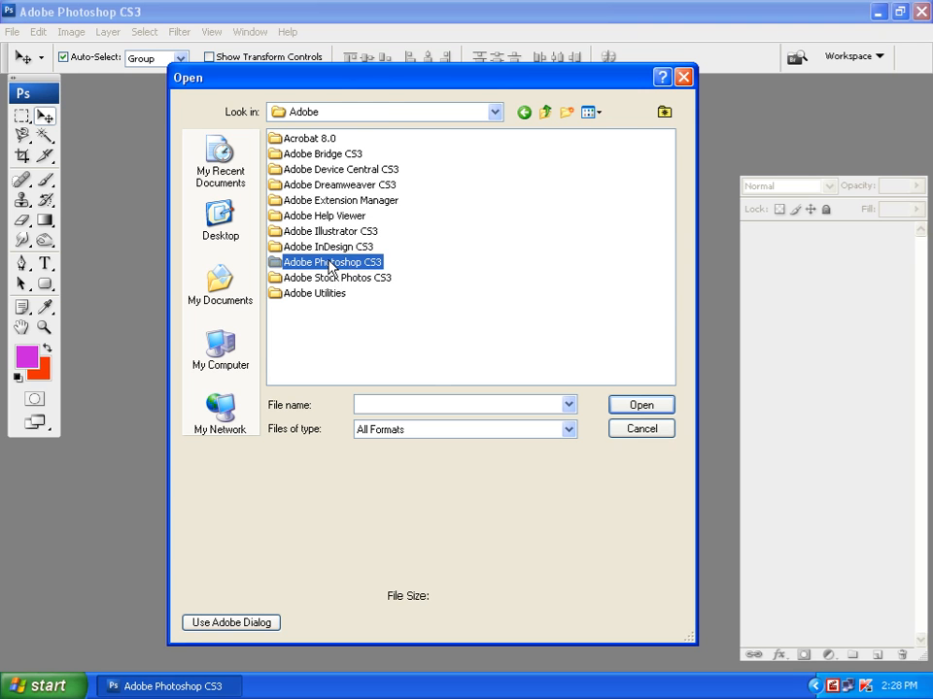
pyautogui.doubleClick(330, 264)
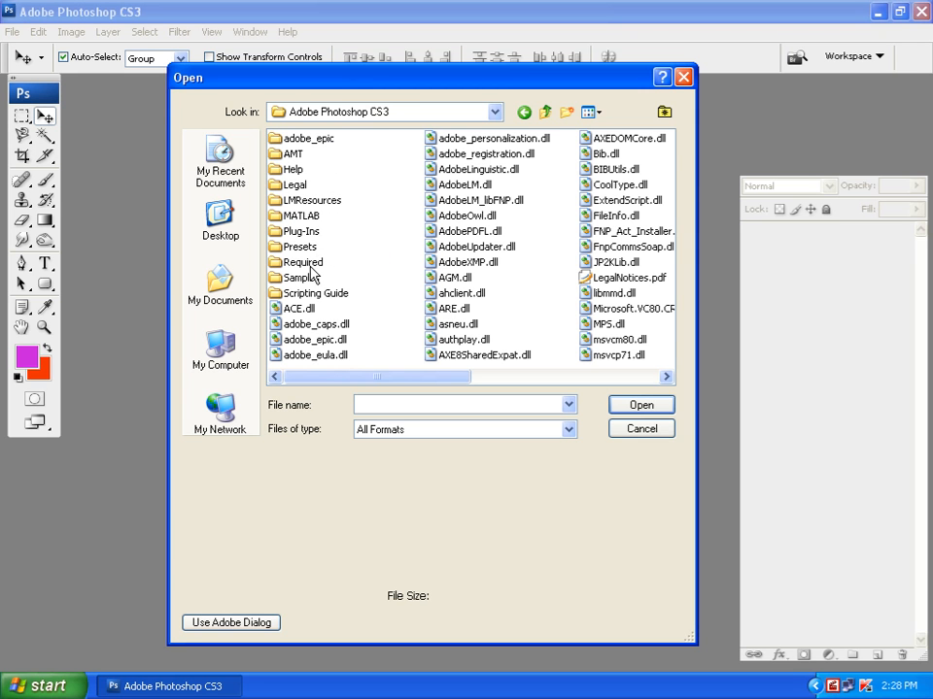
pyautogui.click(322, 279)
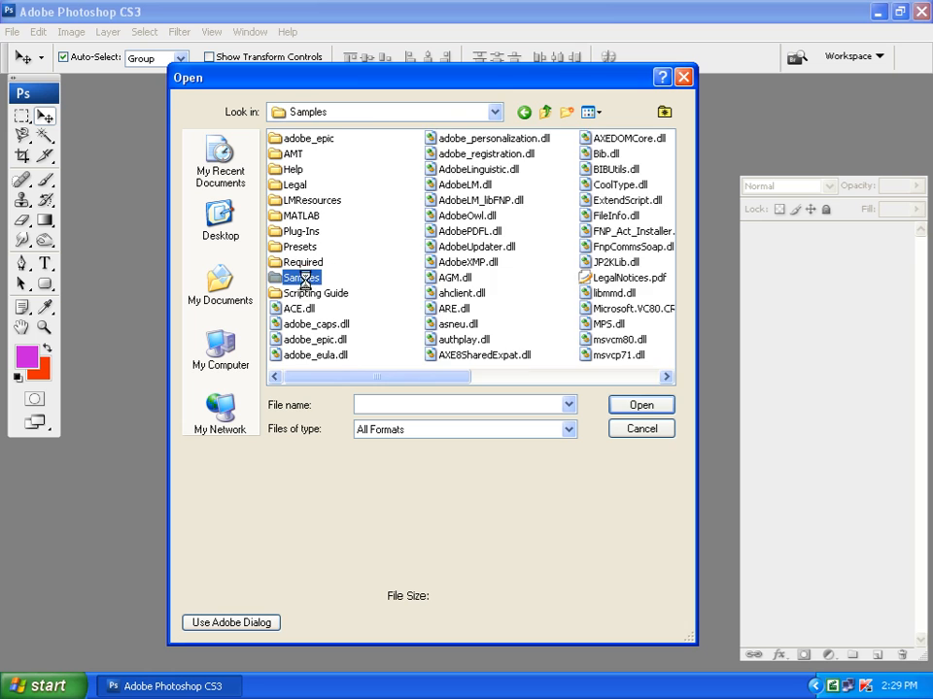
pyautogui.doubleClick(313, 280)
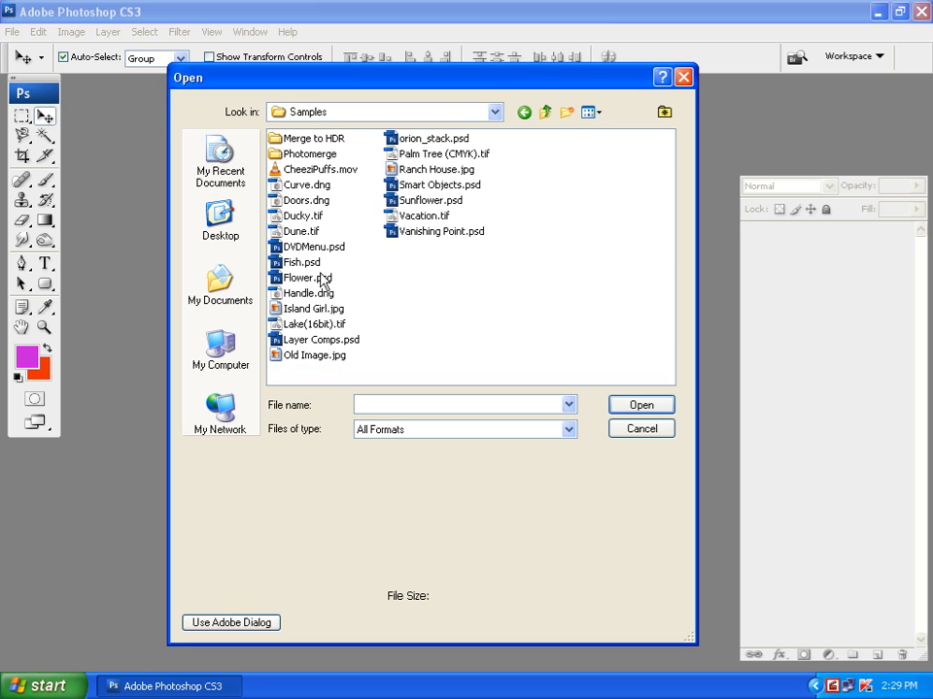
# Step: Show the sample files as thumbnails and open Old Image.jpg
pyautogui.click(592, 112)
pyautogui.click(600, 136)
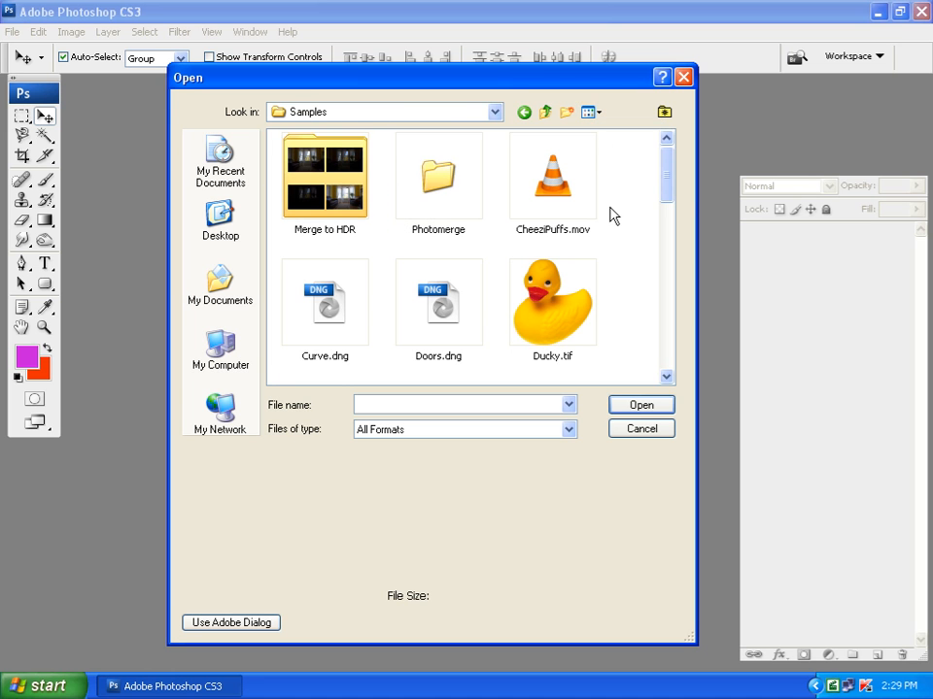
pyautogui.moveTo(666, 170); pyautogui.dragTo(658, 294)
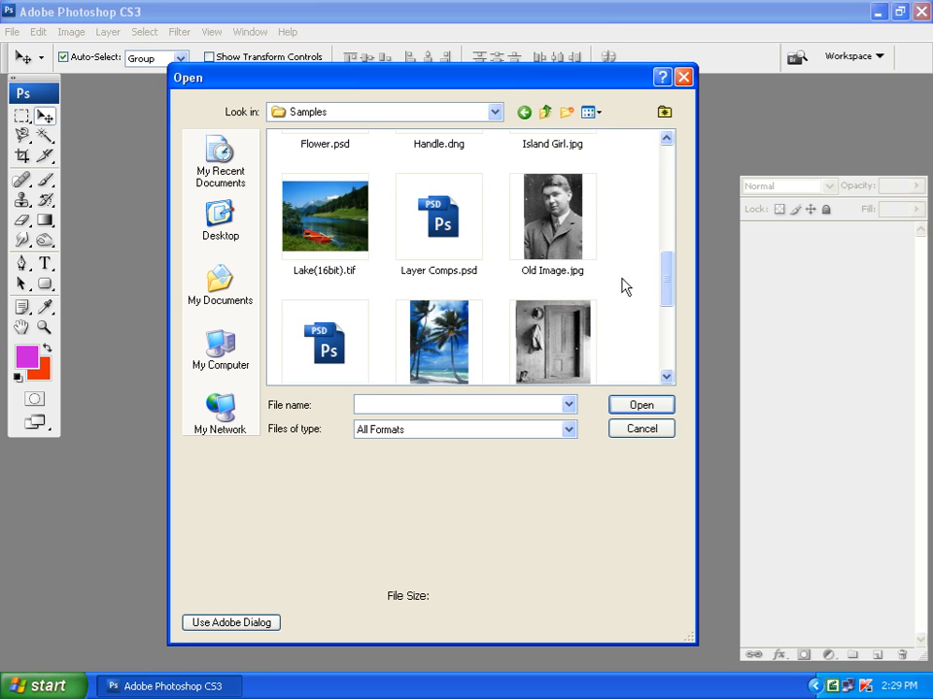
pyautogui.click(541, 248)
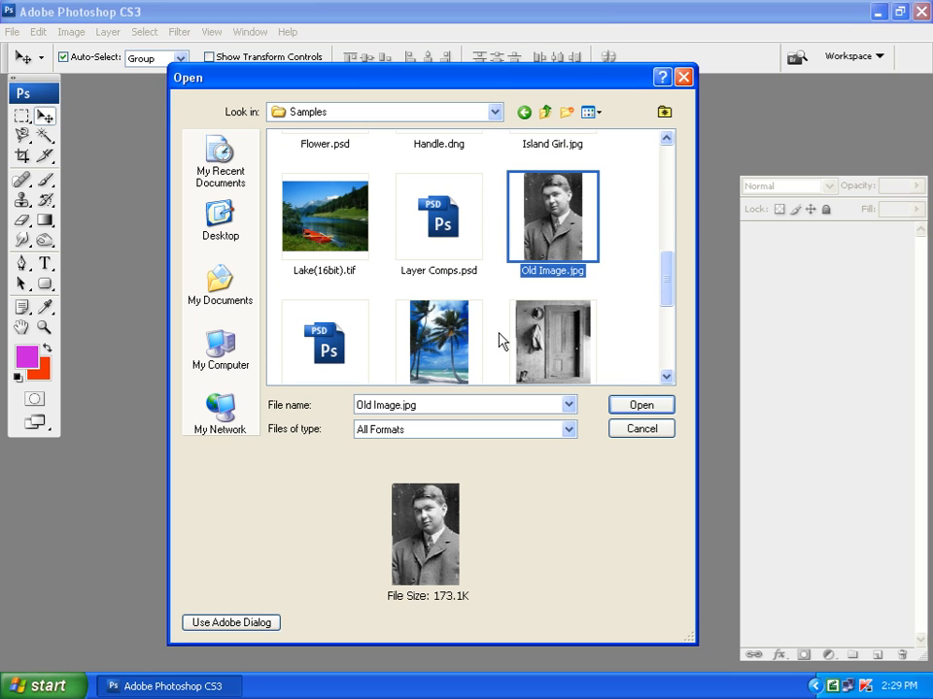
pyautogui.click(637, 405)
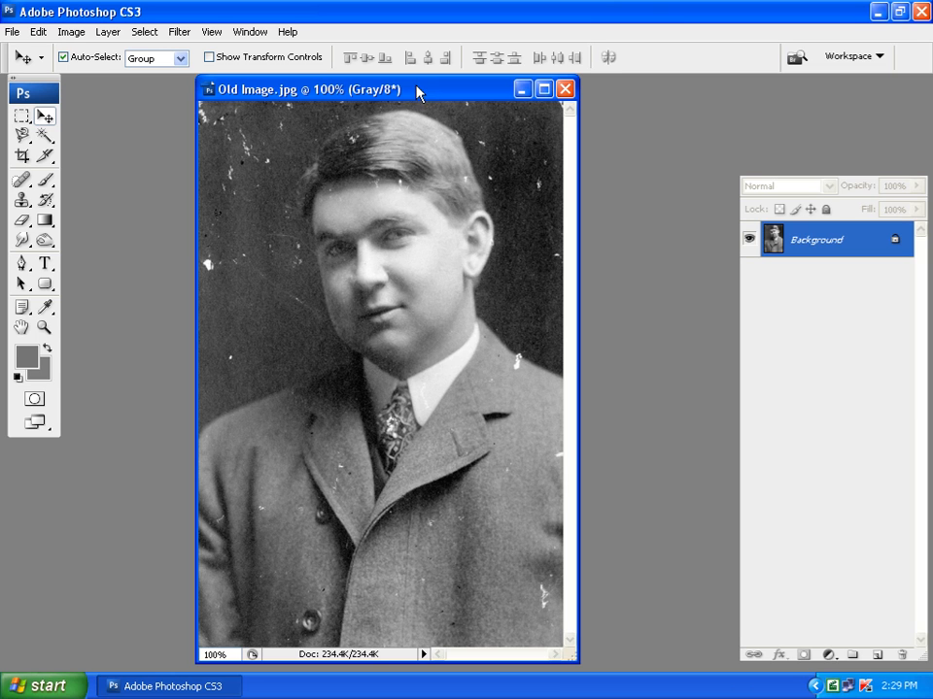
# Step: Shift the photo's document window slightly and set its display to Full Screen Mode With Menu Bar
pyautogui.hotkey('ctrl', 'w')
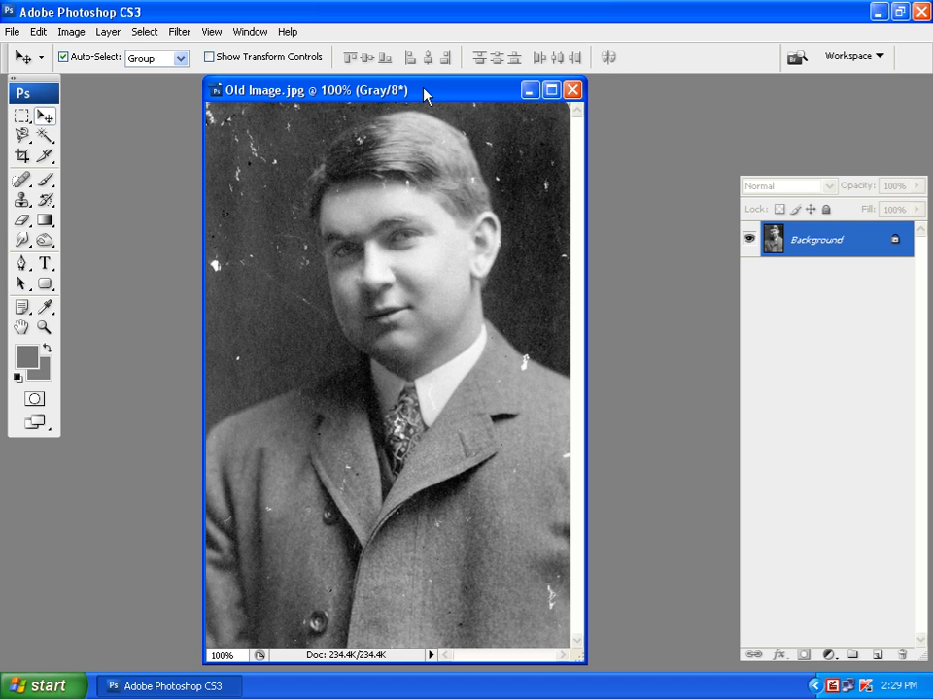
pyautogui.moveTo(423, 93); pyautogui.dragTo(429, 95)
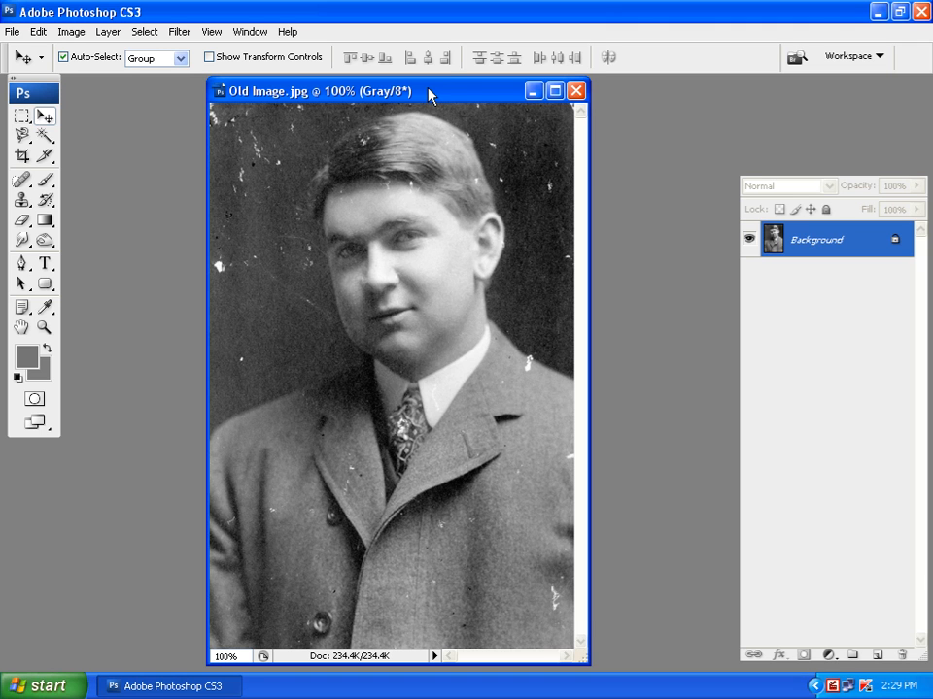
pyautogui.click(49, 427)
pyautogui.click(49, 427)
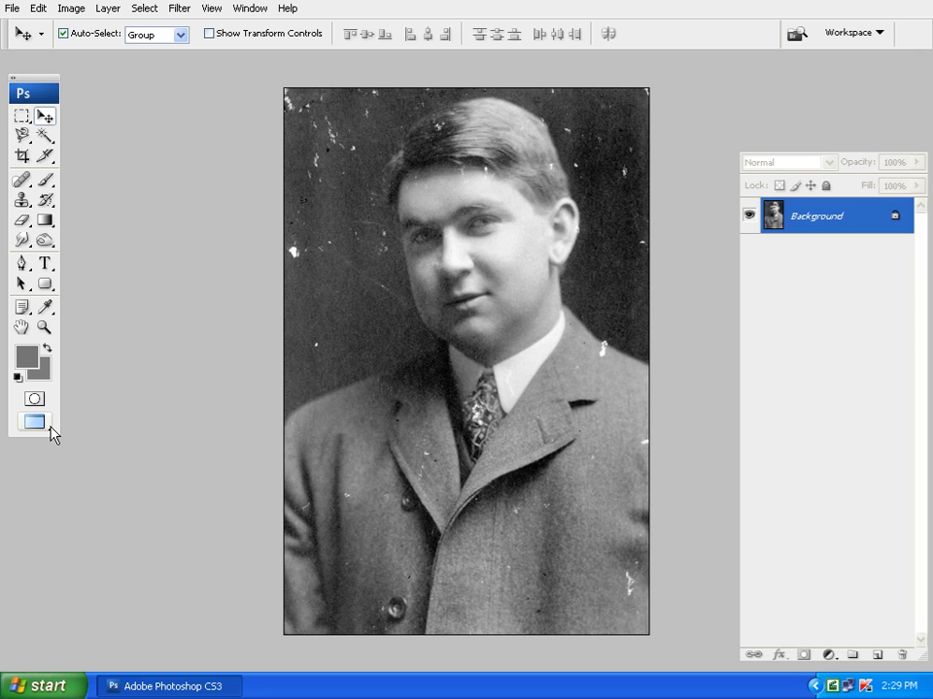
pyautogui.click(50, 427)
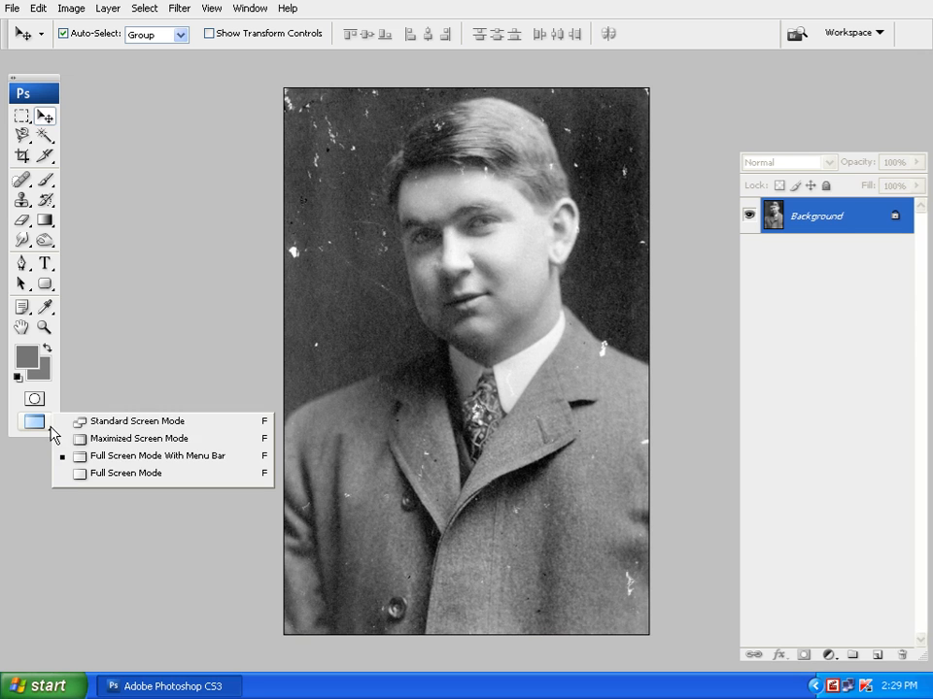
pyautogui.click(140, 455)
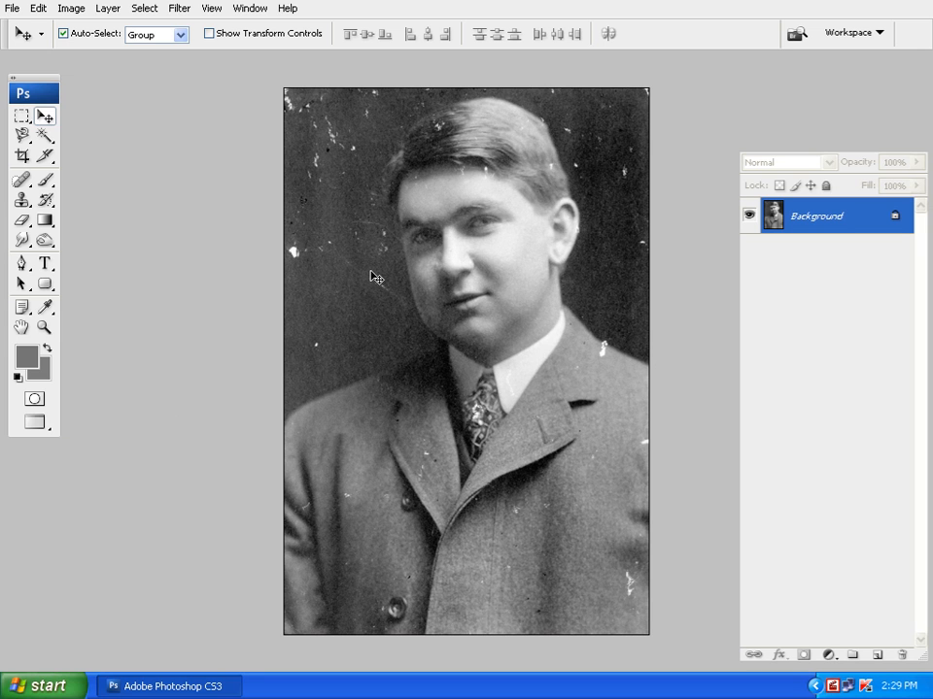
# Step: Review the available screen modes and cycle the photo through Full Screen, Standard and Maximized modes
pyautogui.click(208, 11)
pyautogui.moveTo(291, 201)
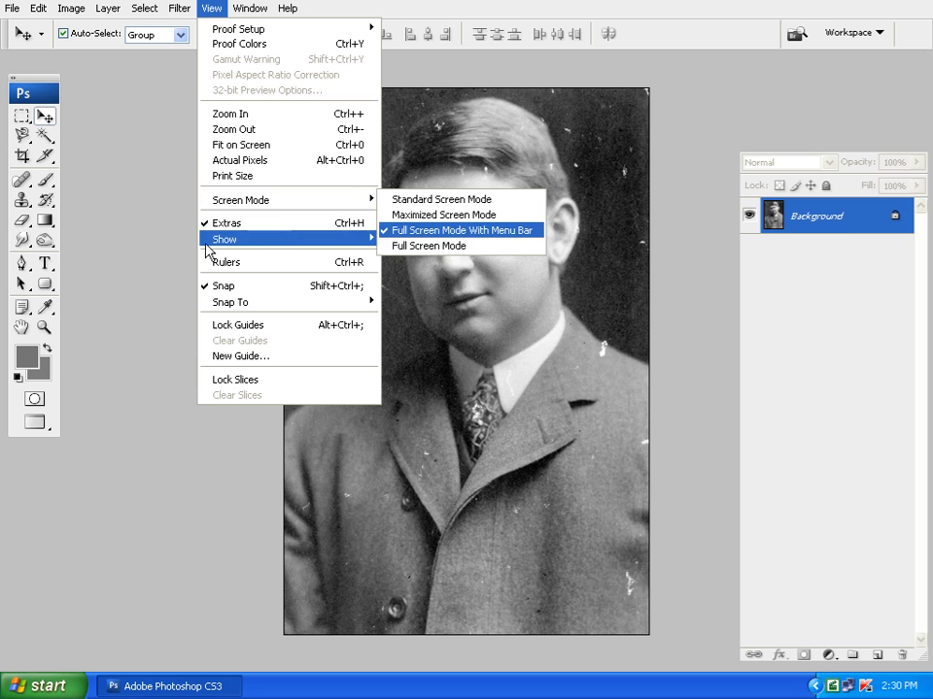
pyautogui.click(166, 250)
pyautogui.press('f')
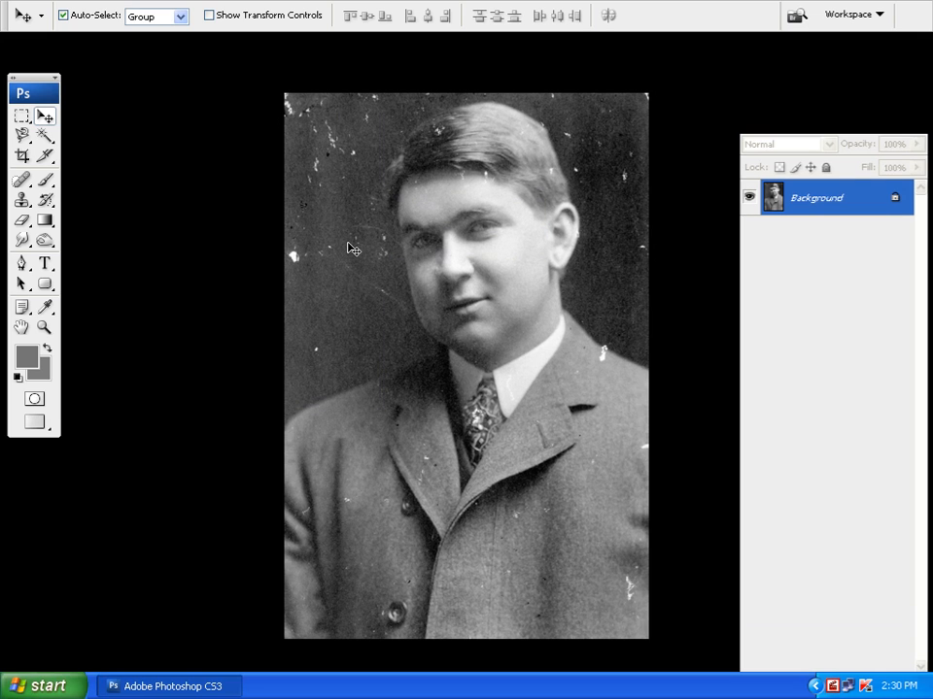
pyautogui.press('f')
pyautogui.doubleClick(365, 102)
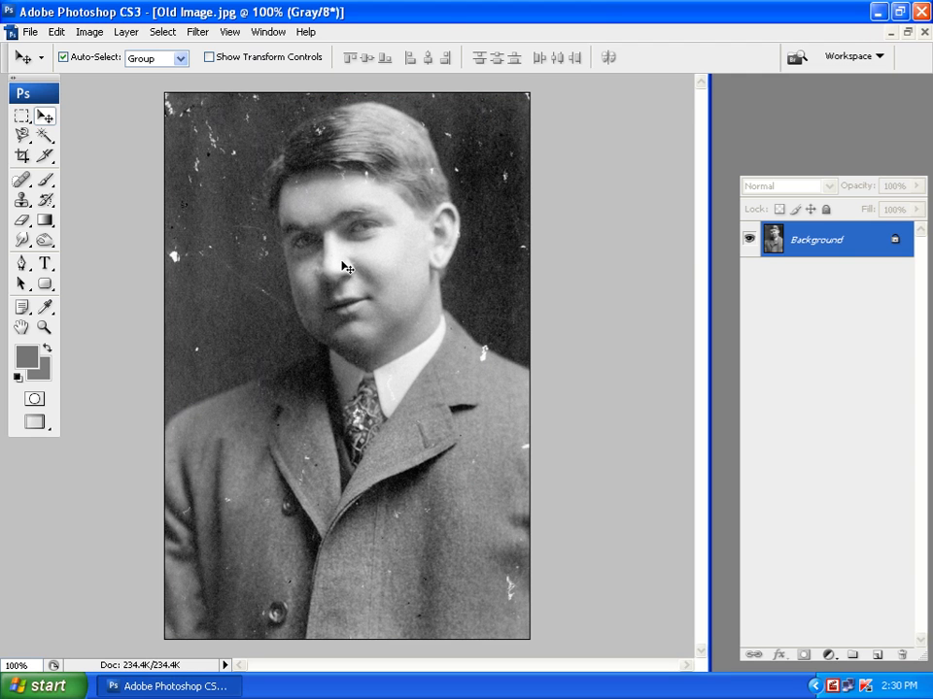
# Step: Reposition the photo in Full Screen Mode With Menu Bar and return to Standard Screen Mode
pyautogui.press('f')
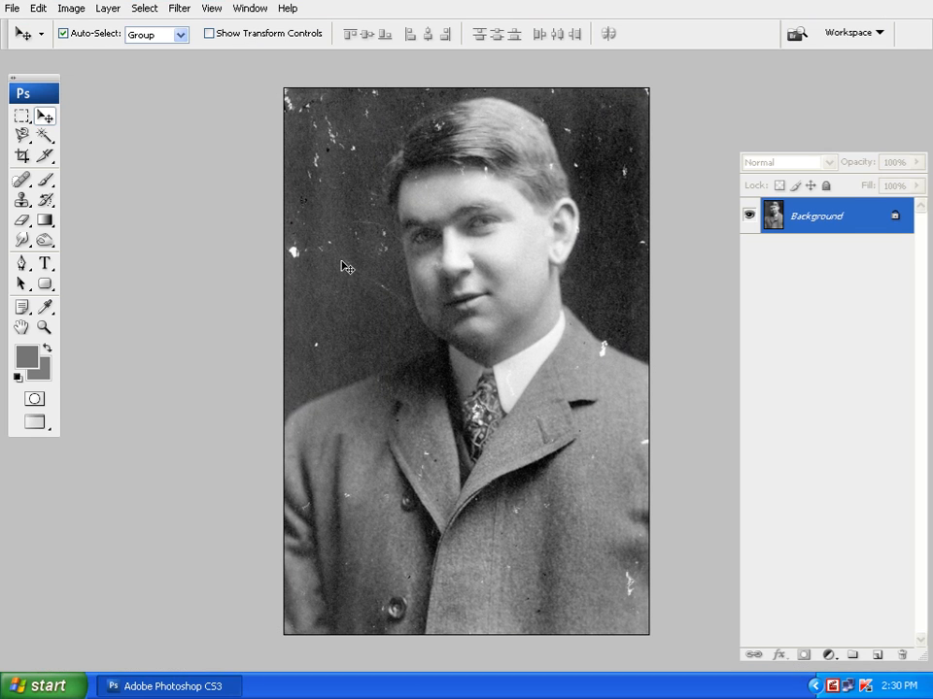
pyautogui.moveTo(422, 279); pyautogui.dragTo(434, 244)
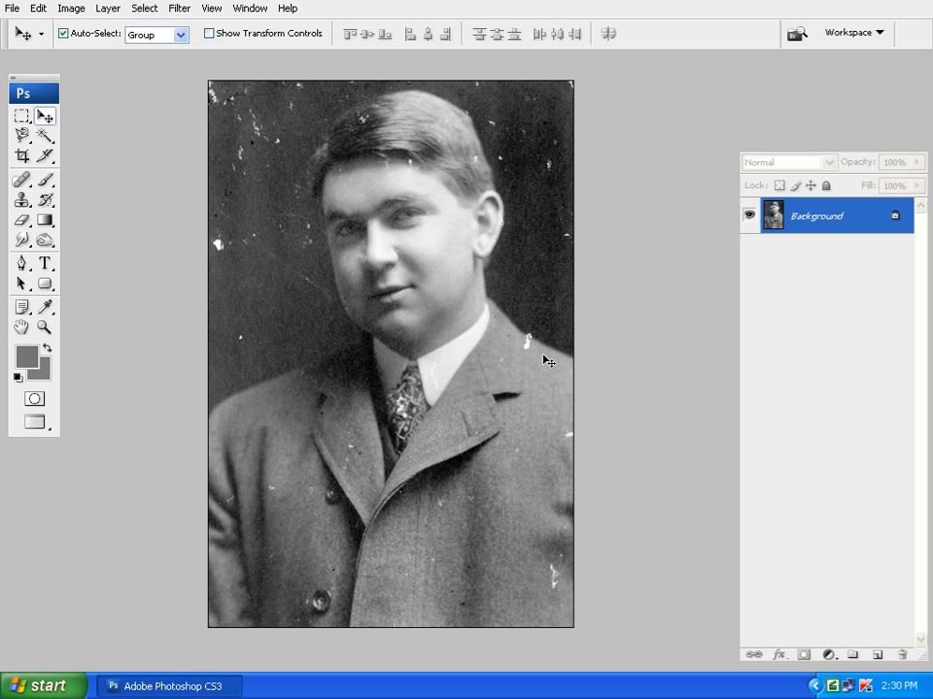
pyautogui.press('f')
pyautogui.press('f')
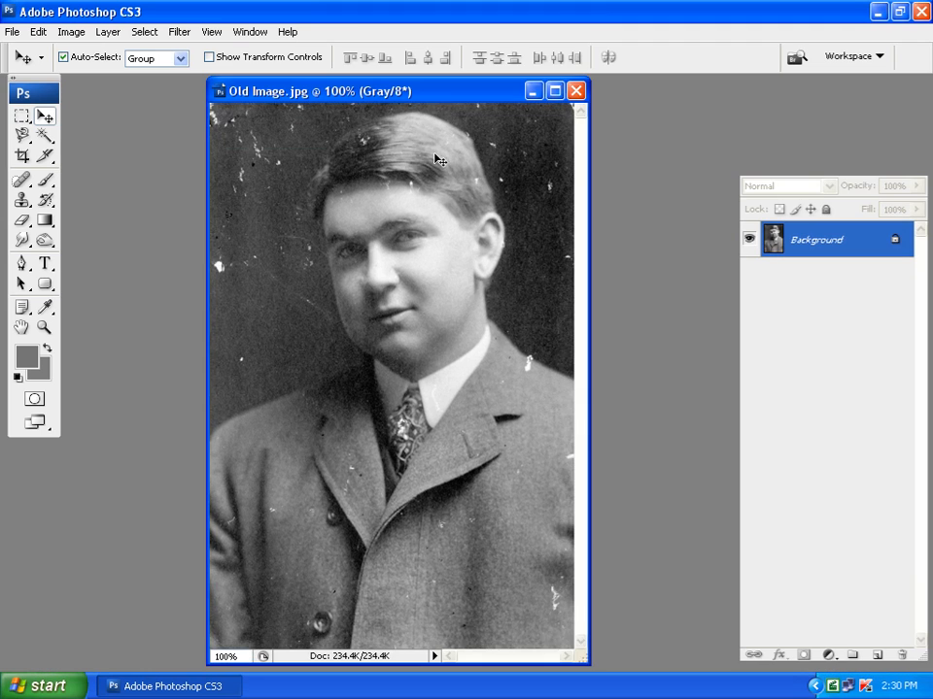
# Step: Duplicate Old Image.jpg under the default copy name and place the duplicate's window partly beside the original
pyautogui.moveTo(421, 97); pyautogui.dragTo(393, 95)
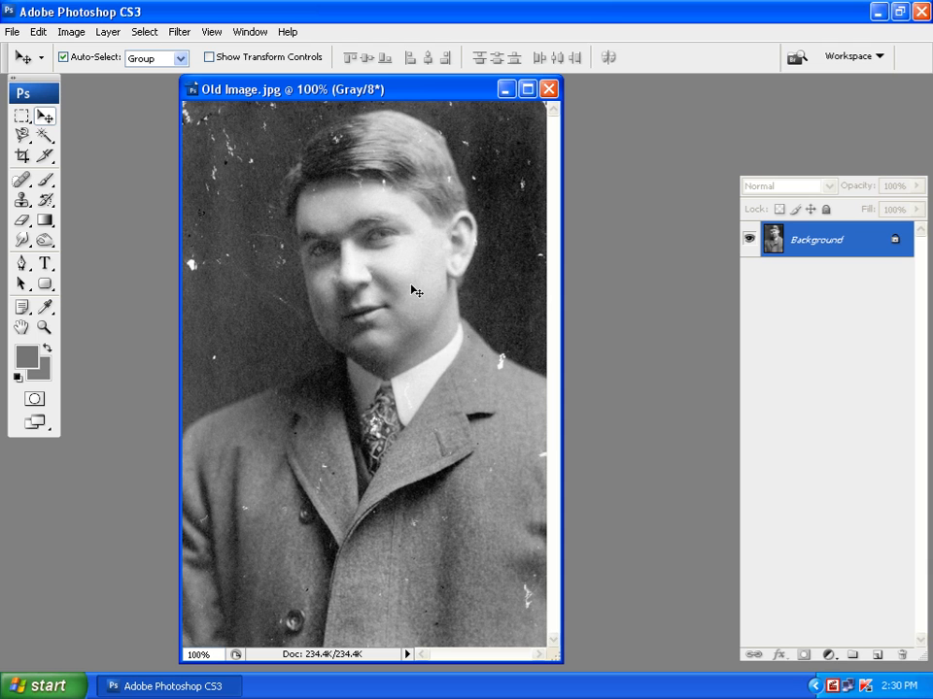
pyautogui.moveTo(394, 92); pyautogui.dragTo(385, 97)
pyautogui.rightClick(386, 93)
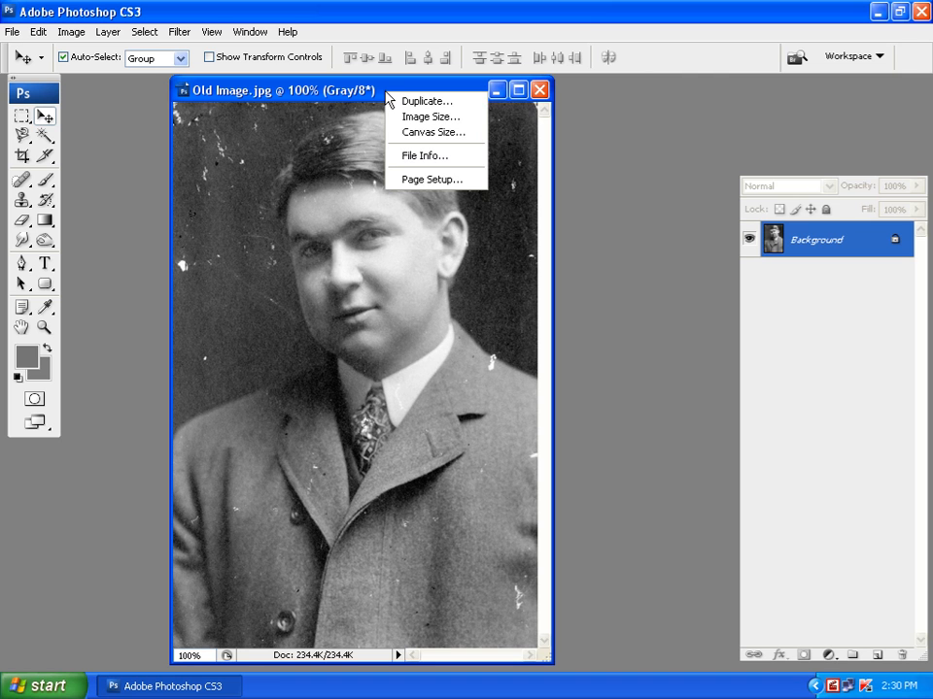
pyautogui.click(405, 106)
pyautogui.click(598, 226)
pyautogui.moveTo(291, 94); pyautogui.dragTo(489, 112)
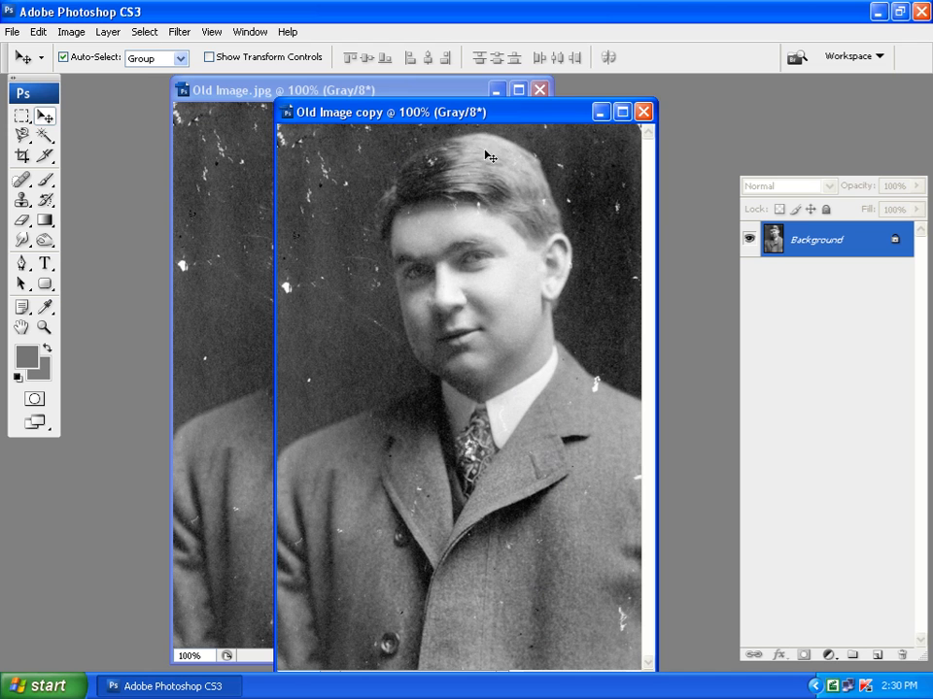
# Step: Close the original Old Image.jpg and reposition the duplicate's window in the middle of the workspace
pyautogui.click(240, 187)
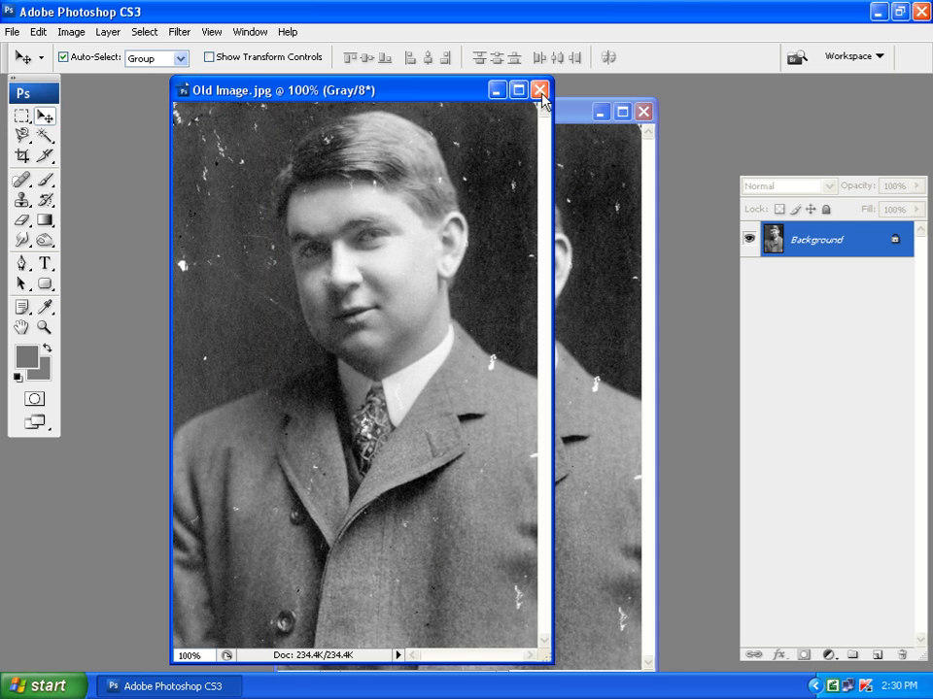
pyautogui.click(540, 89)
pyautogui.moveTo(528, 121); pyautogui.dragTo(468, 101)
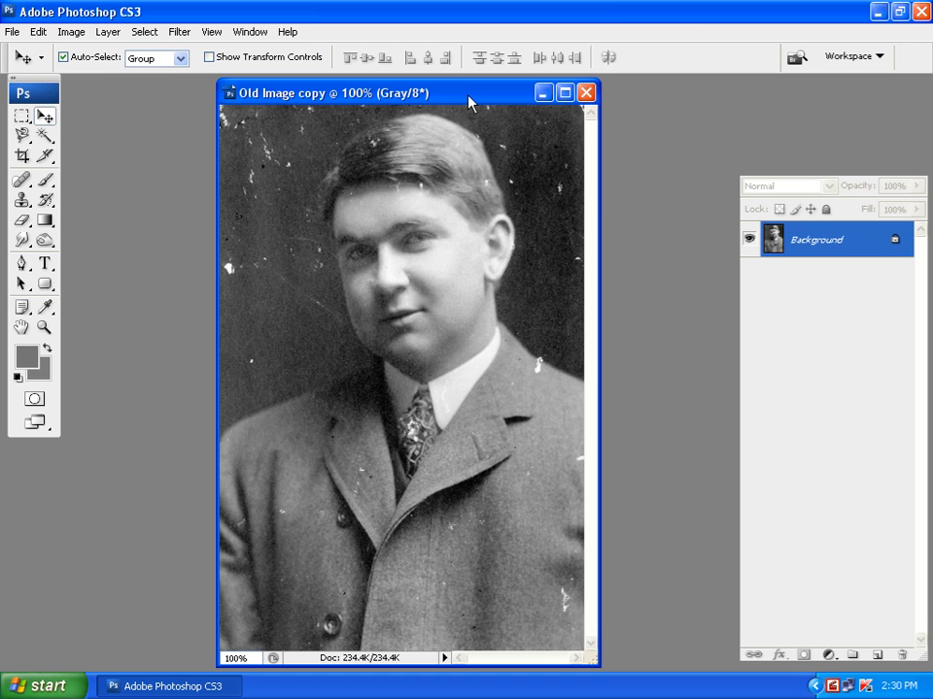
# Step: Switch the duplicate photo to Full Screen Mode With Menu Bar and reposition it between the panels
pyautogui.press('f')
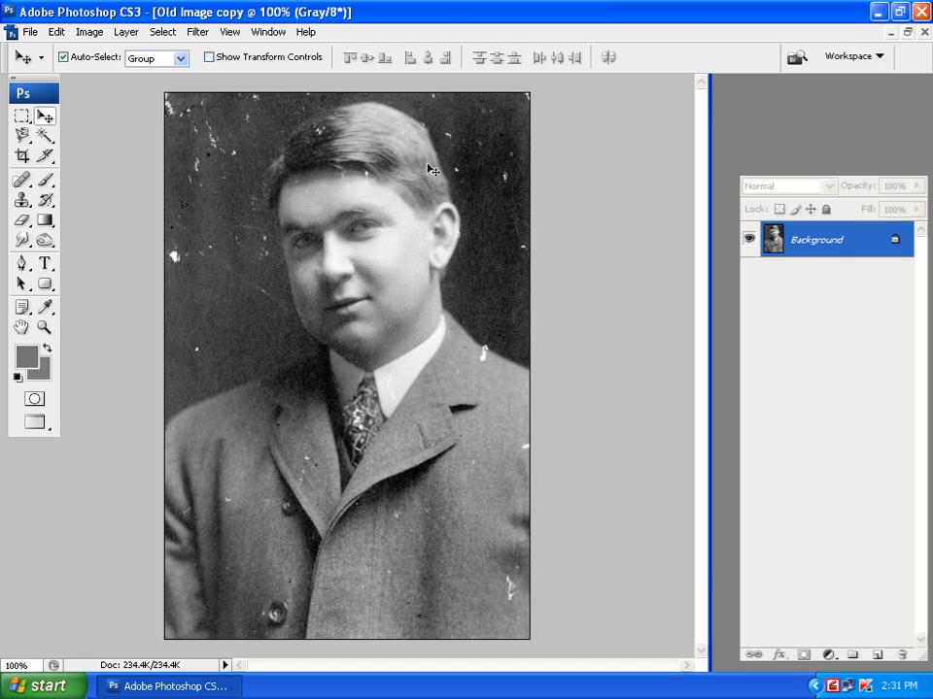
pyautogui.press('f')
pyautogui.moveTo(539, 273); pyautogui.dragTo(460, 273)
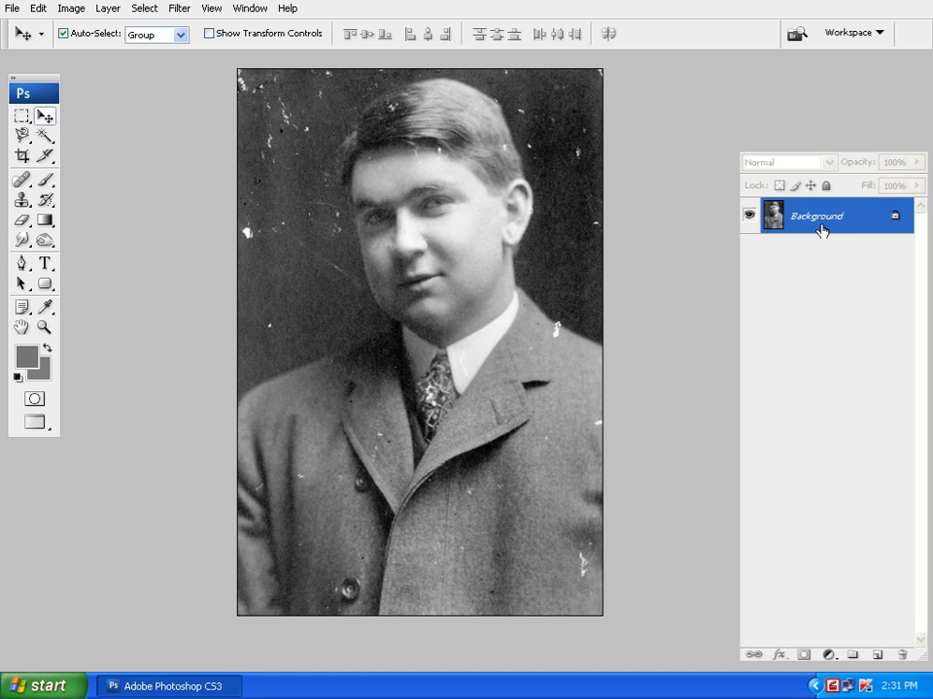
# Step: Duplicate the Background layer onto a new layer above it
pyautogui.moveTo(821, 230); pyautogui.dragTo(807, 226)
pyautogui.hotkey('ctrl', 'j')
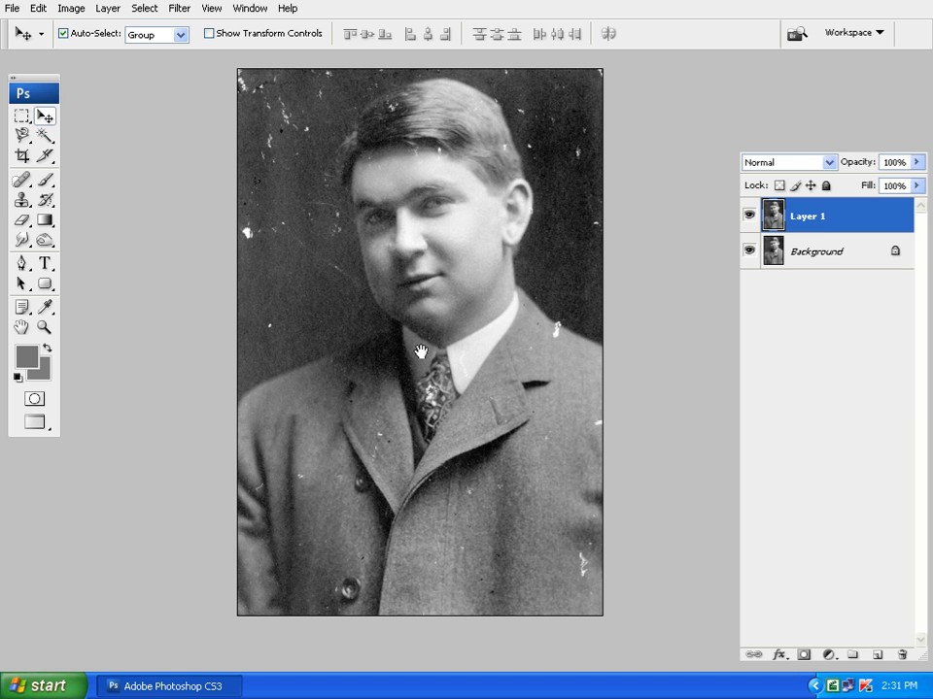
pyautogui.moveTo(420, 352); pyautogui.dragTo(425, 340)
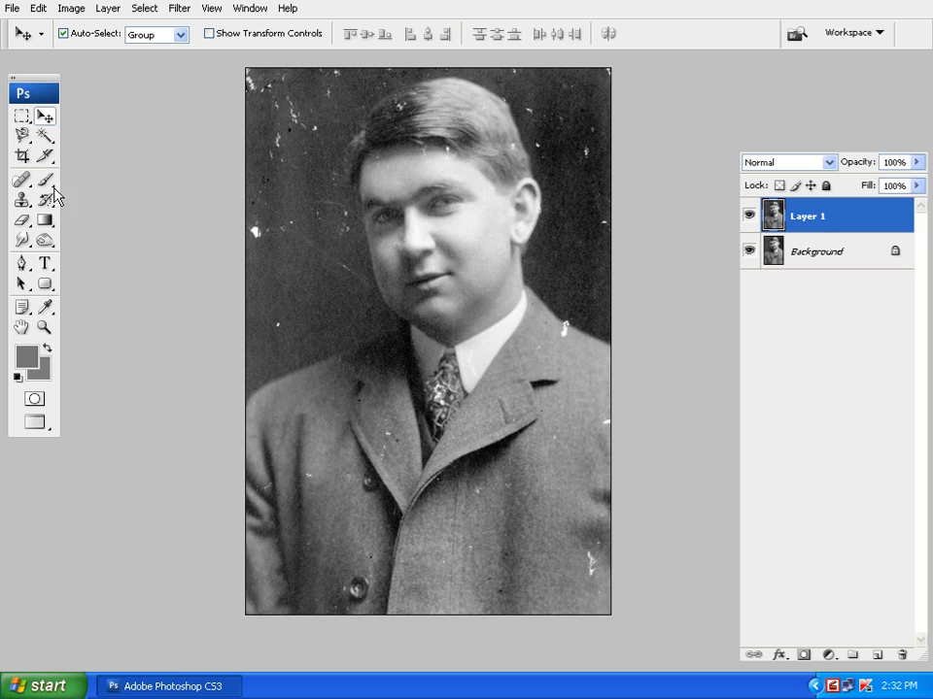
# Step: Review the healing tools, choose the Spot Healing Brush Tool and magnify the face and surrounding backdrop
pyautogui.click(22, 182)
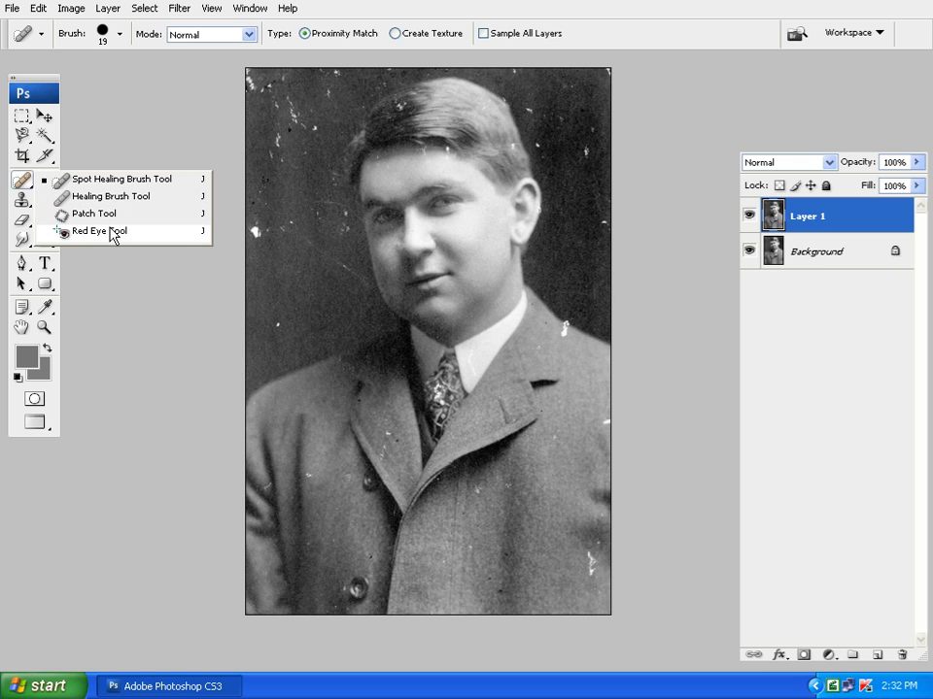
pyautogui.click(120, 183)
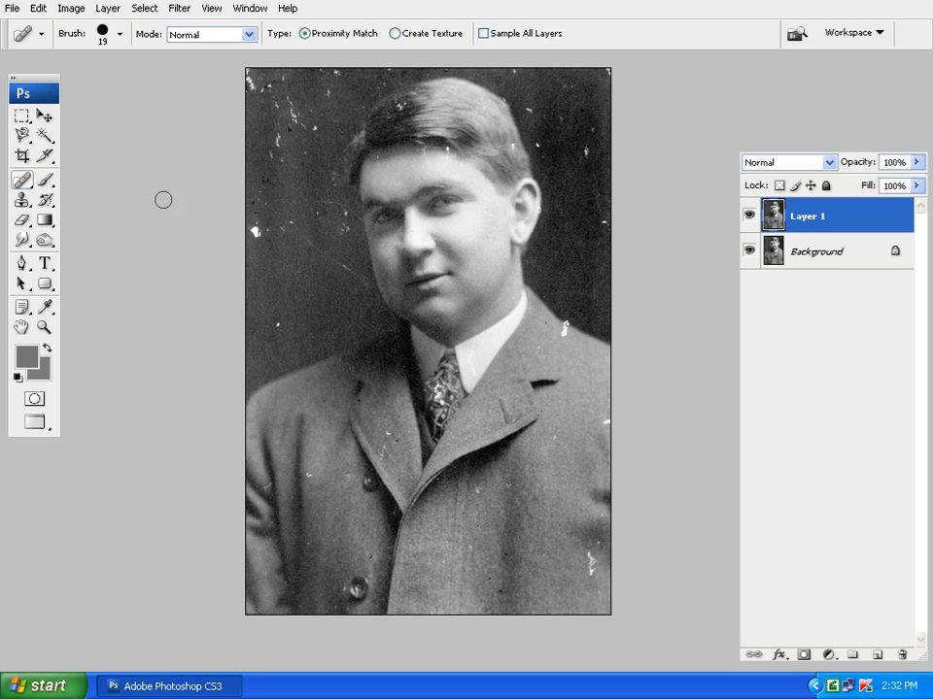
pyautogui.click(21, 181)
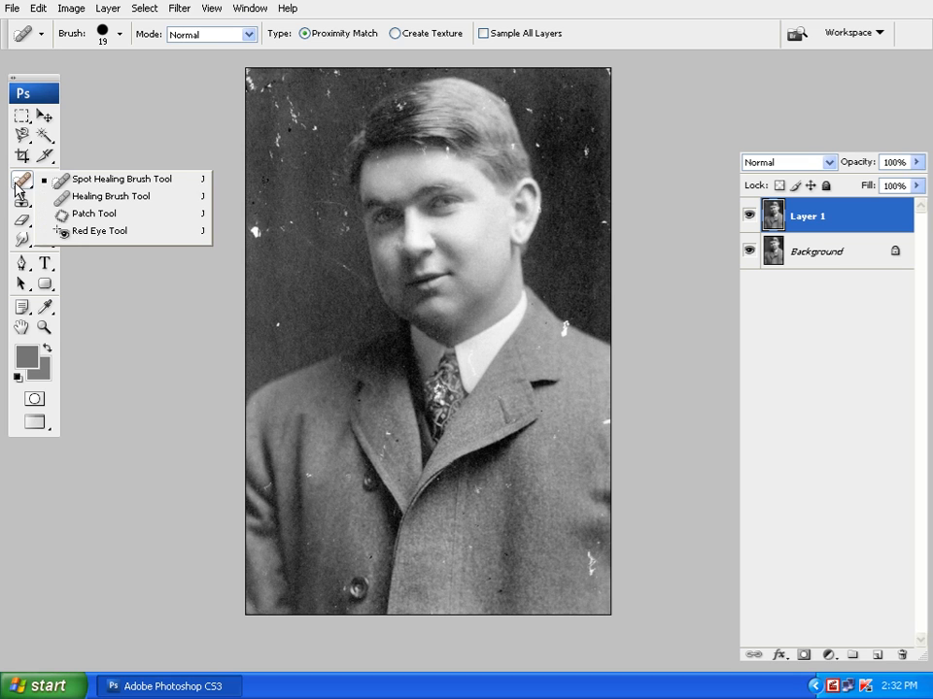
pyautogui.click(147, 181)
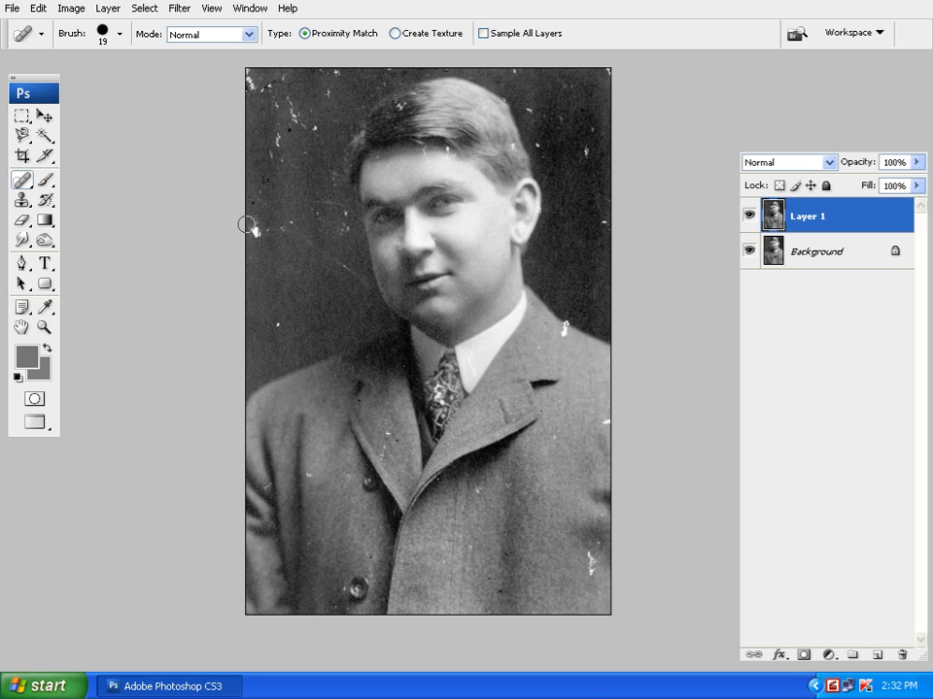
pyautogui.hotkey('ctrl', '+')
pyautogui.hotkey('ctrl', '+')
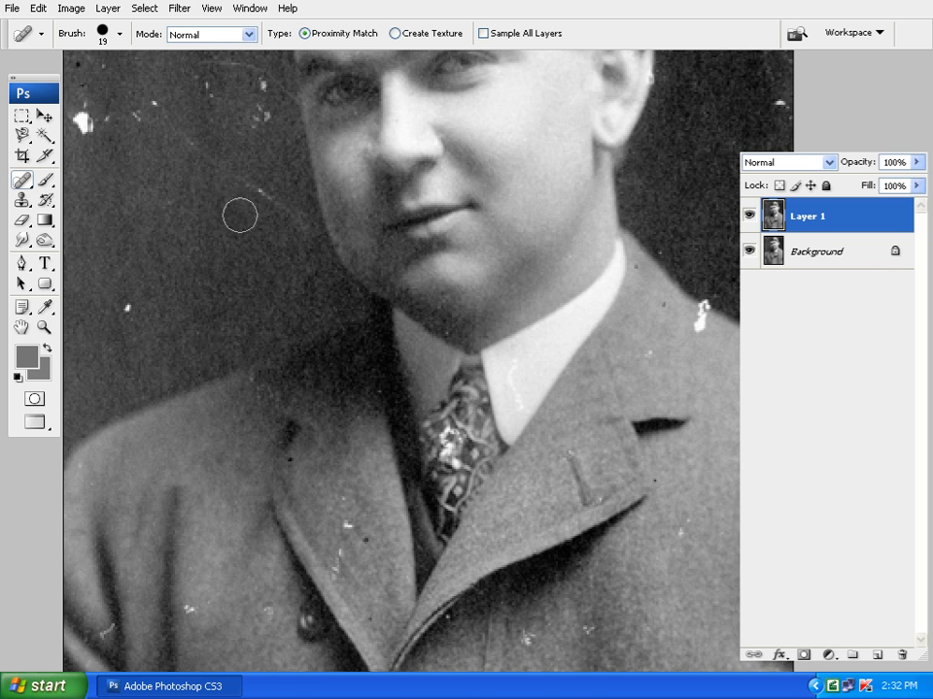
pyautogui.moveTo(188, 174); pyautogui.dragTo(197, 235)
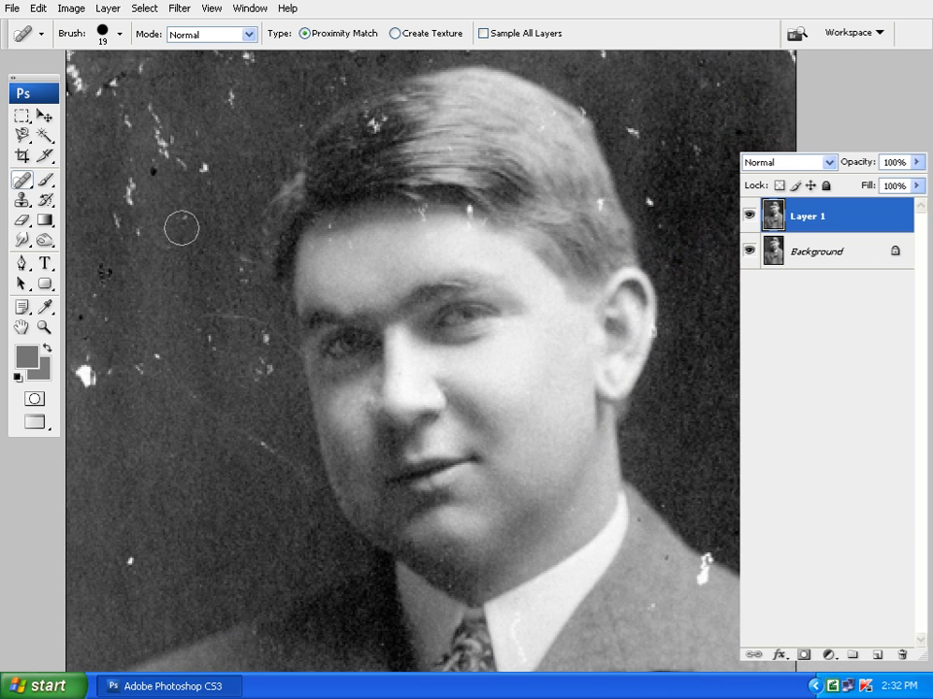
# Step: Search Photoshop Help for "Spot Healing brush tool" and open the topic Retouch with the Spot Healing Brush tool
pyautogui.click(288, 10)
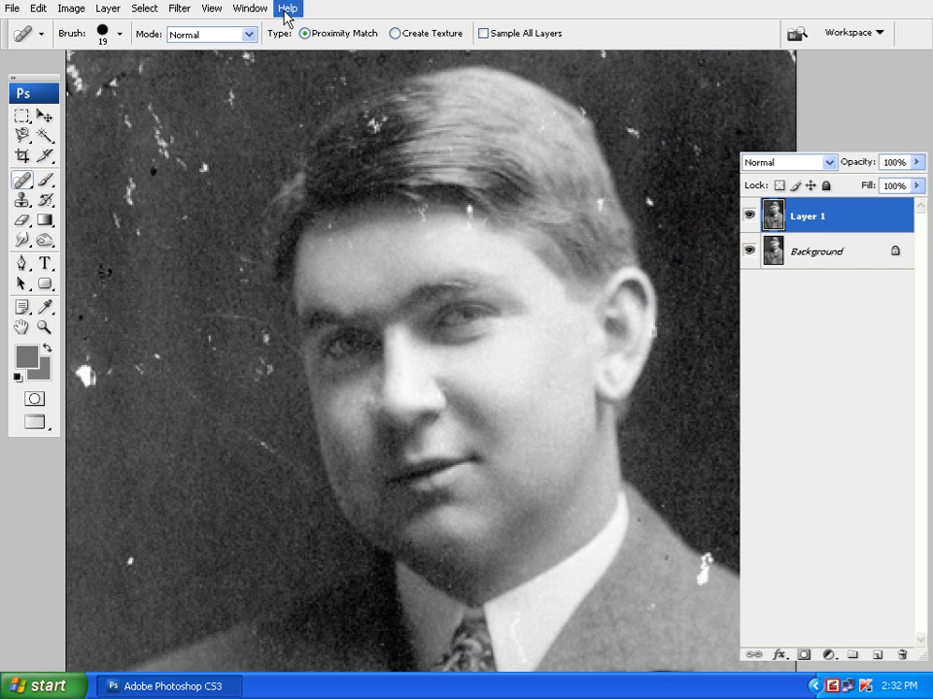
pyautogui.click(292, 29)
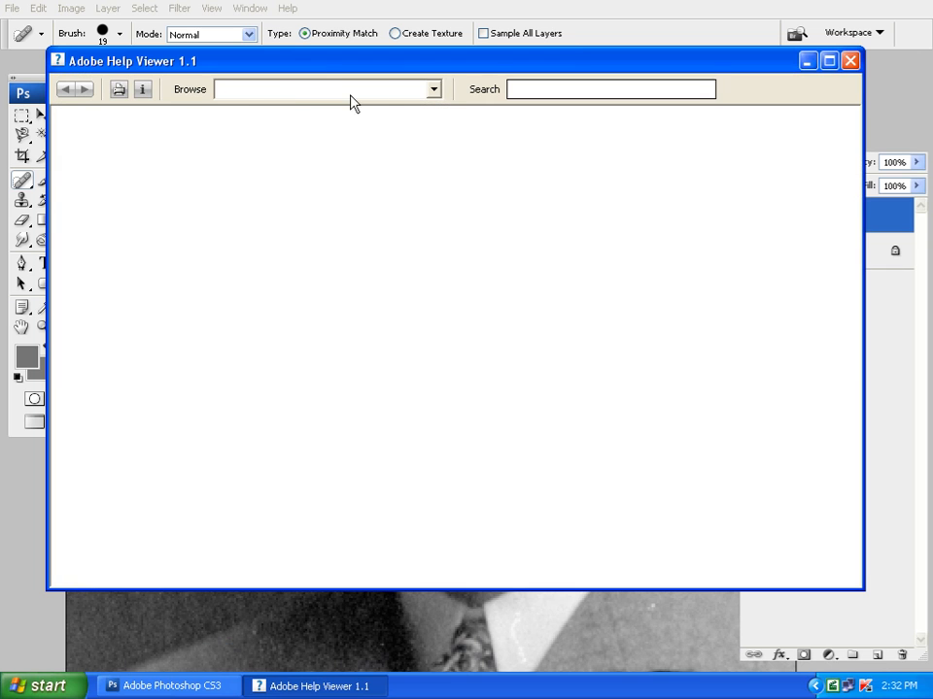
pyautogui.click(529, 90)
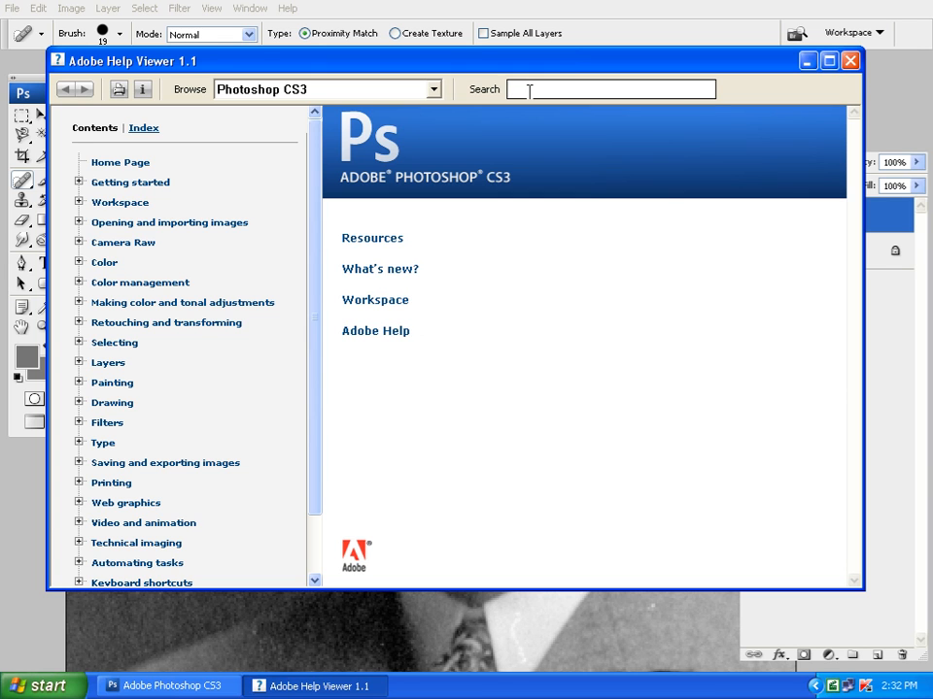
pyautogui.write('Spot Healing')
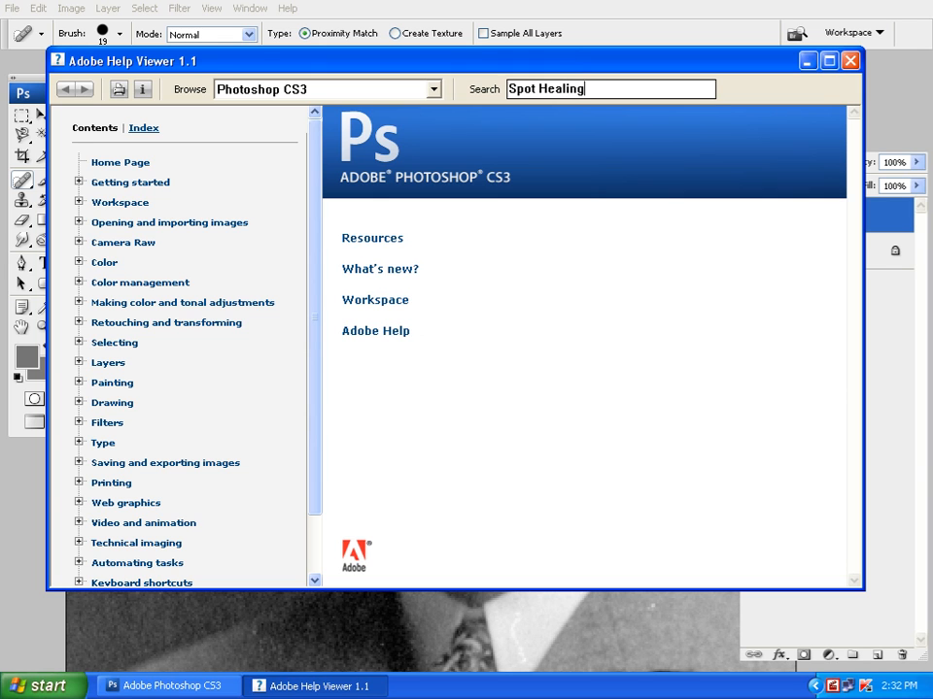
pyautogui.write(' brush tool')
pyautogui.press('Return')
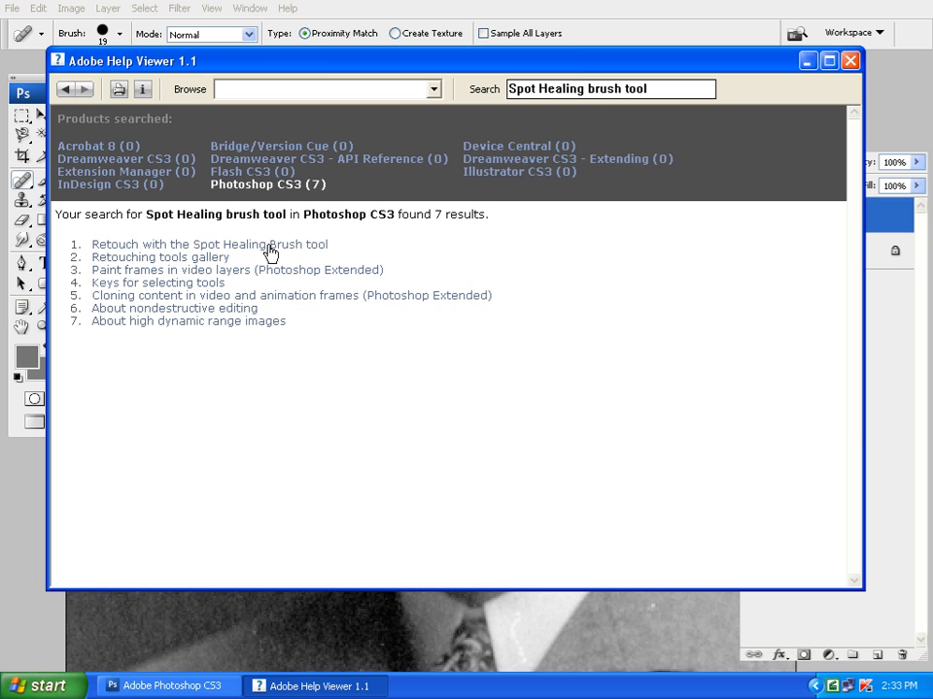
pyautogui.click(269, 253)
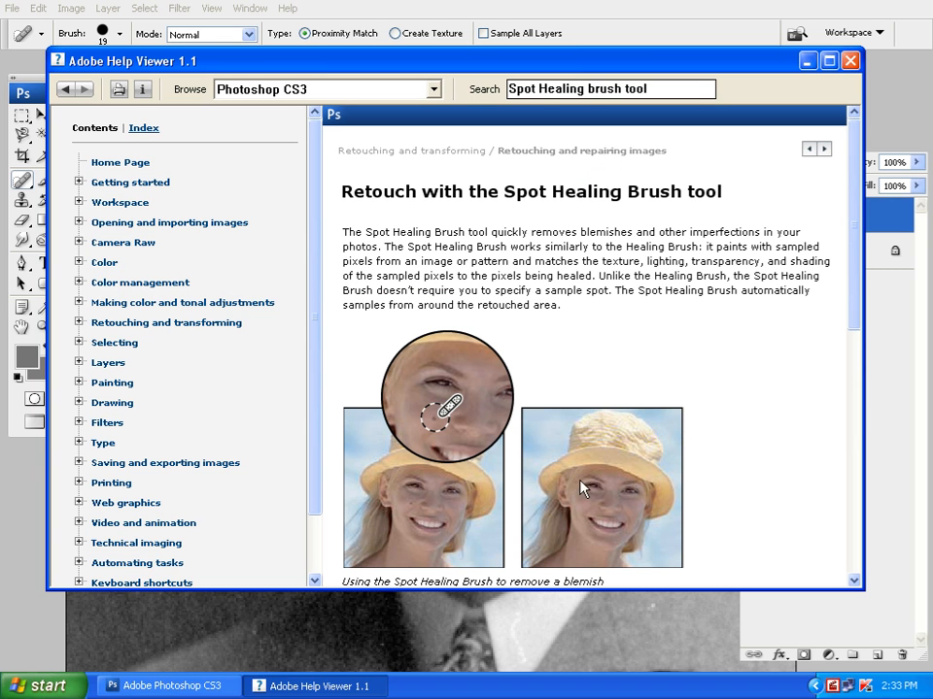
# Step: Read the Spot Healing Brush help topic, including its introduction and usage steps, and close the help viewer
pyautogui.moveTo(581, 327); pyautogui.dragTo(352, 238)
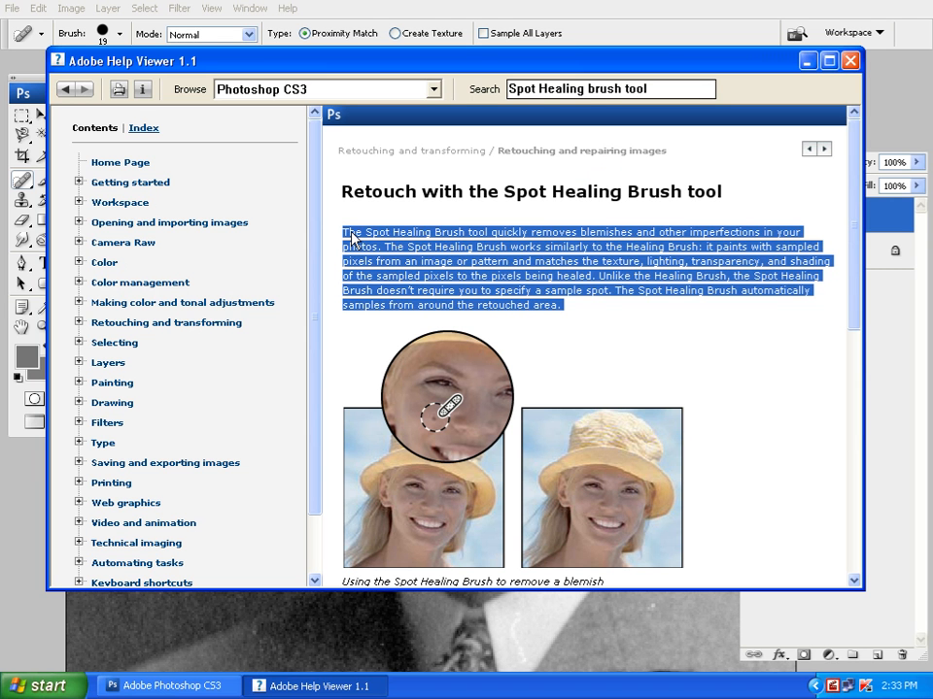
pyautogui.scroll(-6, 416, 289)
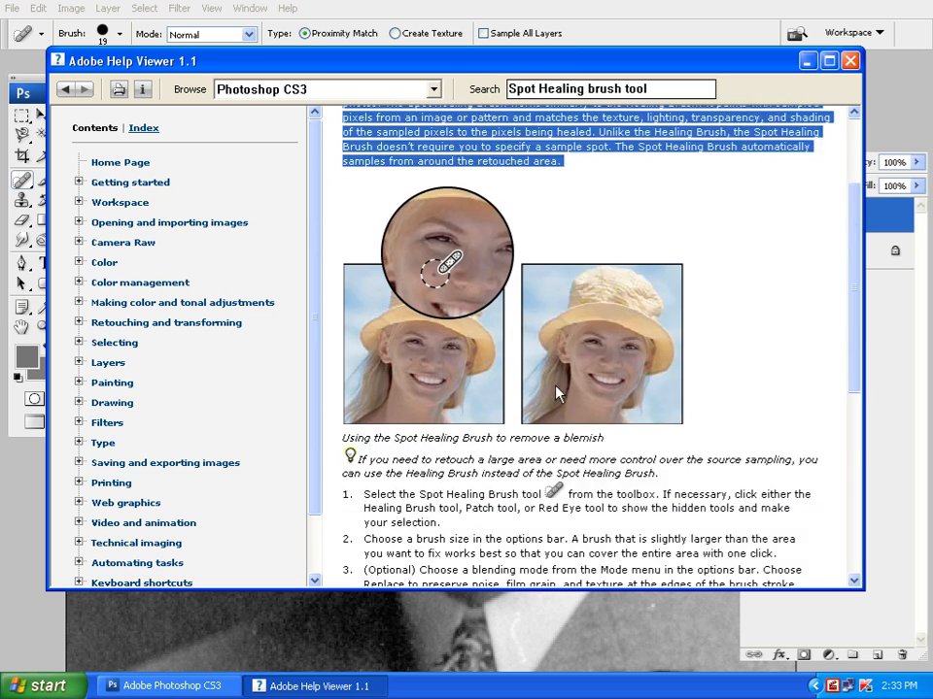
pyautogui.scroll(-3, 394, 362)
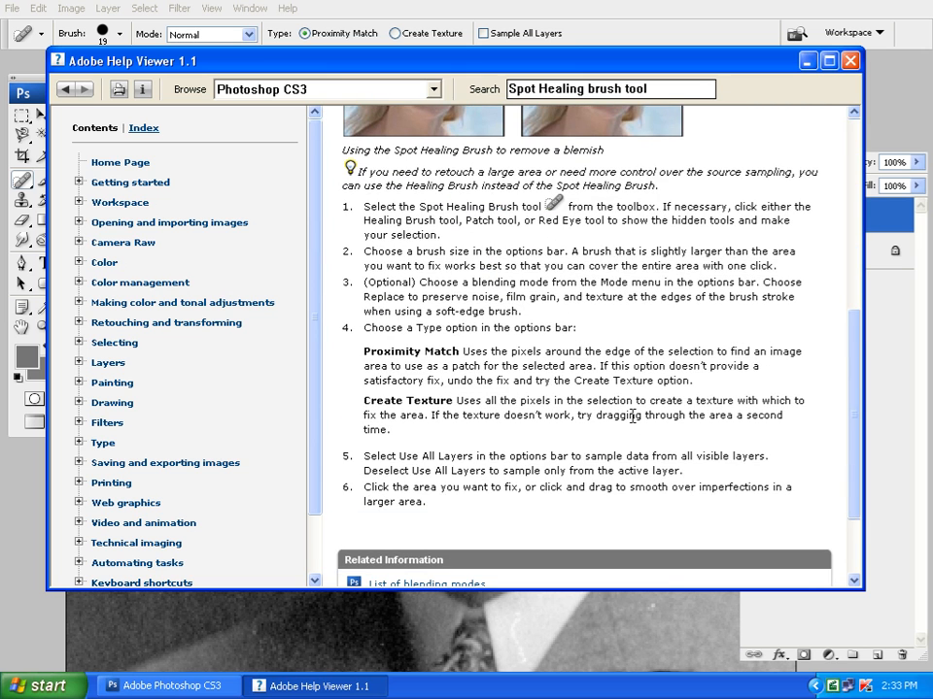
pyautogui.scroll(7, 632, 416)
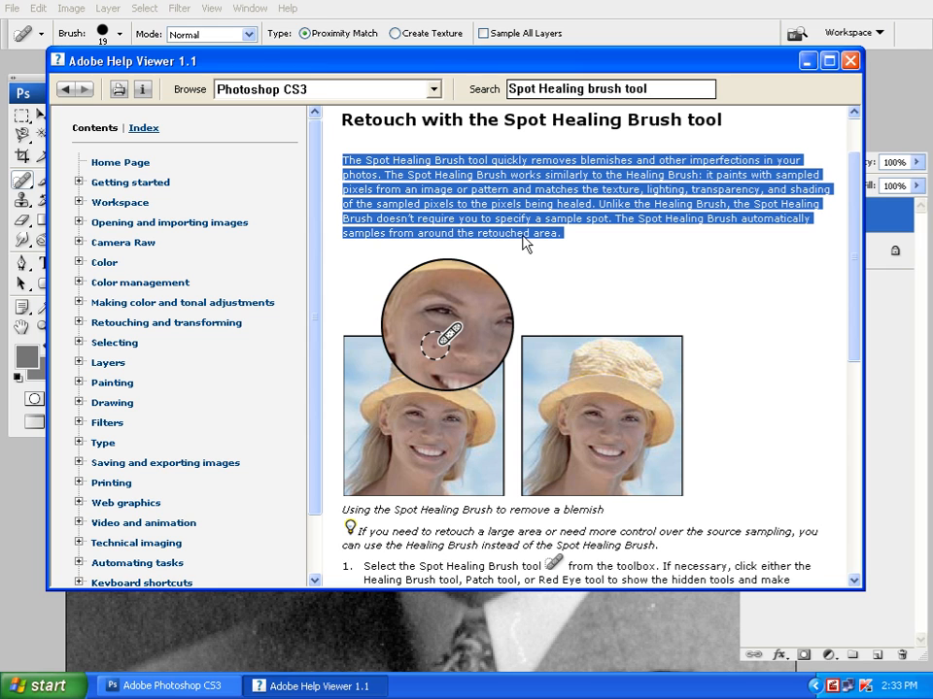
pyautogui.click(595, 260)
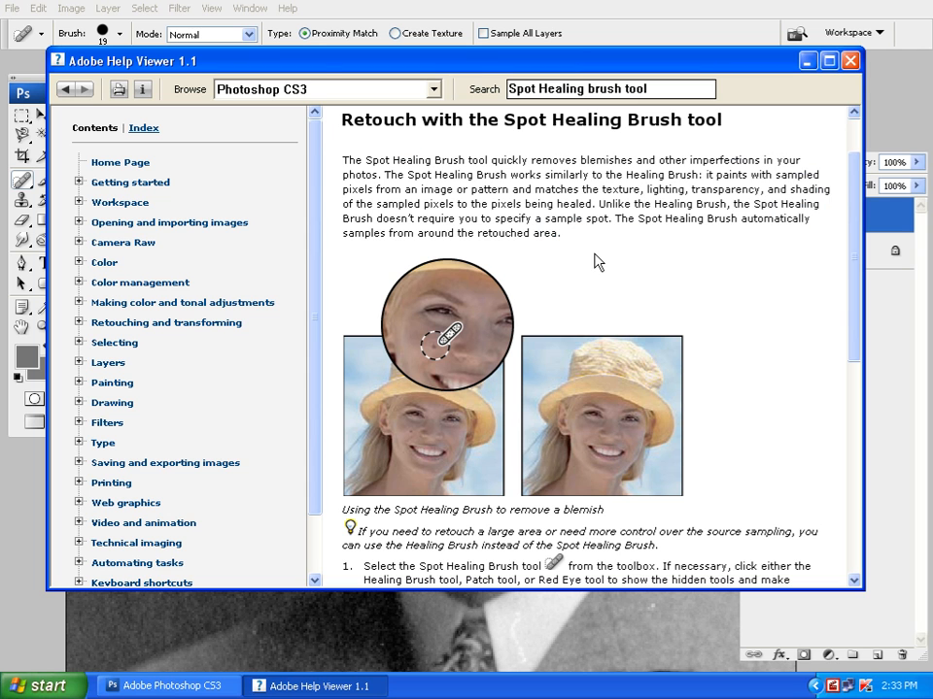
pyautogui.click(851, 62)
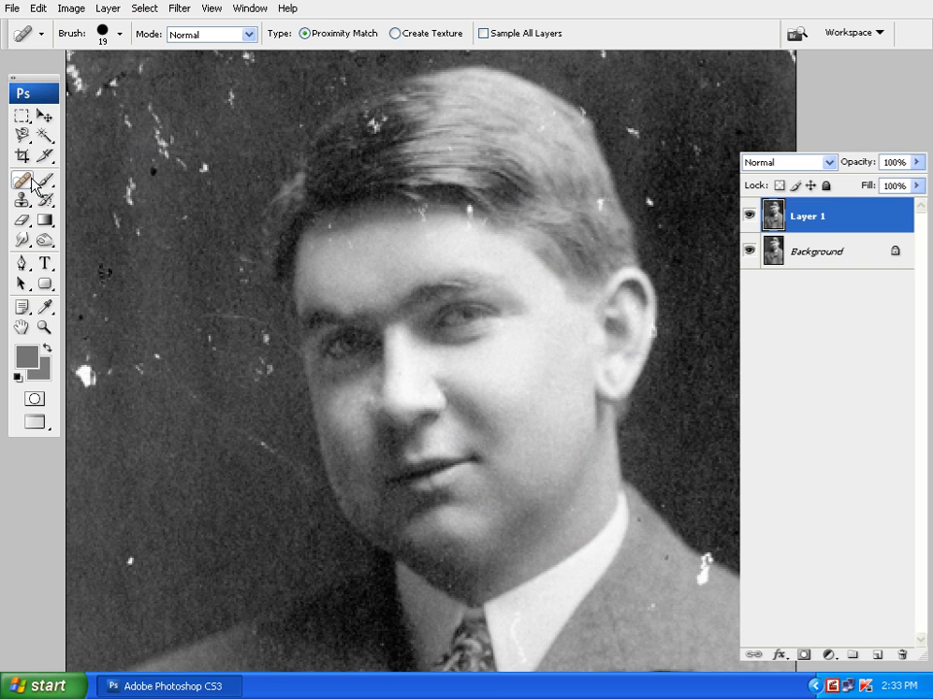
# Step: Heal the white spots, dark specks and light scratches in the backdrop beside the man's face with the Spot Healing Brush
pyautogui.moveTo(355, 342); pyautogui.dragTo(403, 312)
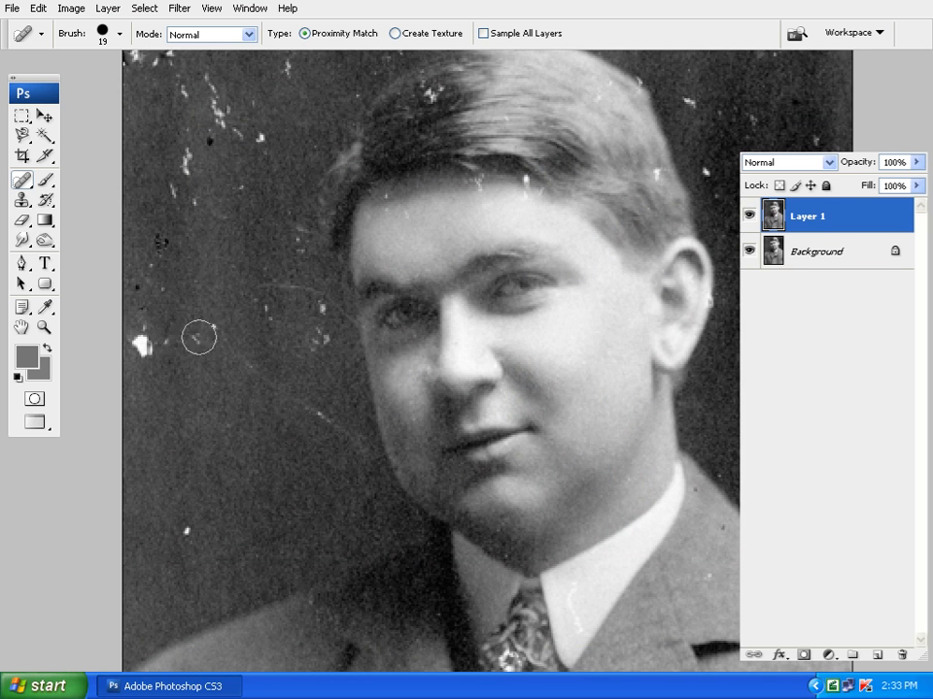
pyautogui.click(205, 334)
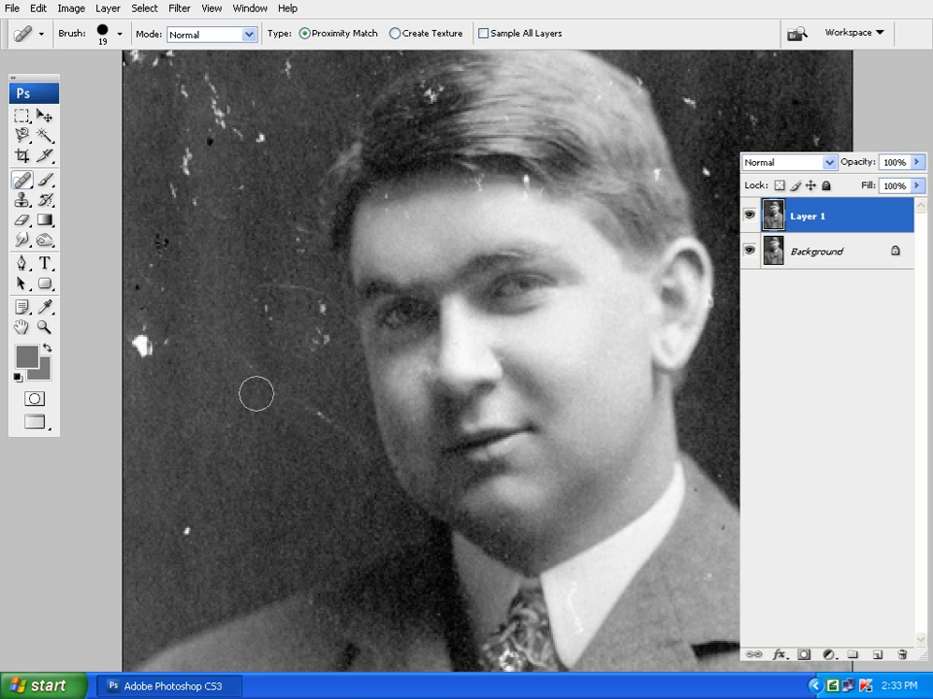
pyautogui.click(171, 344)
pyautogui.click(151, 348)
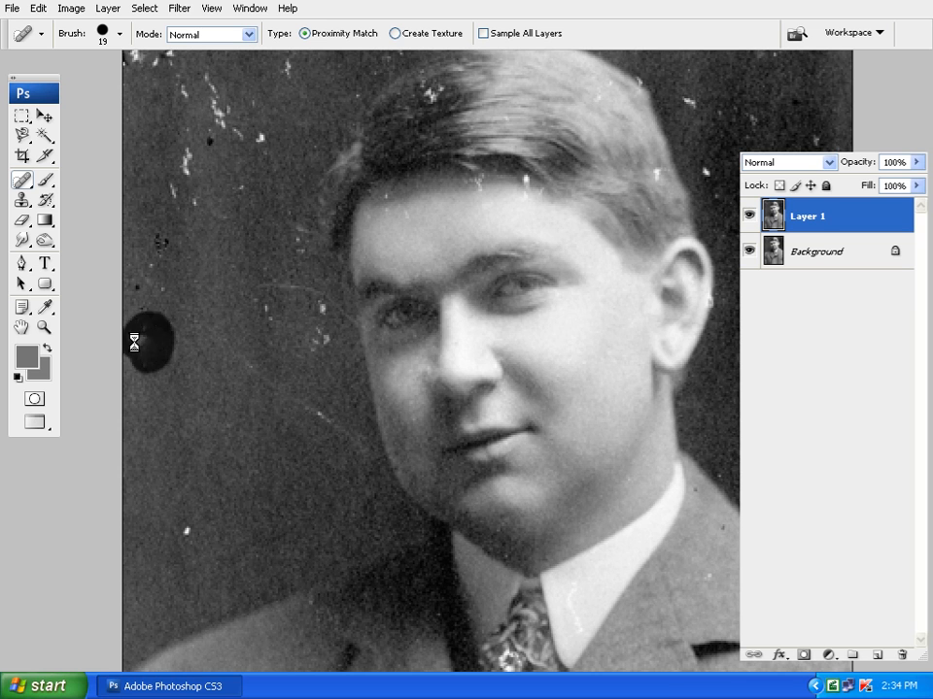
pyautogui.click(153, 362)
pyautogui.click(160, 257)
pyautogui.moveTo(202, 194); pyautogui.dragTo(187, 159)
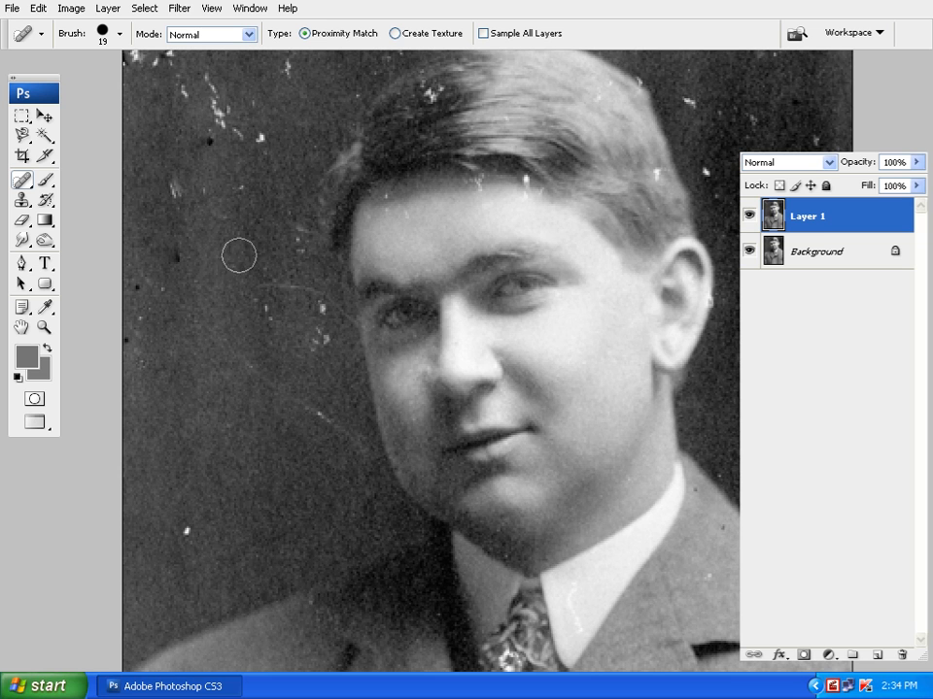
pyautogui.click(316, 340)
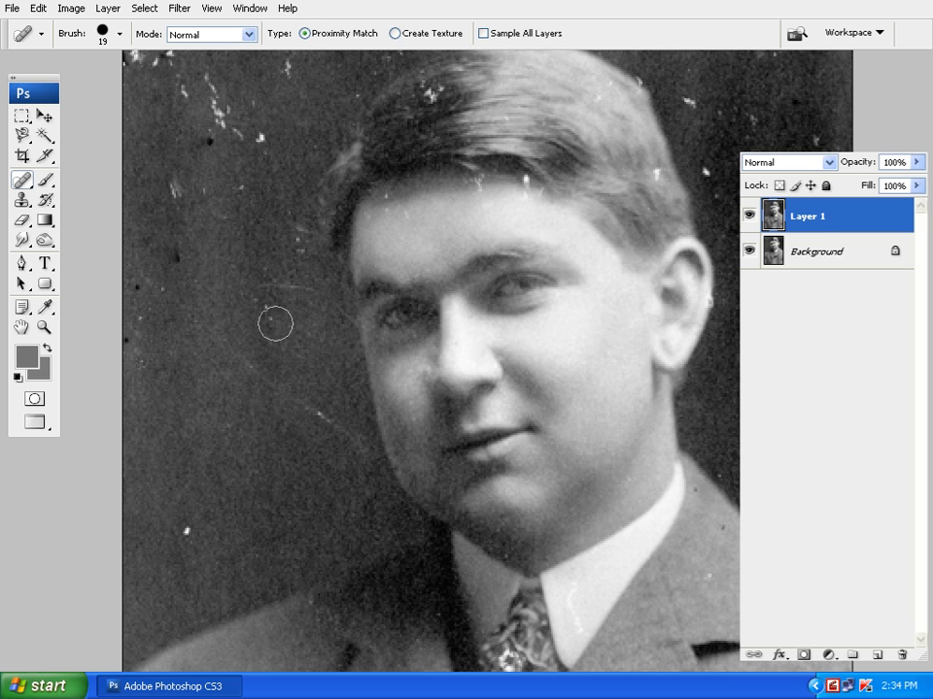
pyautogui.moveTo(257, 310); pyautogui.dragTo(240, 309)
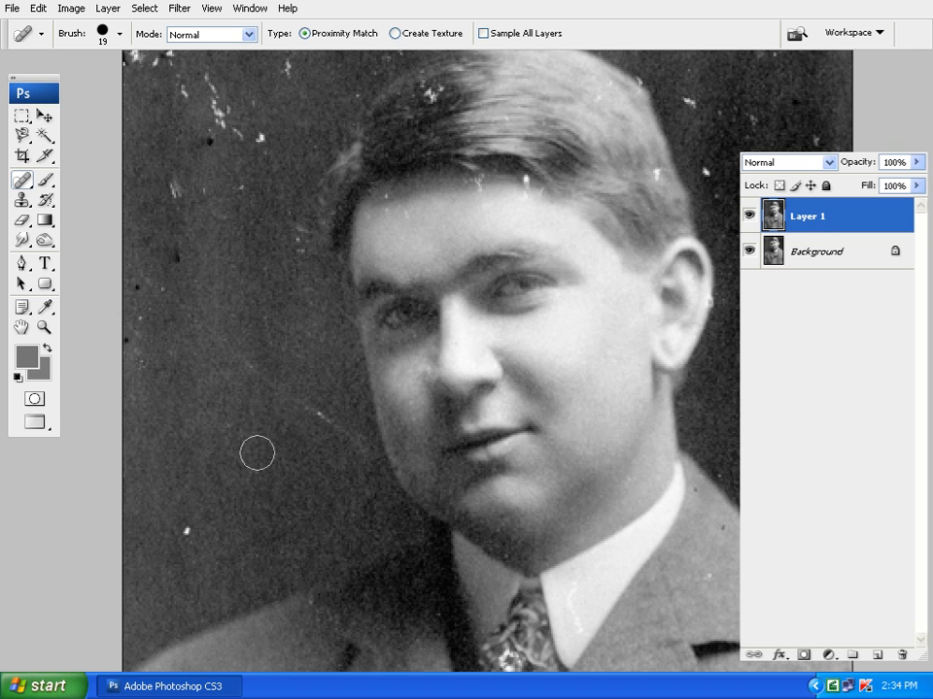
pyautogui.moveTo(392, 264)
pyautogui.mouseDown()
pyautogui.moveTo(329, 350)
pyautogui.moveTo(376, 251)
pyautogui.mouseUp()
pyautogui.moveTo(21, 180); pyautogui.dragTo(59, 180)
pyautogui.click(183, 112)
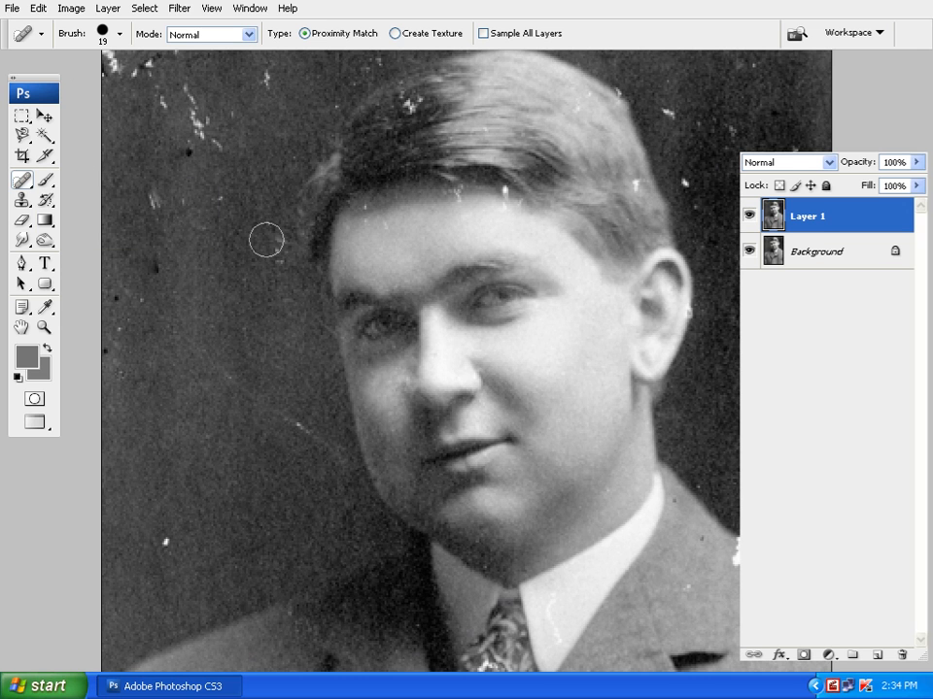
pyautogui.scroll(3, 541, 404)
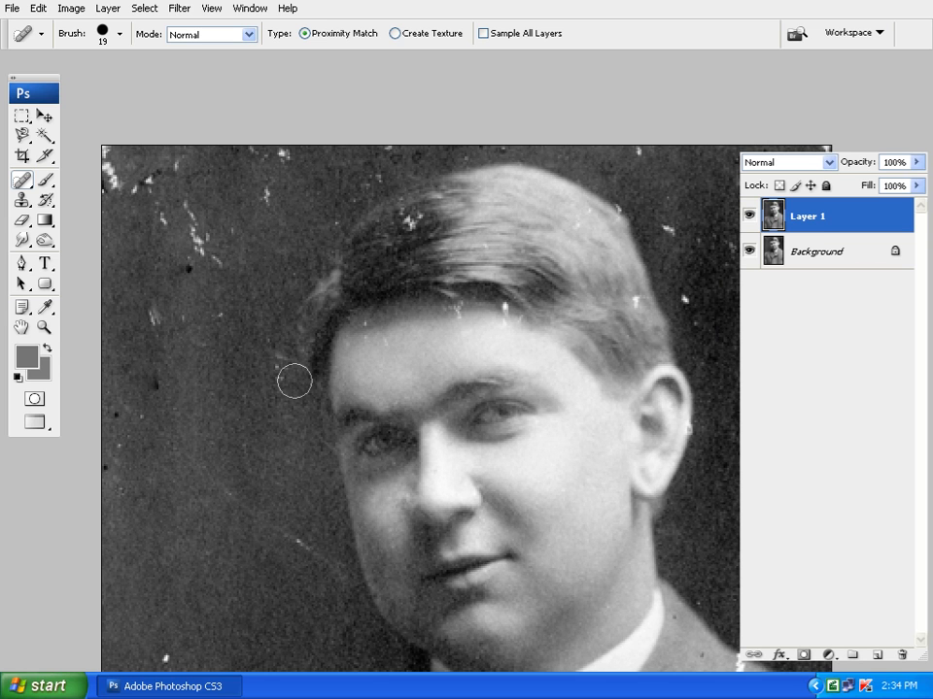
# Step: Heal the diagonal light scratch in the backdrop beside the man's jaw with the Spot Healing Brush
pyautogui.scroll(-4, 372, 430)
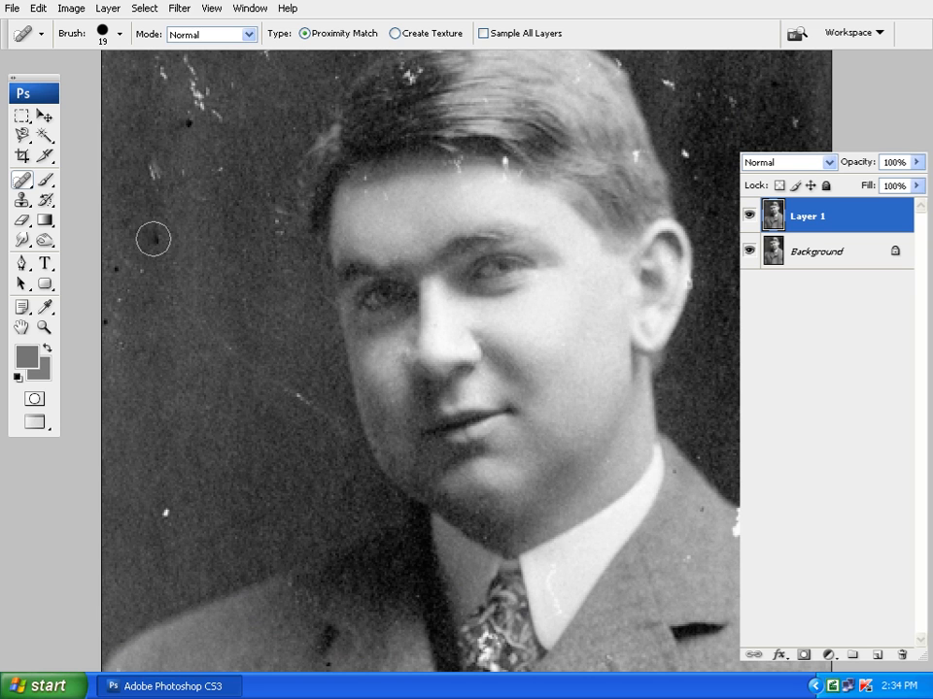
pyautogui.click(307, 400)
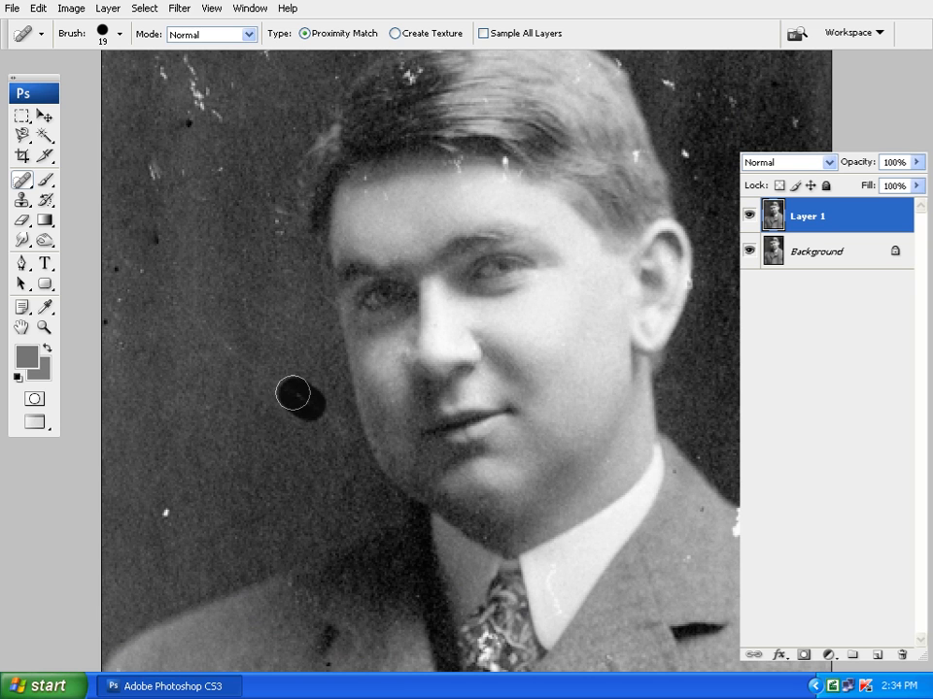
pyautogui.moveTo(296, 394); pyautogui.dragTo(229, 341)
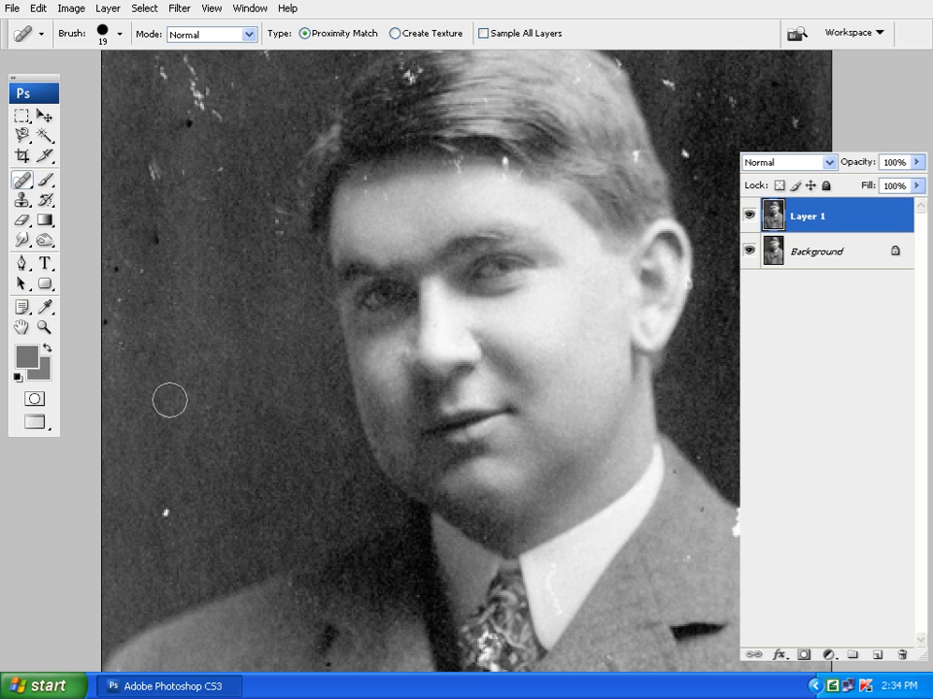
pyautogui.moveTo(541, 222)
pyautogui.mouseDown()
pyautogui.moveTo(324, 378)
pyautogui.moveTo(322, 344)
pyautogui.mouseUp()
pyautogui.moveTo(562, 322)
pyautogui.mouseDown()
pyautogui.moveTo(552, 296)
pyautogui.moveTo(574, 371)
pyautogui.moveTo(568, 385)
pyautogui.mouseUp()
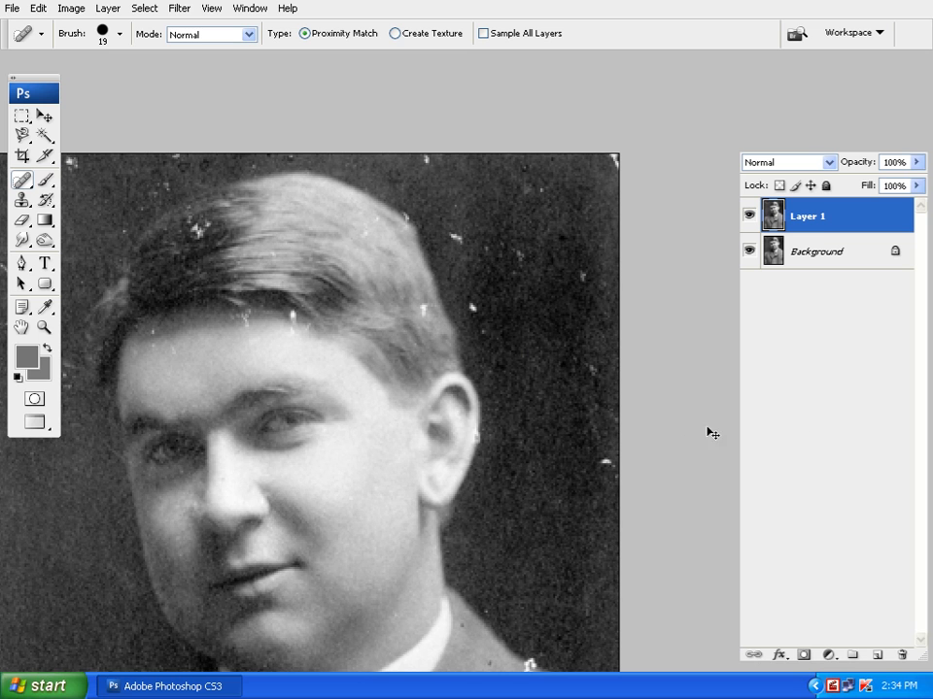
pyautogui.hotkey('ctrl', 'z')
pyautogui.hotkey('ctrl', 'z')
pyautogui.click(571, 322)
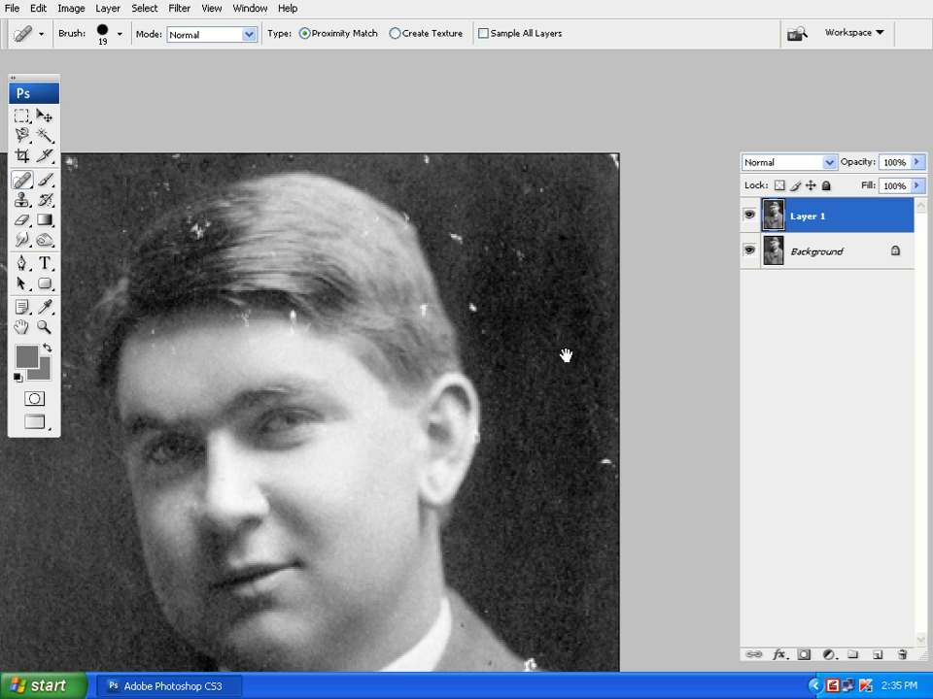
# Step: Heal the clusters of white spots and scratches in the backdrop's upper-left corner with the Spot Healing Brush
pyautogui.moveTo(564, 353); pyautogui.dragTo(395, 297)
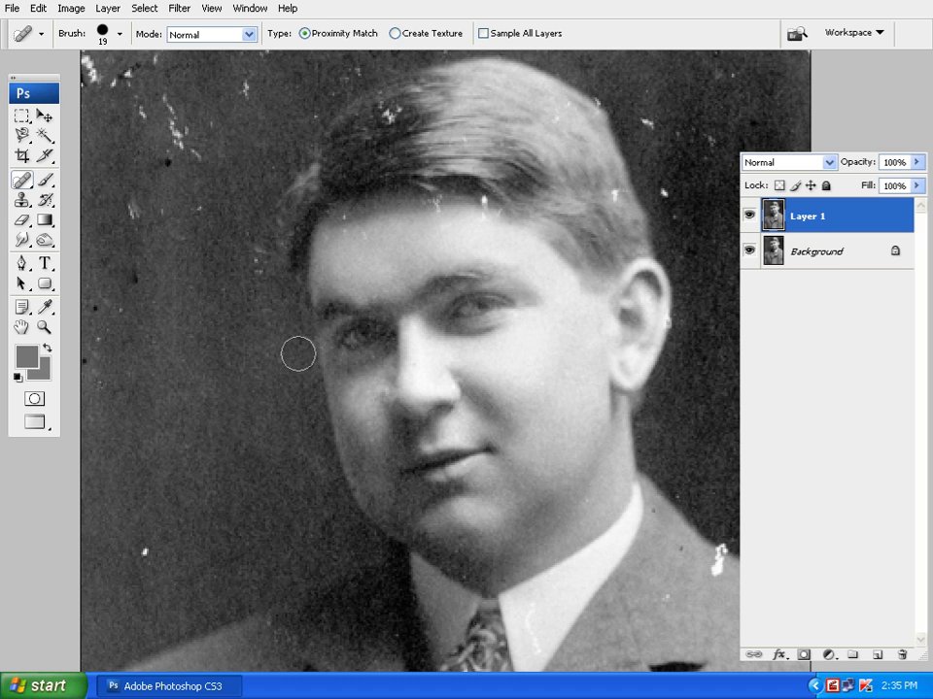
pyautogui.moveTo(292, 370); pyautogui.dragTo(293, 345)
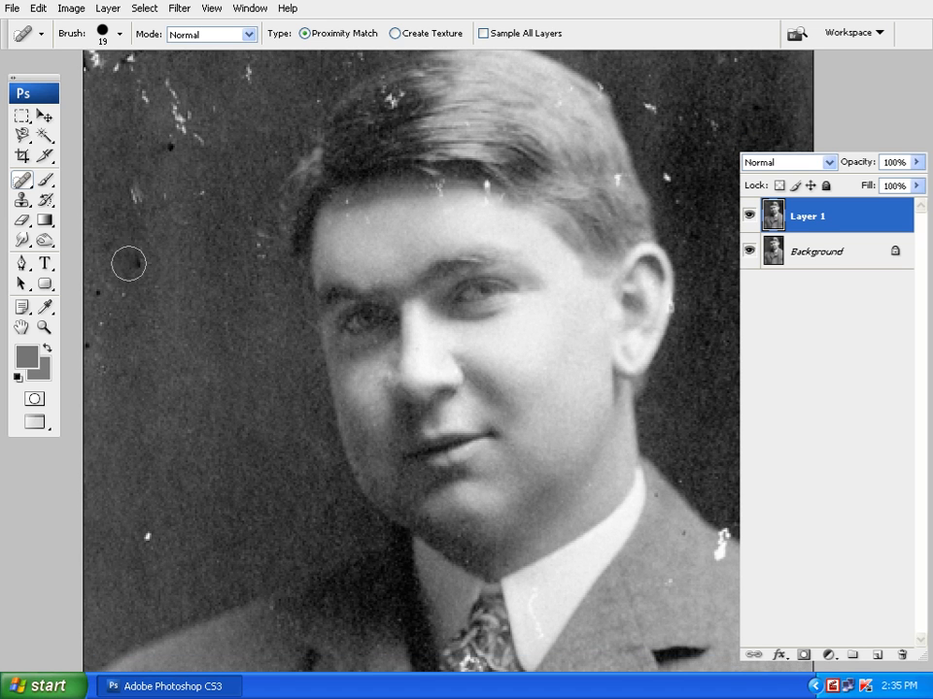
pyautogui.click(203, 193)
pyautogui.moveTo(204, 191); pyautogui.dragTo(259, 256)
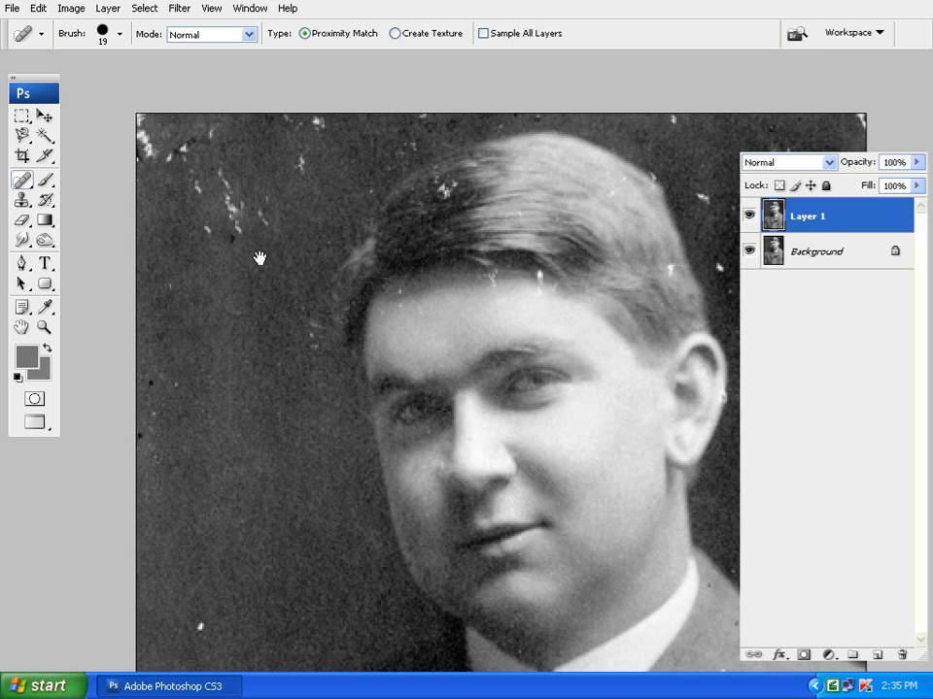
pyautogui.click(254, 215)
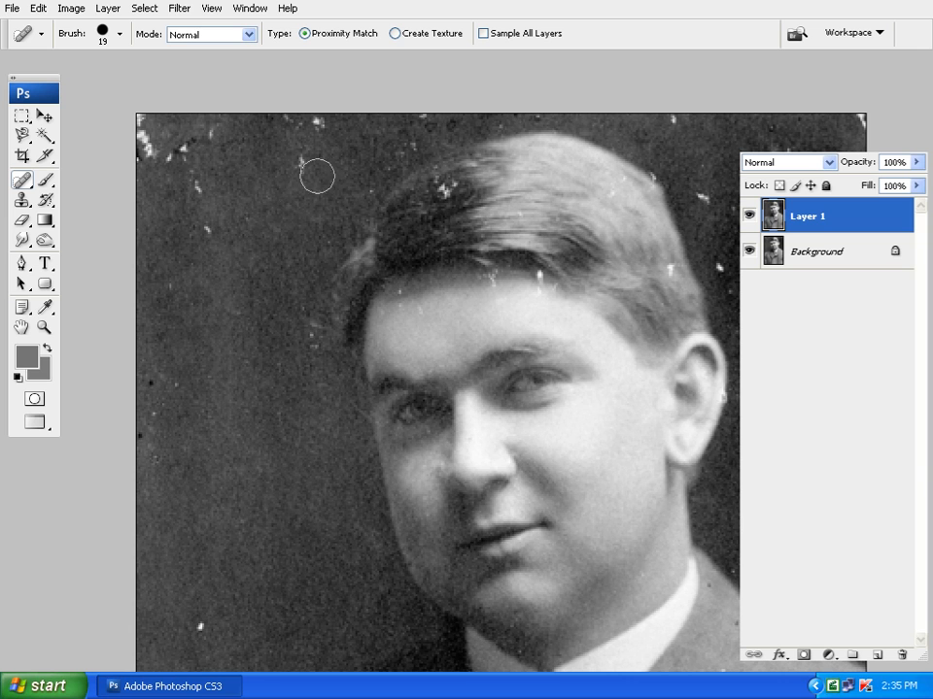
pyautogui.click(208, 139)
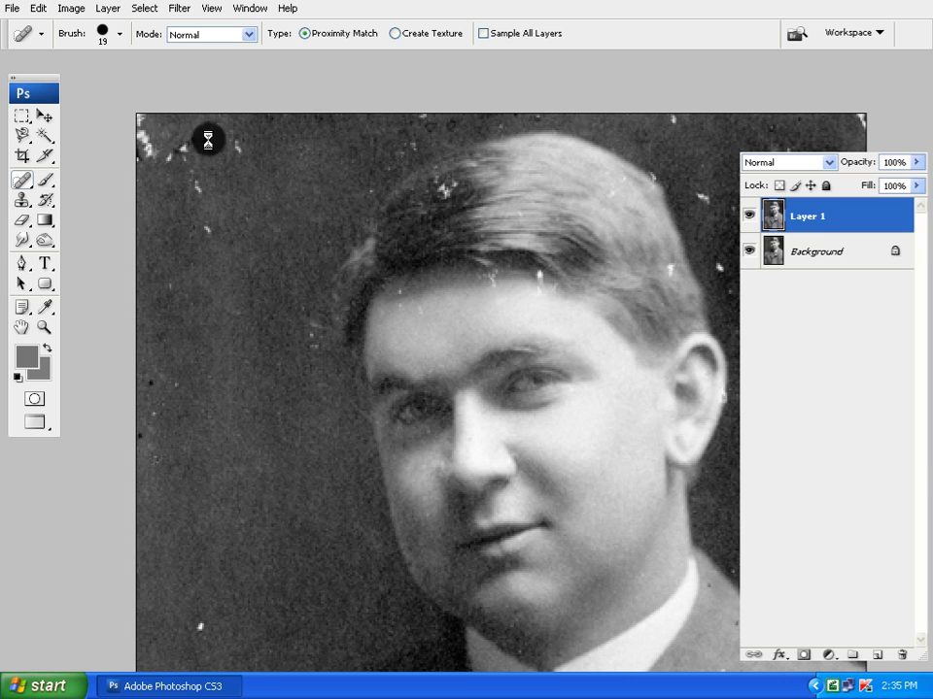
pyautogui.click(152, 150)
pyautogui.click(142, 125)
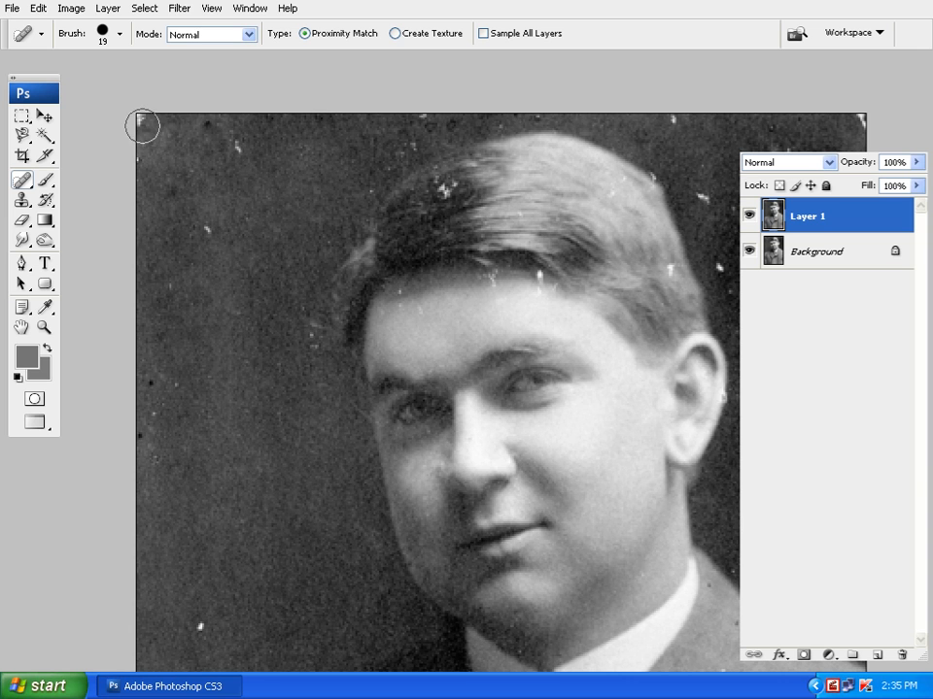
pyautogui.click(183, 194)
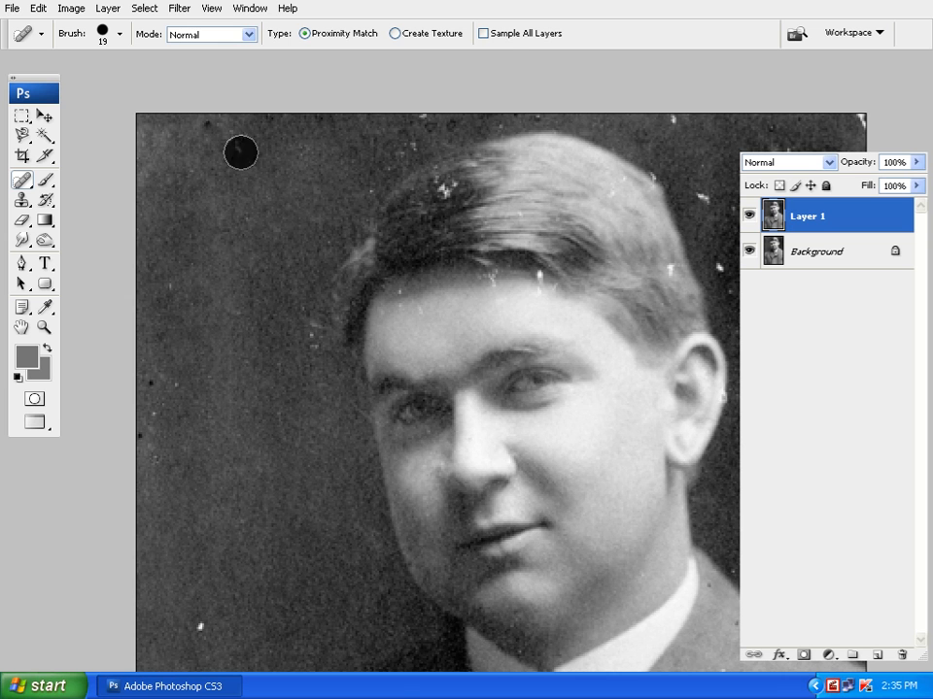
pyautogui.scroll(-3, 302, 229)
# Step: Switch to the Healing Brush Tool and try painting over the damaged hair without first sampling a source
pyautogui.moveTo(302, 229)
pyautogui.mouseDown()
pyautogui.moveTo(262, 266)
pyautogui.moveTo(287, 329)
pyautogui.moveTo(484, 381)
pyautogui.mouseUp()
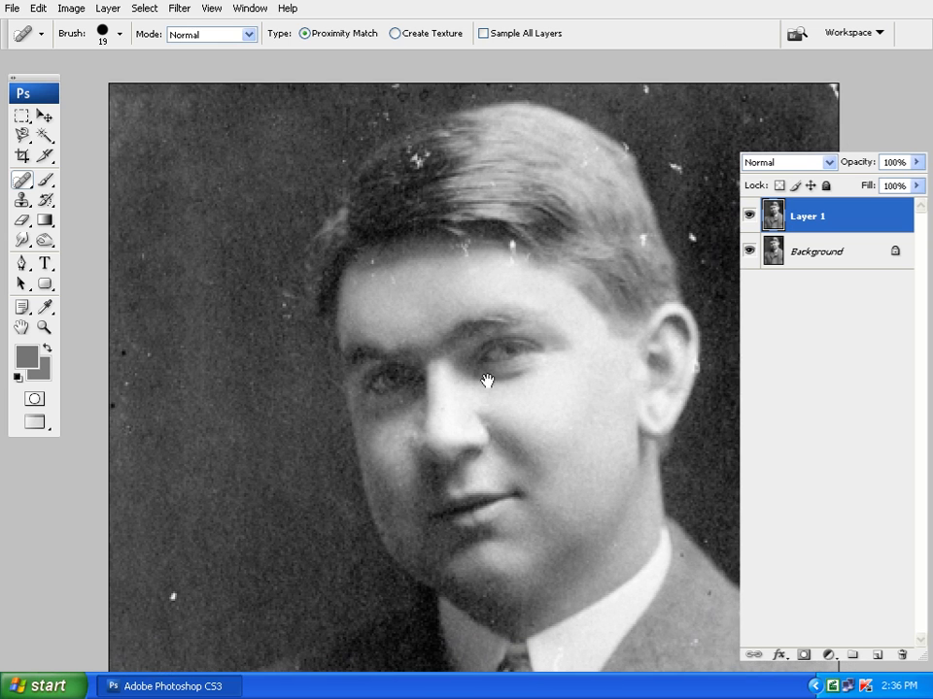
pyautogui.click(21, 179)
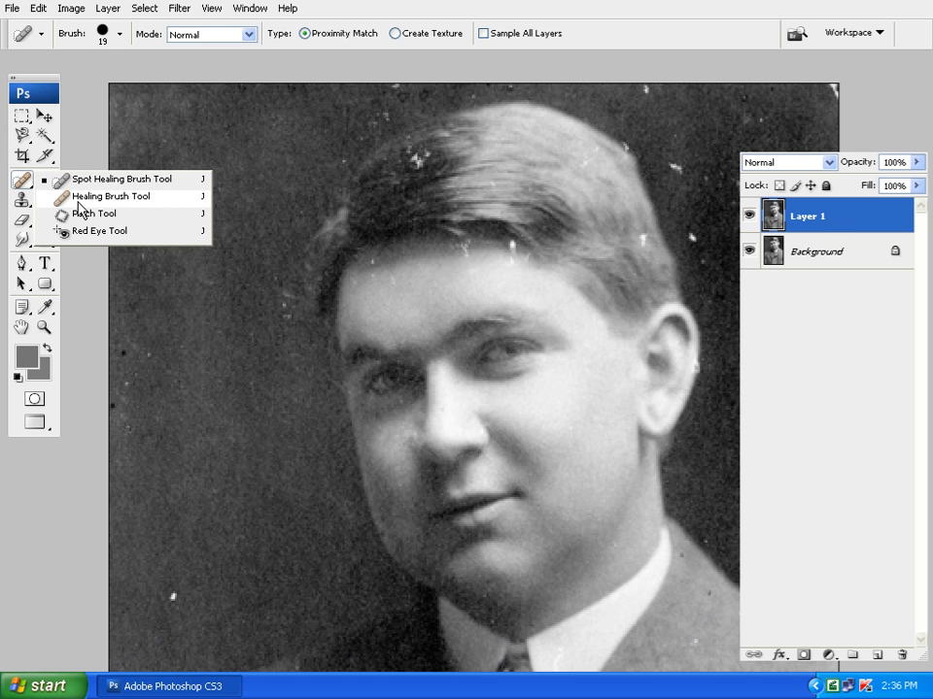
pyautogui.click(142, 197)
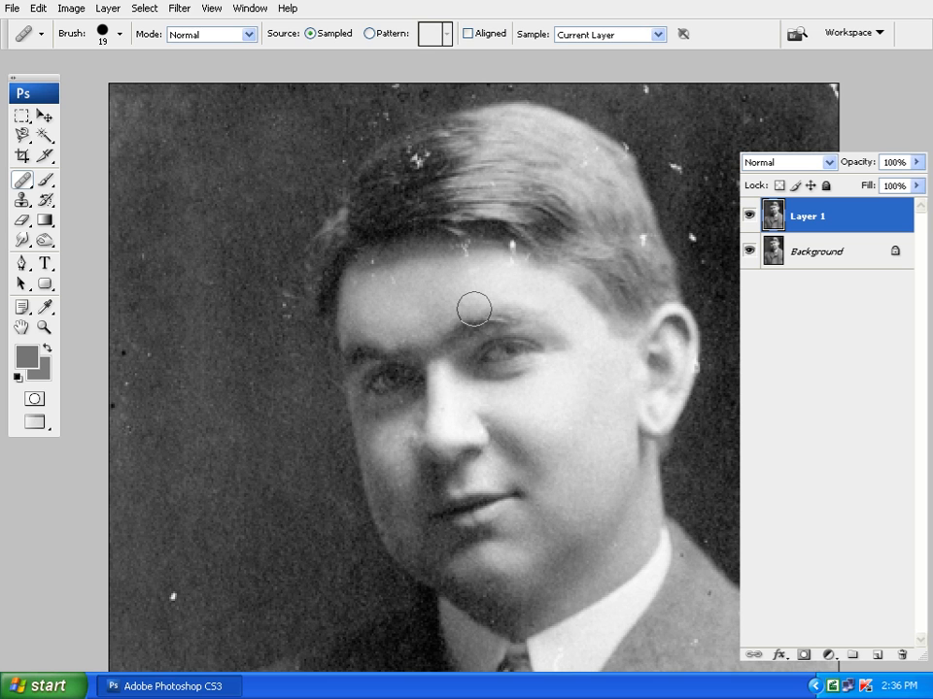
pyautogui.click(434, 185)
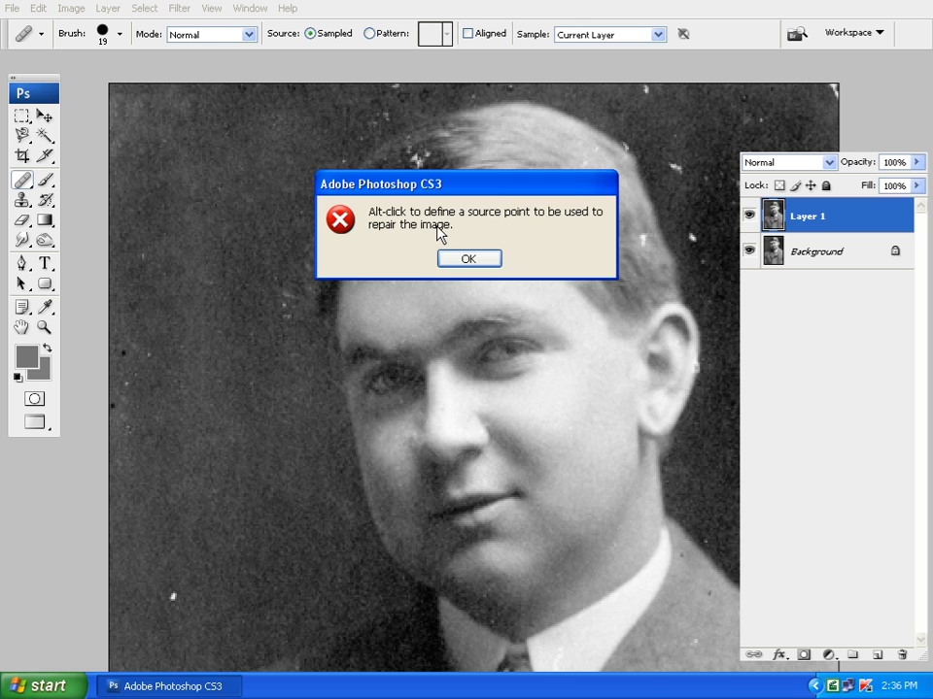
pyautogui.click(467, 264)
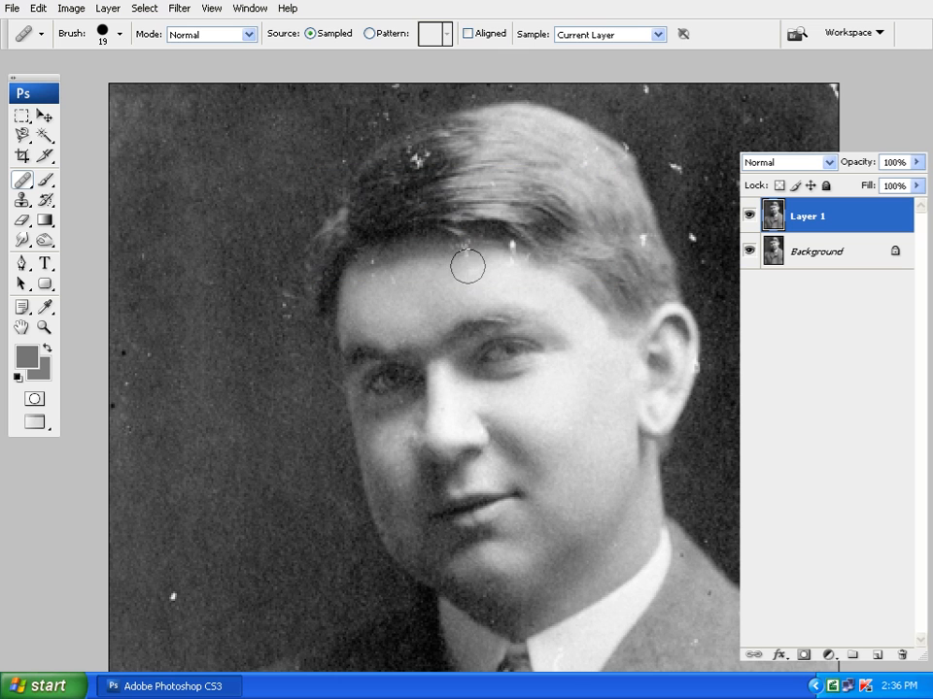
pyautogui.keyDown('alt'); pyautogui.click(443, 364); pyautogui.keyUp('alt')
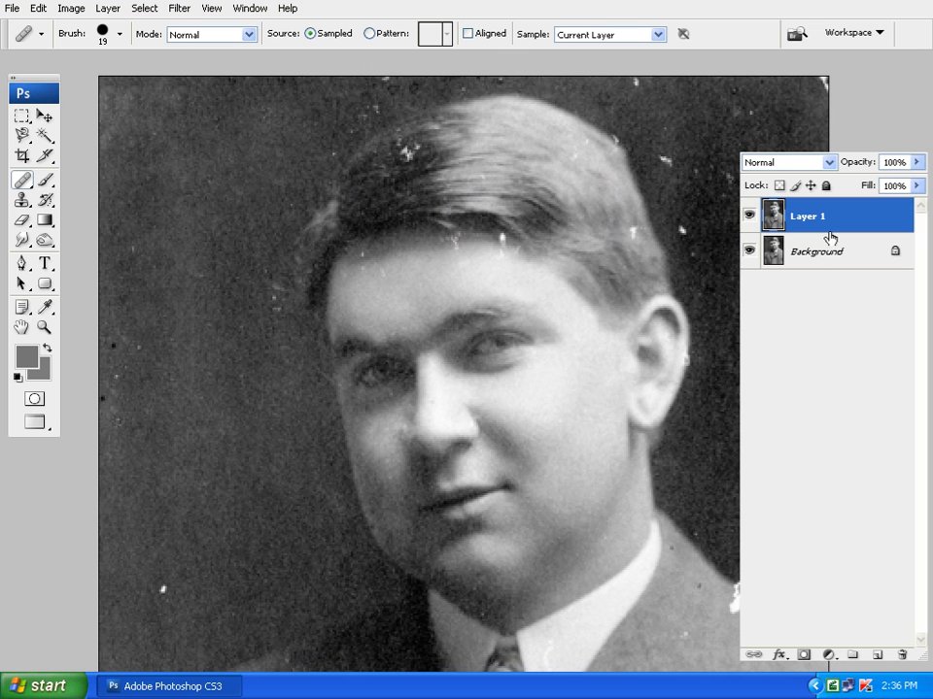
# Step: Delete the retouched Layer 1 and duplicate the Background layer again
pyautogui.click(888, 636)
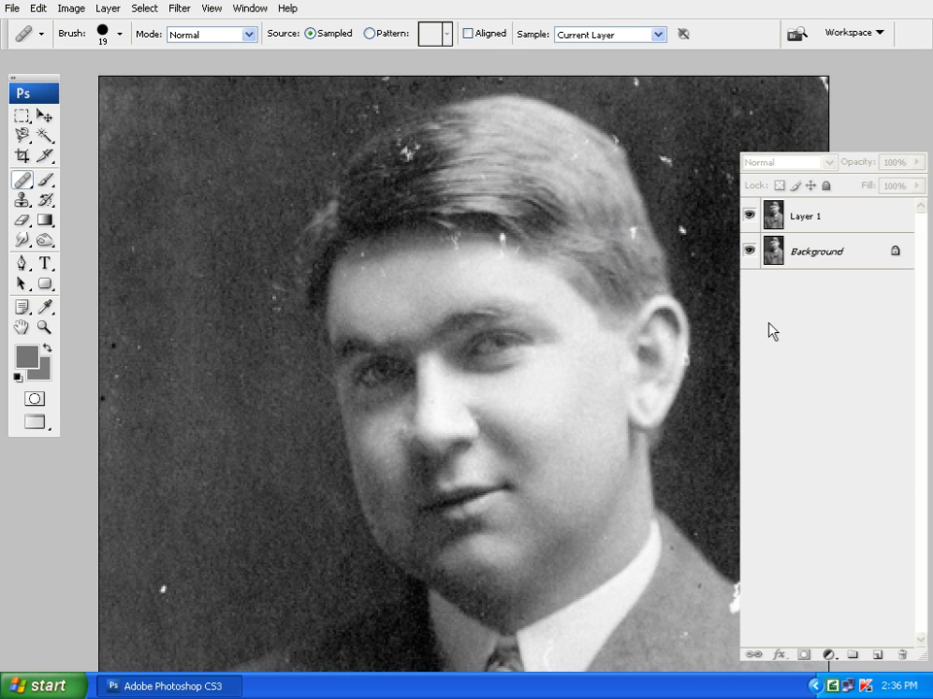
pyautogui.click(791, 220)
pyautogui.click(902, 655)
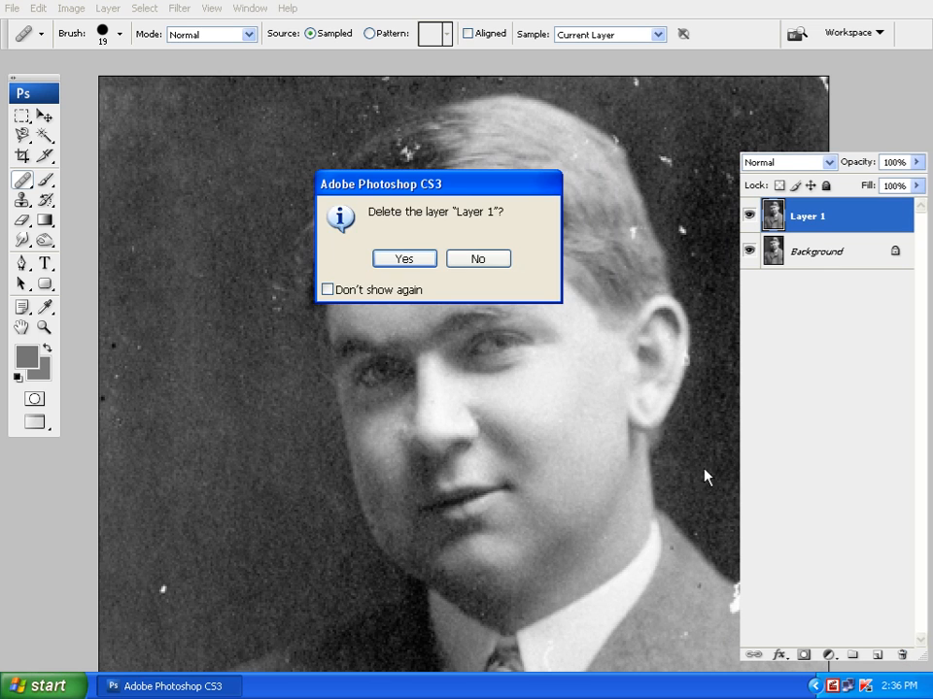
pyautogui.click(430, 264)
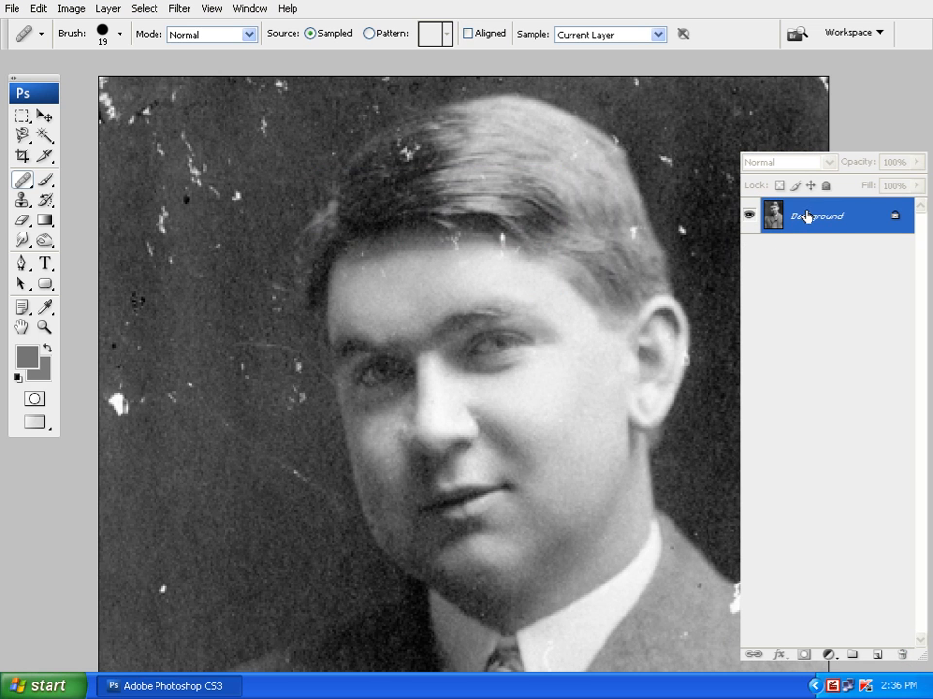
pyautogui.hotkey('ctrl', 'j')
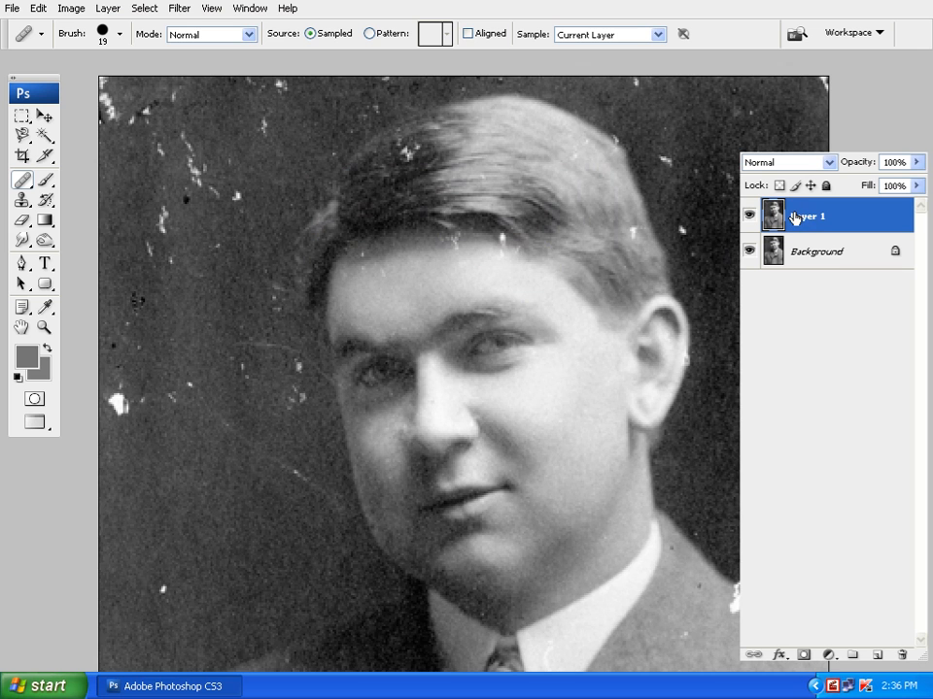
# Step: Enlarge the Healing Brush to 25, sample clean backdrop and heal the white spot above the man's shoulder
pyautogui.moveTo(484, 248)
pyautogui.mouseDown()
pyautogui.moveTo(348, 183)
pyautogui.moveTo(341, 233)
pyautogui.mouseUp()
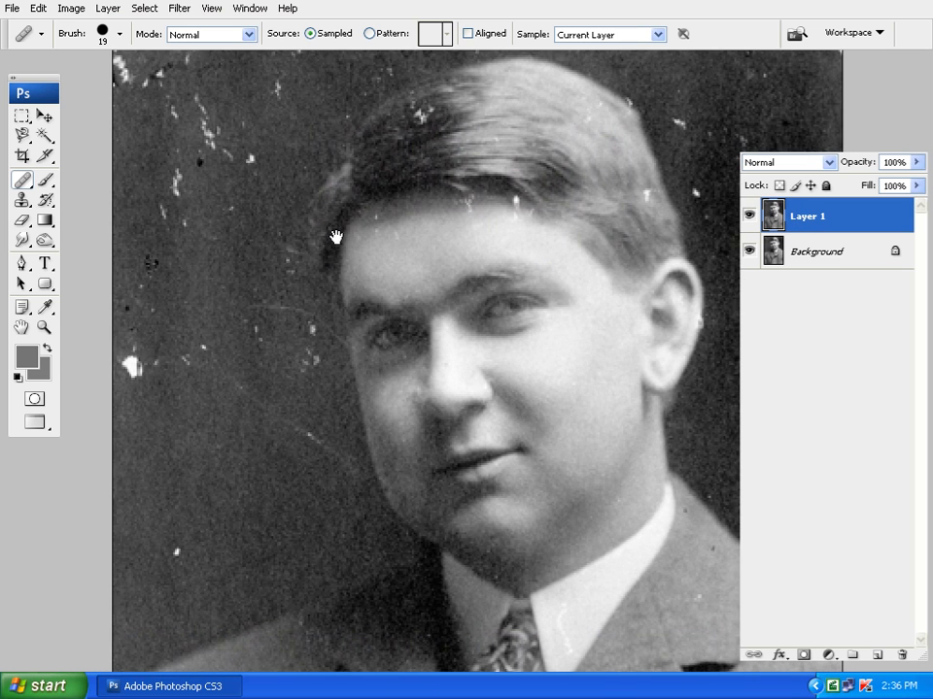
pyautogui.moveTo(266, 458); pyautogui.dragTo(266, 437)
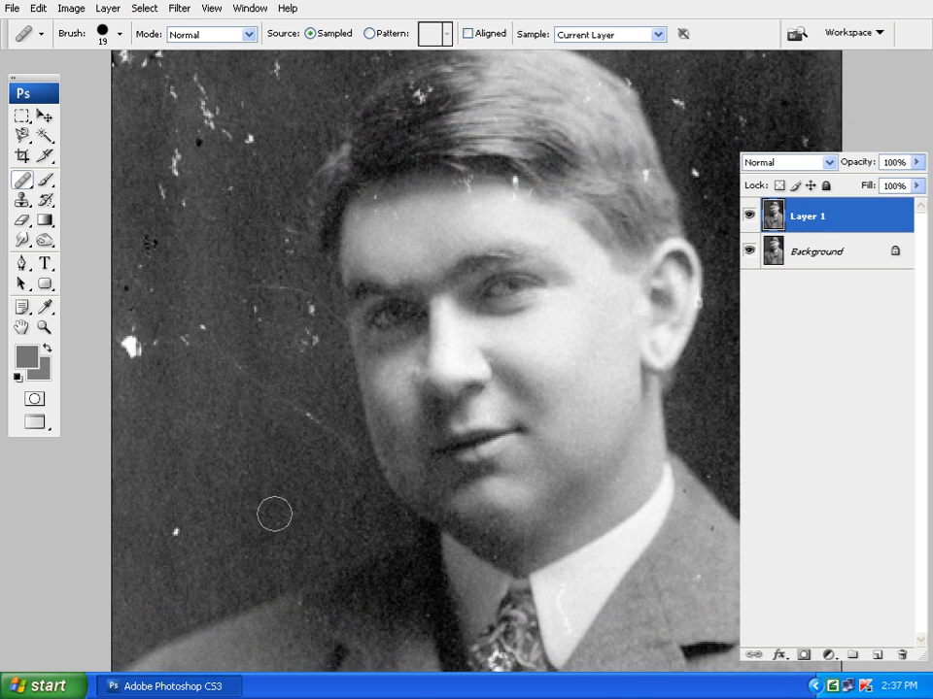
pyautogui.press(']')
pyautogui.press(']')
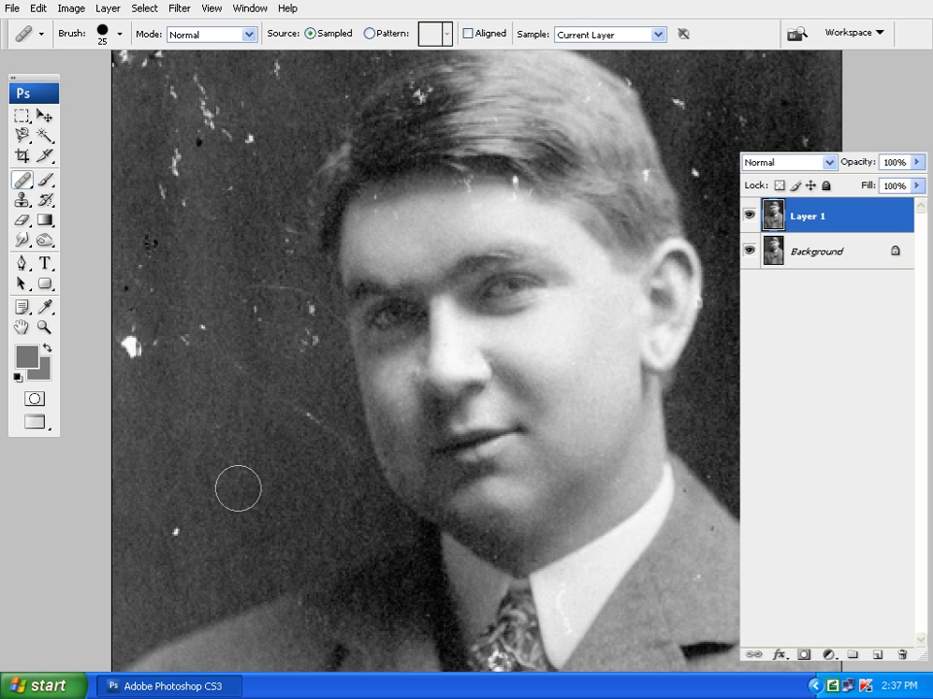
pyautogui.press('alt')
pyautogui.keyDown('alt'); pyautogui.click(244, 477); pyautogui.keyUp('alt')
pyautogui.click(179, 530)
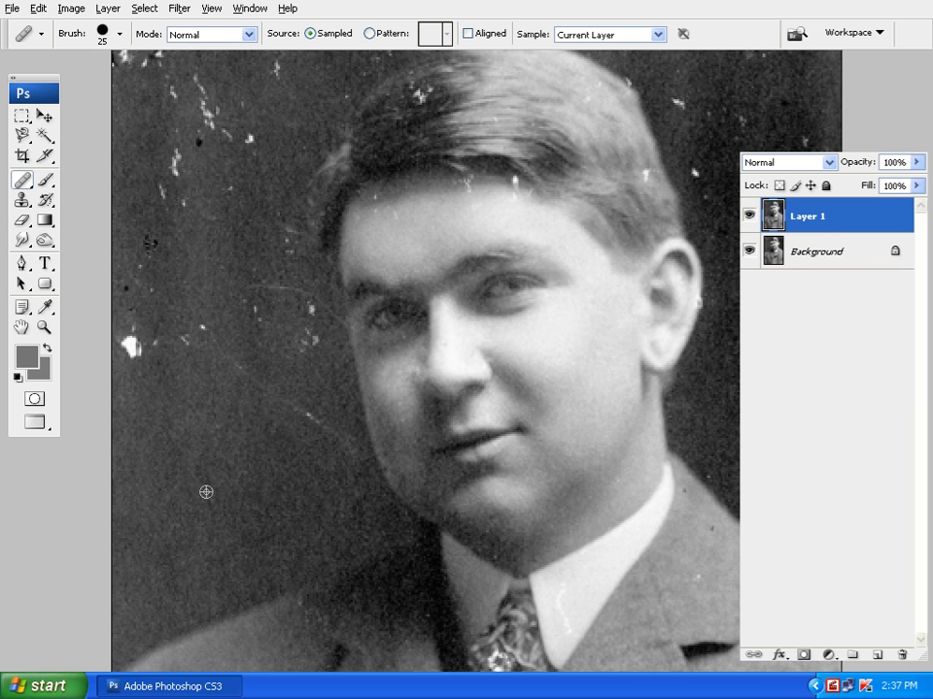
# Step: Resample clean backdrop and heal the small white marks left of the face and the diagonal scratch beside the jaw
pyautogui.keyDown('alt'); pyautogui.click(195, 523); pyautogui.keyUp('alt')
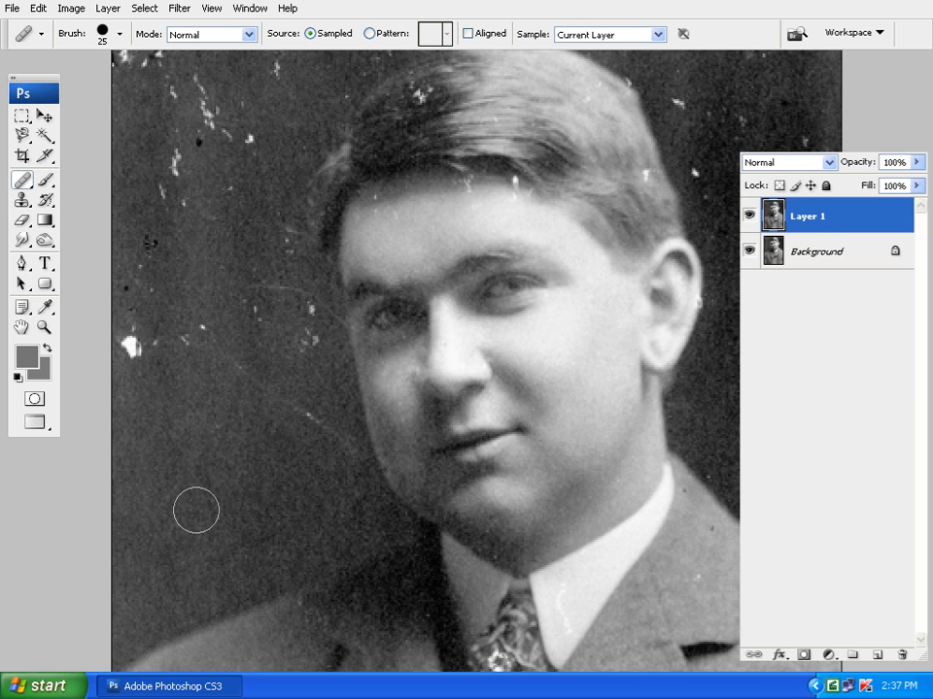
pyautogui.moveTo(188, 334)
pyautogui.mouseDown()
pyautogui.moveTo(215, 348)
pyautogui.moveTo(202, 346)
pyautogui.moveTo(215, 332)
pyautogui.moveTo(235, 335)
pyautogui.moveTo(221, 346)
pyautogui.mouseUp()
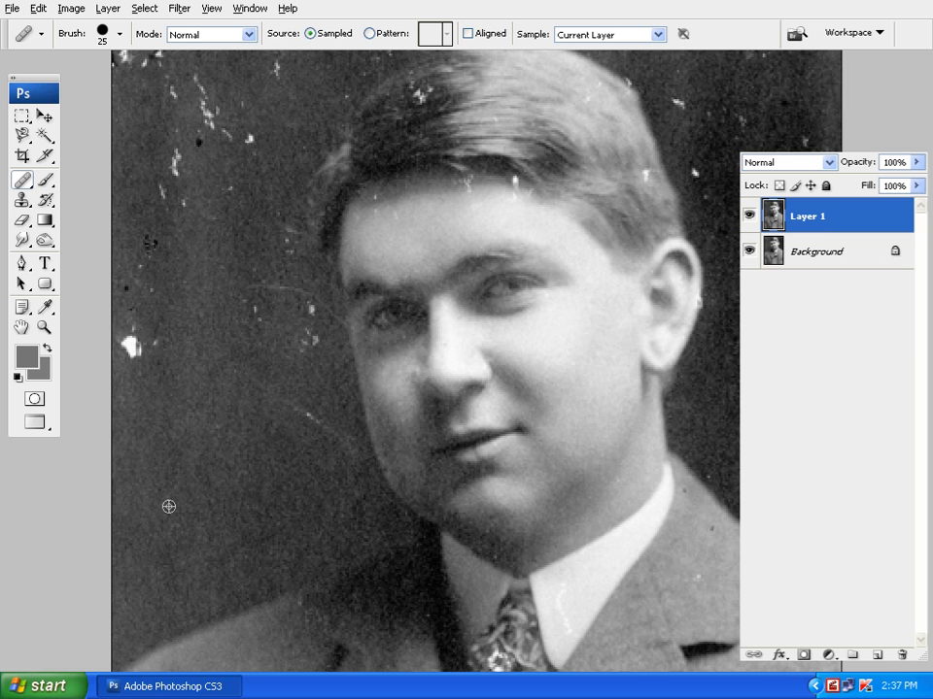
pyautogui.keyDown('alt'); pyautogui.click(178, 505); pyautogui.keyUp('alt')
pyautogui.moveTo(310, 443)
pyautogui.mouseDown()
pyautogui.moveTo(285, 390)
pyautogui.moveTo(263, 498)
pyautogui.moveTo(273, 447)
pyautogui.moveTo(302, 426)
pyautogui.moveTo(264, 479)
pyautogui.moveTo(337, 446)
pyautogui.moveTo(280, 454)
pyautogui.moveTo(327, 474)
pyautogui.moveTo(322, 441)
pyautogui.moveTo(302, 423)
pyautogui.moveTo(324, 441)
pyautogui.moveTo(339, 410)
pyautogui.moveTo(323, 412)
pyautogui.mouseUp()
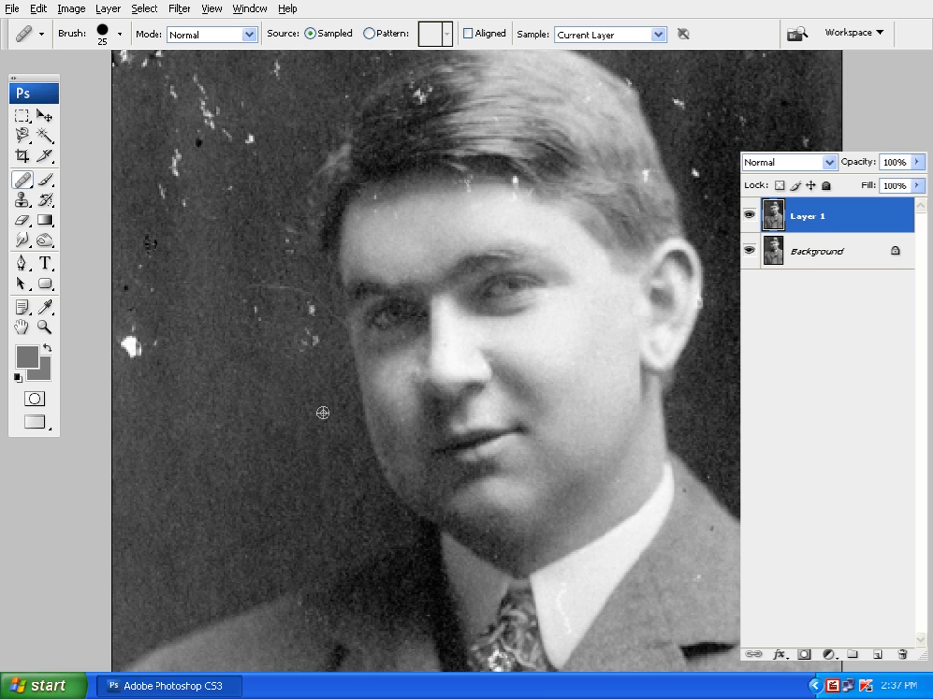
# Step: Sample clean backdrop beside the jaw and heal the large white blotch, stray smear and dark speck near the photo's left edge
pyautogui.keyDown('alt'); pyautogui.click(323, 413); pyautogui.keyUp('alt')
pyautogui.moveTo(142, 354)
pyautogui.mouseDown()
pyautogui.moveTo(148, 324)
pyautogui.moveTo(168, 346)
pyautogui.moveTo(199, 317)
pyautogui.moveTo(191, 370)
pyautogui.moveTo(219, 333)
pyautogui.mouseUp()
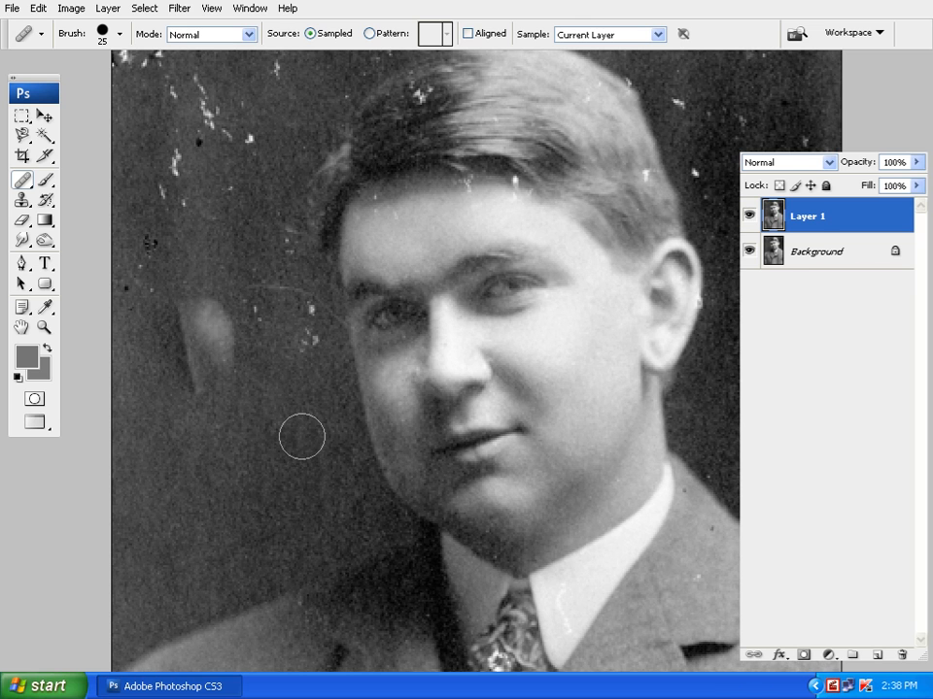
pyautogui.keyDown('alt'); pyautogui.click(294, 465); pyautogui.keyUp('alt')
pyautogui.moveTo(151, 346); pyautogui.dragTo(131, 281)
pyautogui.click(145, 309)
# Step: Magnify the backdrop beside the man's eye and reduce the Healing Brush size to 9
pyautogui.hotkey('ctrl', '+')
pyautogui.hotkey('ctrl', '+')
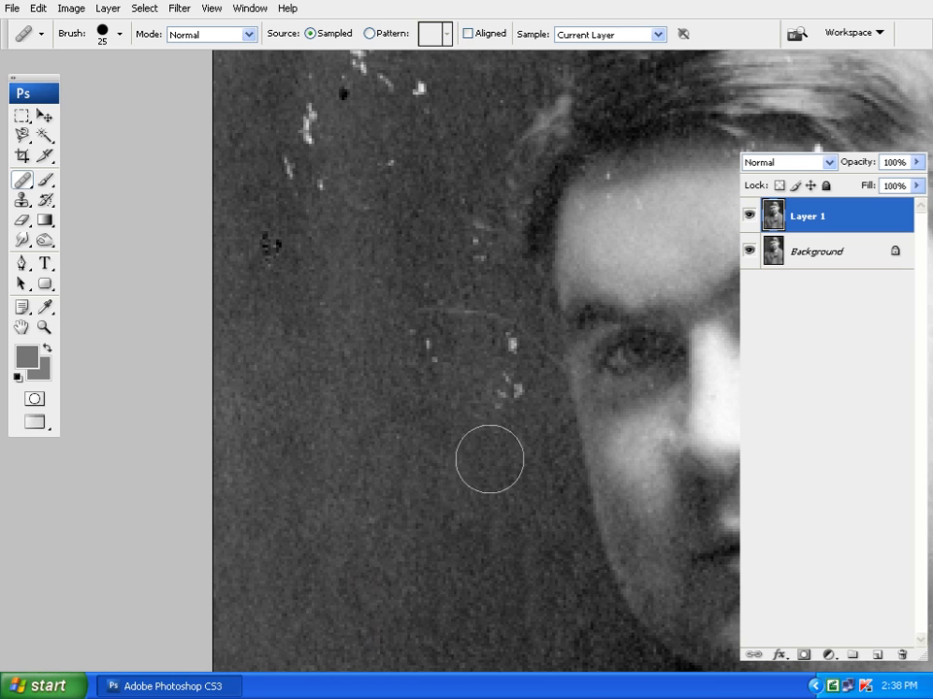
pyautogui.moveTo(495, 453); pyautogui.dragTo(428, 422)
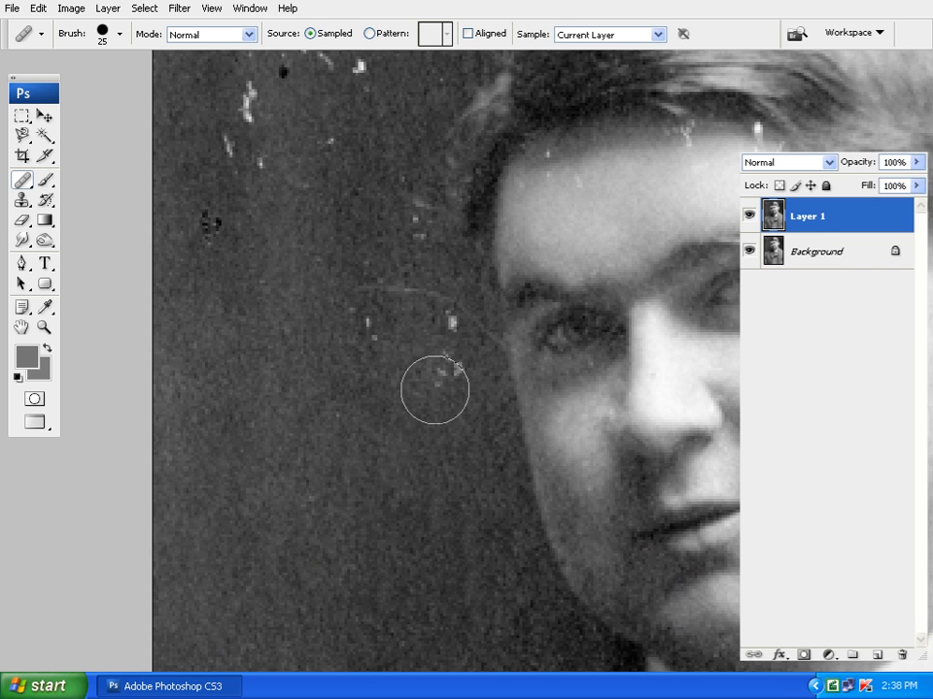
pyautogui.press('[')
pyautogui.press('[')
pyautogui.press('[')
pyautogui.press('[')
pyautogui.press('[')
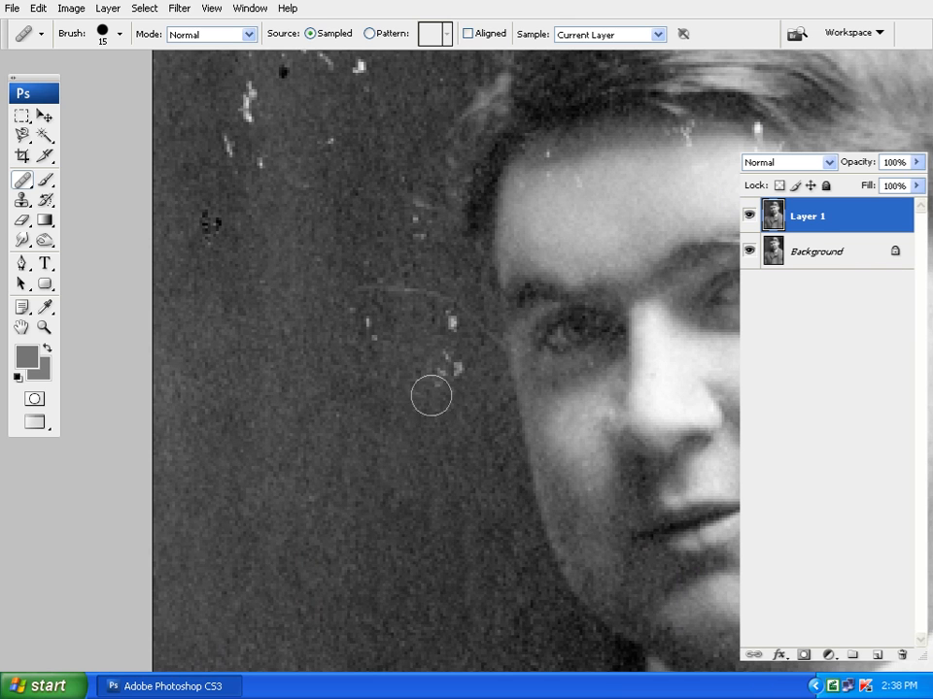
pyautogui.press('[')
pyautogui.press('[')
pyautogui.press('[')
pyautogui.press(']')
pyautogui.press(']')
pyautogui.press(']')
pyautogui.press(']')
pyautogui.press(']')
pyautogui.press(']')
pyautogui.press(']')
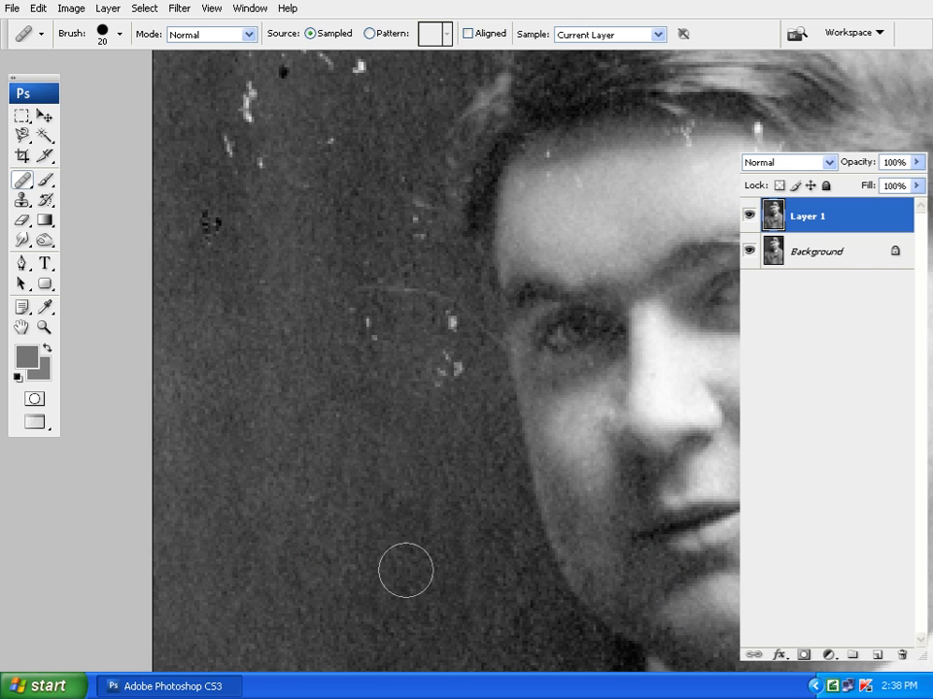
pyautogui.press('[')
pyautogui.press('[')
pyautogui.press('[')
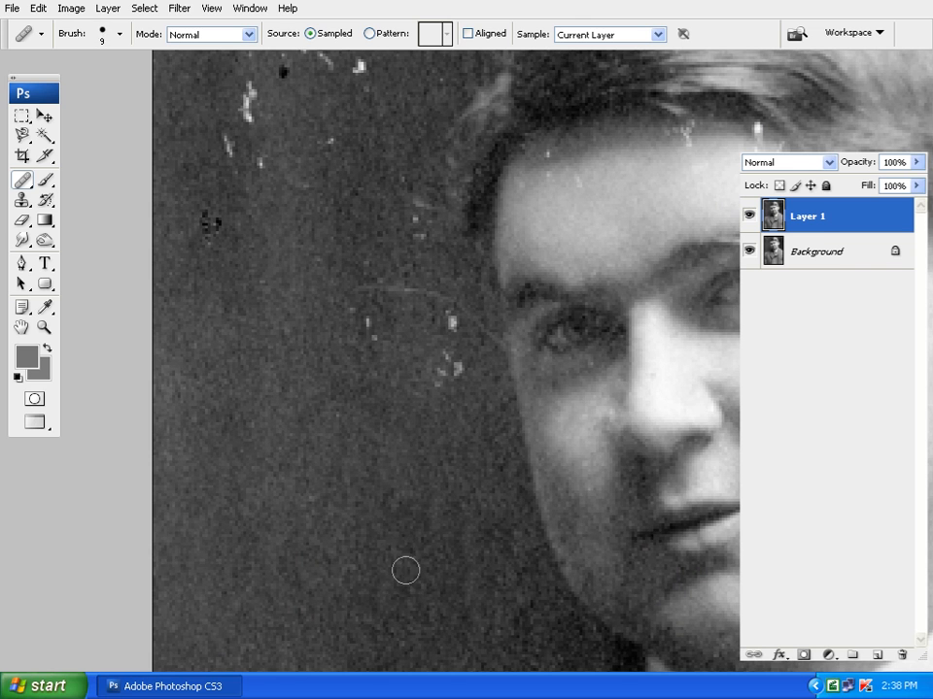
# Step: Enlarge the Healing Brush to 25, sample clean backdrop and stroke over the white marks beside the man's eye
pyautogui.press(']')
pyautogui.press(']')
pyautogui.press(']')
pyautogui.press(']')
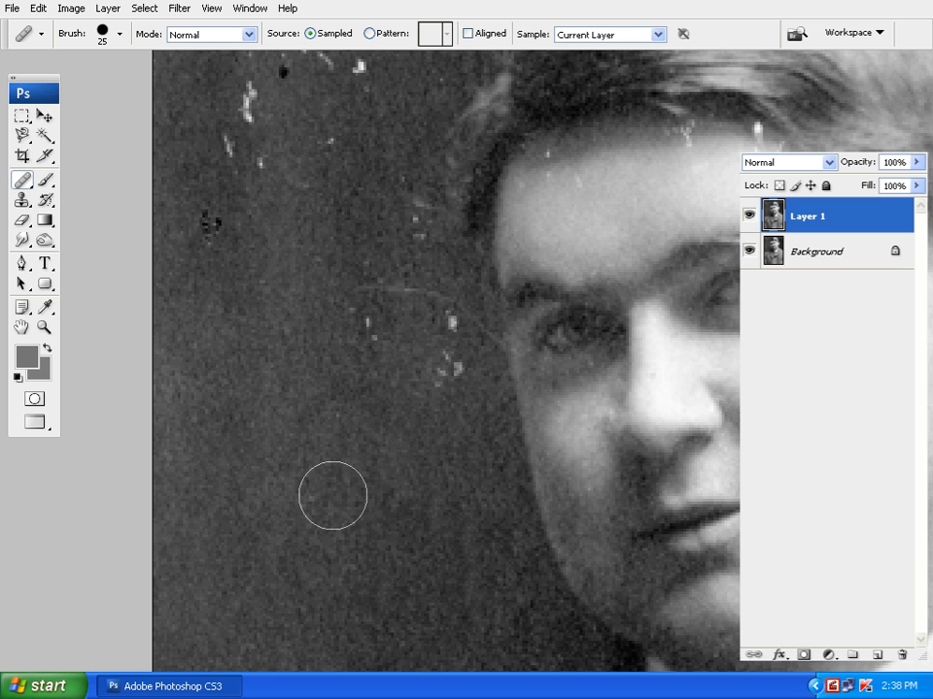
pyautogui.press('alt')
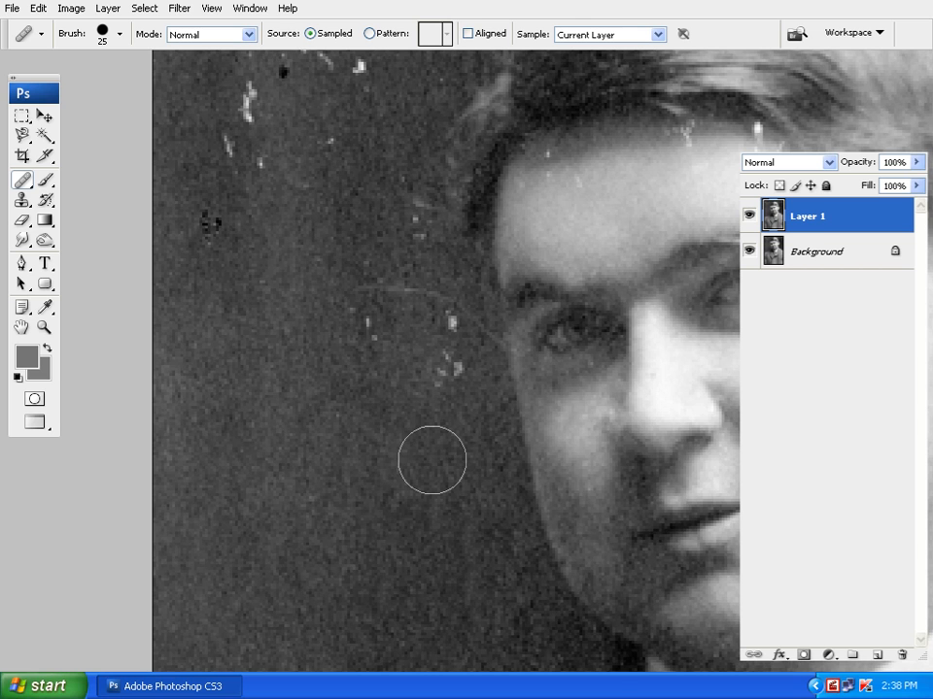
pyautogui.moveTo(424, 360)
pyautogui.mouseDown()
pyautogui.moveTo(425, 334)
pyautogui.moveTo(448, 354)
pyautogui.moveTo(449, 307)
pyautogui.mouseUp()
# Step: Reduce the Healing Brush to 15, resample clean backdrop and heal the remaining white marks and thin scratch beside the eye
pyautogui.press('[')
pyautogui.press('[')
pyautogui.keyDown('alt'); pyautogui.click(346, 521); pyautogui.keyUp('alt')
pyautogui.moveTo(402, 408); pyautogui.dragTo(406, 368)
pyautogui.keyDown('alt'); pyautogui.click(339, 398); pyautogui.keyUp('alt')
pyautogui.moveTo(337, 349); pyautogui.dragTo(309, 324)
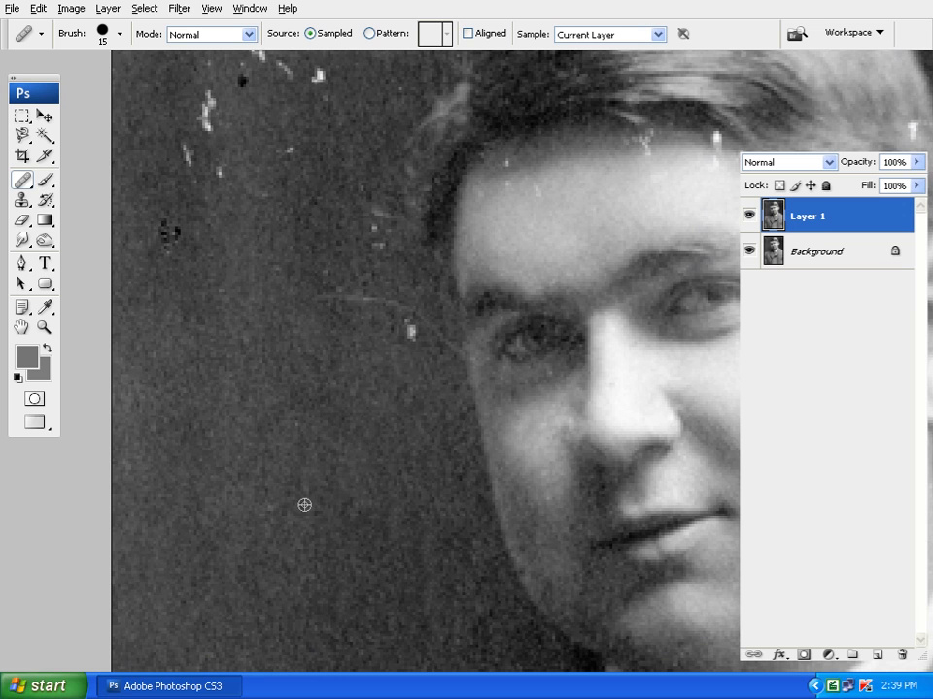
pyautogui.moveTo(432, 325)
pyautogui.mouseDown()
pyautogui.moveTo(440, 320)
pyautogui.moveTo(409, 333)
pyautogui.moveTo(364, 303)
pyautogui.mouseUp()
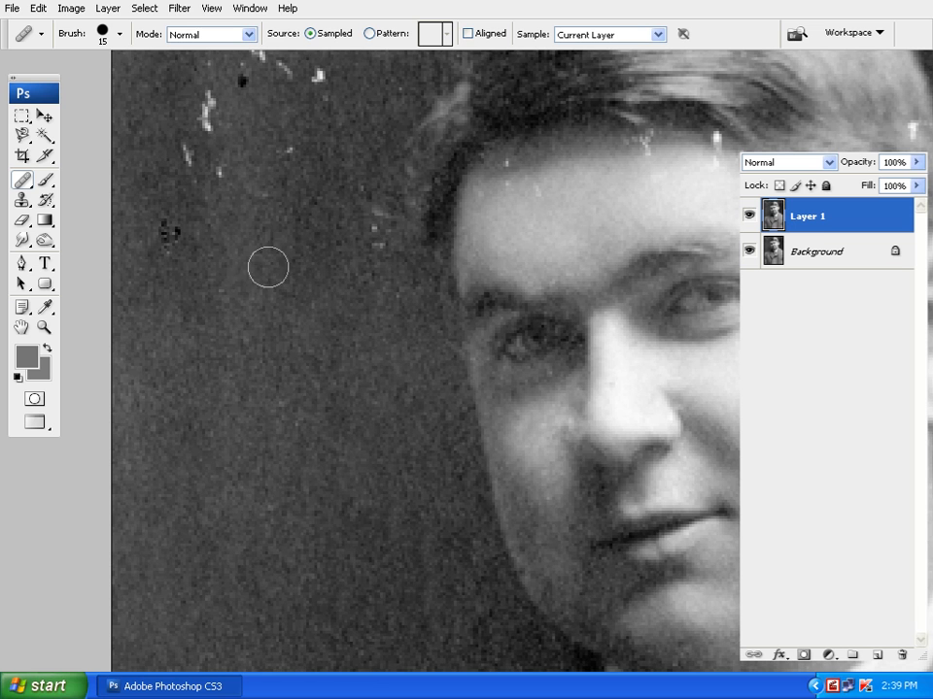
# Step: Resample clean backdrop and heal the marks beside the temple and the white streaks level with the forehead
pyautogui.moveTo(272, 394); pyautogui.dragTo(317, 462)
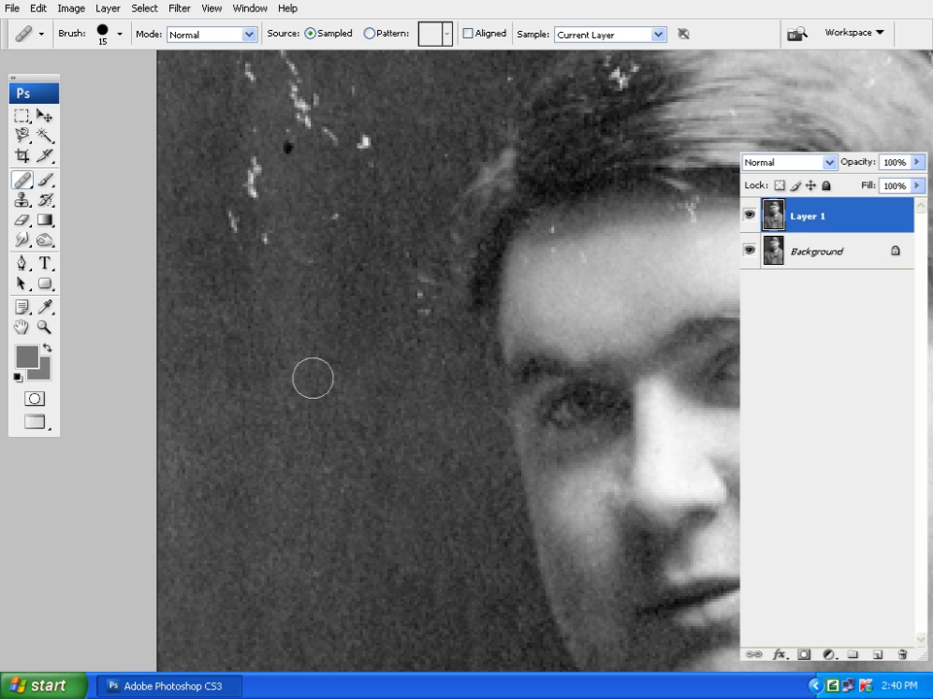
pyautogui.moveTo(383, 341)
pyautogui.mouseDown()
pyautogui.moveTo(333, 426)
pyautogui.moveTo(322, 406)
pyautogui.mouseUp()
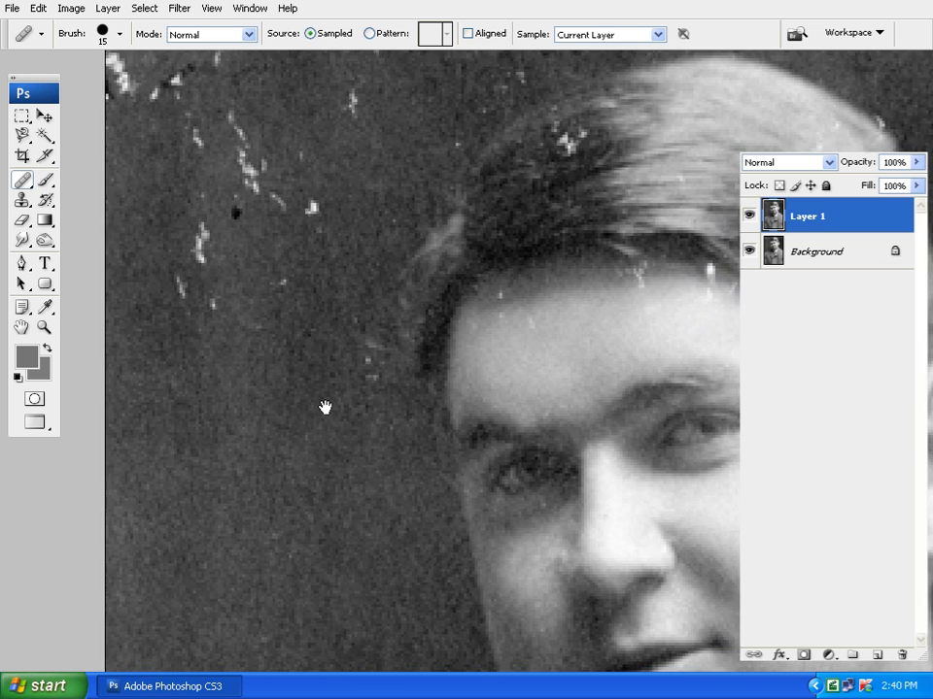
pyautogui.keyDown('alt'); pyautogui.click(257, 470); pyautogui.keyUp('alt')
pyautogui.moveTo(375, 384); pyautogui.dragTo(361, 320)
pyautogui.keyDown('alt'); pyautogui.click(289, 429); pyautogui.keyUp('alt')
pyautogui.moveTo(263, 319); pyautogui.dragTo(254, 294)
pyautogui.keyDown('alt'); pyautogui.click(239, 388); pyautogui.keyUp('alt')
pyautogui.moveTo(199, 302)
pyautogui.mouseDown()
pyautogui.moveTo(182, 275)
pyautogui.moveTo(189, 225)
pyautogui.mouseUp()
# Step: Sample clean backdrop repeatedly and heal the dark speck, short white streaks and bright white spot left of the hair
pyautogui.keyDown('alt'); pyautogui.click(216, 364); pyautogui.keyUp('alt')
pyautogui.keyDown('alt'); pyautogui.click(242, 377); pyautogui.keyUp('alt')
pyautogui.moveTo(239, 204); pyautogui.dragTo(220, 180)
pyautogui.keyDown('alt'); pyautogui.click(195, 267); pyautogui.keyUp('alt')
pyautogui.moveTo(170, 145); pyautogui.dragTo(190, 188)
pyautogui.keyDown('alt'); pyautogui.click(232, 375); pyautogui.keyUp('alt')
pyautogui.moveTo(281, 194); pyautogui.dragTo(266, 192)
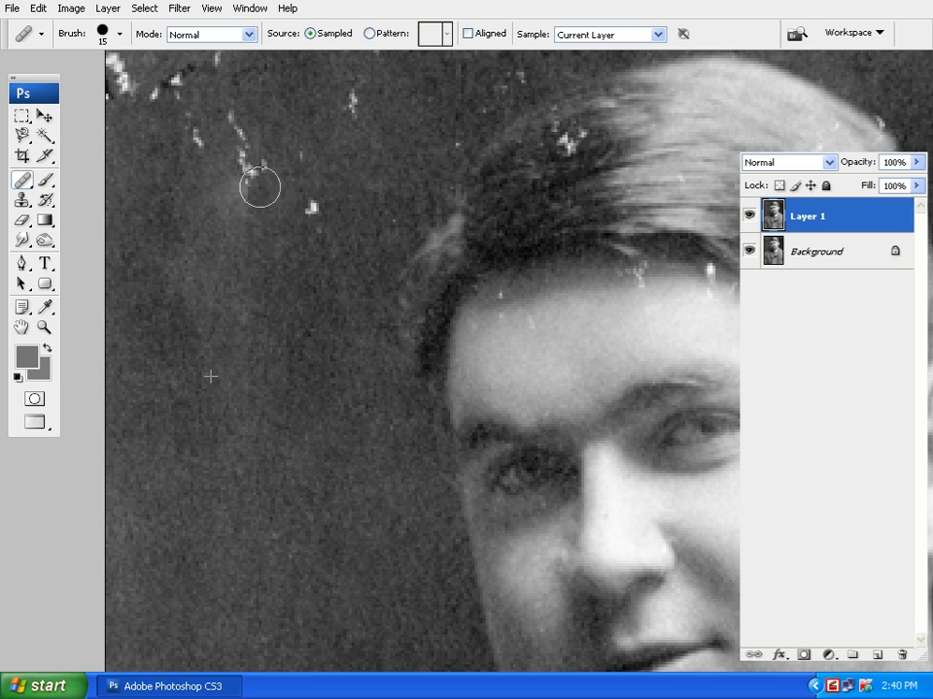
pyautogui.keyDown('alt'); pyautogui.click(276, 403); pyautogui.keyUp('alt')
pyautogui.moveTo(303, 232); pyautogui.dragTo(309, 220)
pyautogui.keyDown('alt'); pyautogui.click(322, 428); pyautogui.keyUp('alt')
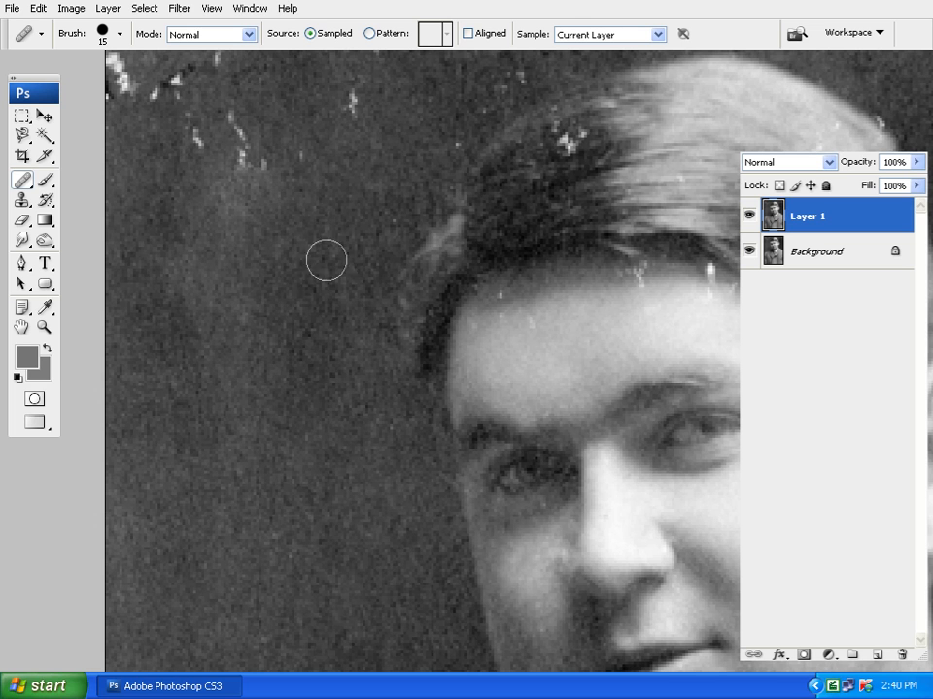
# Step: Resample clean backdrop and heal the diagonal streak, small specks and white marks near the photo's upper-left corner
pyautogui.moveTo(302, 427); pyautogui.dragTo(372, 573)
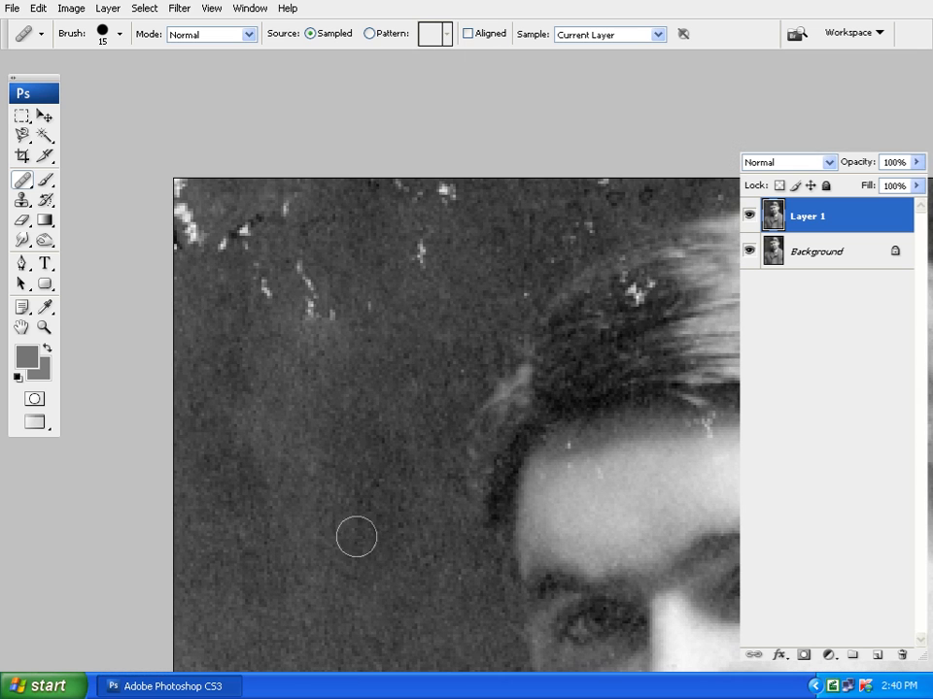
pyautogui.keyDown('alt'); pyautogui.click(346, 493); pyautogui.keyUp('alt')
pyautogui.moveTo(309, 274); pyautogui.dragTo(316, 300)
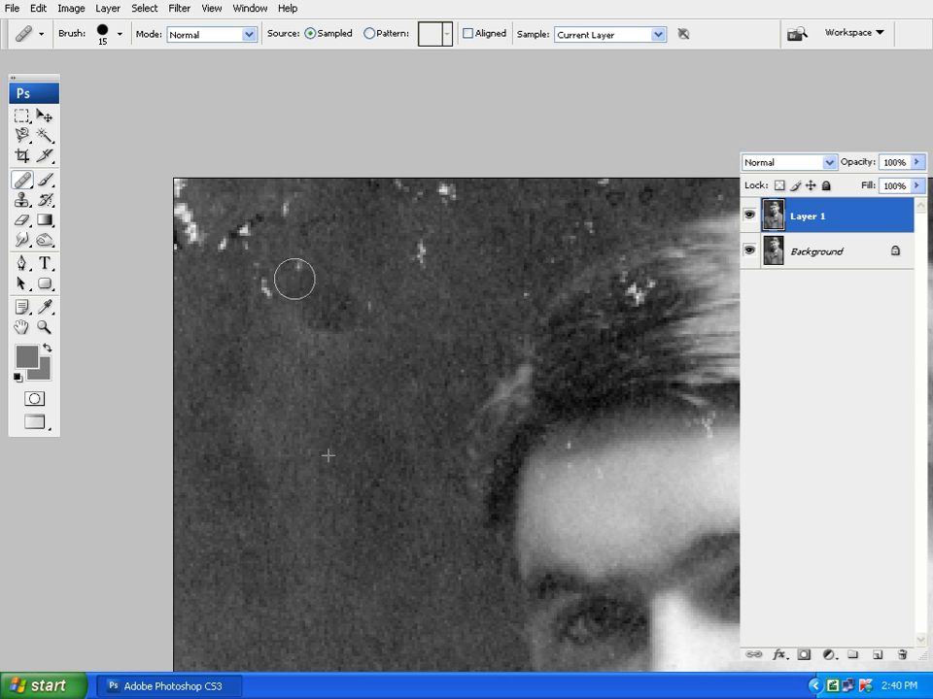
pyautogui.keyDown('alt'); pyautogui.click(348, 456); pyautogui.keyUp('alt')
pyautogui.click(370, 302)
pyautogui.keyDown('alt'); pyautogui.click(339, 377); pyautogui.keyUp('alt')
pyautogui.moveTo(265, 281)
pyautogui.mouseDown()
pyautogui.moveTo(248, 265)
pyautogui.moveTo(221, 259)
pyautogui.moveTo(260, 229)
pyautogui.mouseUp()
pyautogui.click(285, 208)
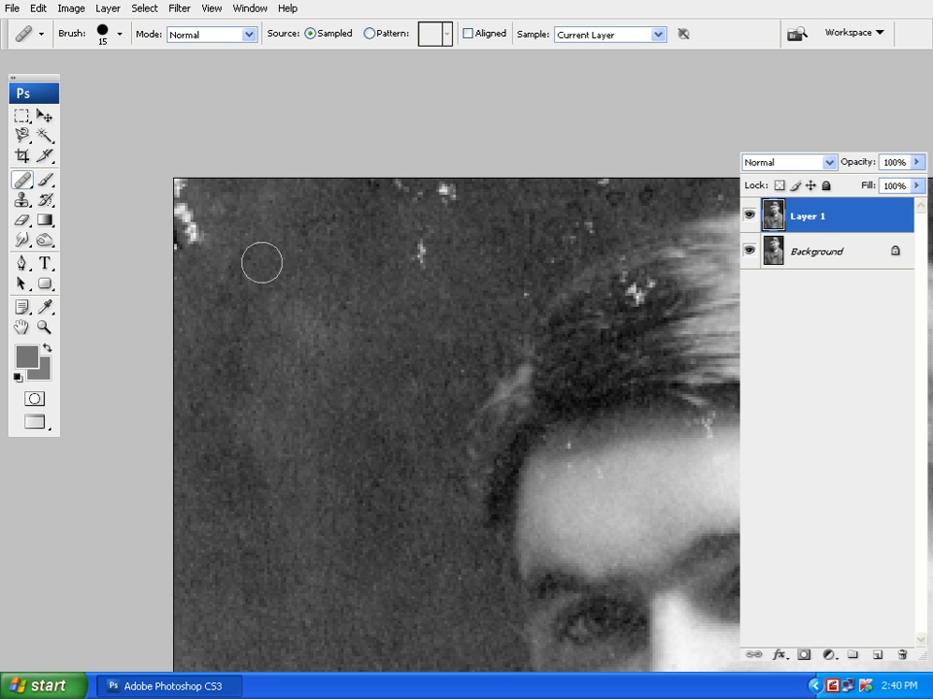
# Step: Heal the white blotches in the photo's upper-left corner and the white marks near its top edge beside the hair
pyautogui.moveTo(217, 244)
pyautogui.mouseDown()
pyautogui.moveTo(193, 229)
pyautogui.moveTo(180, 239)
pyautogui.mouseUp()
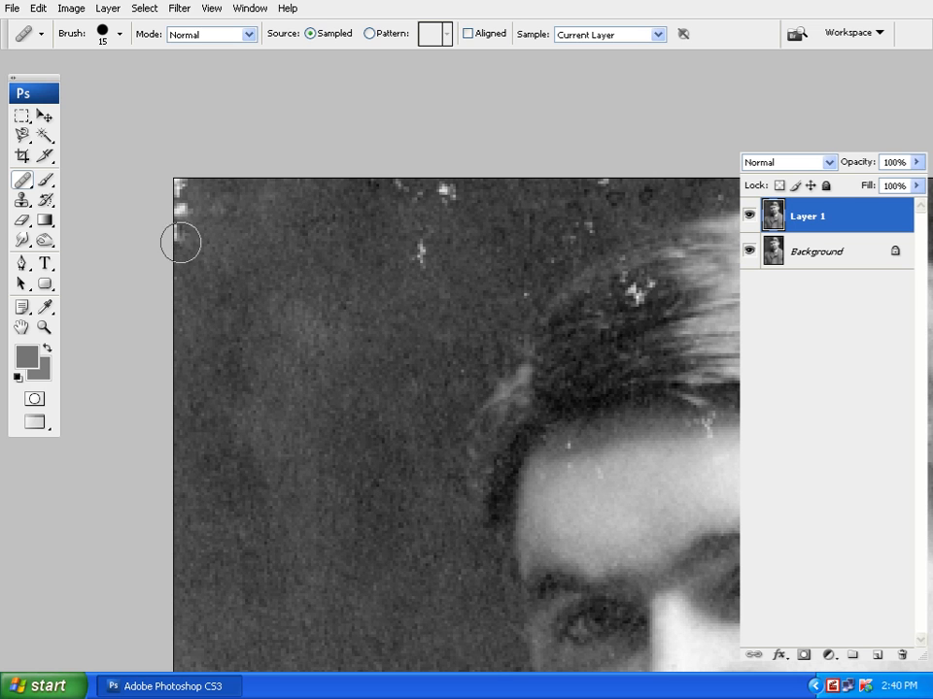
pyautogui.keyDown('alt'); pyautogui.click(224, 251); pyautogui.keyUp('alt')
pyautogui.click(188, 215)
pyautogui.keyDown('alt'); pyautogui.click(235, 235); pyautogui.keyUp('alt')
pyautogui.click(178, 181)
pyautogui.moveTo(317, 281); pyautogui.dragTo(241, 264)
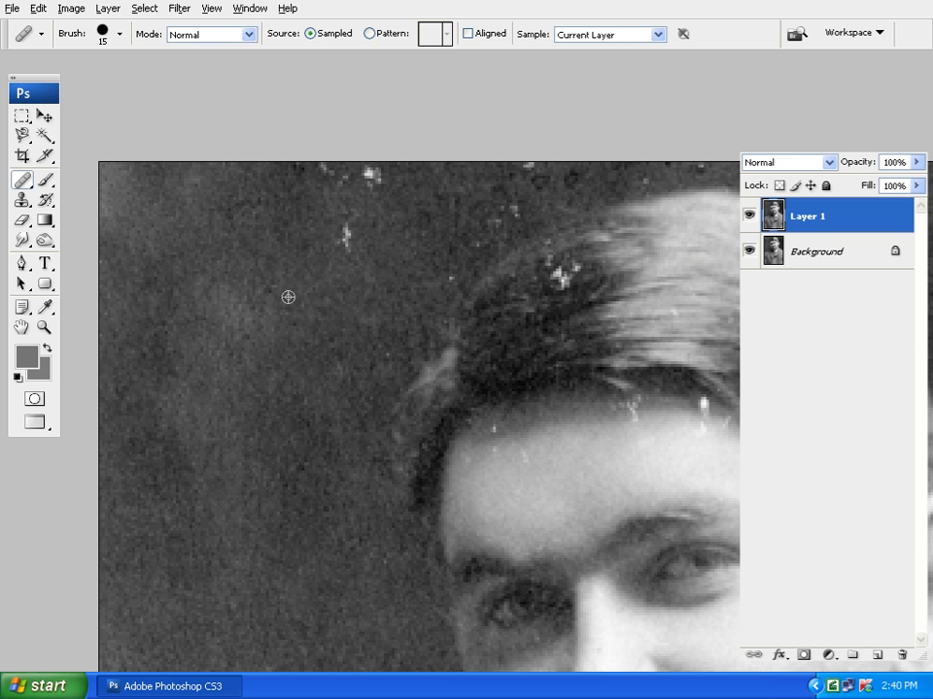
pyautogui.click(345, 234)
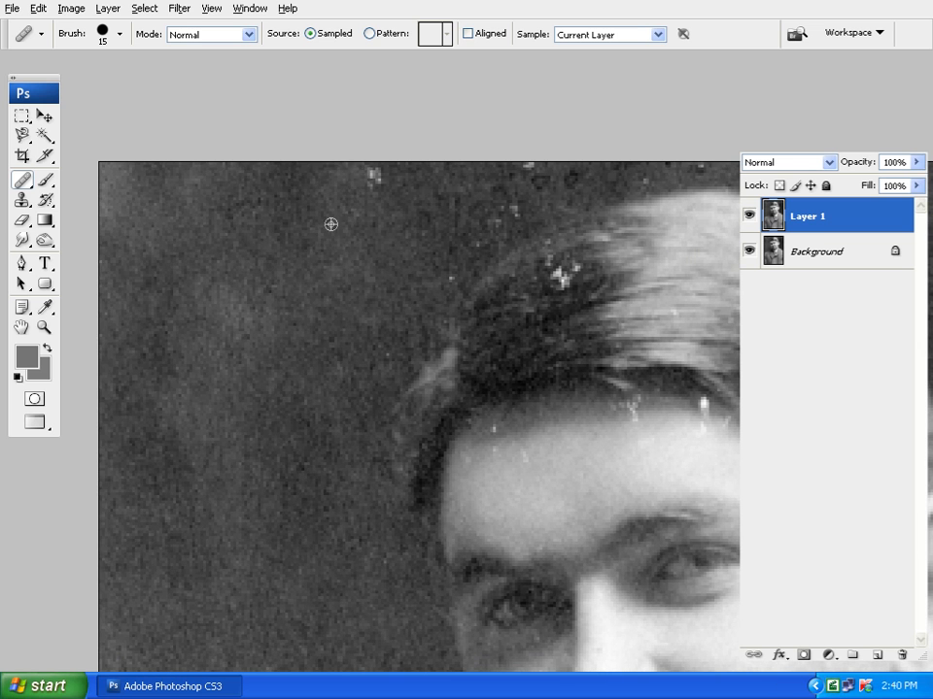
# Step: Switch from the Healing Brush to the Patch tool
pyautogui.moveTo(435, 377)
pyautogui.mouseDown()
pyautogui.moveTo(424, 257)
pyautogui.moveTo(330, 298)
pyautogui.mouseUp()
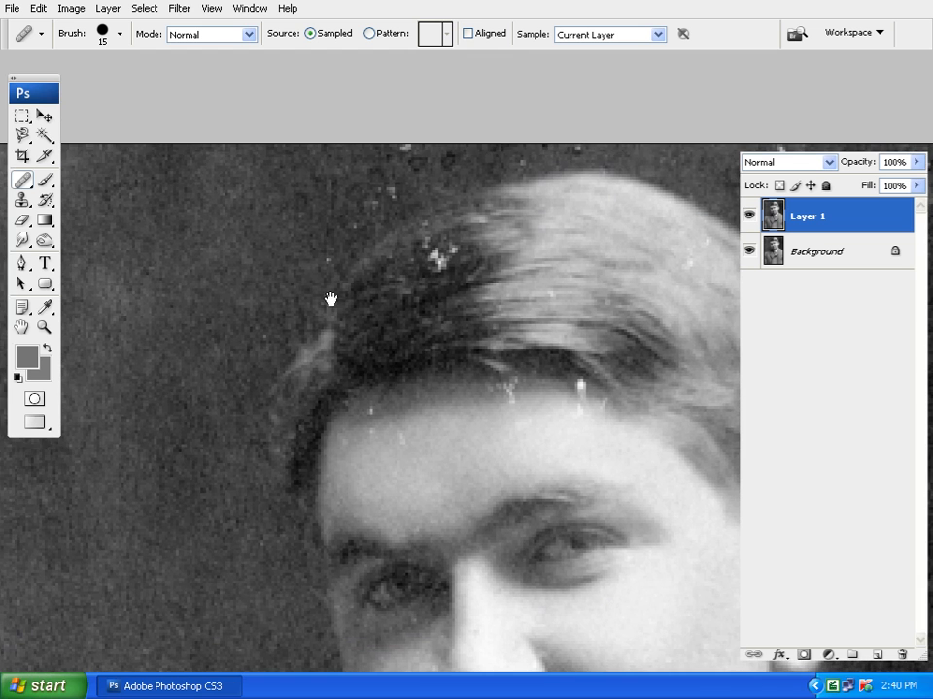
pyautogui.moveTo(532, 372)
pyautogui.mouseDown()
pyautogui.moveTo(501, 319)
pyautogui.moveTo(418, 278)
pyautogui.moveTo(462, 292)
pyautogui.mouseUp()
pyautogui.scroll(-1, 410, 277)
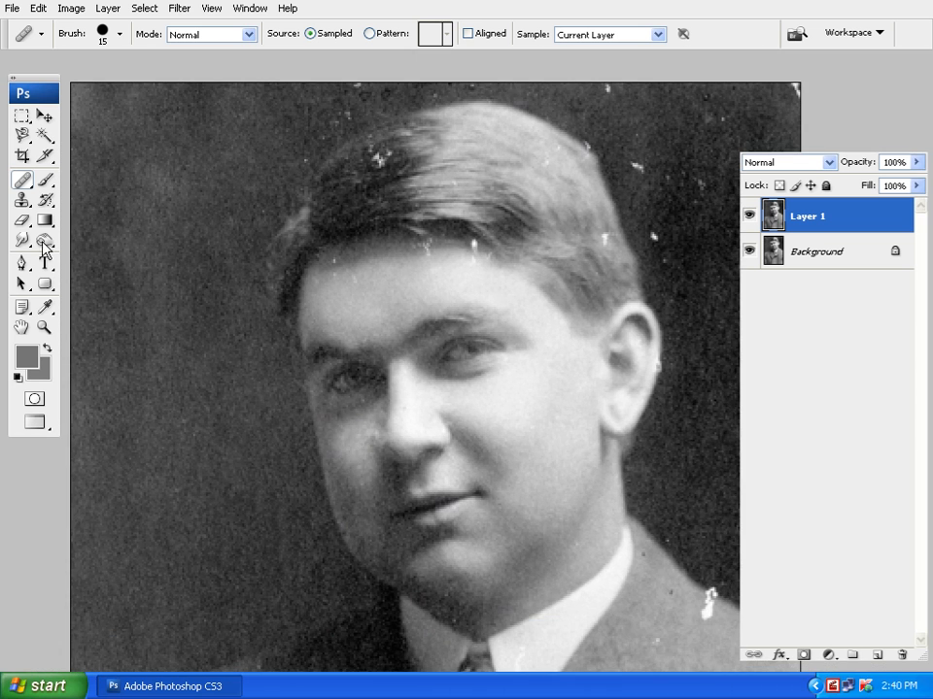
pyautogui.click(22, 180)
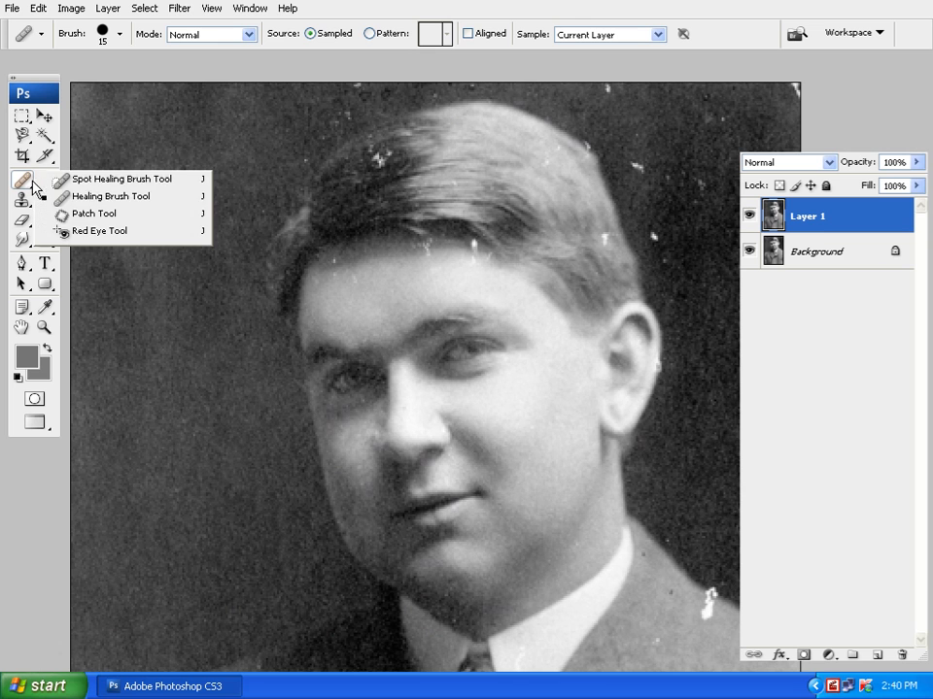
pyautogui.click(114, 213)
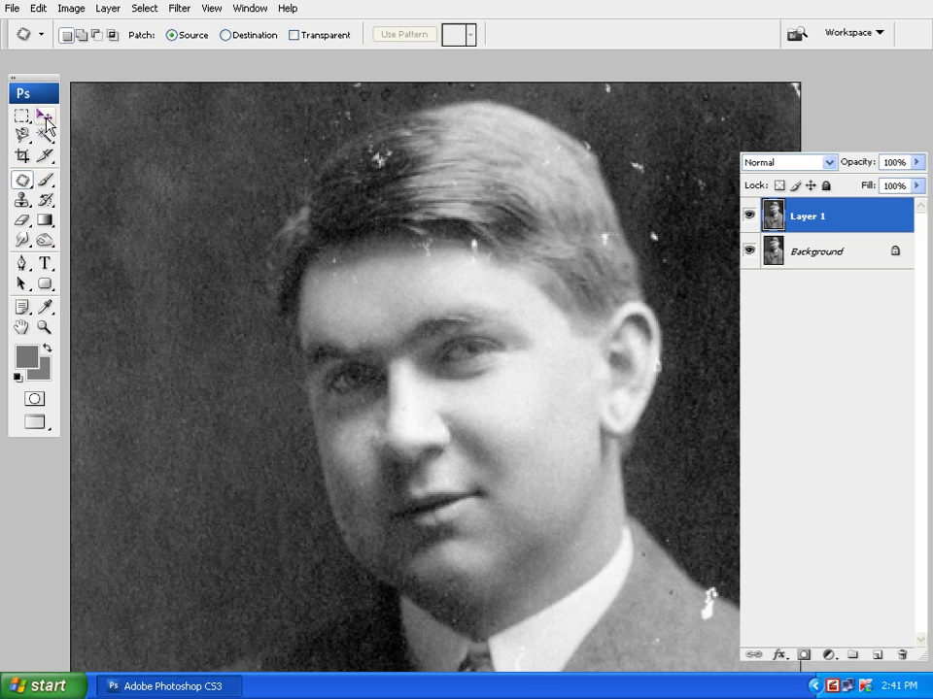
pyautogui.scroll(-3, 500, 495)
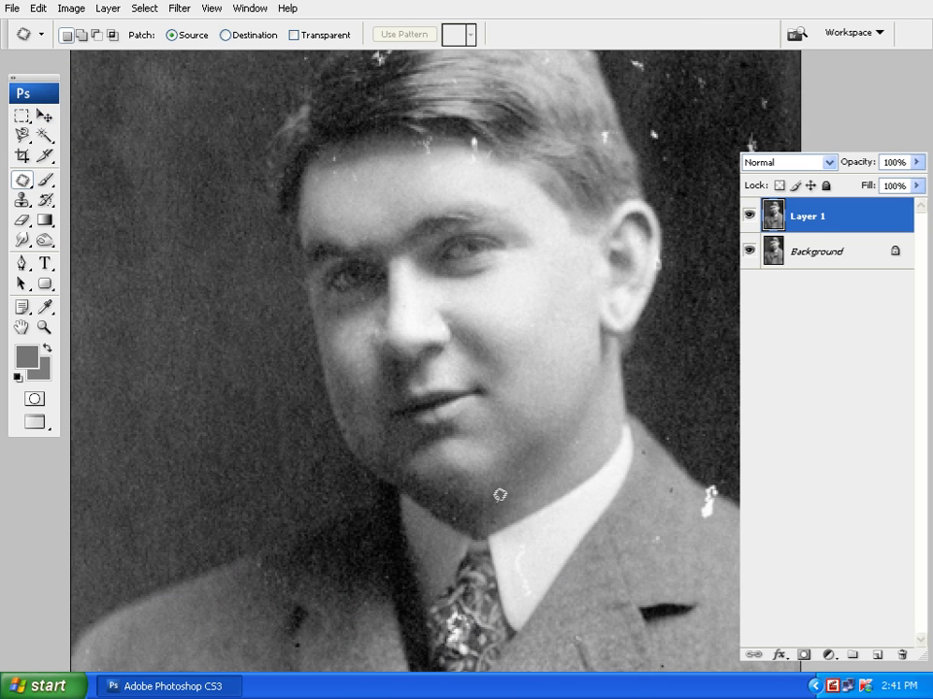
pyautogui.scroll(4, 545, 368)
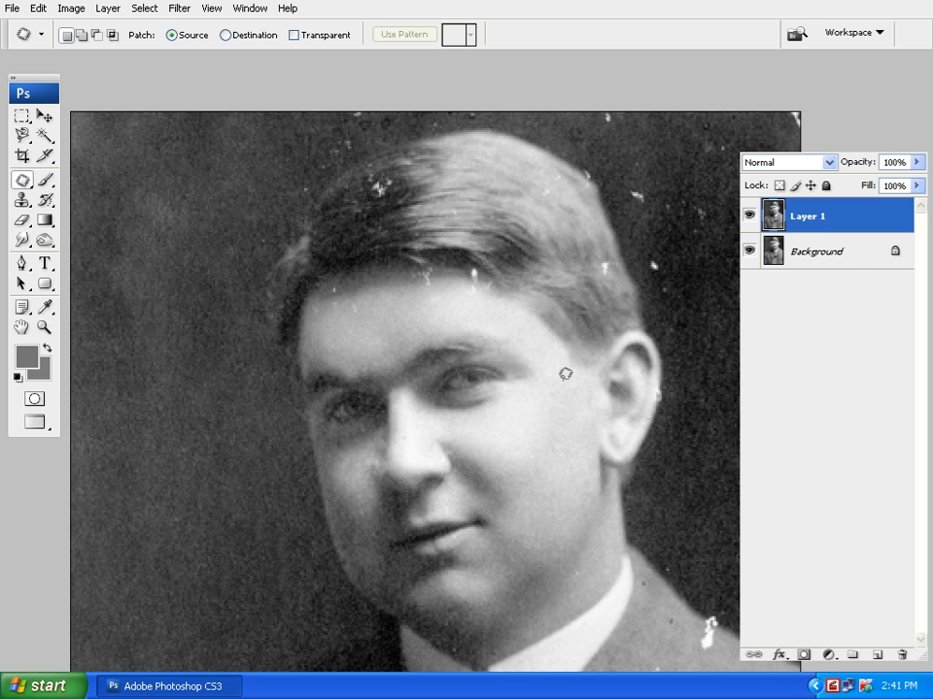
# Step: Hide Layer 1 and duplicate the Background layer
pyautogui.click(748, 216)
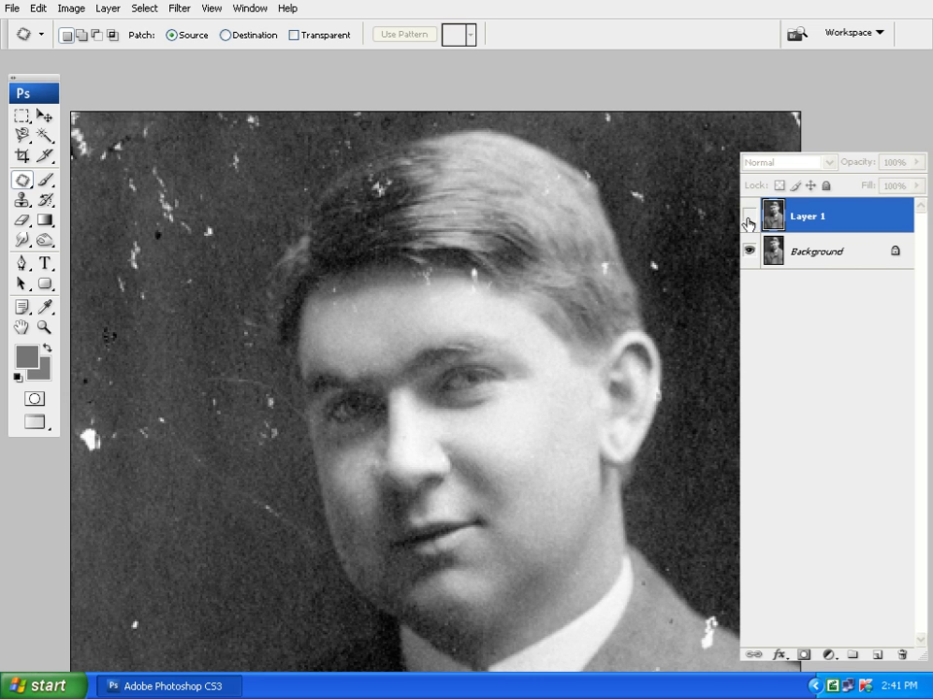
pyautogui.click(826, 254)
pyautogui.moveTo(839, 259); pyautogui.dragTo(826, 244)
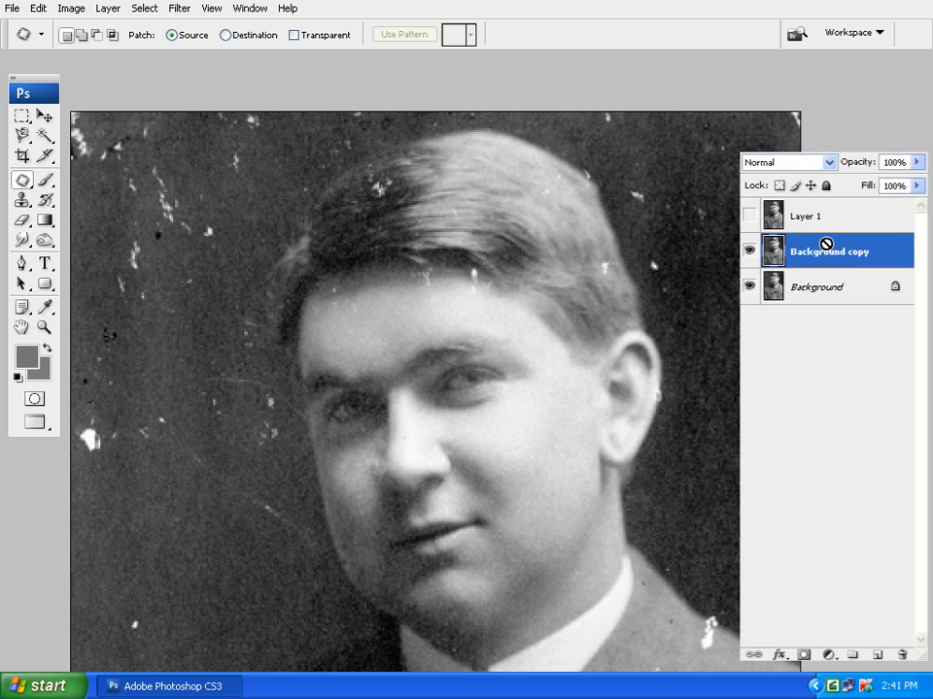
# Step: Outline clean backdrop left of the jaw, try patching it in Source mode from the damaged areas above, and deselect
pyautogui.moveTo(496, 375); pyautogui.dragTo(557, 315)
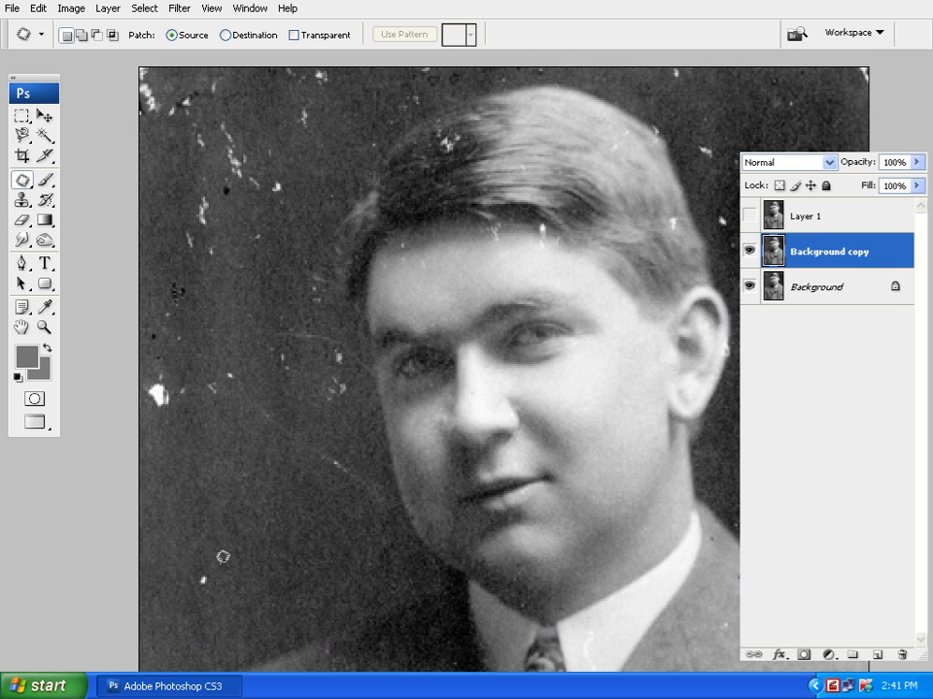
pyautogui.moveTo(190, 489)
pyautogui.mouseDown()
pyautogui.moveTo(242, 455)
pyautogui.moveTo(312, 492)
pyautogui.mouseUp()
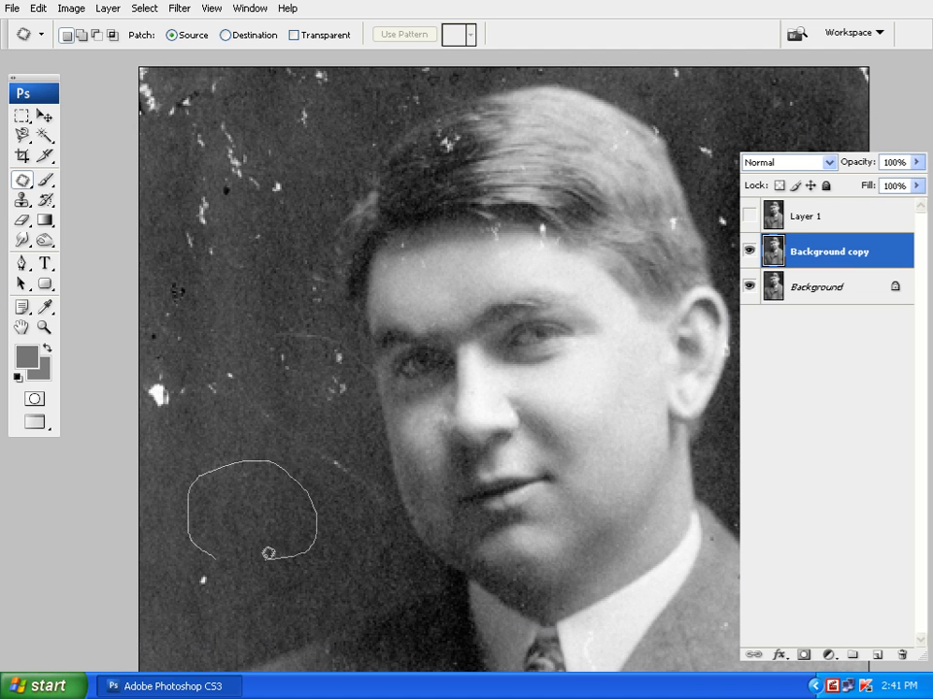
pyautogui.moveTo(220, 554); pyautogui.dragTo(219, 558)
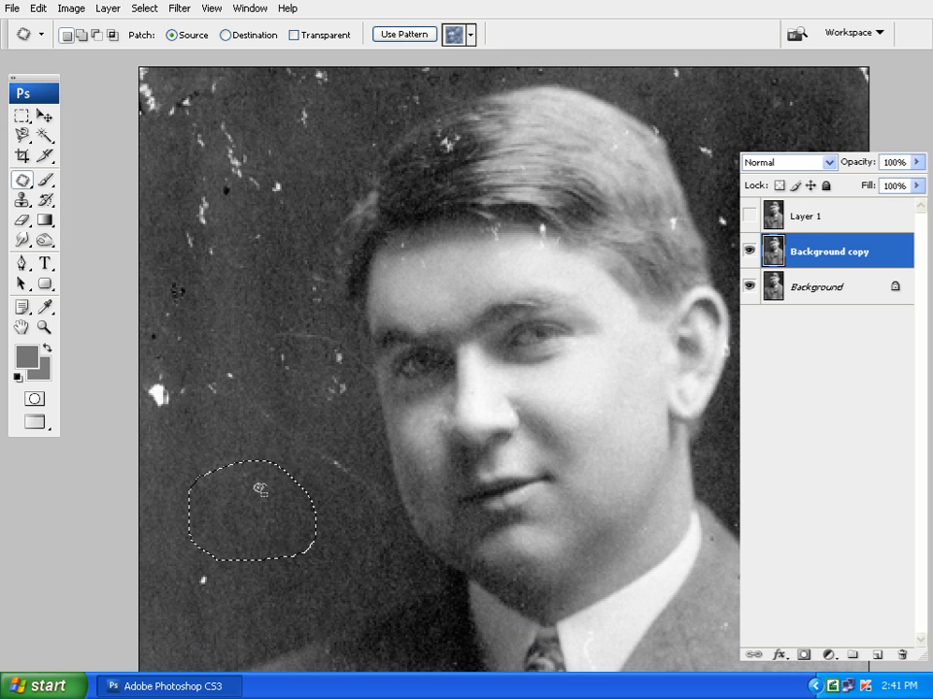
pyautogui.moveTo(250, 492); pyautogui.dragTo(227, 198)
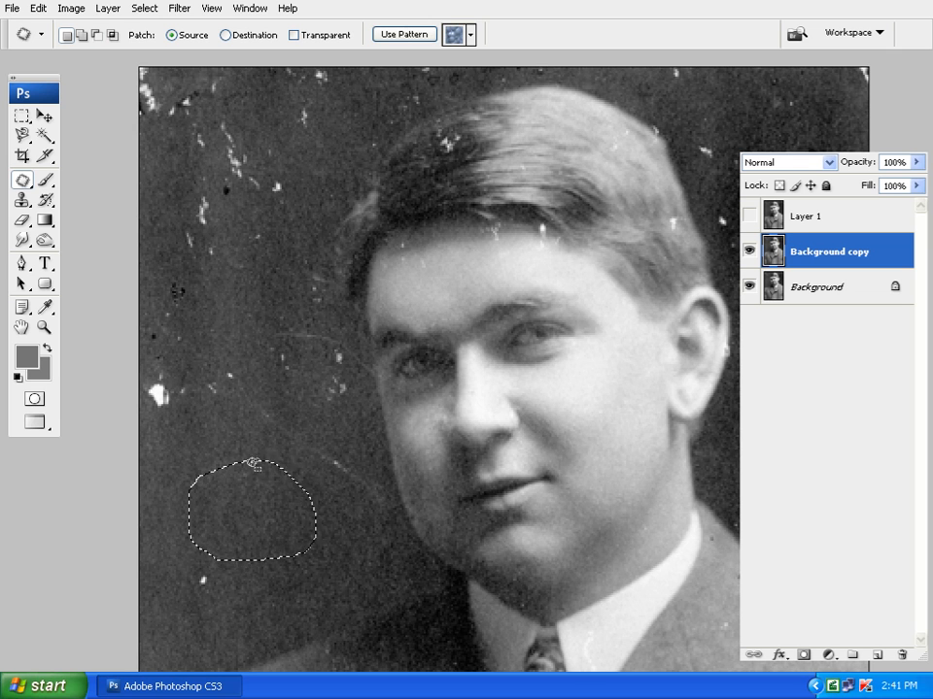
pyautogui.moveTo(240, 475); pyautogui.dragTo(199, 353)
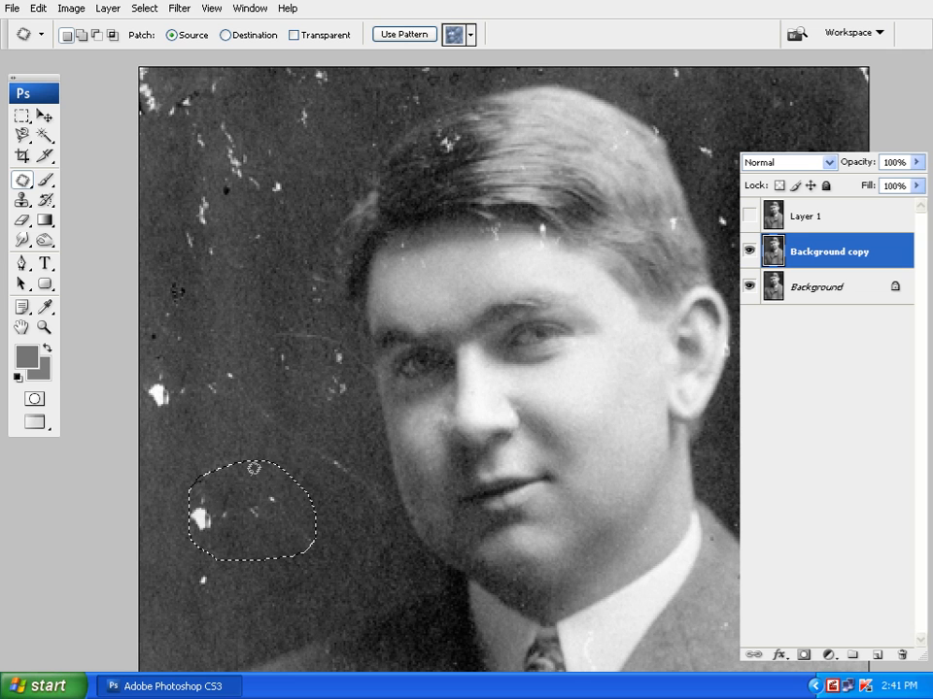
pyautogui.press('alt')
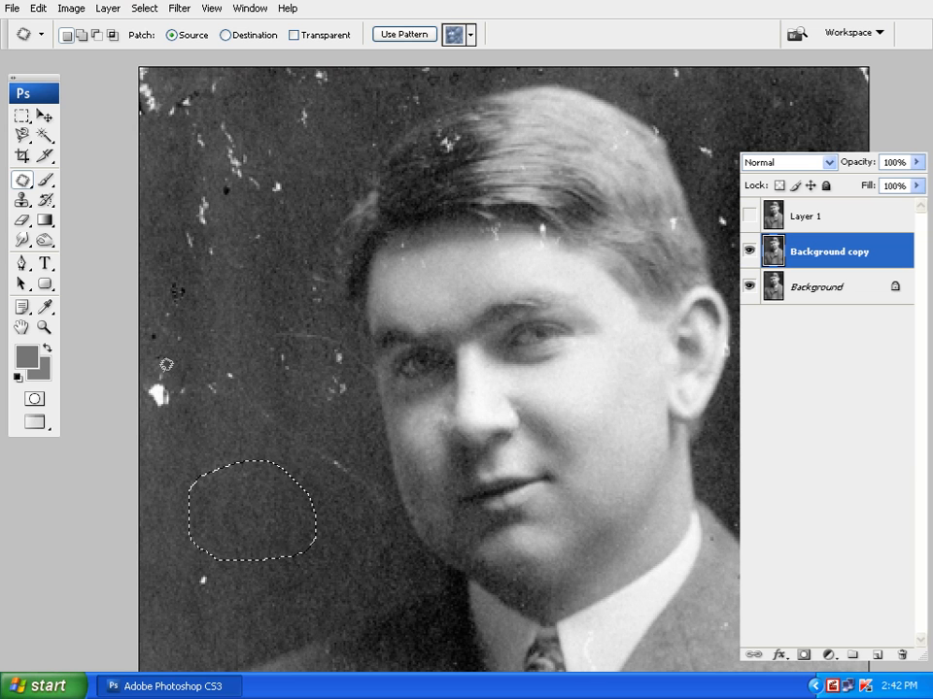
pyautogui.moveTo(368, 494); pyautogui.dragTo(356, 392)
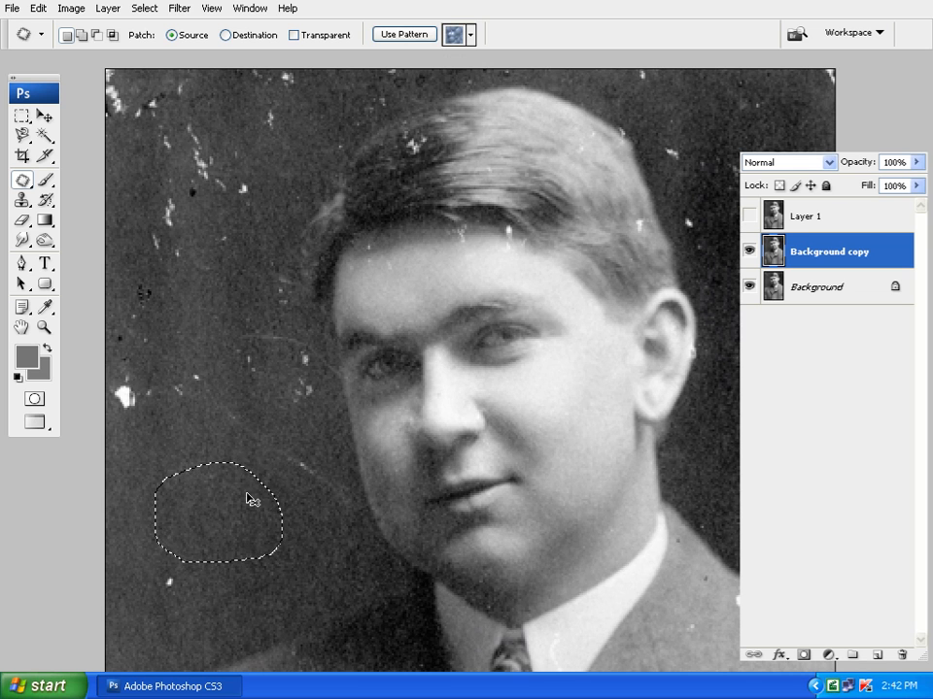
pyautogui.hotkey('ctrl', 'd')
# Step: Reselect the Patch tool, outline another clean backdrop area and try moving it onto the white blotch near the left edge
pyautogui.rightClick(23, 183)
pyautogui.click(78, 213)
pyautogui.moveTo(211, 558)
pyautogui.mouseDown()
pyautogui.moveTo(237, 494)
pyautogui.moveTo(302, 532)
pyautogui.moveTo(287, 567)
pyautogui.moveTo(214, 559)
pyautogui.mouseUp()
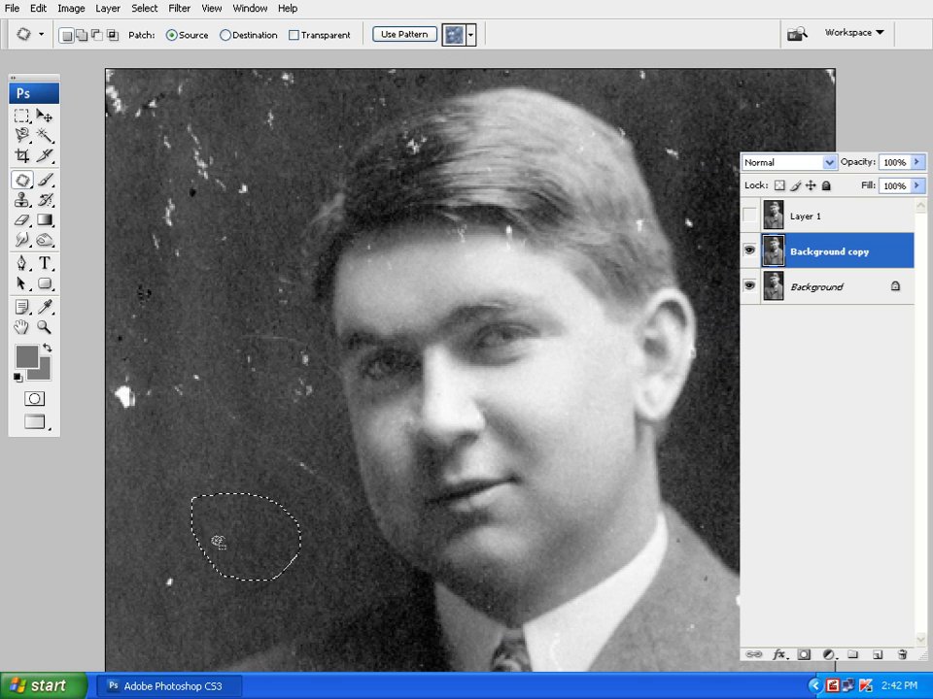
pyautogui.moveTo(233, 534); pyautogui.dragTo(146, 396)
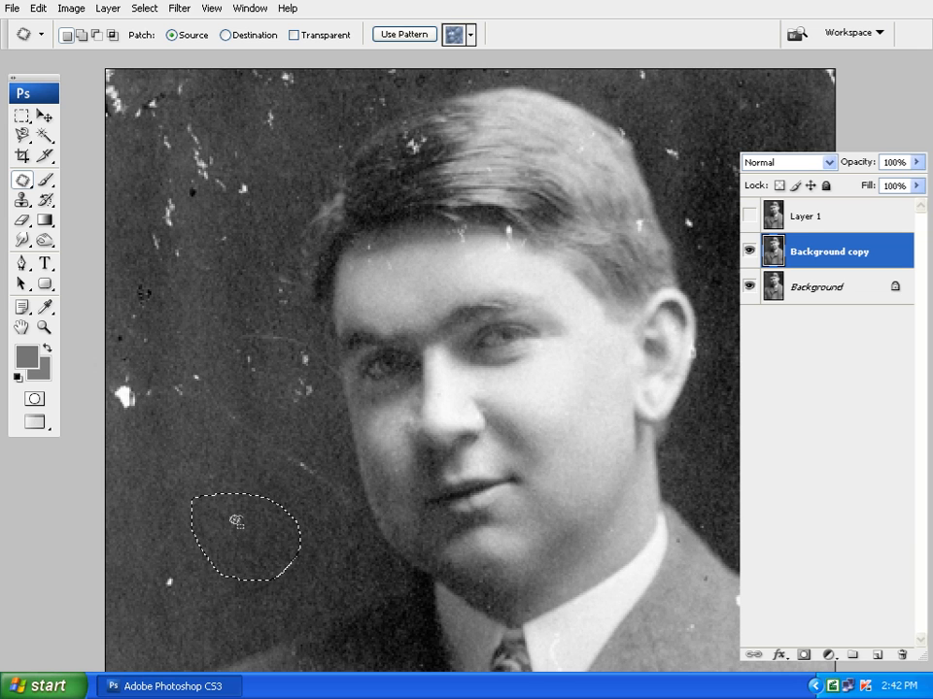
# Step: Outline the large white blotch and nearby specks at the photo's left edge, patch them from clean backdrop below, and deselect
pyautogui.click(193, 425)
pyautogui.moveTo(200, 414)
pyautogui.mouseDown()
pyautogui.moveTo(104, 404)
pyautogui.moveTo(94, 353)
pyautogui.moveTo(106, 316)
pyautogui.moveTo(130, 308)
pyautogui.moveTo(206, 330)
pyautogui.moveTo(225, 378)
pyautogui.moveTo(200, 414)
pyautogui.mouseUp()
pyautogui.moveTo(165, 347)
pyautogui.mouseDown()
pyautogui.moveTo(219, 439)
pyautogui.moveTo(235, 512)
pyautogui.moveTo(247, 526)
pyautogui.mouseUp()
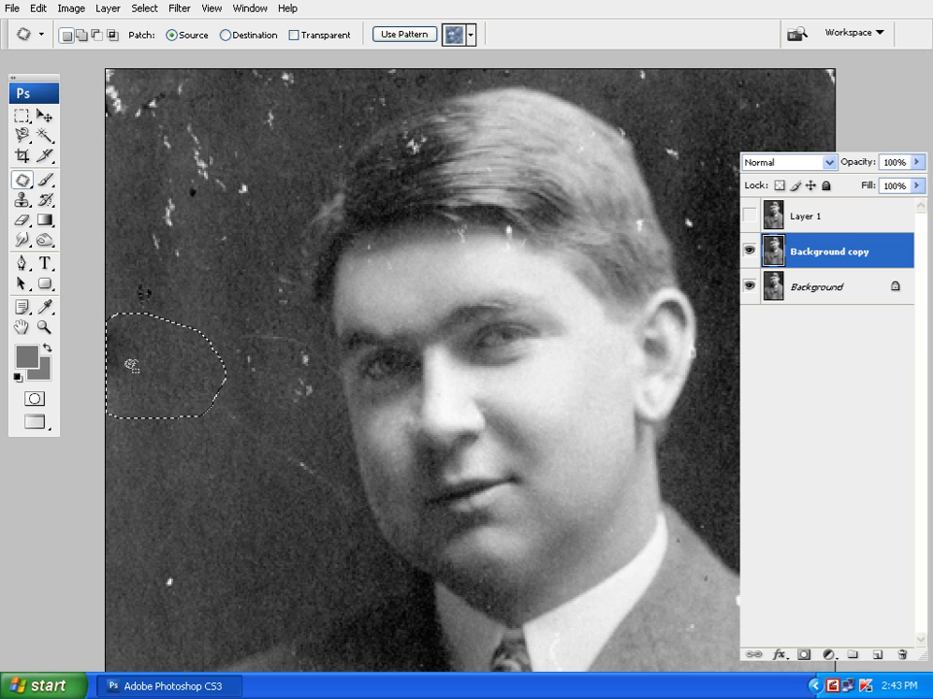
pyautogui.hotkey('ctrl', 'd')
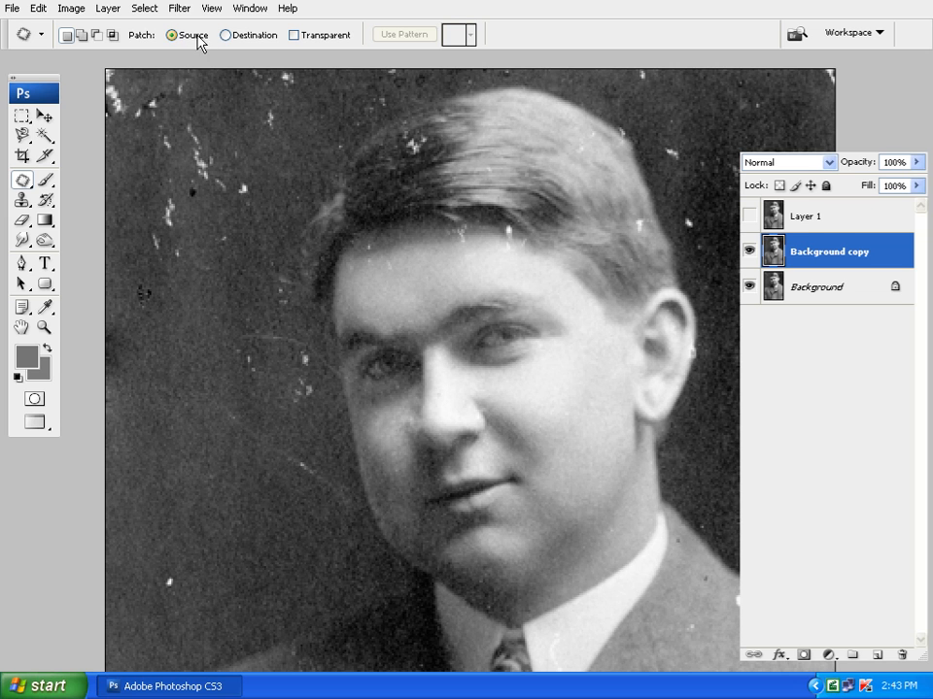
# Step: Undo the blotch patch, clear the selection and set the Patch tool to Destination
pyautogui.moveTo(155, 309); pyautogui.dragTo(161, 313)
pyautogui.moveTo(161, 364); pyautogui.dragTo(202, 244)
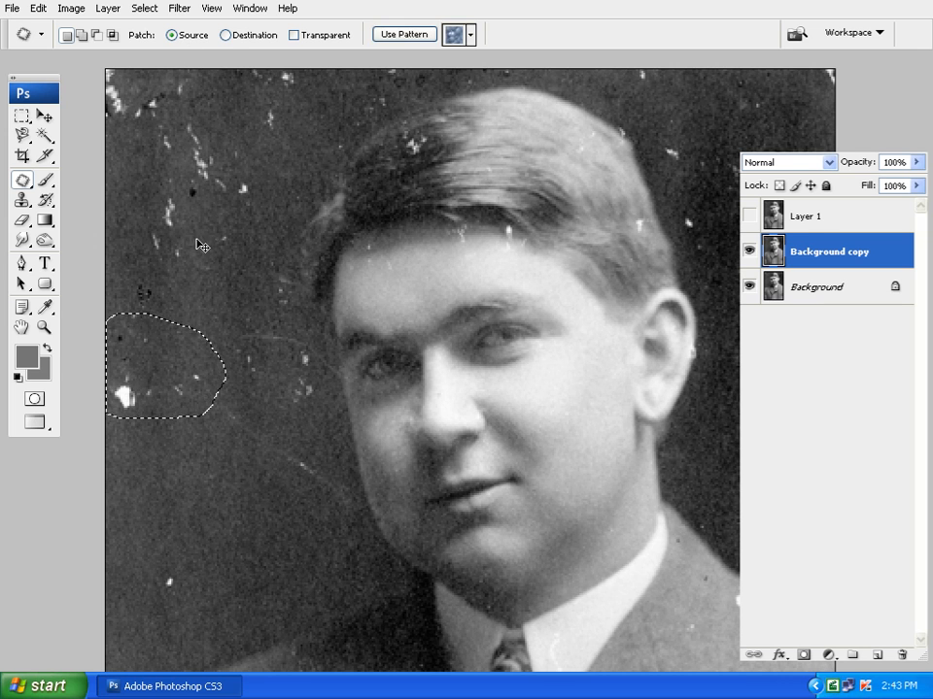
pyautogui.hotkey('ctrl', 'd')
pyautogui.click(226, 35)
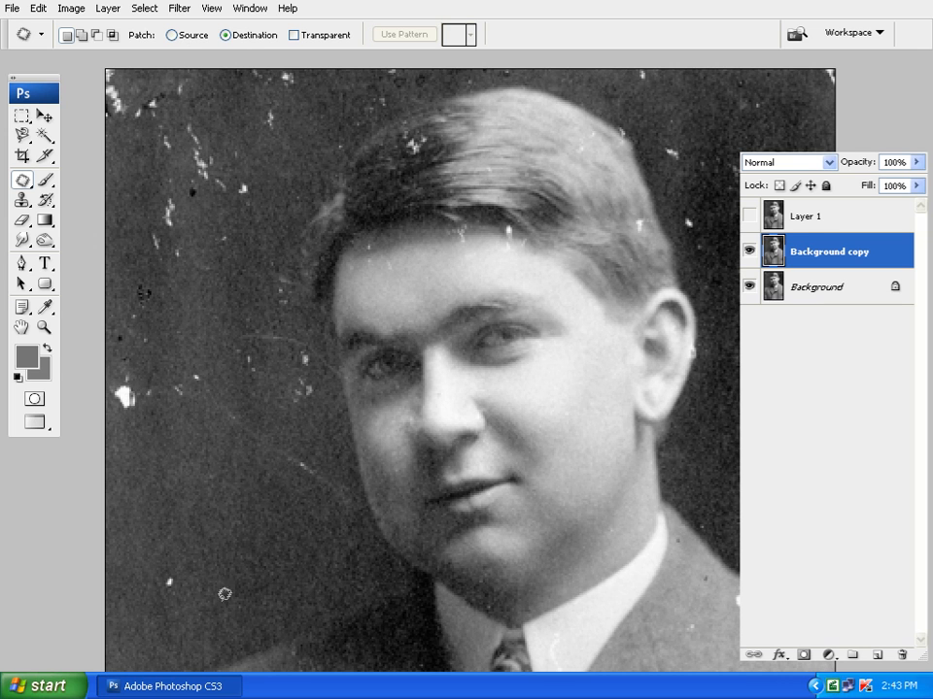
# Step: Outline clean backdrop below the large white blotch near the photo's left edge, patch it over the blotch in Destination mode, and deselect
pyautogui.moveTo(223, 544)
pyautogui.mouseDown()
pyautogui.moveTo(187, 471)
pyautogui.moveTo(230, 458)
pyautogui.moveTo(259, 466)
pyautogui.moveTo(302, 531)
pyautogui.moveTo(271, 552)
pyautogui.moveTo(222, 538)
pyautogui.moveTo(156, 431)
pyautogui.mouseUp()
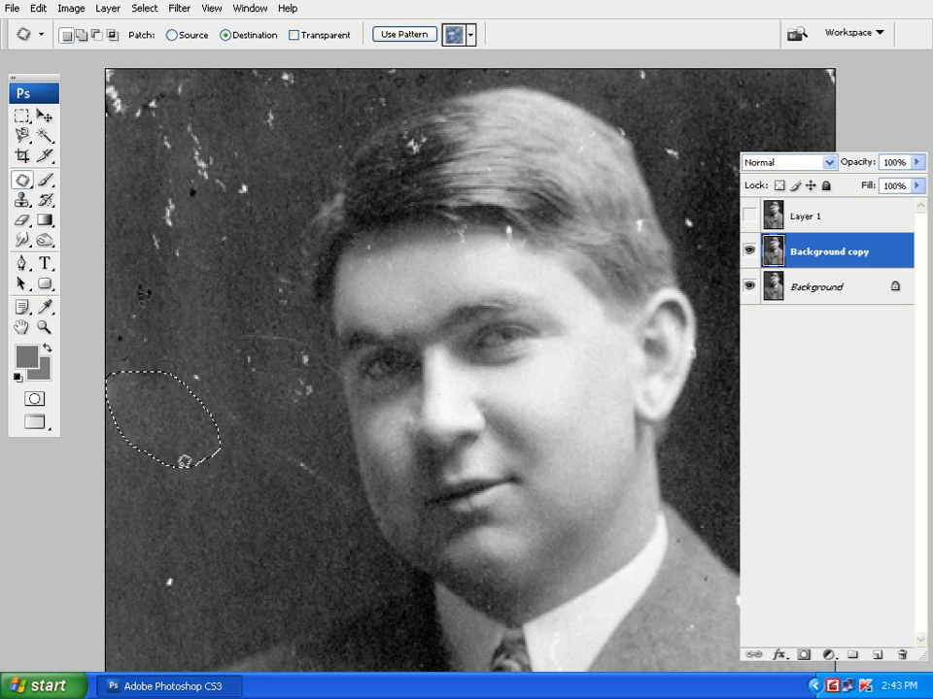
pyautogui.hotkey('ctrl', 'd')
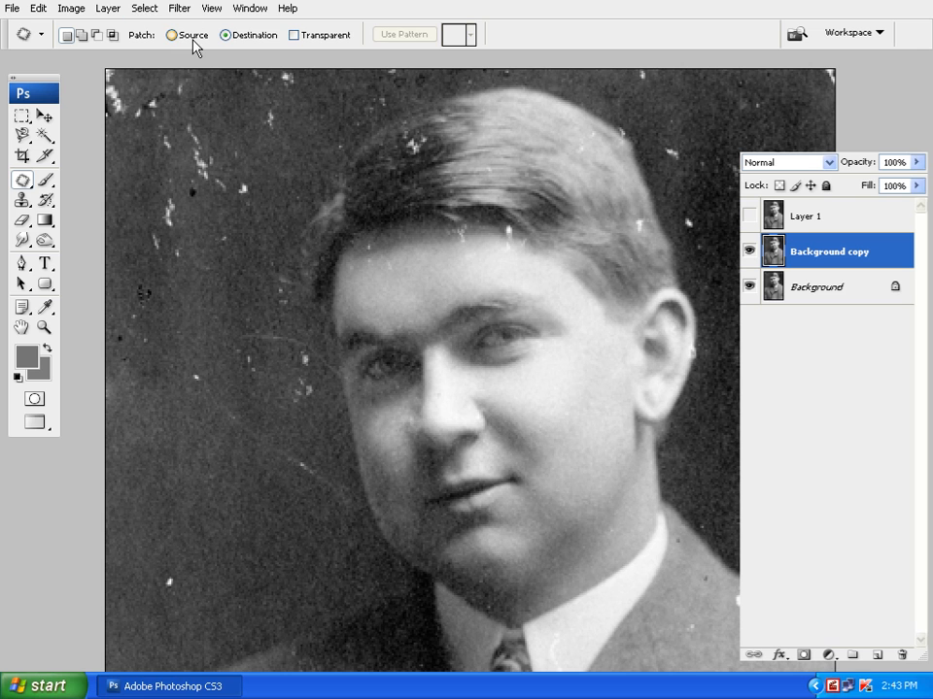
# Step: Try the Patch tool in Source mode, moving a clean backdrop outline left of the jaw onto the scratched area above, and deselect
pyautogui.click(172, 35)
pyautogui.moveTo(229, 572)
pyautogui.mouseDown()
pyautogui.moveTo(204, 534)
pyautogui.moveTo(214, 490)
pyautogui.moveTo(270, 482)
pyautogui.moveTo(302, 517)
pyautogui.moveTo(296, 566)
pyautogui.moveTo(229, 568)
pyautogui.mouseUp()
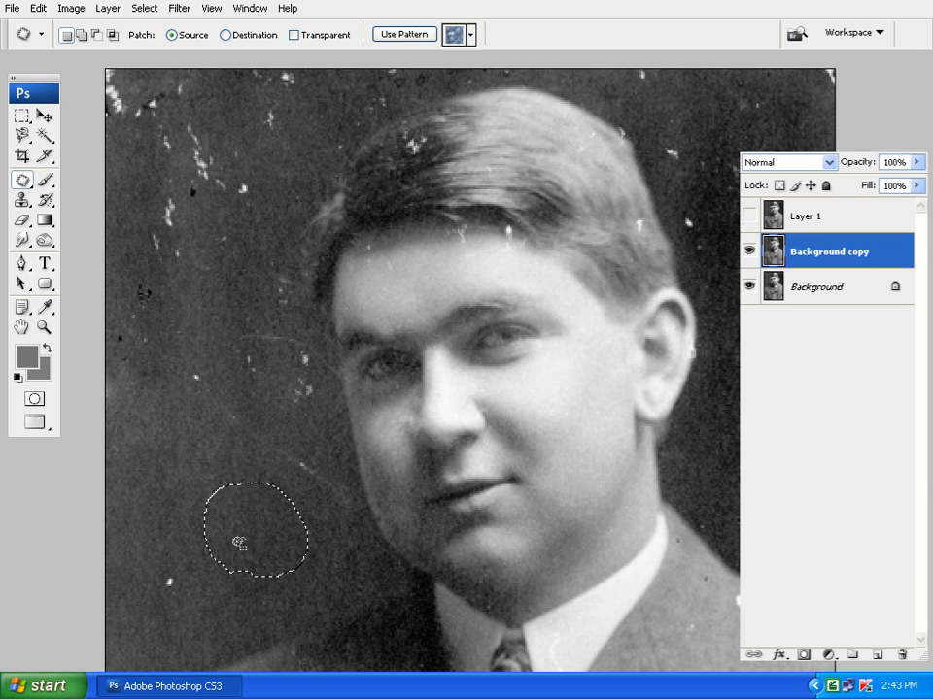
pyautogui.moveTo(232, 537); pyautogui.dragTo(175, 248)
pyautogui.press('alt')
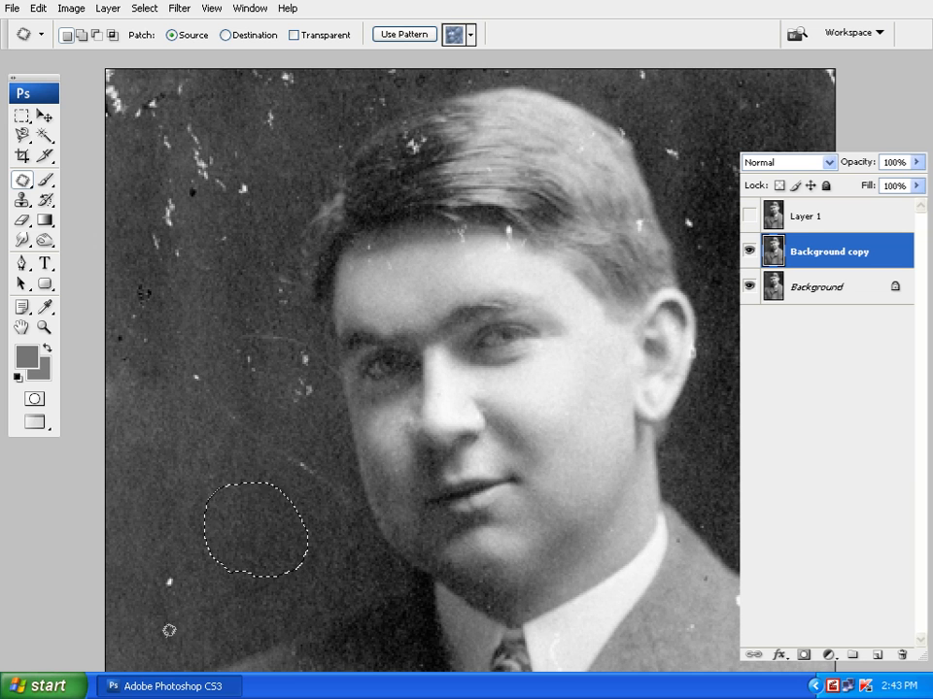
pyautogui.moveTo(252, 537); pyautogui.dragTo(198, 255)
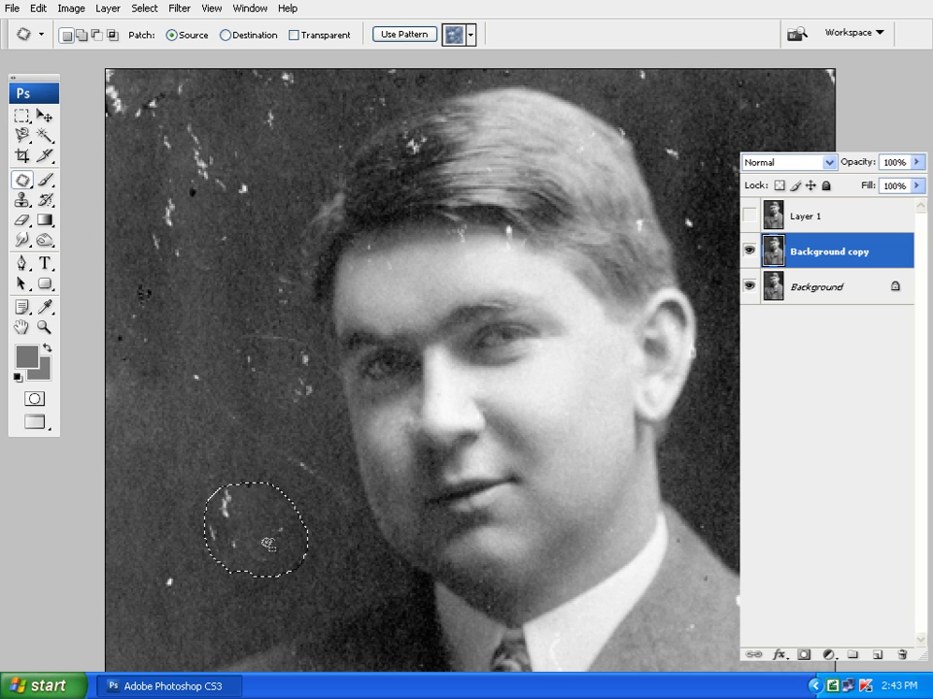
pyautogui.hotkey('ctrl', 'd')
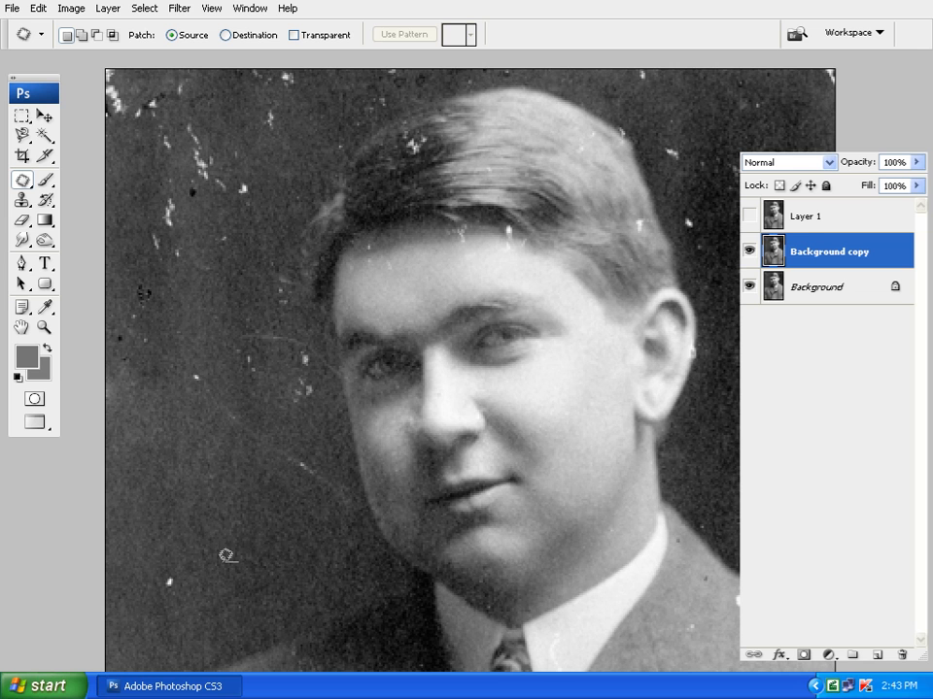
# Step: Outline clean backdrop left of the jaw, patch it in Destination mode over the white scratches and black spot left of the hair, and deselect
pyautogui.moveTo(242, 560); pyautogui.dragTo(233, 555)
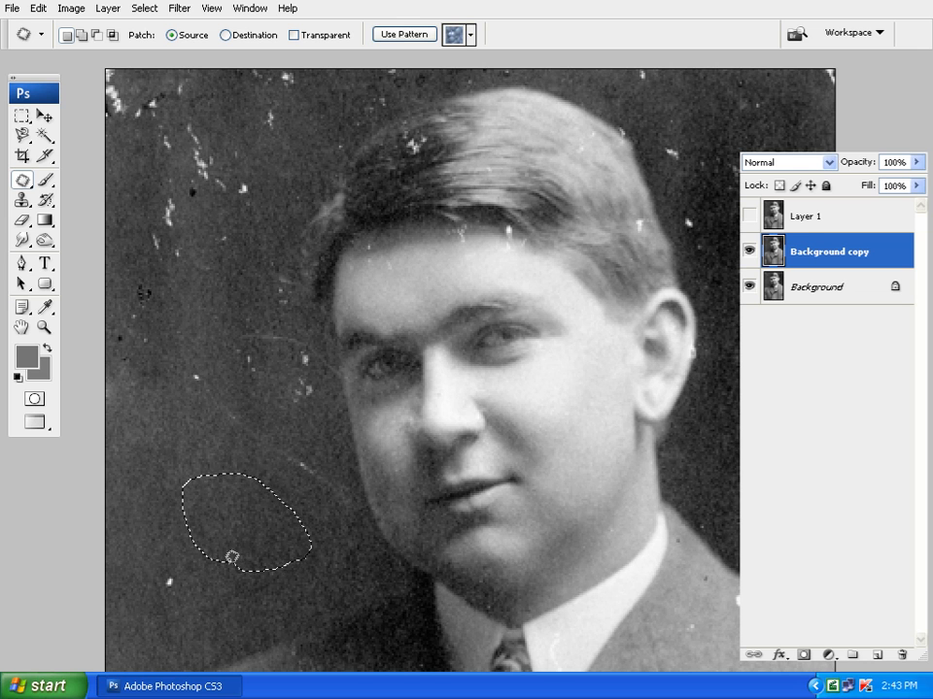
pyautogui.click(224, 35)
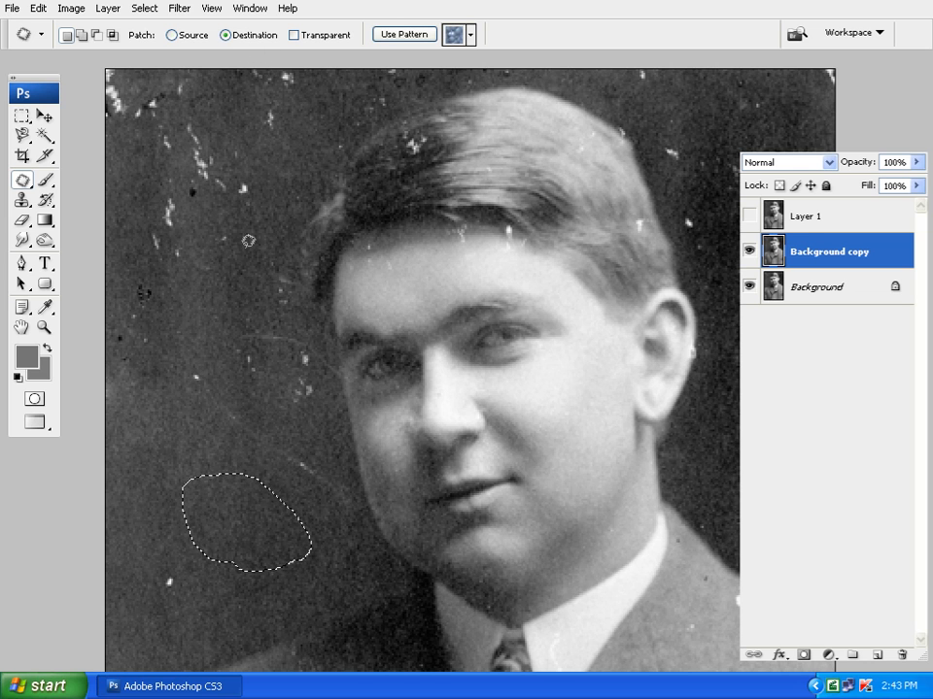
pyautogui.moveTo(236, 547); pyautogui.dragTo(179, 269)
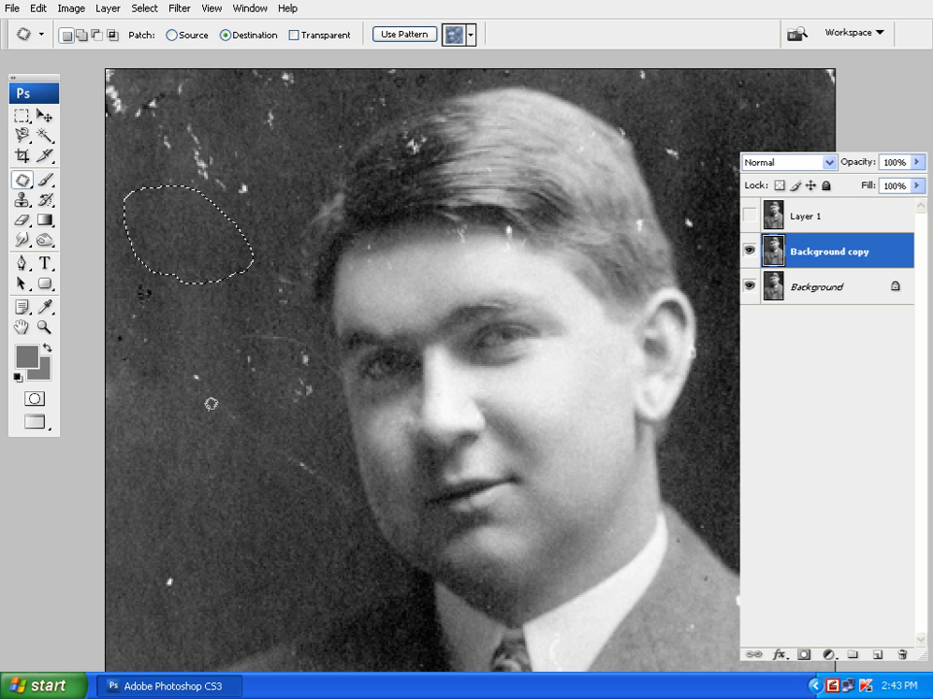
pyautogui.hotkey('ctrl', 'd')
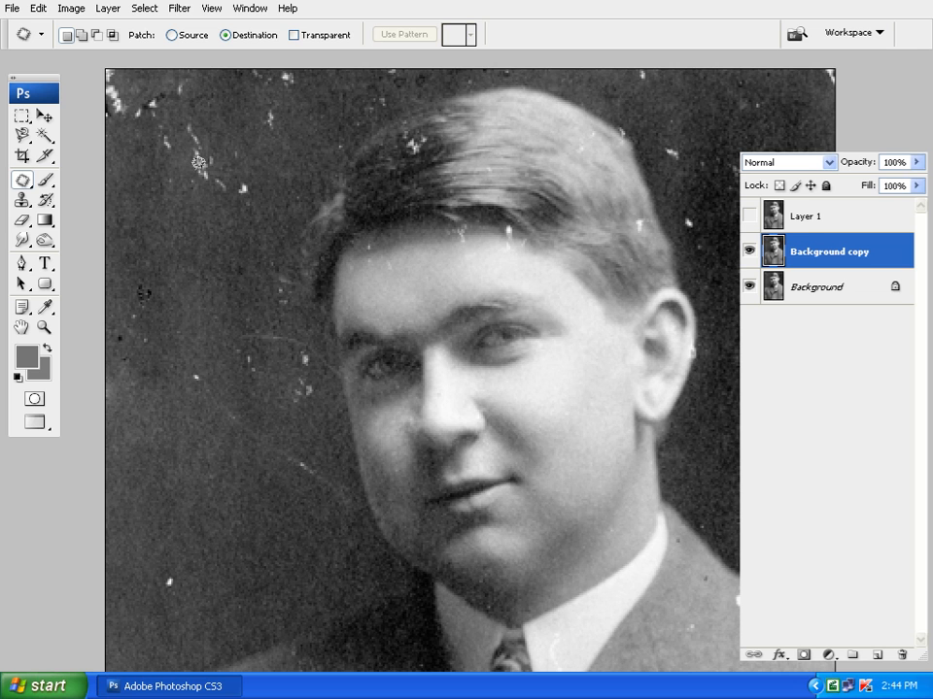
# Step: Patch clean backdrop areas over the remaining white specks, scratches and black spots left of the face, deselecting after each patch
pyautogui.moveTo(216, 503)
pyautogui.mouseDown()
pyautogui.moveTo(181, 451)
pyautogui.moveTo(258, 447)
pyautogui.moveTo(268, 511)
pyautogui.moveTo(229, 514)
pyautogui.moveTo(203, 499)
pyautogui.moveTo(283, 477)
pyautogui.moveTo(206, 387)
pyautogui.mouseUp()
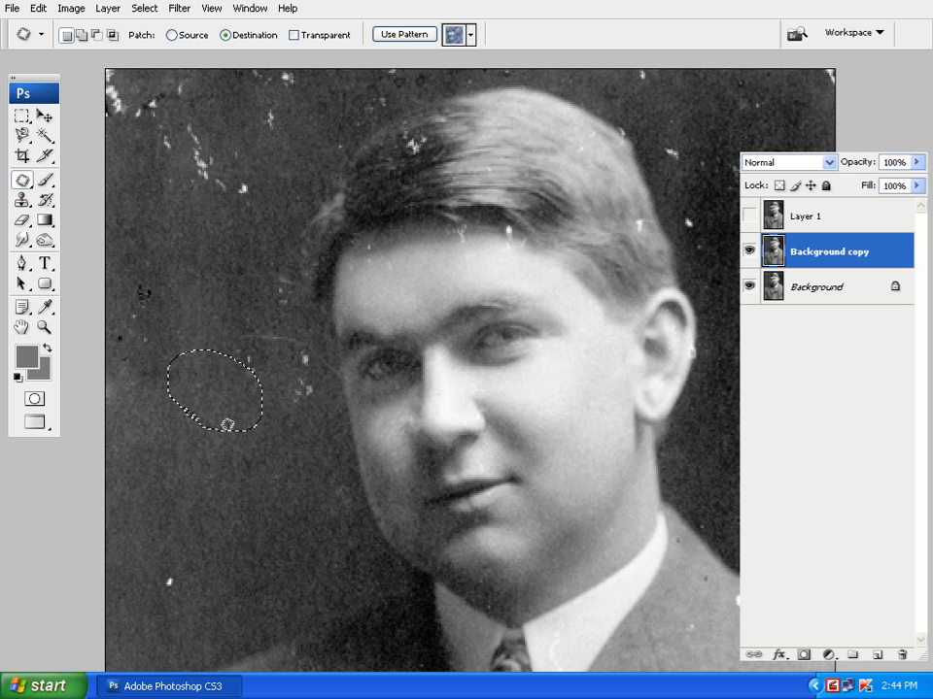
pyautogui.hotkey('ctrl', 'd')
pyautogui.moveTo(193, 544)
pyautogui.mouseDown()
pyautogui.moveTo(179, 494)
pyautogui.moveTo(254, 469)
pyautogui.moveTo(269, 531)
pyautogui.moveTo(234, 553)
pyautogui.moveTo(196, 548)
pyautogui.moveTo(214, 558)
pyautogui.moveTo(197, 587)
pyautogui.moveTo(292, 408)
pyautogui.moveTo(297, 385)
pyautogui.moveTo(265, 280)
pyautogui.mouseUp()
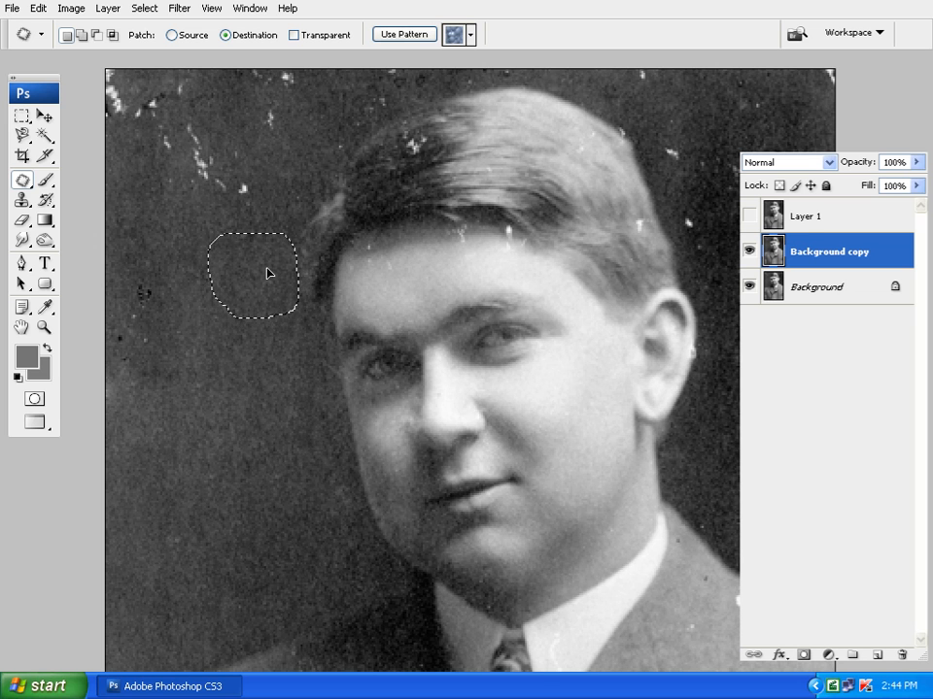
pyautogui.hotkey('ctrl', 'd')
pyautogui.moveTo(220, 527)
pyautogui.mouseDown()
pyautogui.moveTo(237, 445)
pyautogui.moveTo(283, 513)
pyautogui.moveTo(218, 525)
pyautogui.moveTo(205, 415)
pyautogui.moveTo(165, 392)
pyautogui.moveTo(156, 366)
pyautogui.moveTo(149, 340)
pyautogui.moveTo(175, 321)
pyautogui.mouseUp()
pyautogui.hotkey('ctrl', 'd')
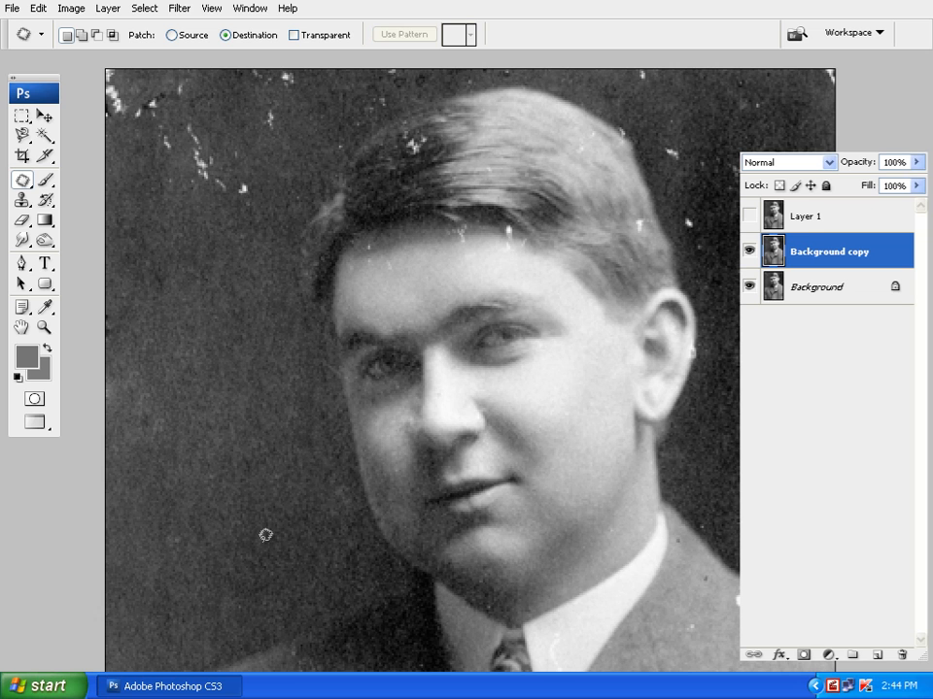
pyautogui.scroll(1, 332, 534)
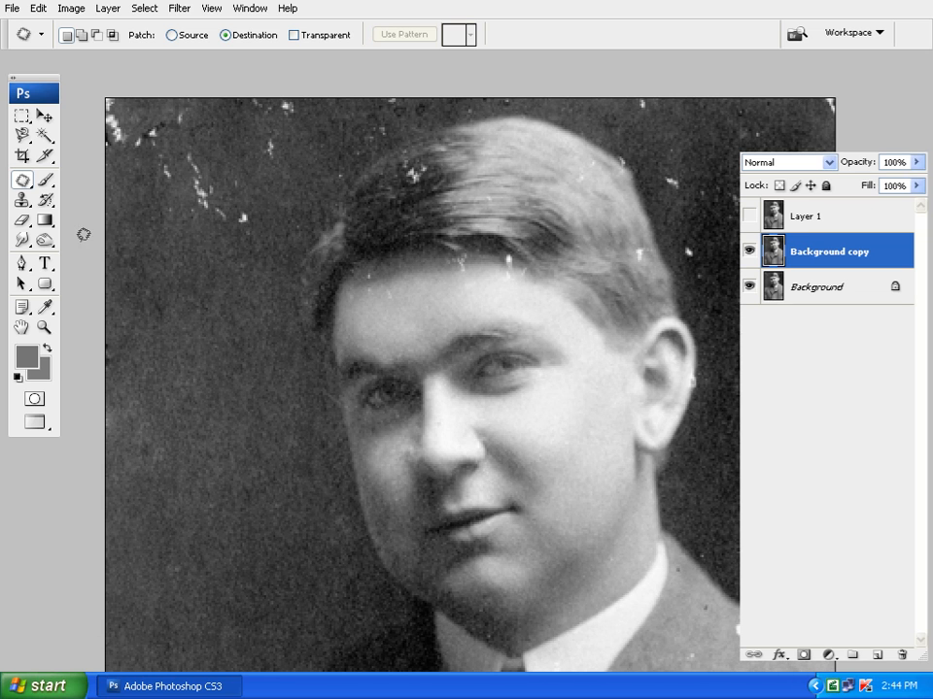
# Step: Choose the Red Eye tool, switch to the Move tool, and return the old portrait to the standard screen mode
pyautogui.click(30, 191)
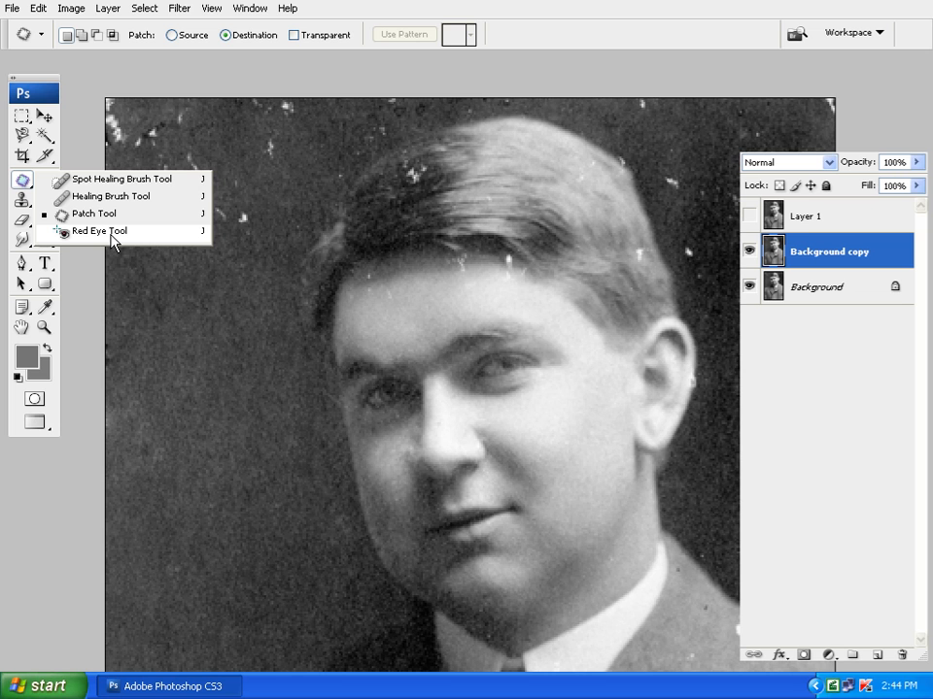
pyautogui.click(109, 231)
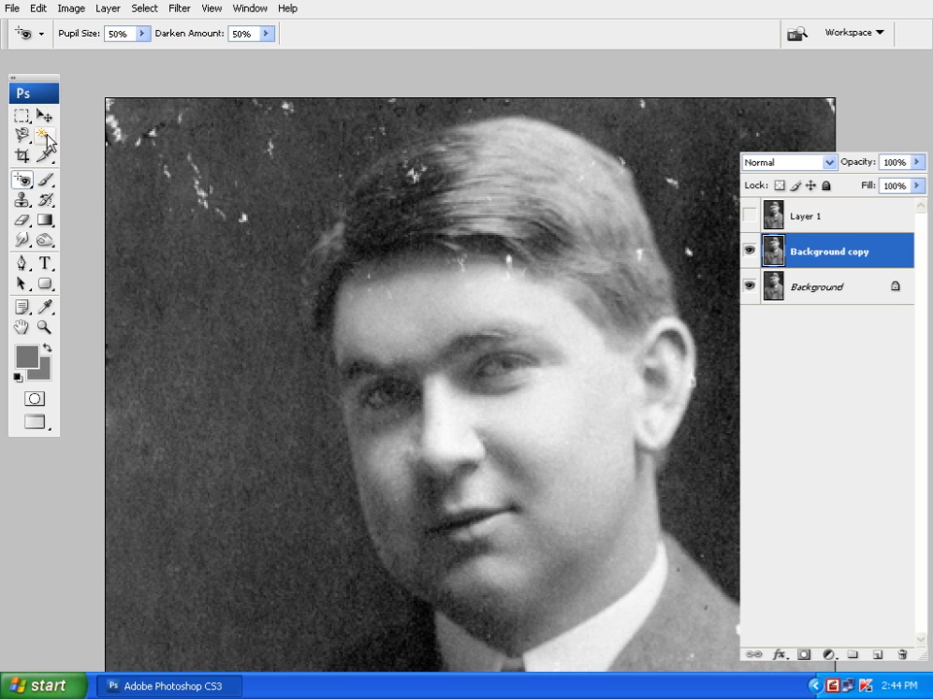
pyautogui.click(44, 117)
pyautogui.press('f')
pyautogui.press('f')
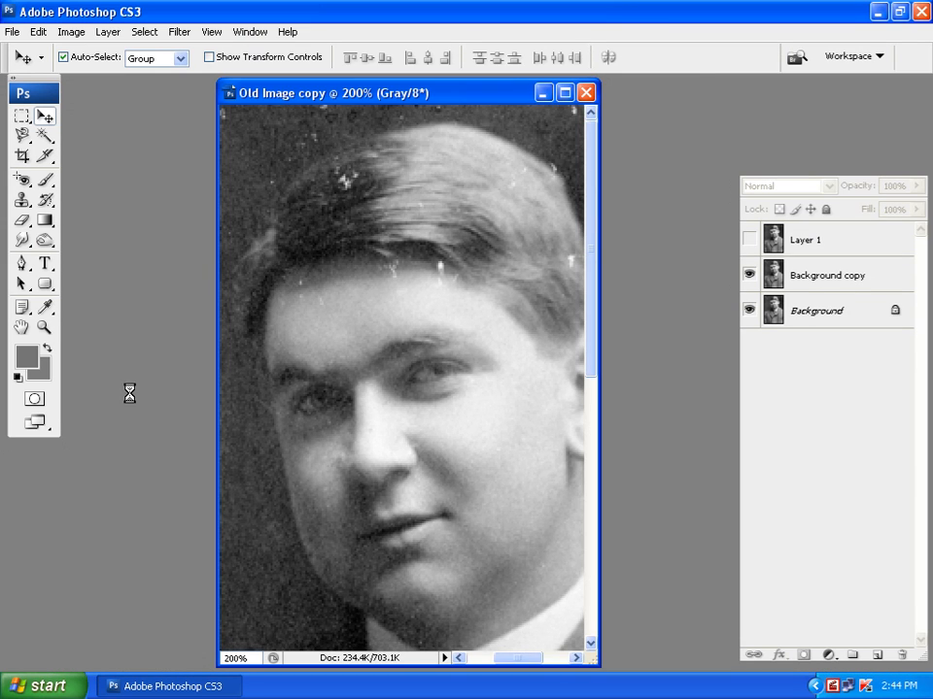
# Step: Start opening a file and browse drive MATERIALS (G:) to Material > Photoshop > Project Image > Red Eye
pyautogui.hotkey('ctrl', 'o')
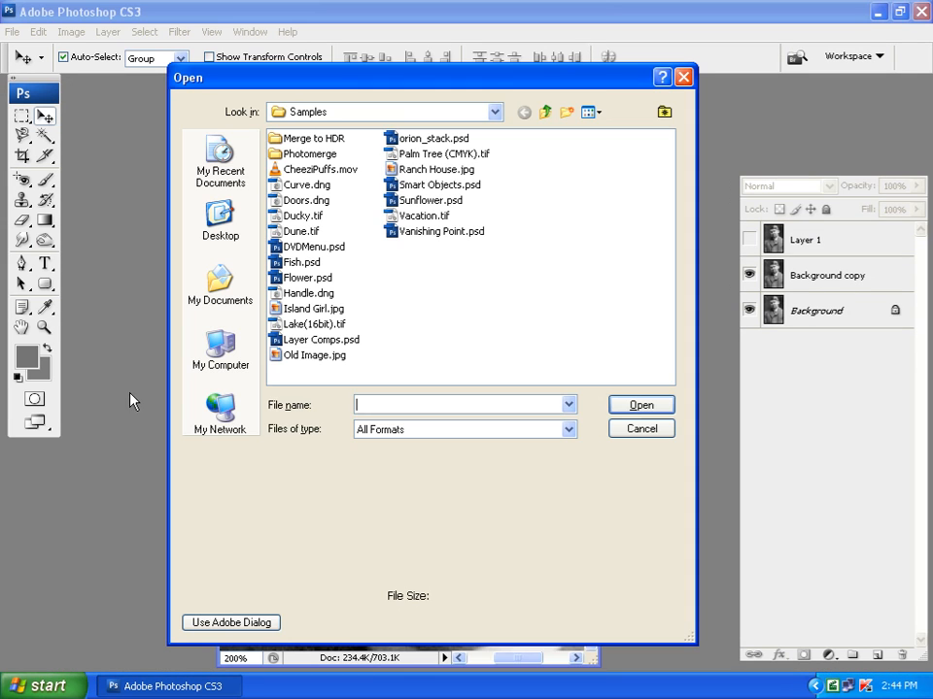
pyautogui.click(495, 111)
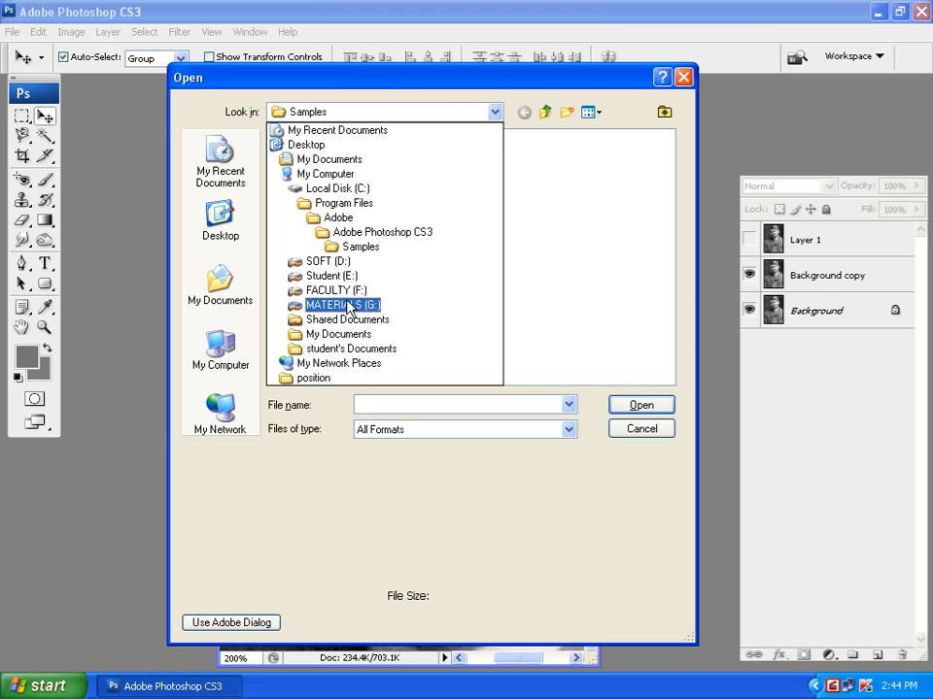
pyautogui.click(348, 307)
pyautogui.doubleClick(298, 143)
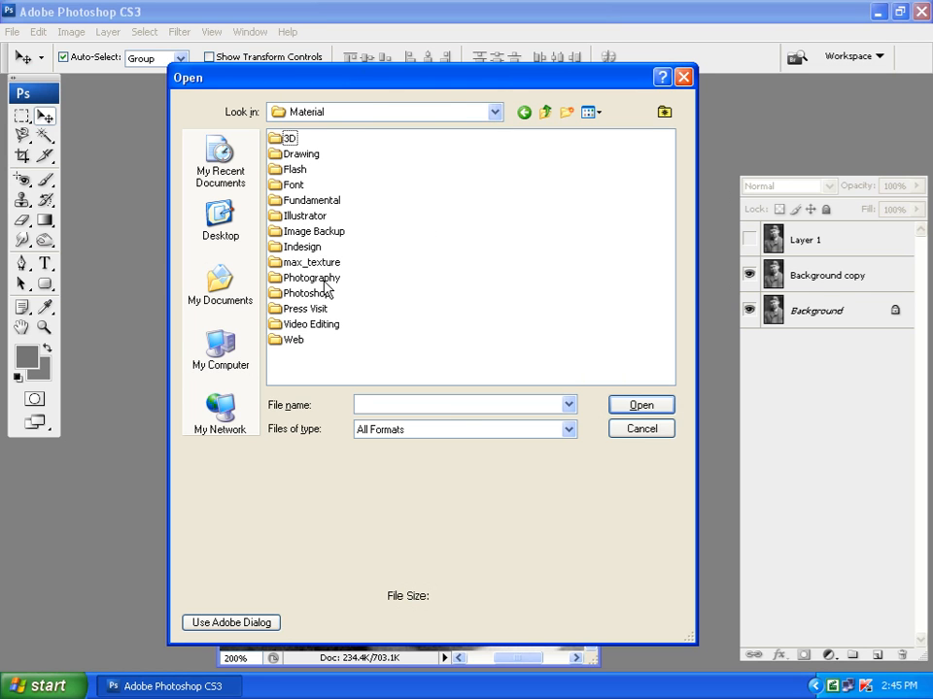
pyautogui.doubleClick(317, 293)
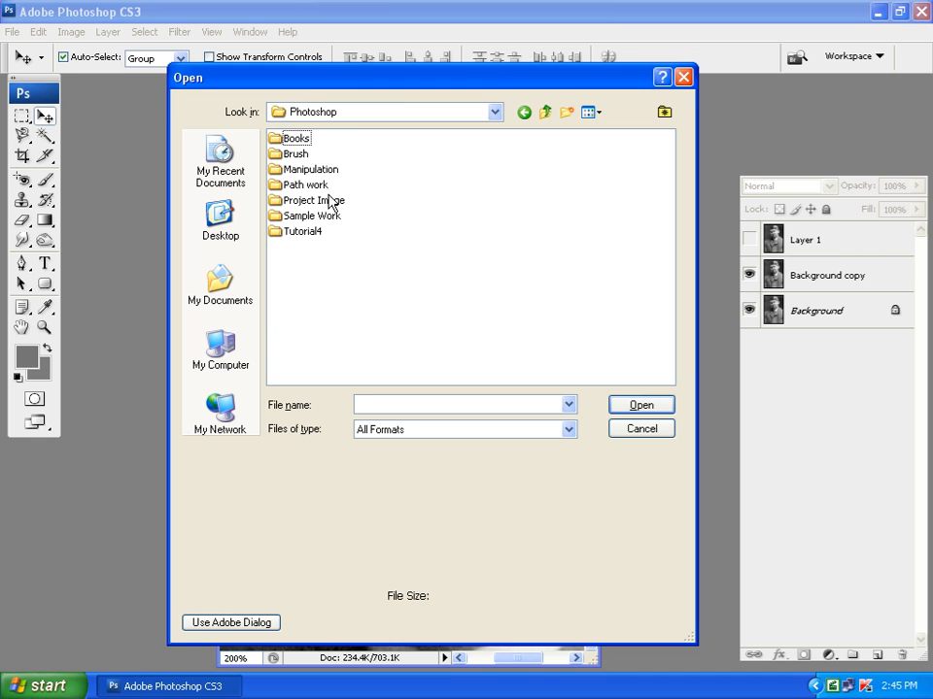
pyautogui.doubleClick(322, 201)
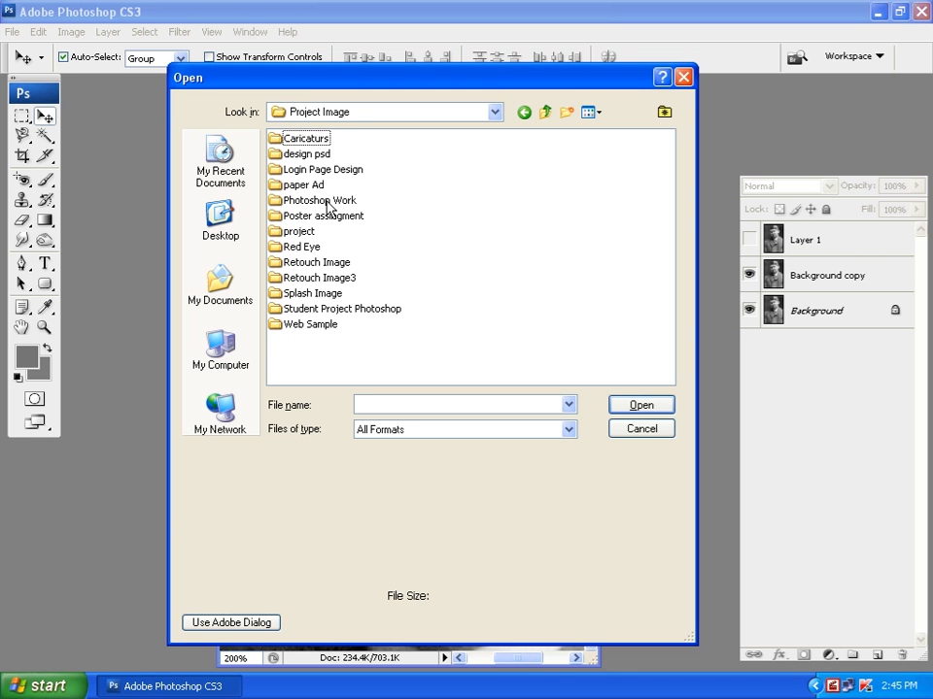
pyautogui.doubleClick(318, 251)
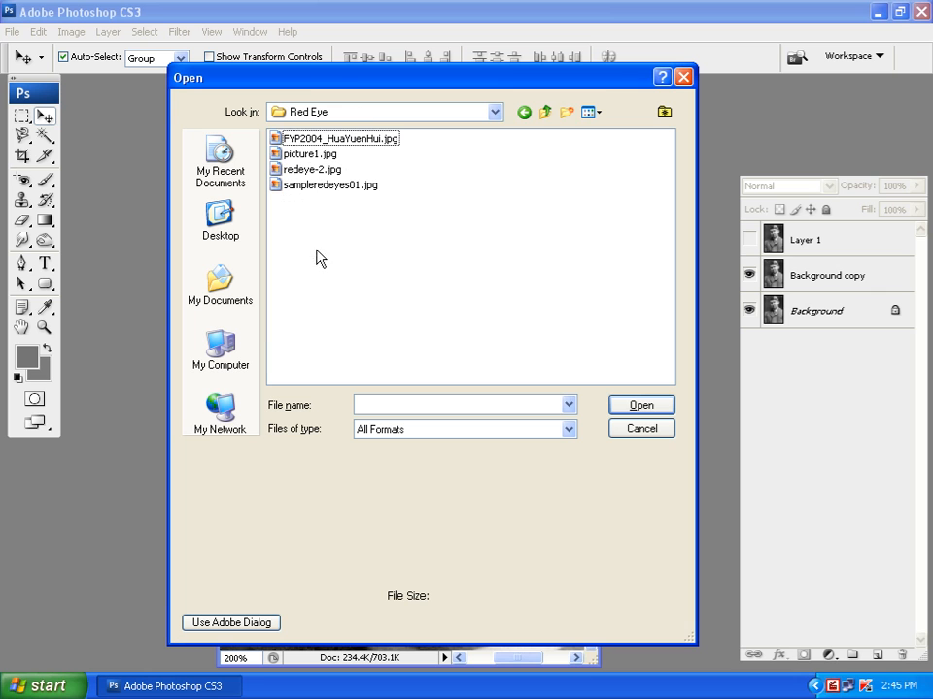
# Step: Show the Red Eye folder's files as thumbnails, open picture1.jpg, and accept the pixel aspect ratio notice
pyautogui.click(593, 113)
pyautogui.click(601, 136)
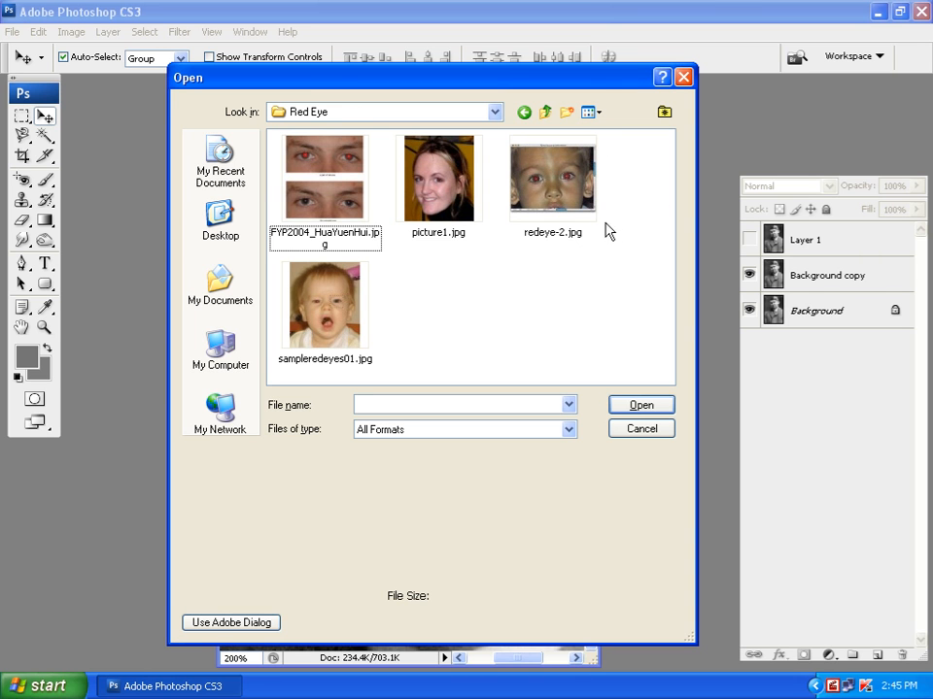
pyautogui.click(479, 204)
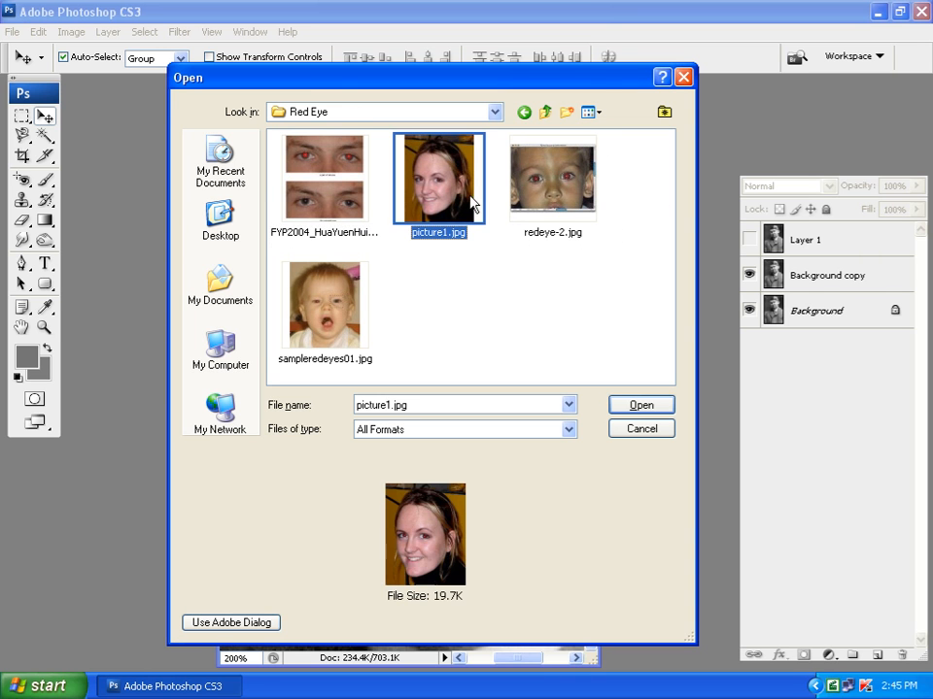
pyautogui.click(631, 406)
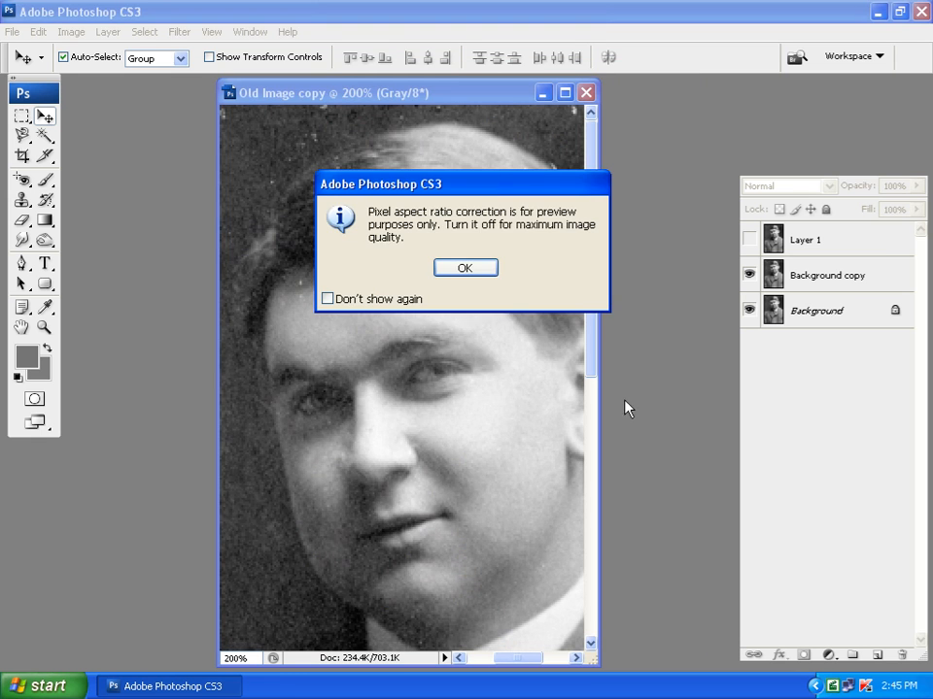
pyautogui.click(476, 273)
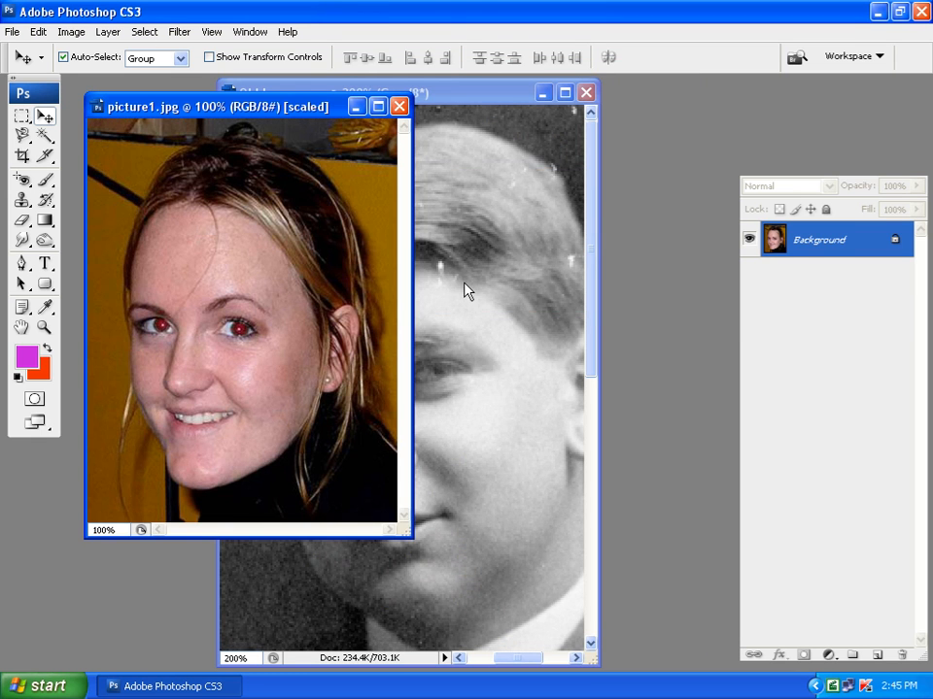
# Step: Put picture1.jpg in full-screen mode and remove the red from both of the woman's pupils with the Red Eye tool
pyautogui.press('f')
pyautogui.press('f')
pyautogui.moveTo(514, 428); pyautogui.dragTo(409, 375)
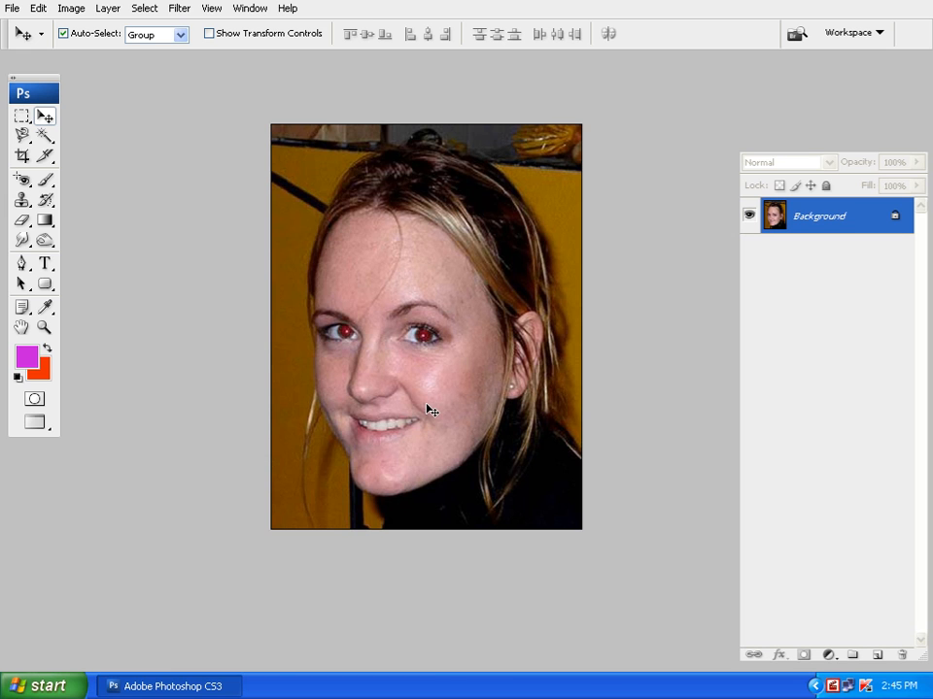
pyautogui.hotkey('ctrl', '+')
pyautogui.hotkey('ctrl', '+')
pyautogui.moveTo(516, 374); pyautogui.dragTo(483, 355)
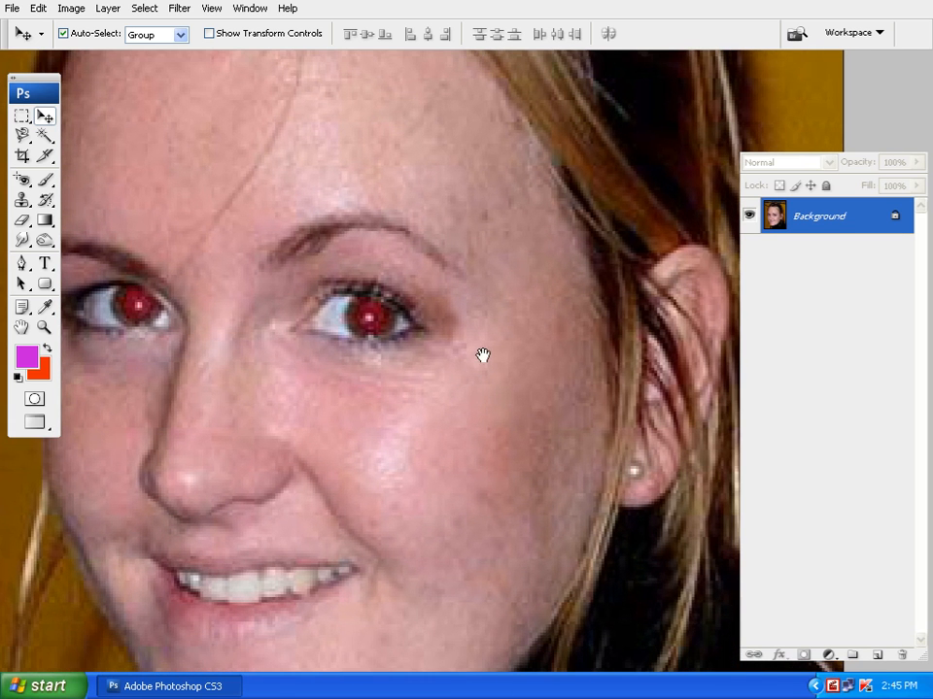
pyautogui.click(22, 180)
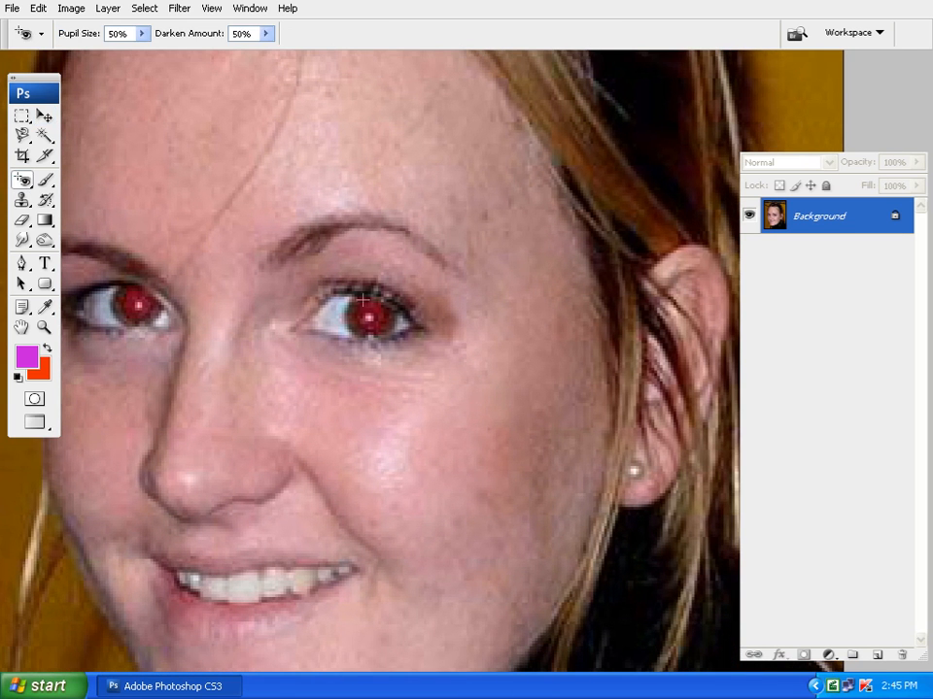
pyautogui.moveTo(335, 273); pyautogui.dragTo(566, 379)
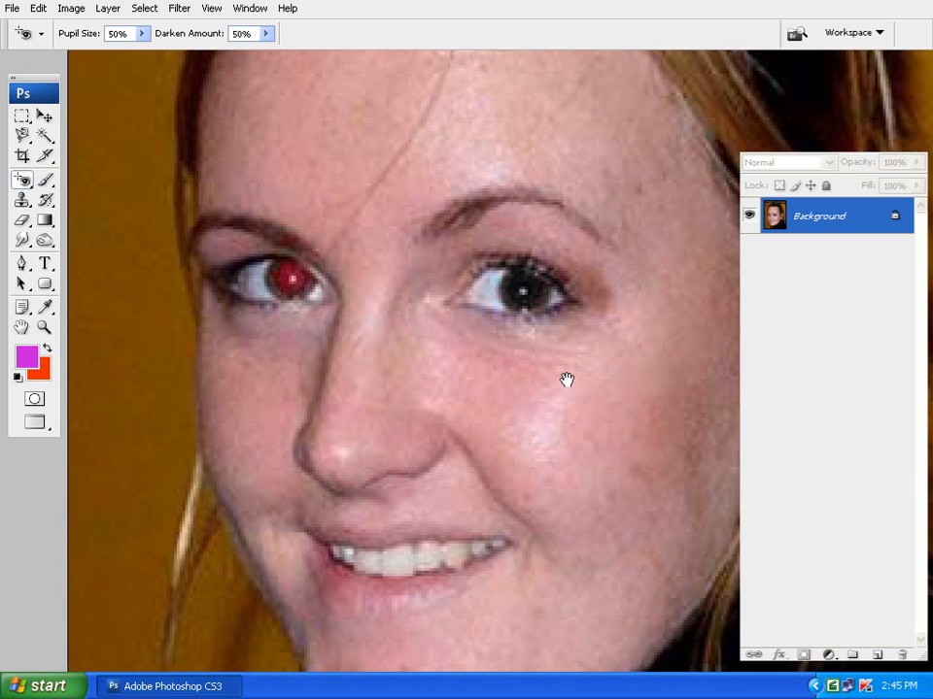
pyautogui.moveTo(317, 315); pyautogui.dragTo(257, 248)
pyautogui.moveTo(492, 436); pyautogui.dragTo(410, 406)
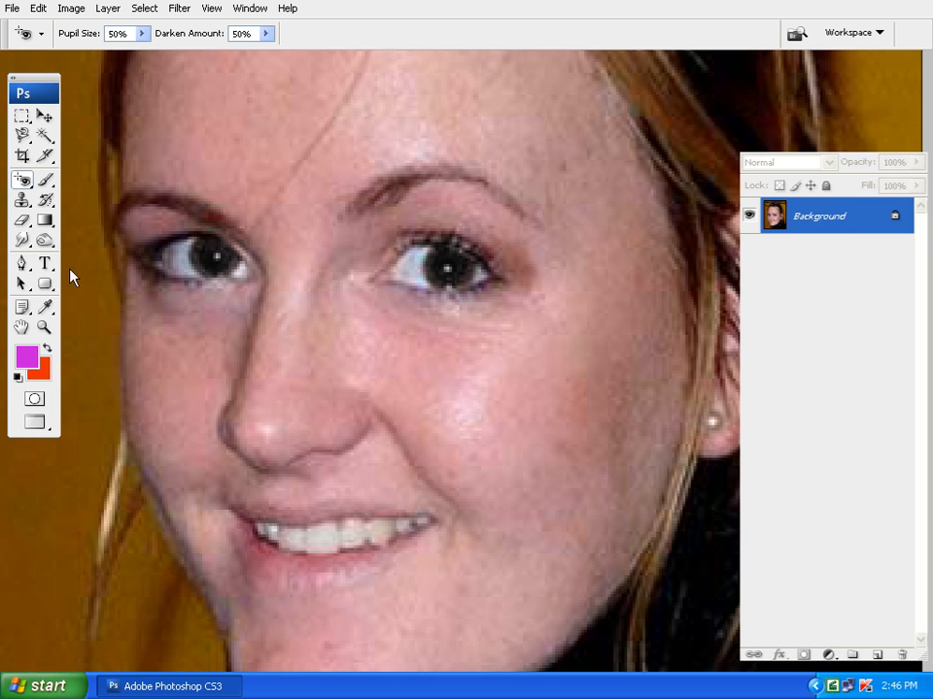
# Step: Choose the Clone Stamp tool and bring the woman's whole face into view
pyautogui.click(21, 200)
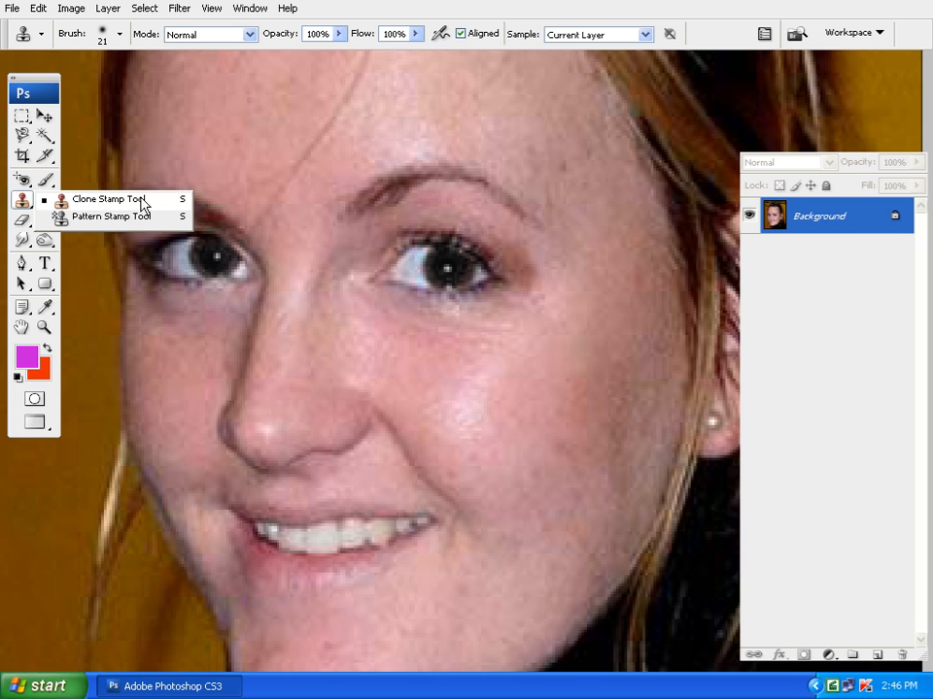
pyautogui.click(141, 201)
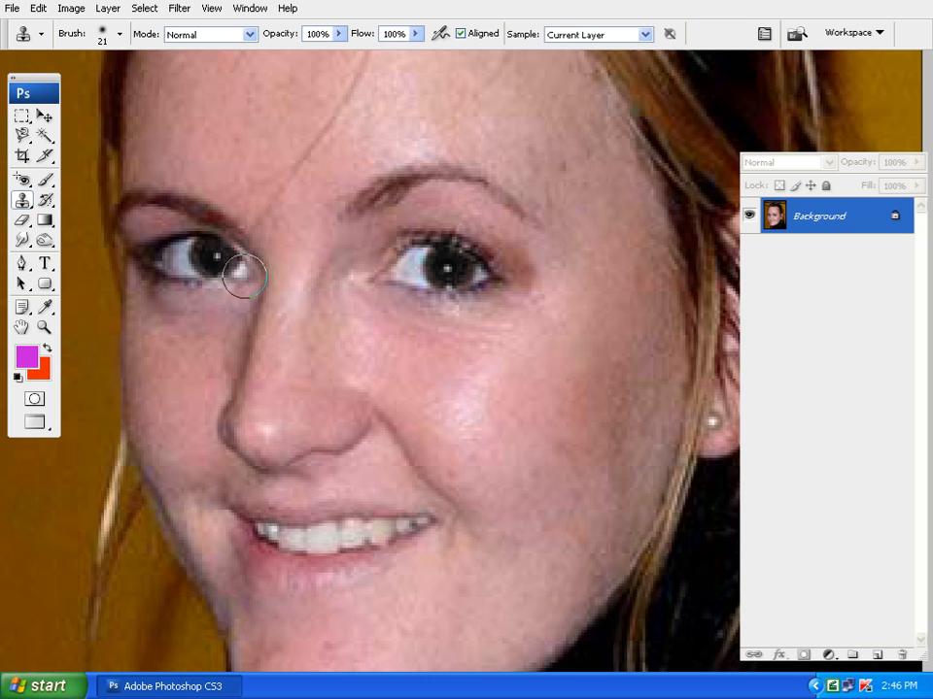
pyautogui.moveTo(346, 201)
pyautogui.mouseDown()
pyautogui.moveTo(375, 271)
pyautogui.moveTo(349, 256)
pyautogui.mouseUp()
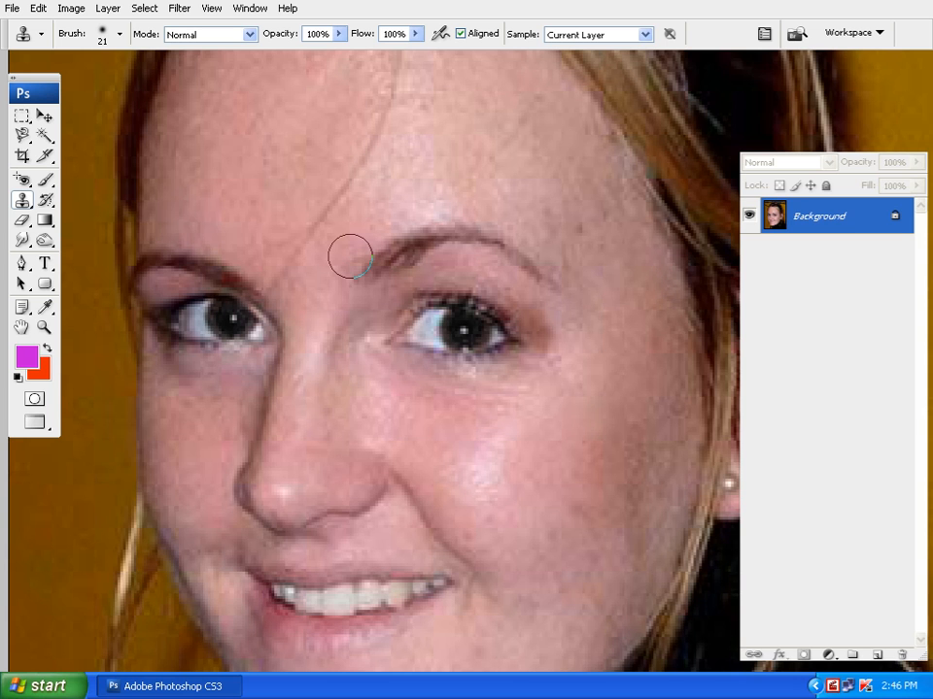
pyautogui.hotkey('ctrl', '-')
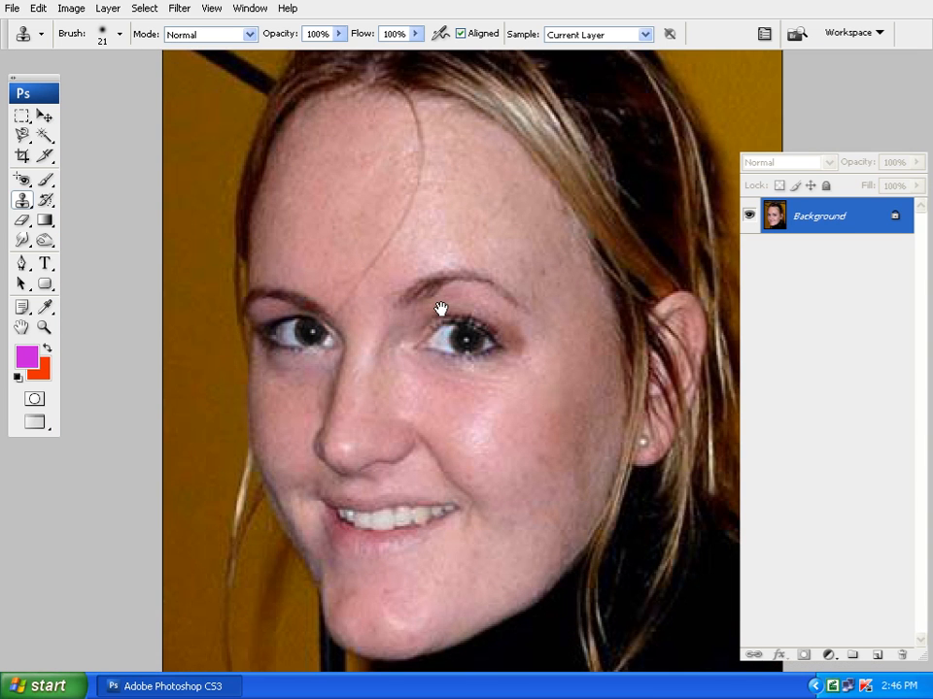
pyautogui.scroll(-1, 439, 310)
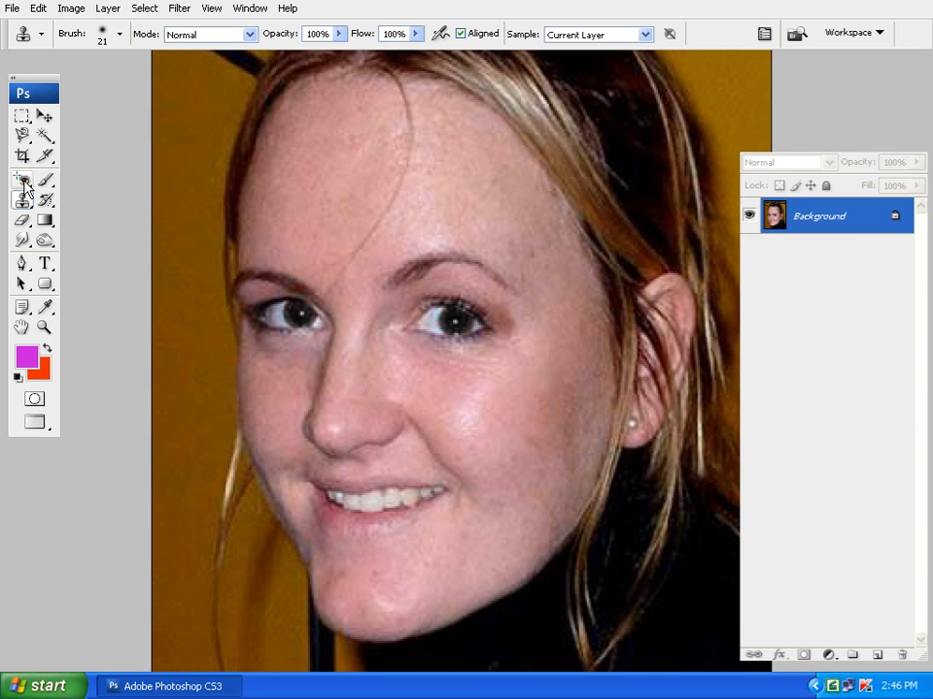
# Step: Try copying the woman's left eye onto her forehead with the Healing Brush at size 40, and undo the stroke
pyautogui.click(22, 181)
pyautogui.click(88, 202)
pyautogui.press(']')
pyautogui.press(']')
pyautogui.press(']')
pyautogui.press('[')
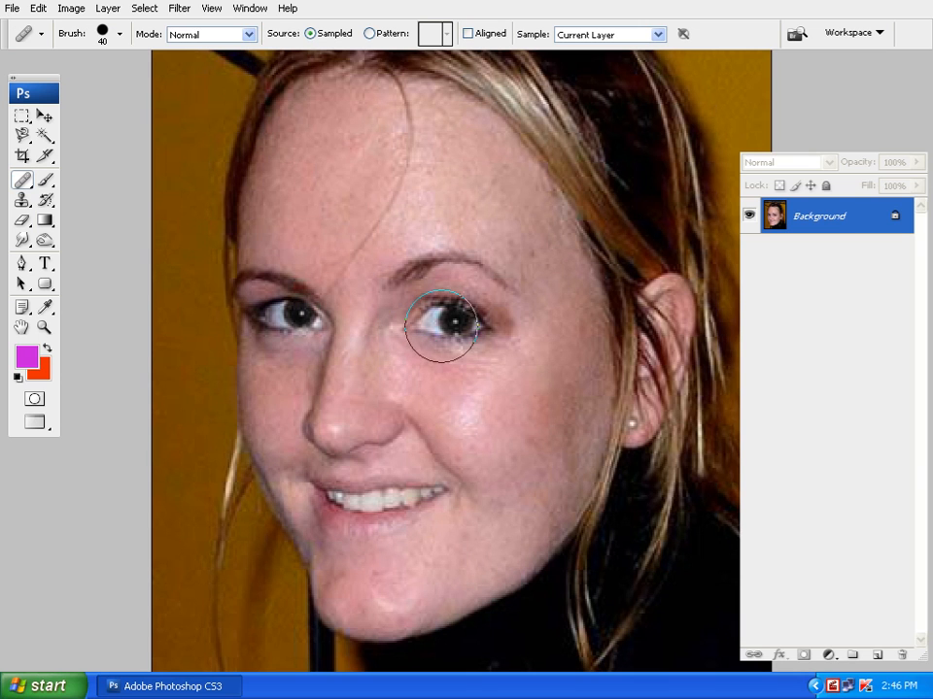
pyautogui.keyDown('alt'); pyautogui.click(451, 324); pyautogui.keyUp('alt')
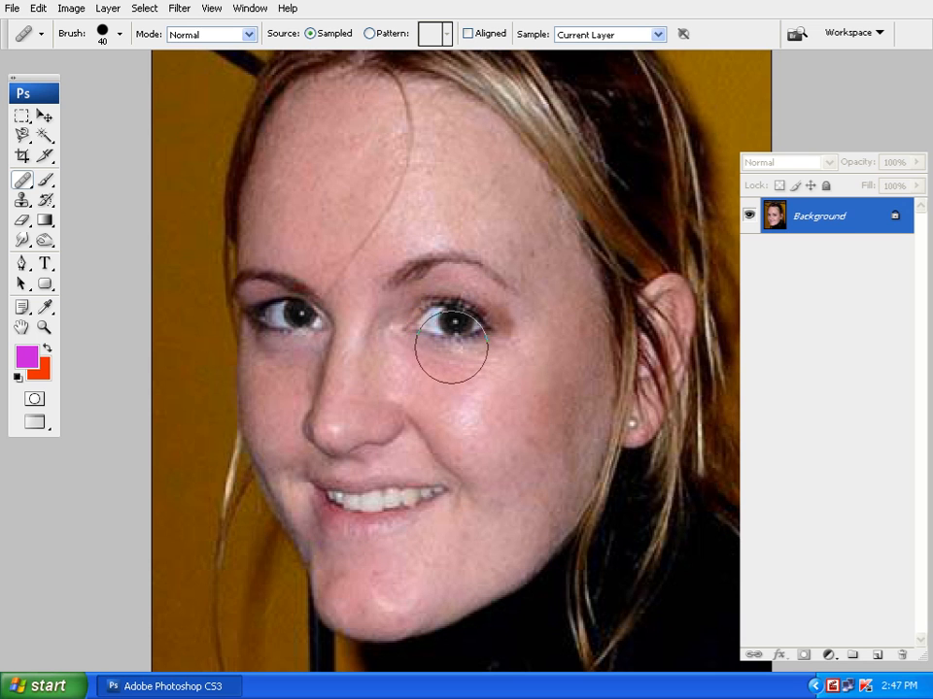
pyautogui.moveTo(333, 188)
pyautogui.mouseDown()
pyautogui.moveTo(299, 200)
pyautogui.moveTo(324, 189)
pyautogui.moveTo(369, 191)
pyautogui.mouseUp()
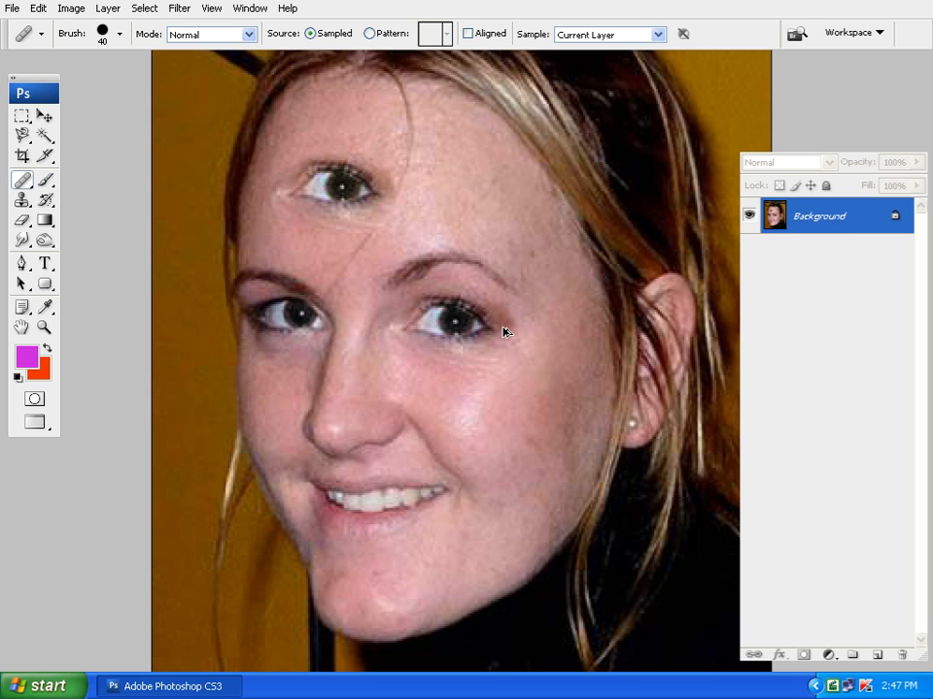
pyautogui.hotkey('ctrl', 'z')
# Step: Sample the woman's left eye again and paint it on her forehead above her right eye with the Healing Brush at size 25
pyautogui.moveTo(505, 327); pyautogui.dragTo(525, 291)
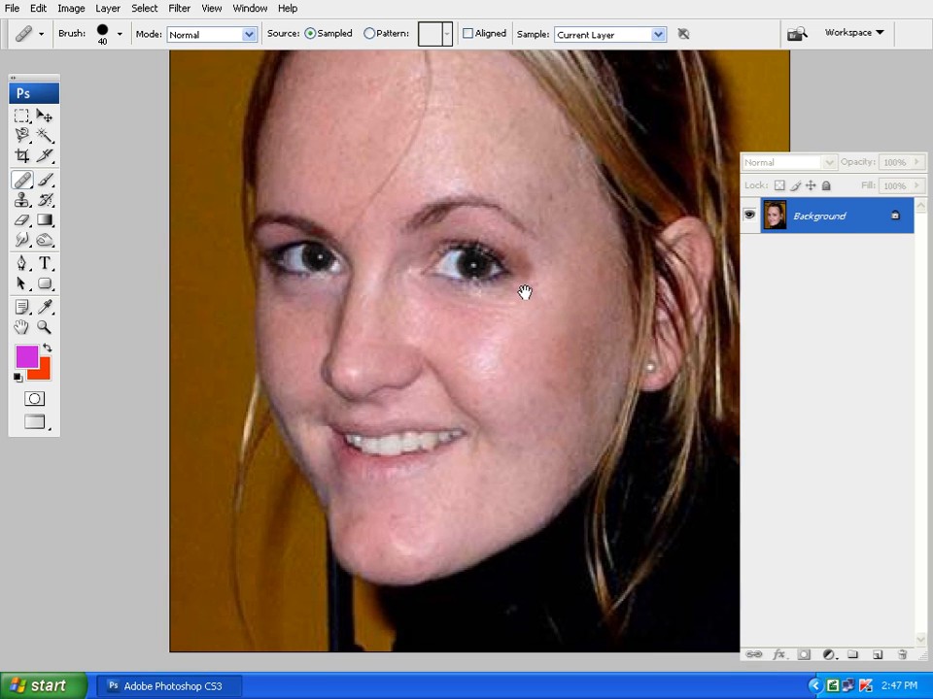
pyautogui.moveTo(386, 316)
pyautogui.mouseDown()
pyautogui.moveTo(355, 341)
pyautogui.moveTo(347, 367)
pyautogui.mouseUp()
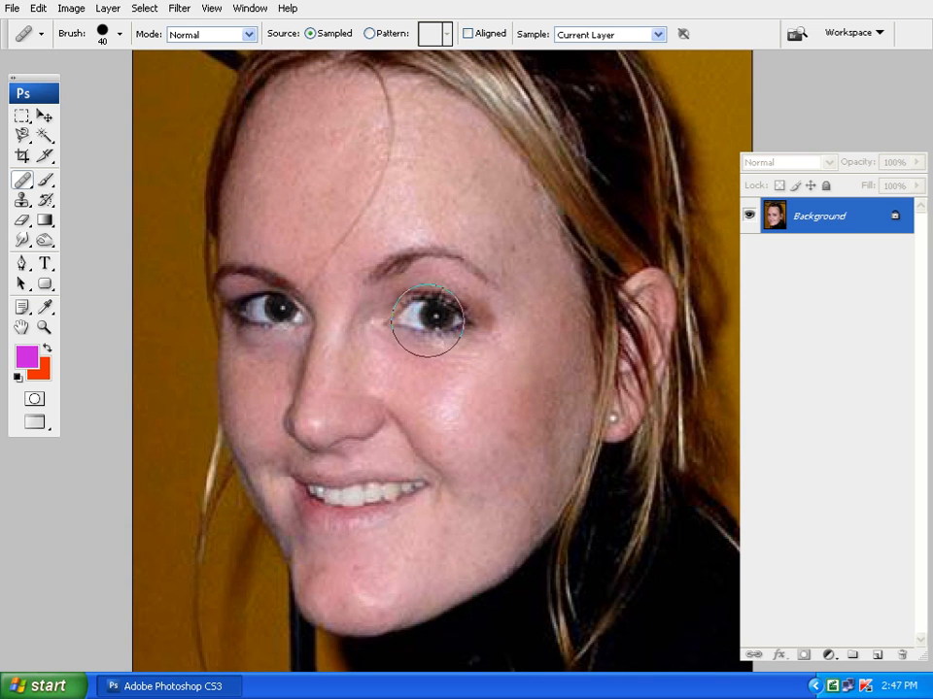
pyautogui.keyDown('alt'); pyautogui.click(431, 313); pyautogui.keyUp('alt')
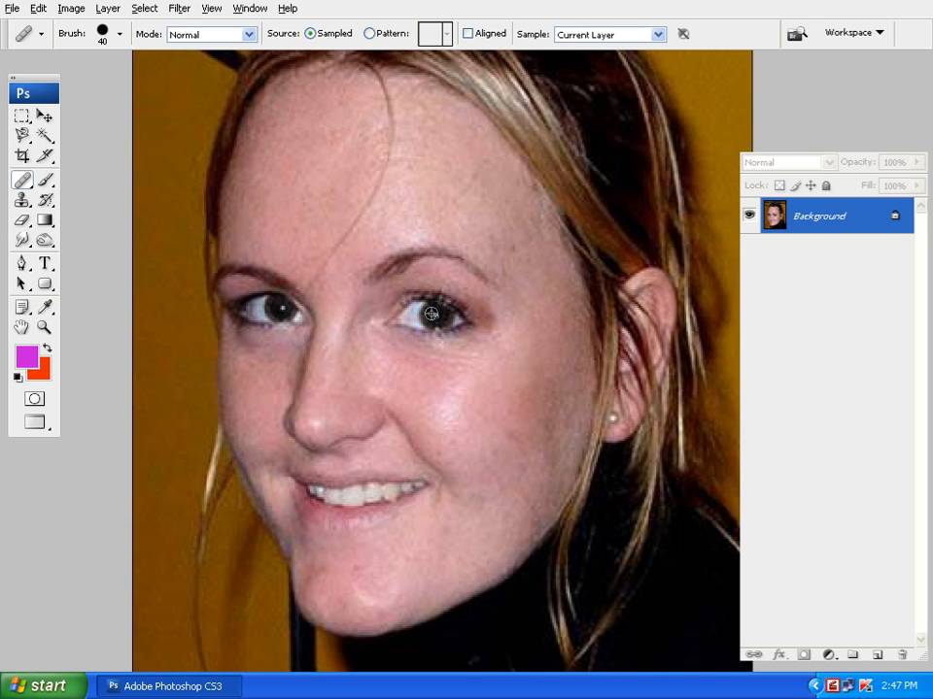
pyautogui.press('[')
pyautogui.press('[')
pyautogui.press('[')
pyautogui.moveTo(277, 174)
pyautogui.mouseDown()
pyautogui.moveTo(291, 161)
pyautogui.moveTo(271, 179)
pyautogui.moveTo(249, 177)
pyautogui.moveTo(260, 177)
pyautogui.mouseUp()
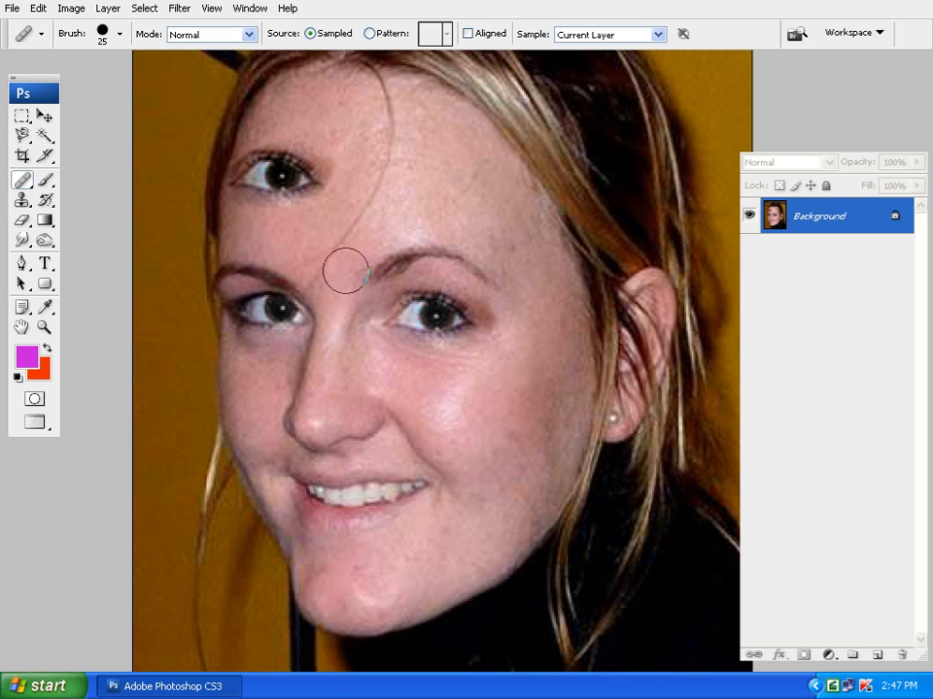
# Step: Copy the woman's left eye onto her forehead beside the healed eye, using the Clone Stamp at size 40
pyautogui.click(23, 200)
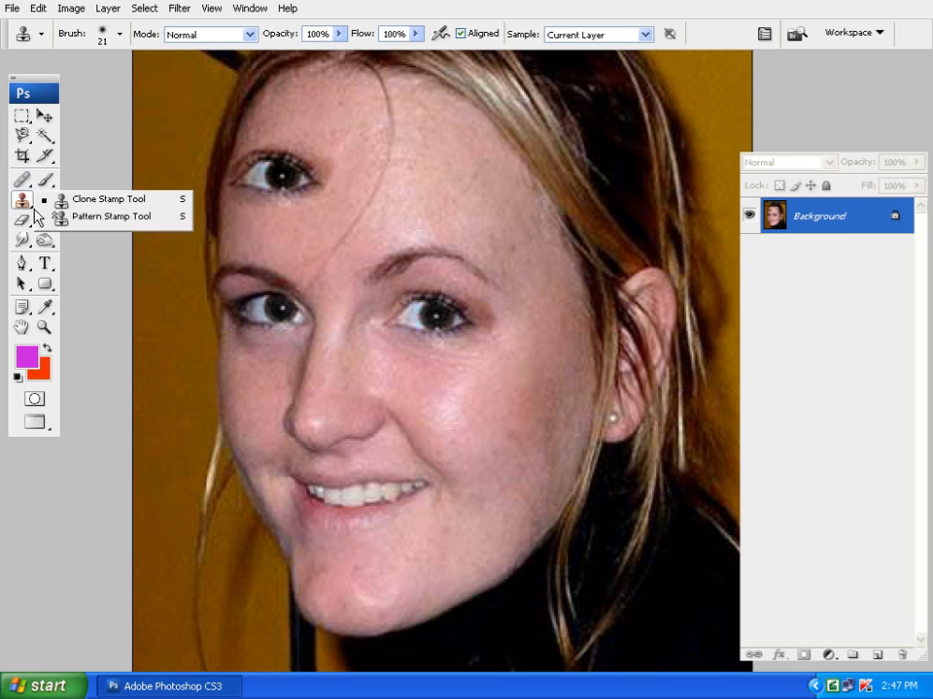
pyautogui.press(']')
pyautogui.press(']')
pyautogui.keyDown('alt'); pyautogui.click(434, 313); pyautogui.keyUp('alt')
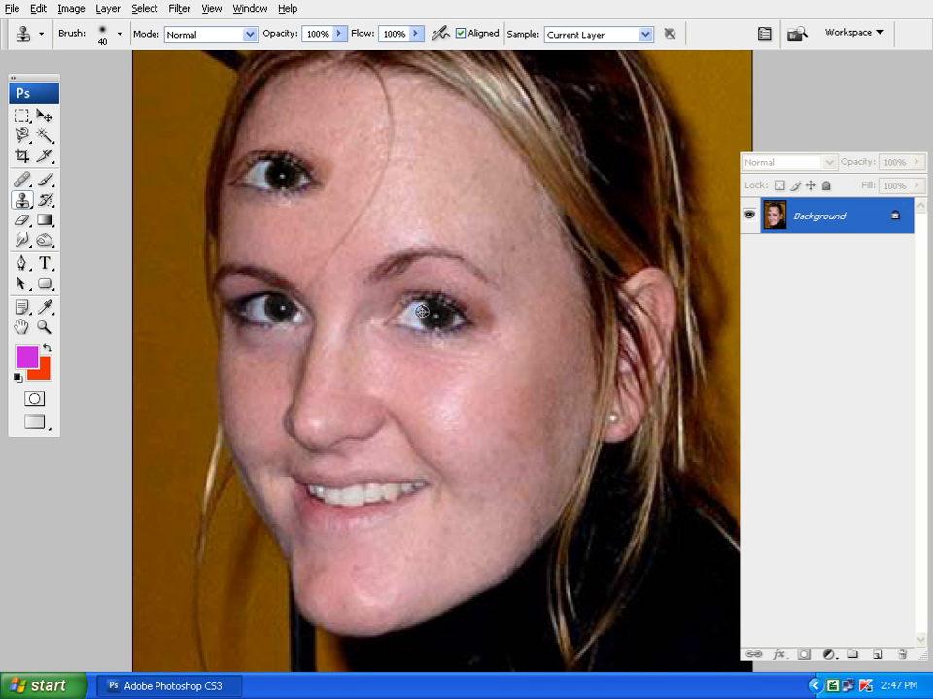
pyautogui.moveTo(404, 185)
pyautogui.mouseDown()
pyautogui.moveTo(375, 183)
pyautogui.moveTo(408, 184)
pyautogui.moveTo(410, 193)
pyautogui.moveTo(370, 191)
pyautogui.moveTo(384, 180)
pyautogui.moveTo(427, 186)
pyautogui.mouseUp()
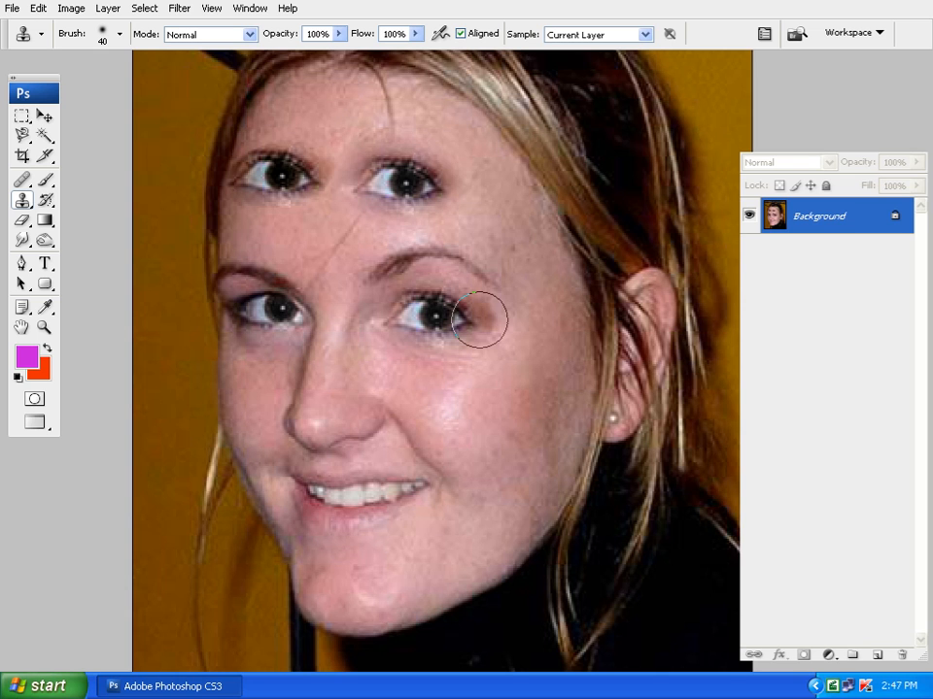
# Step: Undo the cloned and healed eyes on the woman's forehead
pyautogui.hotkey('ctrl', 'alt', 'z')
pyautogui.hotkey('ctrl', 'alt', 'z')
pyautogui.hotkey('ctrl', 'alt', 'z')
pyautogui.hotkey('ctrl', 'alt', 'z')
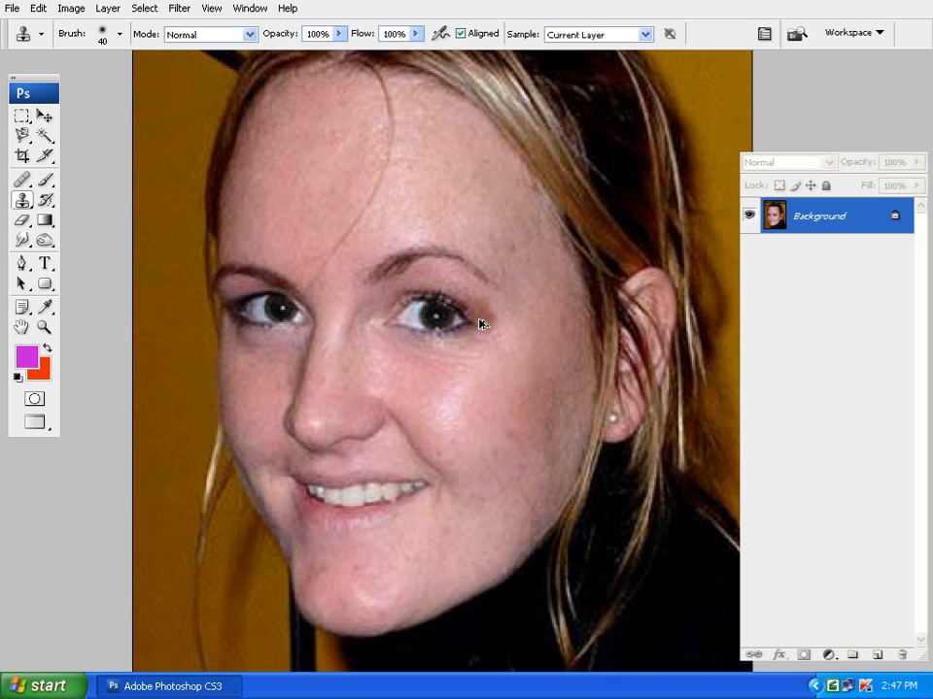
# Step: Return picture1.jpg to the standard screen mode, switch to the old portrait, and show it in full-screen mode with the face in view
pyautogui.press('f')
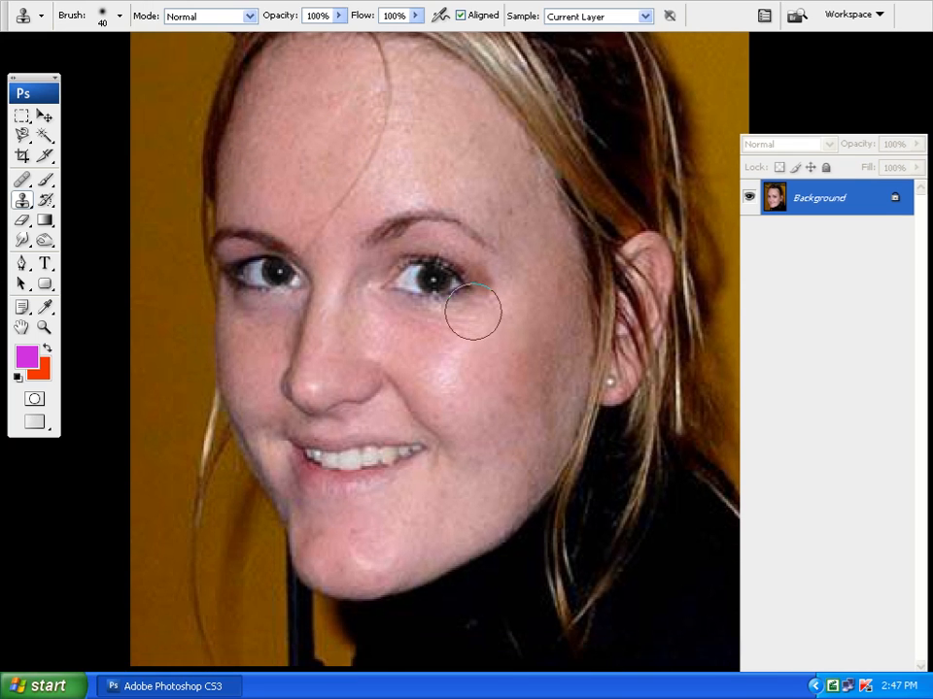
pyautogui.press('f')
pyautogui.click(466, 94)
pyautogui.press('f')
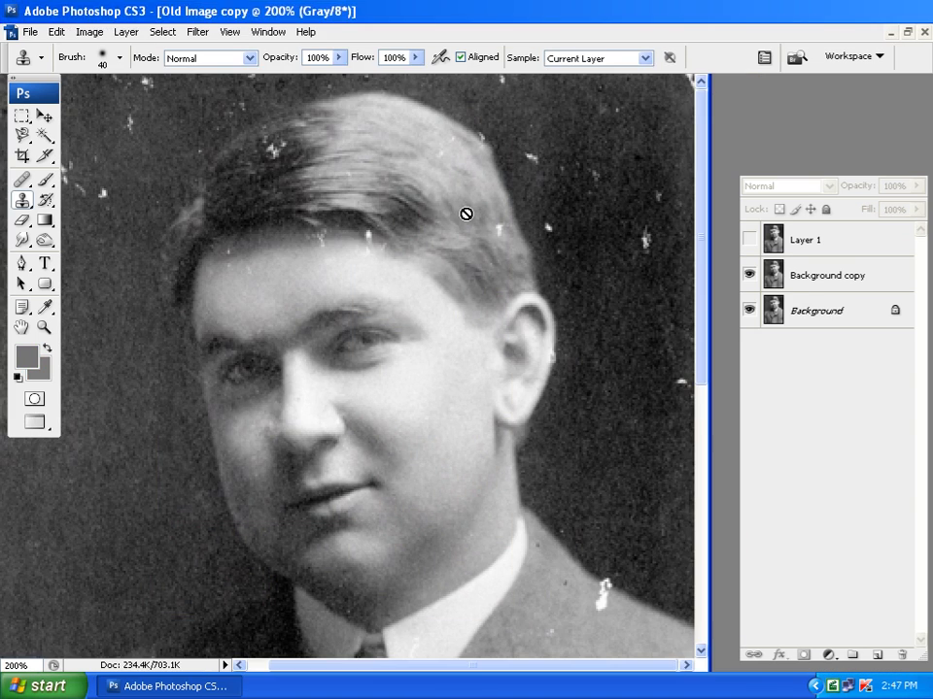
pyautogui.press('f')
pyautogui.moveTo(473, 347)
pyautogui.mouseDown()
pyautogui.moveTo(489, 306)
pyautogui.moveTo(457, 303)
pyautogui.mouseUp()
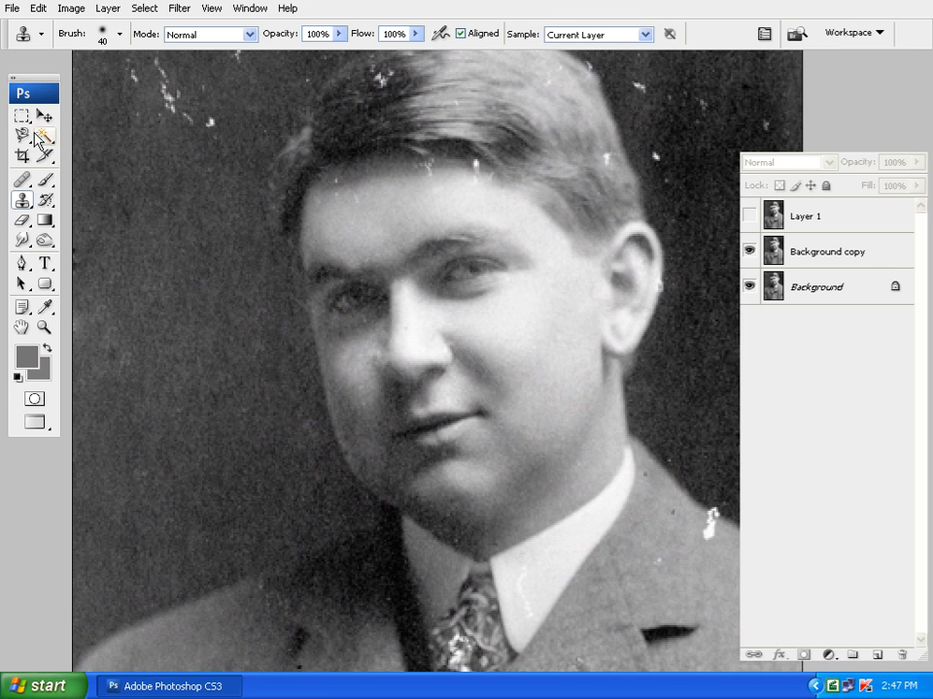
# Step: Select the Background copy layer and paint a copy of the man's eye on the dark backdrop with the Healing Brush
pyautogui.click(22, 179)
pyautogui.click(78, 194)
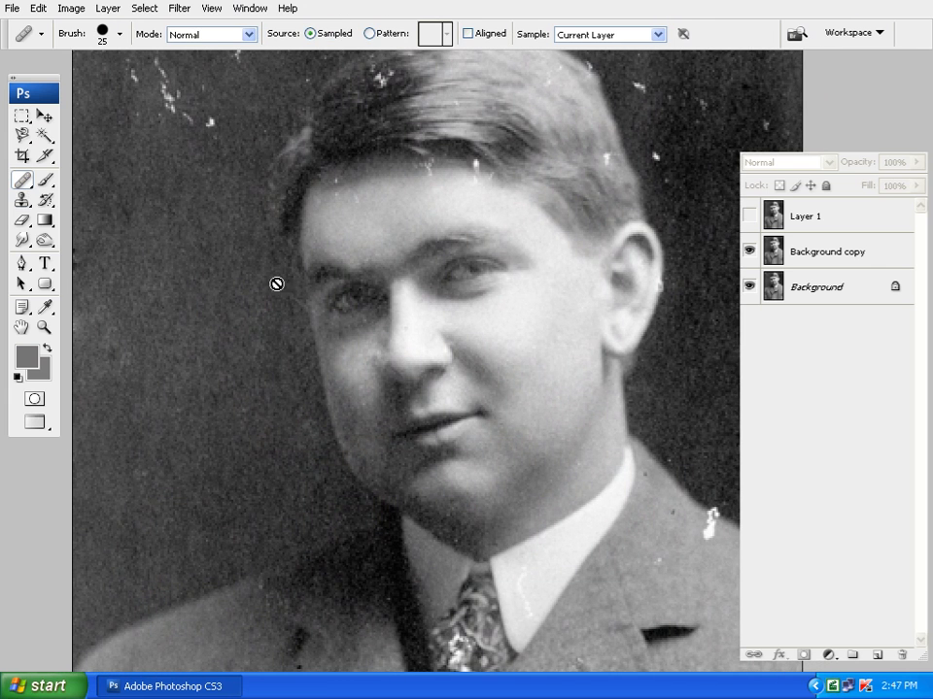
pyautogui.click(787, 260)
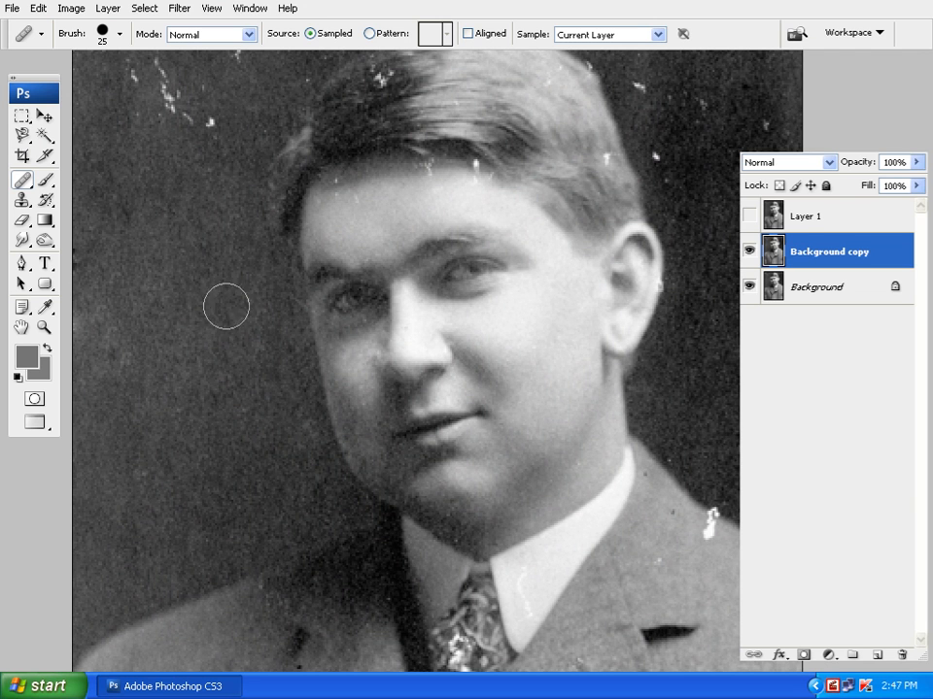
pyautogui.moveTo(152, 271)
pyautogui.mouseDown()
pyautogui.moveTo(142, 262)
pyautogui.moveTo(154, 258)
pyautogui.moveTo(113, 272)
pyautogui.moveTo(135, 253)
pyautogui.moveTo(184, 247)
pyautogui.moveTo(124, 269)
pyautogui.mouseUp()
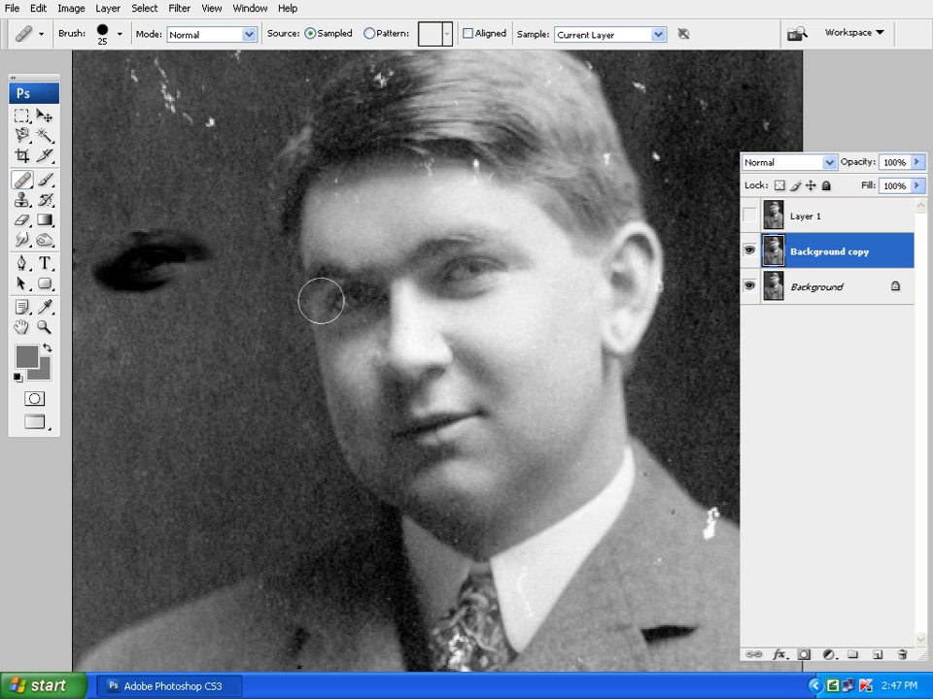
# Step: Sample the man's left eye with the Clone Stamp and paint it on the backdrop below the healed copy
pyautogui.click(23, 200)
pyautogui.keyDown('alt'); pyautogui.click(481, 277); pyautogui.keyUp('alt')
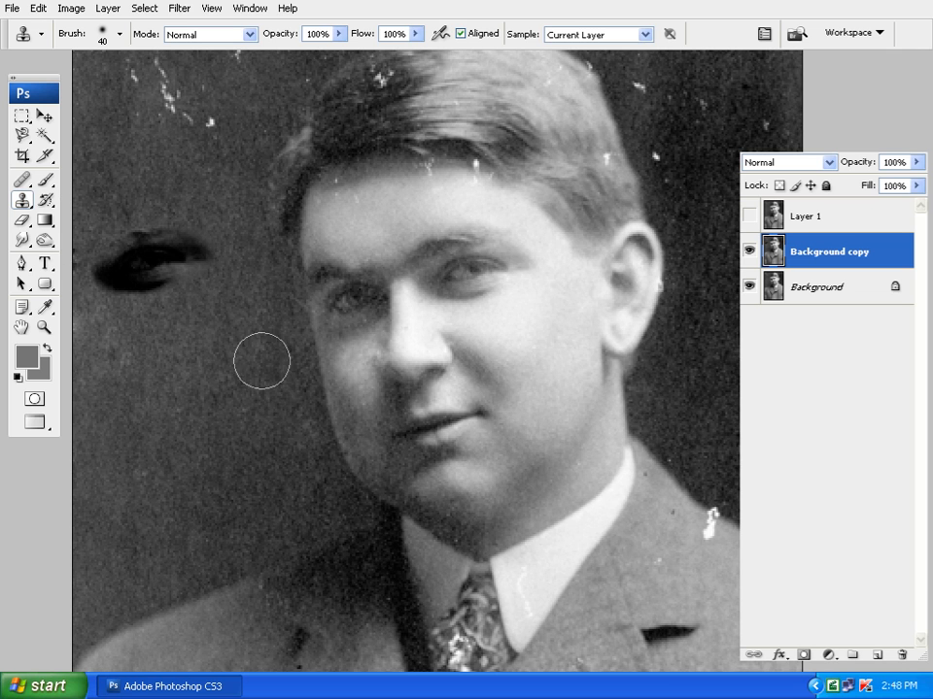
pyautogui.moveTo(173, 367)
pyautogui.mouseDown()
pyautogui.moveTo(143, 366)
pyautogui.moveTo(189, 353)
pyautogui.moveTo(133, 368)
pyautogui.moveTo(169, 350)
pyautogui.moveTo(208, 357)
pyautogui.moveTo(143, 368)
pyautogui.moveTo(134, 356)
pyautogui.moveTo(175, 346)
pyautogui.mouseUp()
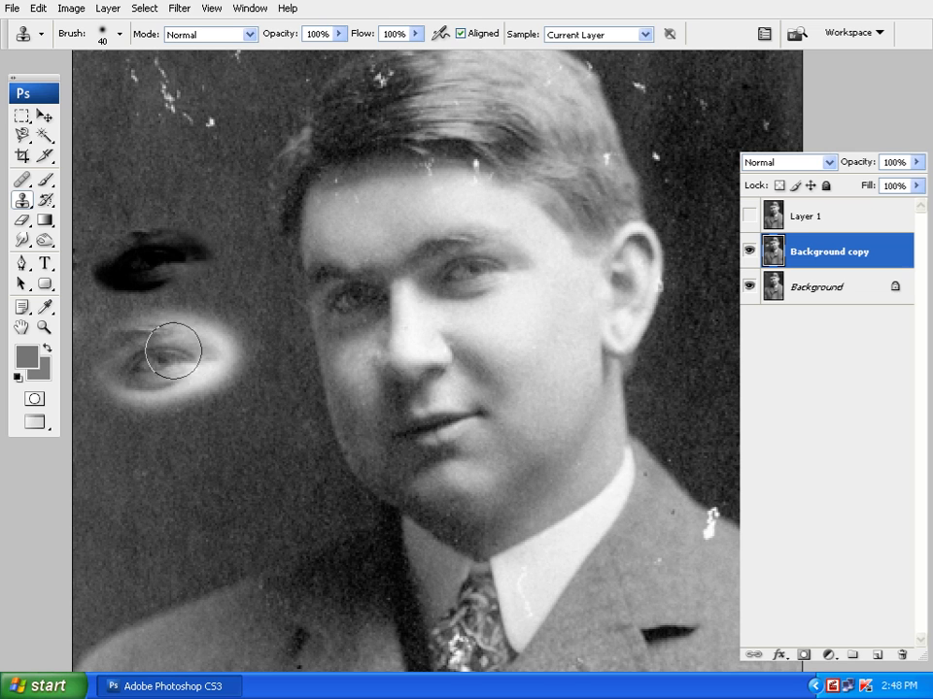
# Step: Compare the healed and cloned eye copies with the man's face, up close and zoomed out
pyautogui.click(45, 113)
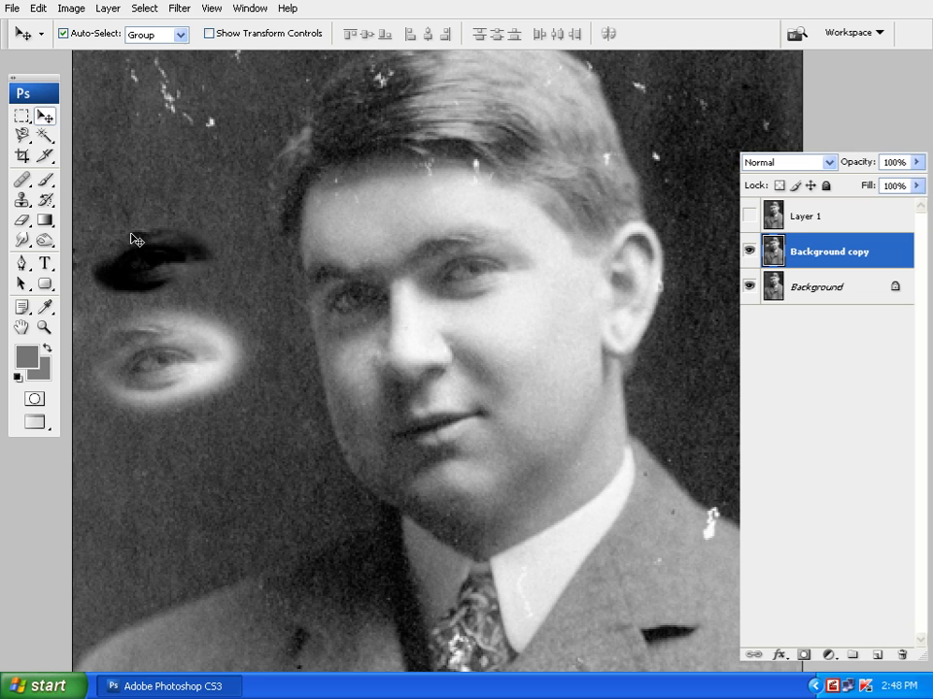
pyautogui.click(21, 200)
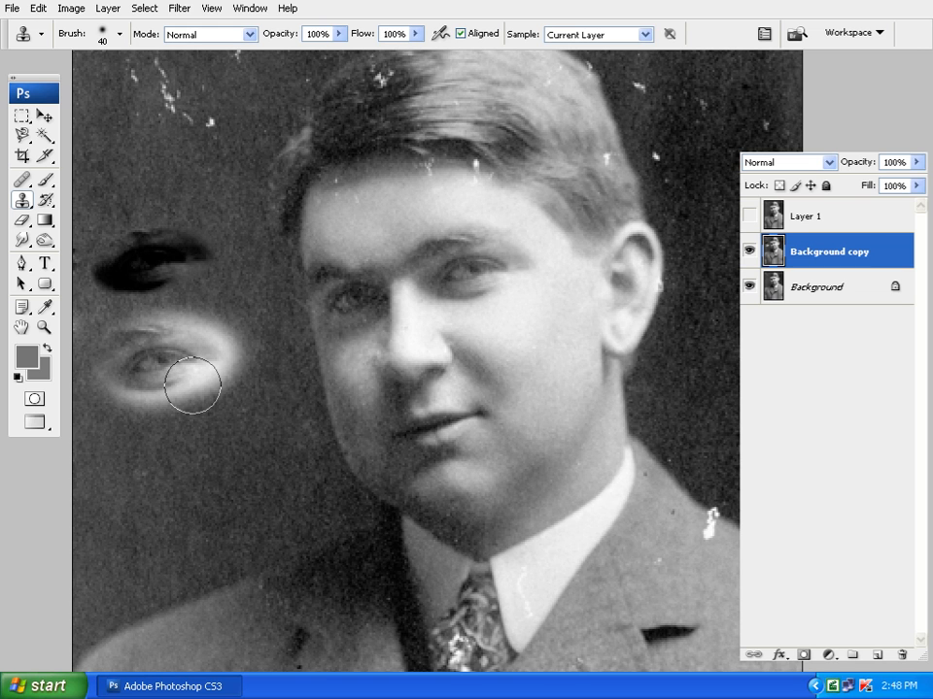
pyautogui.moveTo(395, 339); pyautogui.dragTo(411, 301)
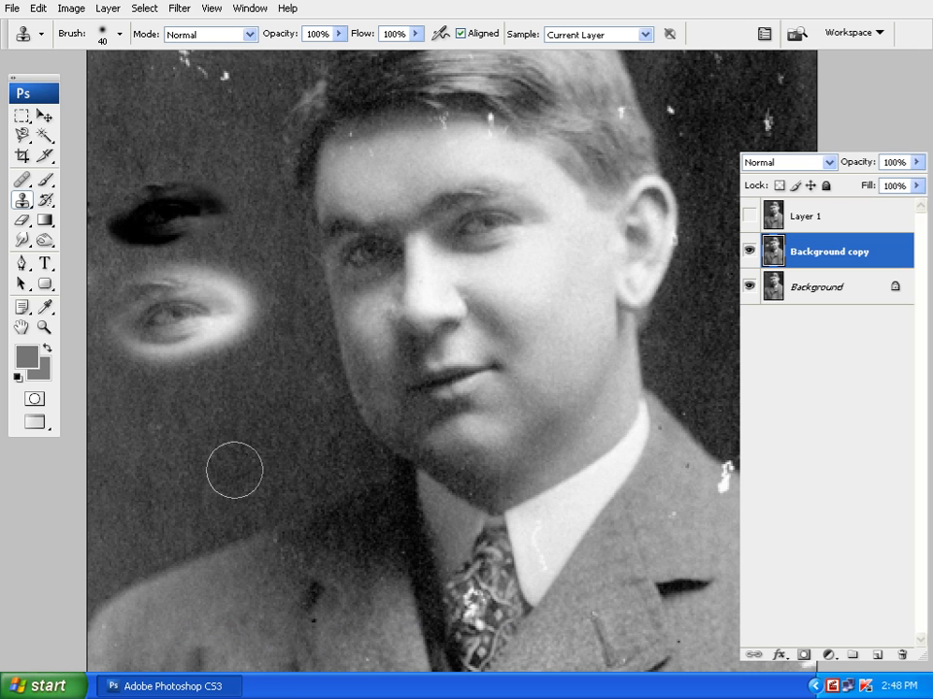
pyautogui.hotkey('ctrl', '+')
pyautogui.moveTo(406, 319); pyautogui.dragTo(478, 382)
pyautogui.moveTo(21, 179); pyautogui.dragTo(107, 193)
pyautogui.moveTo(696, 300); pyautogui.dragTo(612, 252)
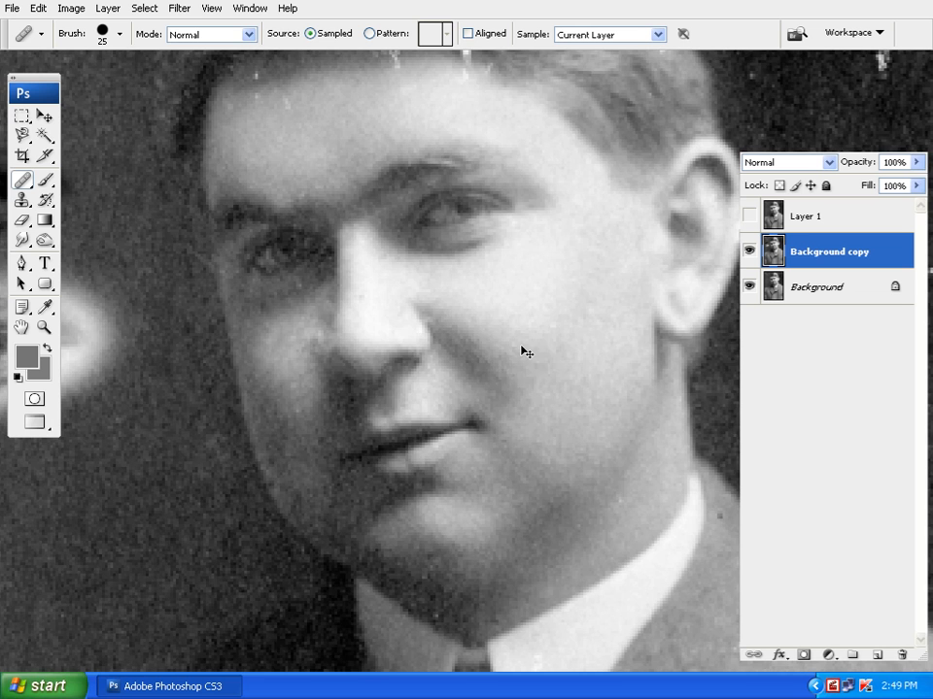
pyautogui.hotkey('ctrl', '-')
pyautogui.moveTo(426, 375); pyautogui.dragTo(478, 335)
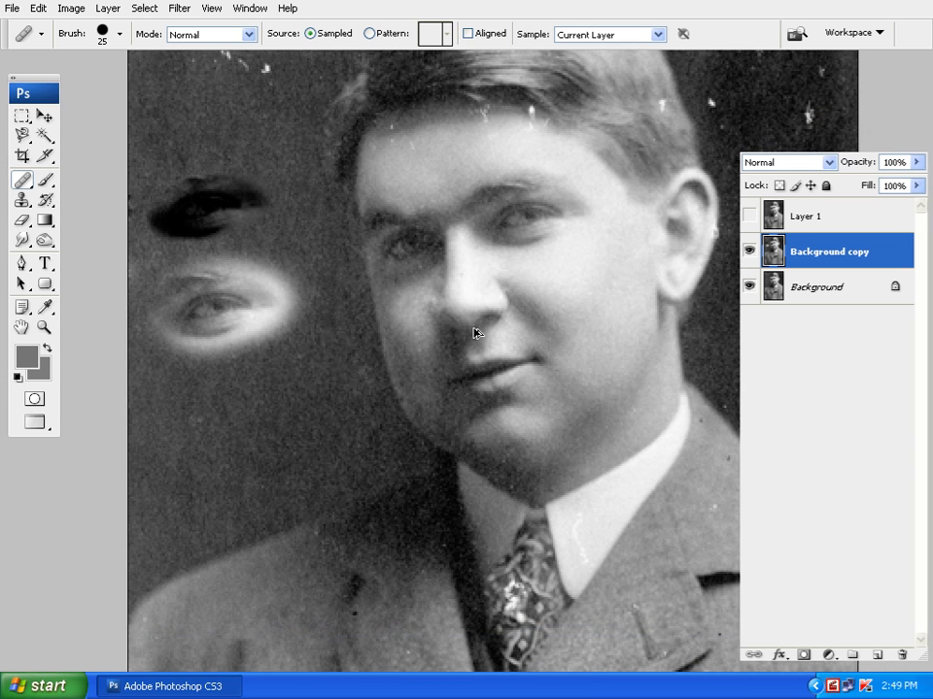
# Step: Undo both eye copies painted on the portrait's dark backdrop
pyautogui.hotkey('ctrl', 'alt', 'z')
pyautogui.hotkey('ctrl', 'alt', 'z')
pyautogui.moveTo(498, 239)
pyautogui.mouseDown()
pyautogui.moveTo(449, 328)
pyautogui.moveTo(454, 318)
pyautogui.moveTo(422, 302)
pyautogui.mouseUp()
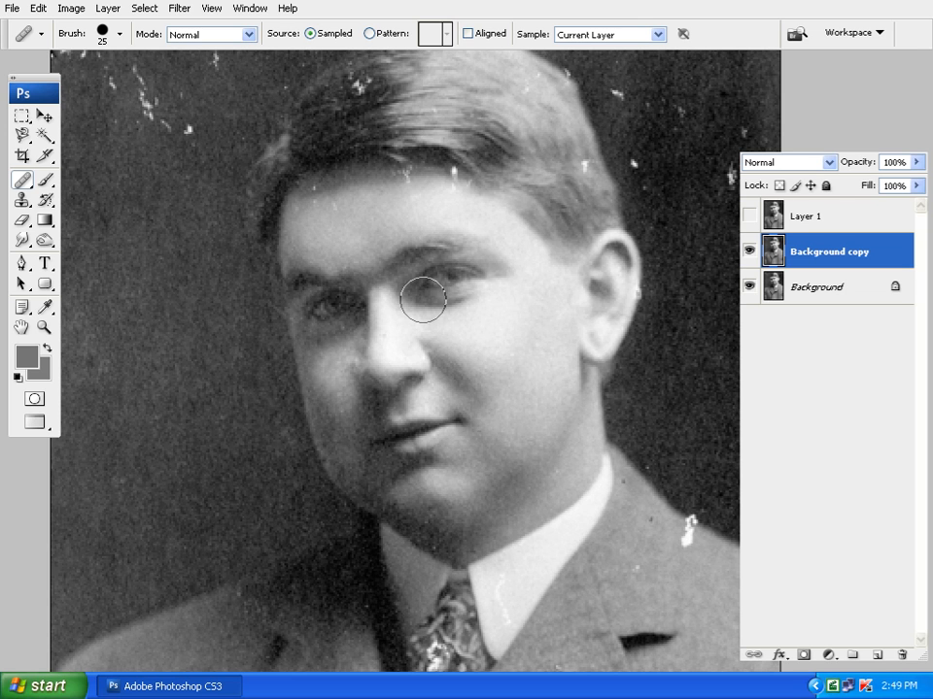
pyautogui.moveTo(422, 300); pyautogui.dragTo(344, 354)
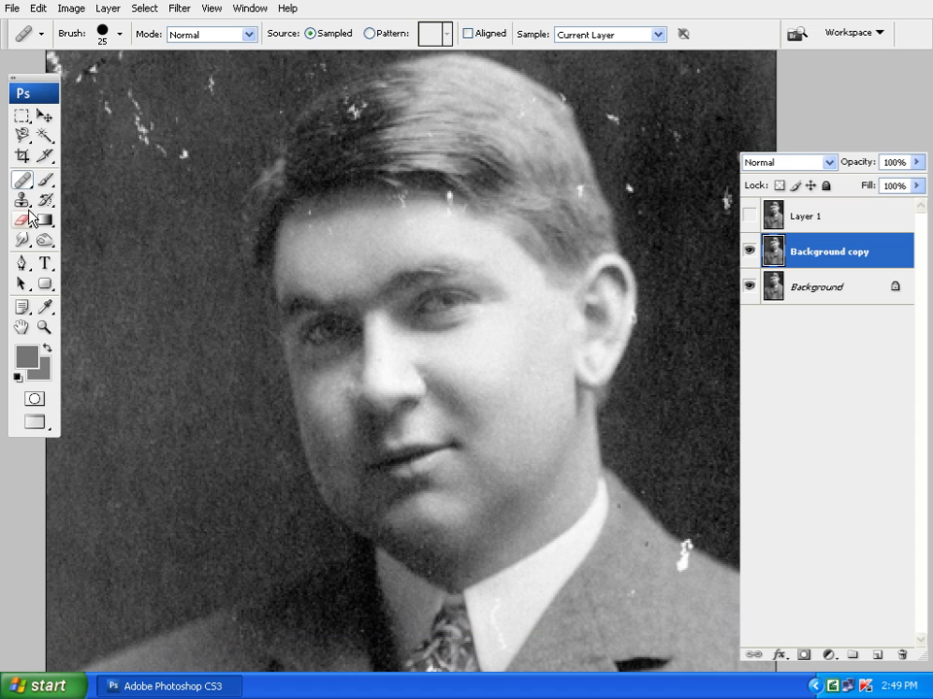
# Step: Examine the white scratch where the jacket's shoulder edge meets the dark backdrop, up close
pyautogui.moveTo(22, 199)
pyautogui.mouseDown()
pyautogui.moveTo(77, 208)
pyautogui.moveTo(77, 199)
pyautogui.mouseUp()
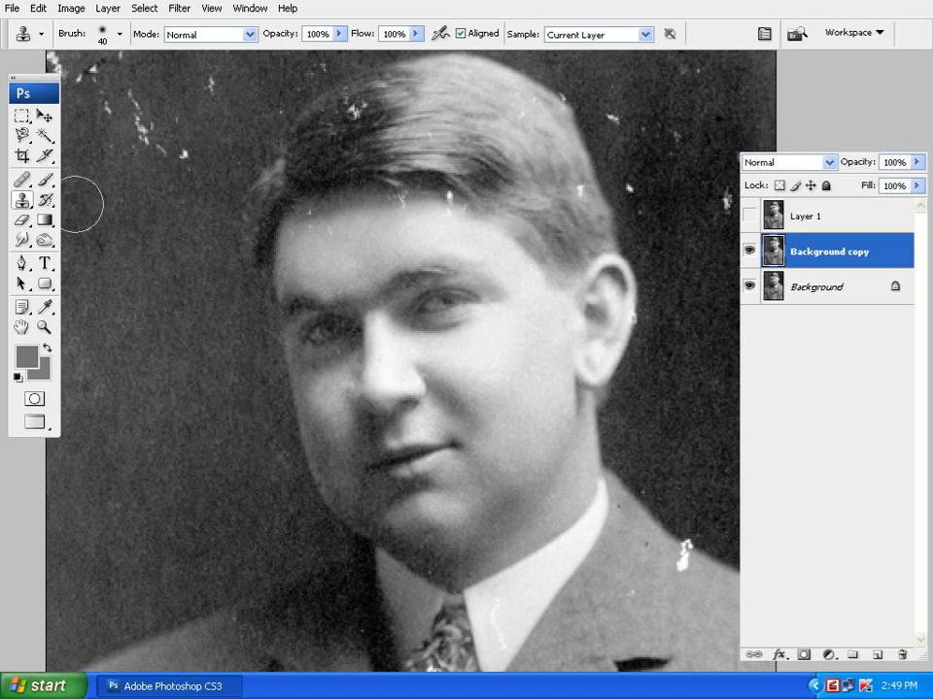
pyautogui.scroll(-5, 191, 271)
pyautogui.hscroll(5, 192, 271)
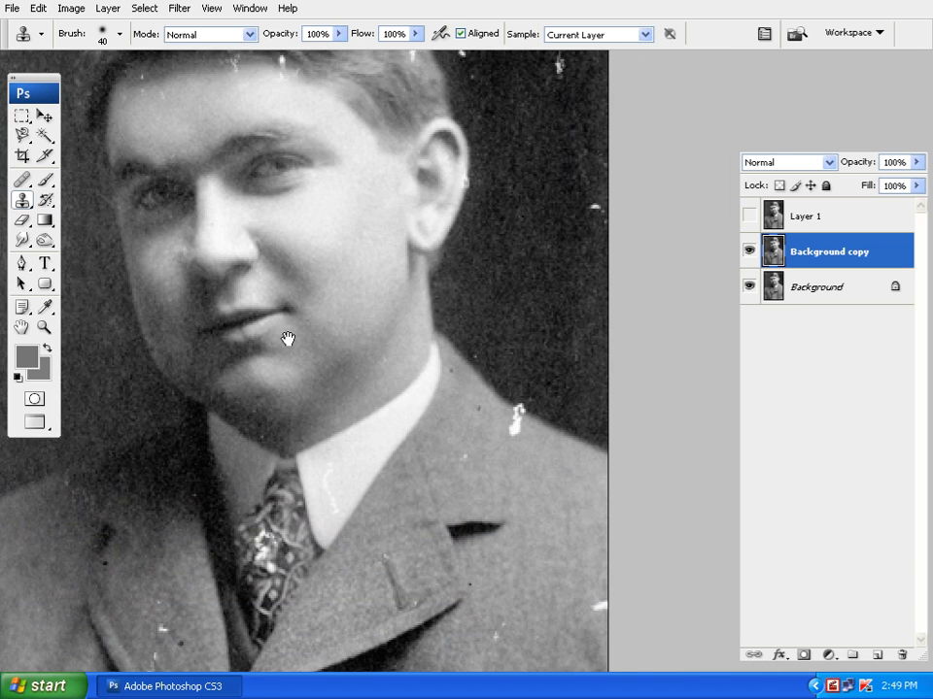
pyautogui.scroll(-1, 268, 329)
pyautogui.hscroll(1, 246, 304)
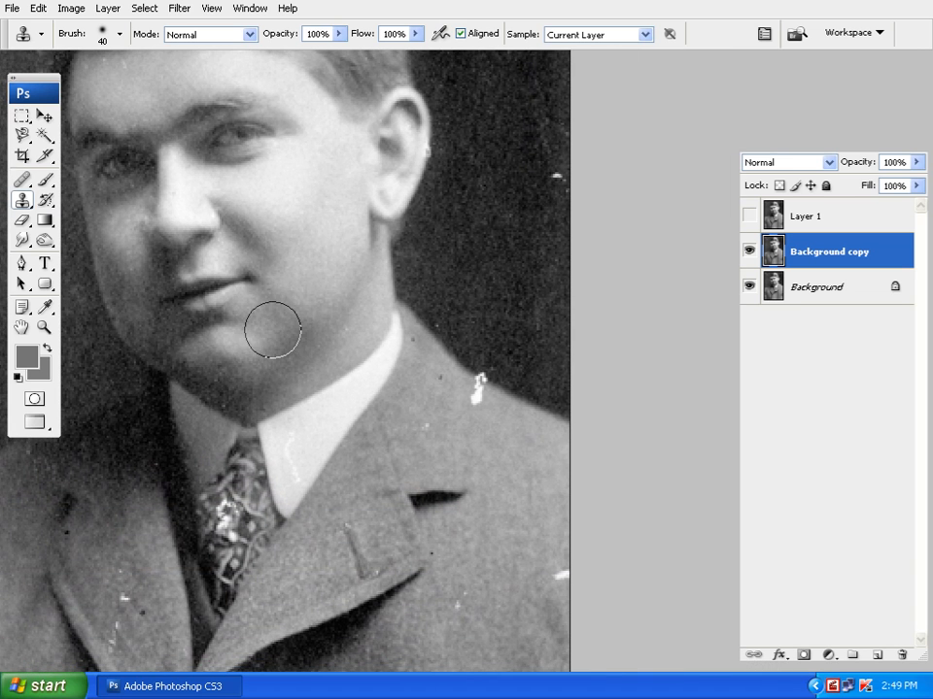
pyautogui.hotkey('ctrl', '+')
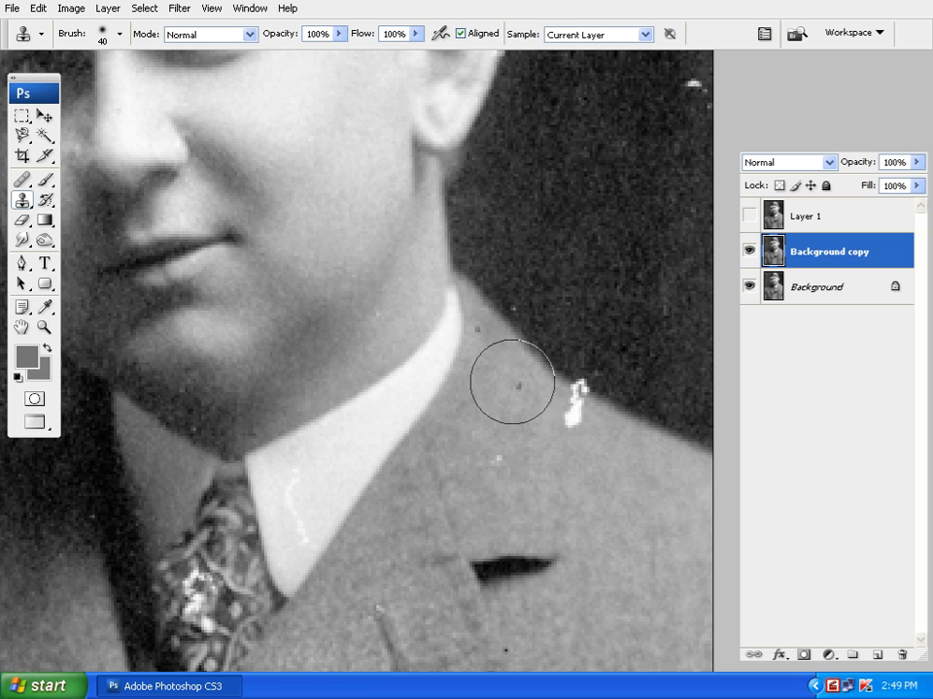
pyautogui.moveTo(508, 383); pyautogui.dragTo(405, 366)
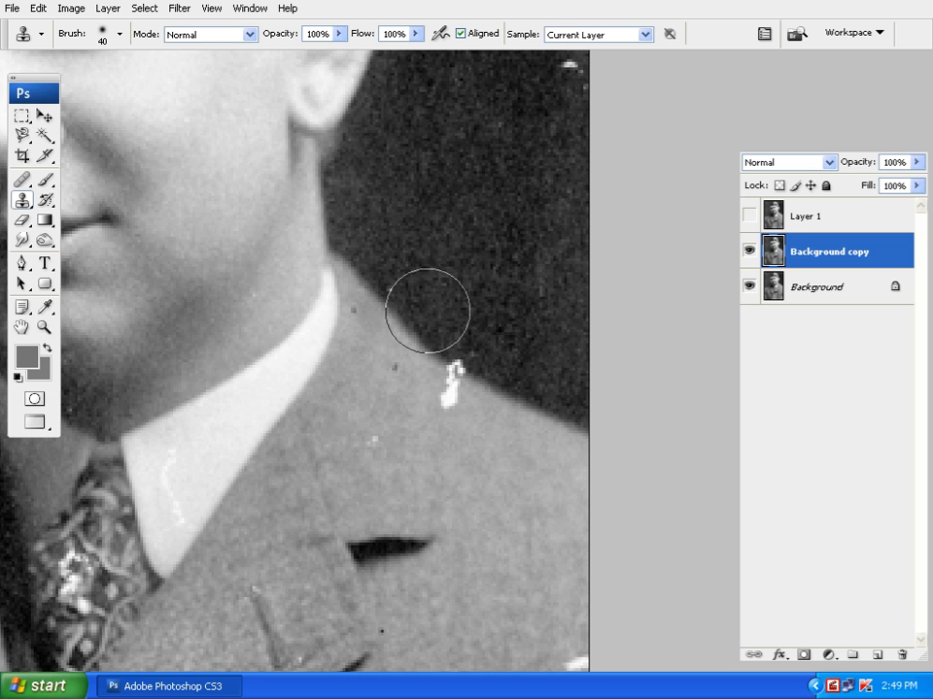
pyautogui.moveTo(466, 339); pyautogui.dragTo(447, 327)
pyautogui.hotkey('ctrl', '+')
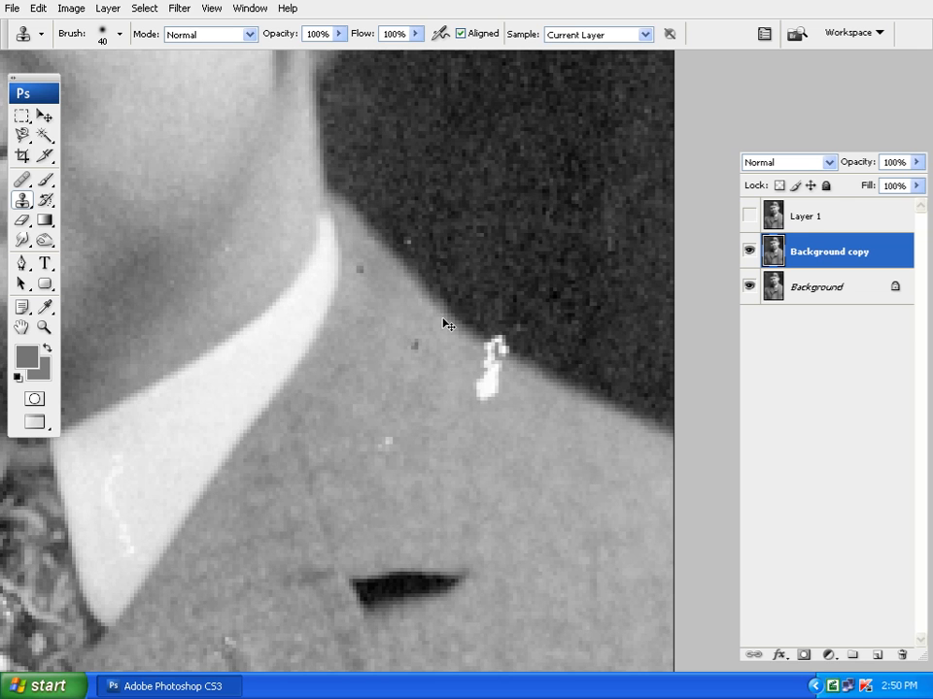
pyautogui.moveTo(466, 301); pyautogui.dragTo(395, 326)
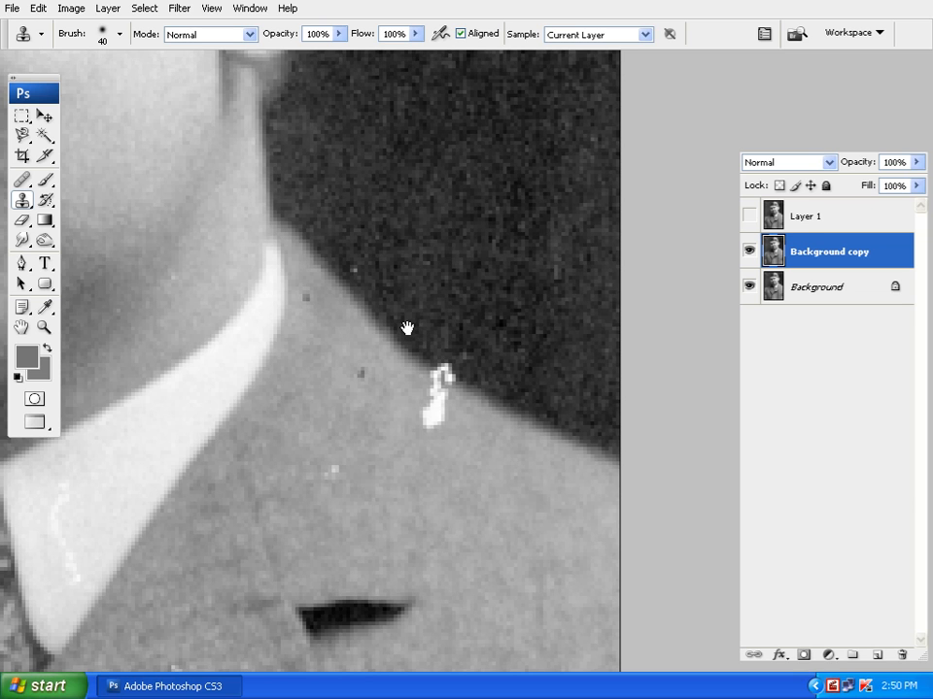
pyautogui.moveTo(408, 328); pyautogui.dragTo(439, 350)
# Step: Try to heal the white scratch on the shoulder edge with the Healing Brush, sampling the dark backdrop, and undo it
pyautogui.click(23, 181)
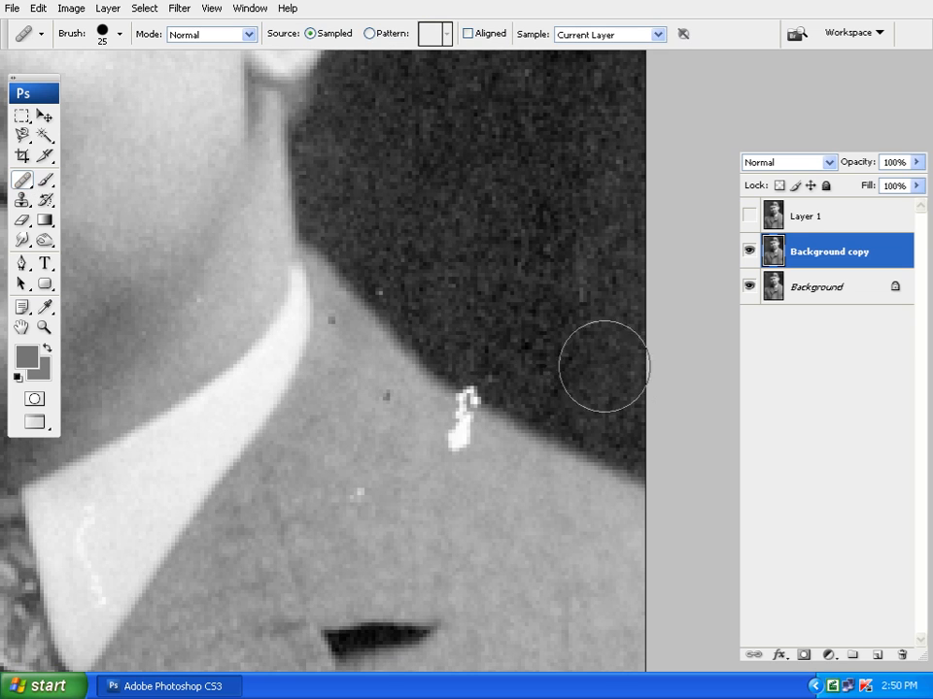
pyautogui.keyDown('alt'); pyautogui.click(556, 304); pyautogui.keyUp('alt')
pyautogui.moveTo(497, 387)
pyautogui.mouseDown()
pyautogui.moveTo(469, 377)
pyautogui.moveTo(524, 395)
pyautogui.mouseUp()
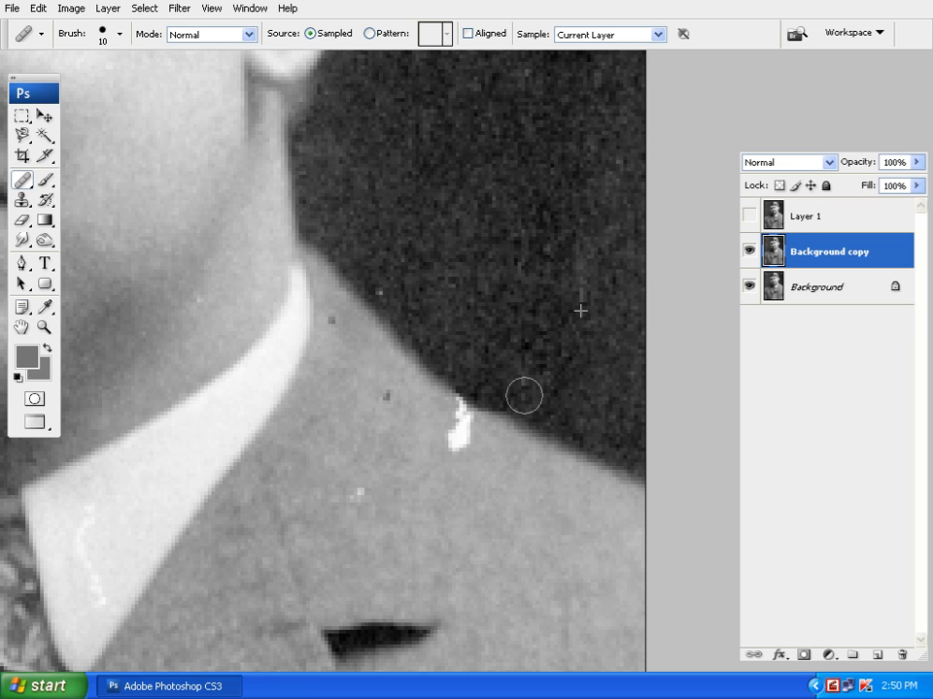
pyautogui.moveTo(524, 396); pyautogui.dragTo(519, 392)
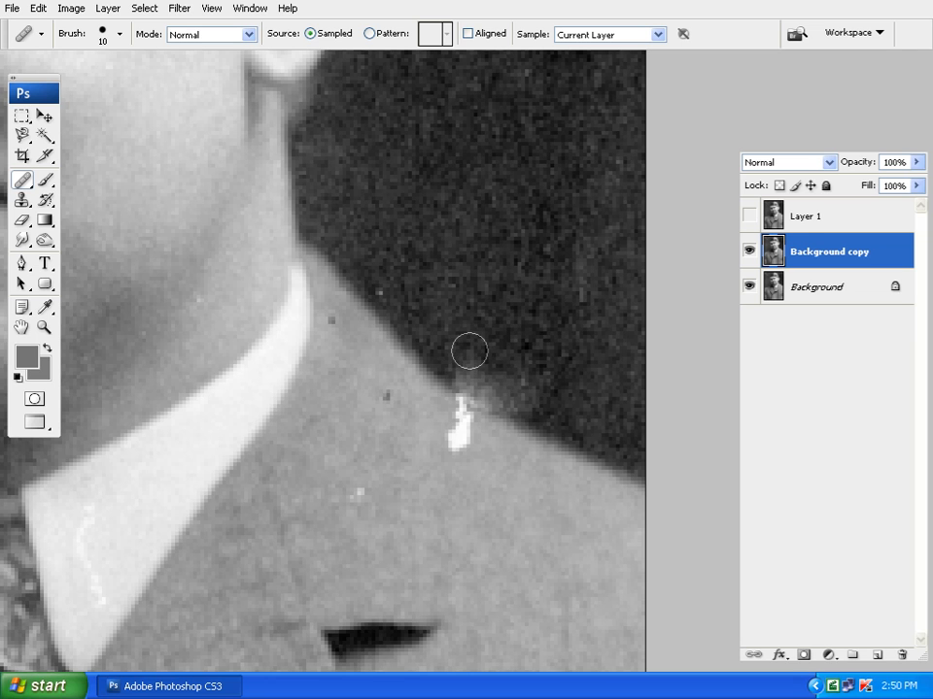
pyautogui.hotkey('ctrl', 'z')
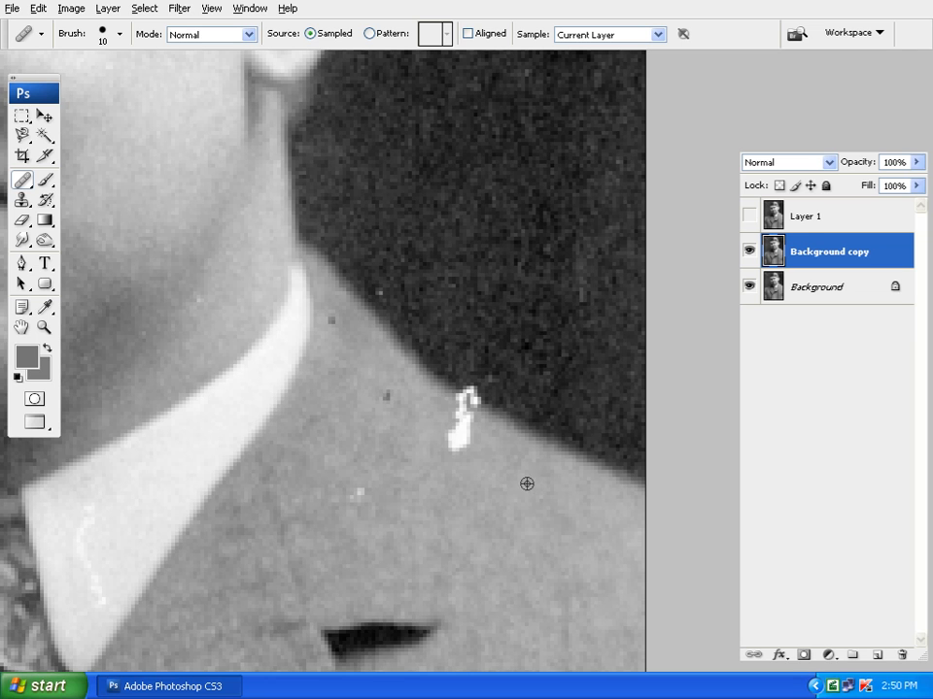
pyautogui.moveTo(484, 442)
pyautogui.mouseDown()
pyautogui.moveTo(451, 409)
pyautogui.moveTo(512, 451)
pyautogui.mouseUp()
pyautogui.moveTo(550, 485)
pyautogui.mouseDown()
pyautogui.moveTo(490, 434)
pyautogui.moveTo(497, 363)
pyautogui.mouseUp()
# Step: Clone dark backdrop over the upper part of the shoulder scratch with the Clone Stamp at brush size 10
pyautogui.press('s')
pyautogui.press('[')
pyautogui.press('[')
pyautogui.press('[')
pyautogui.press('[')
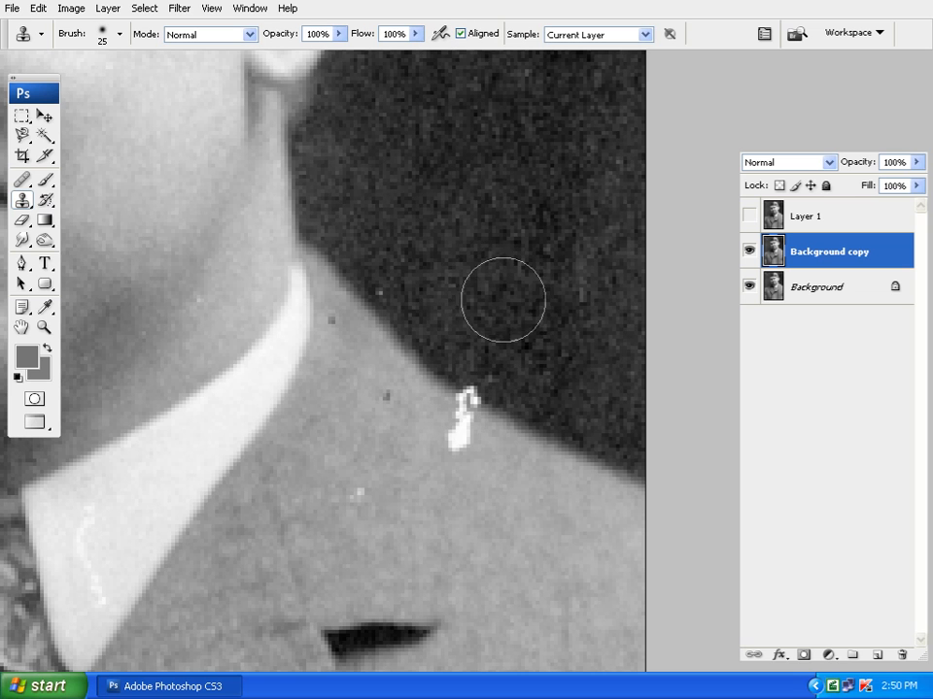
pyautogui.hotkey('ctrl', '+')
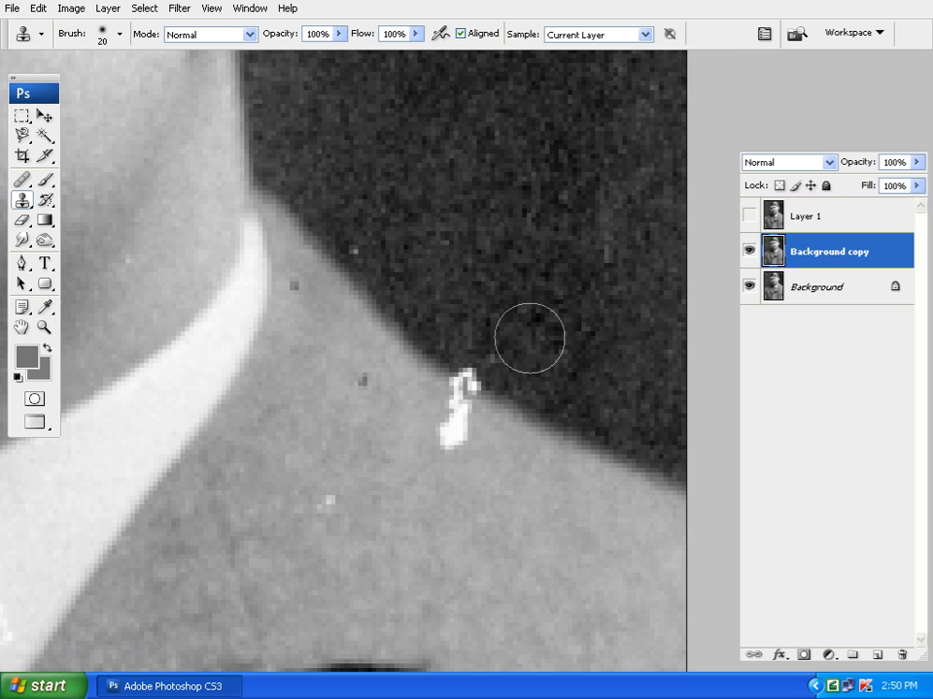
pyautogui.press('[')
pyautogui.keyDown('alt'); pyautogui.click(535, 343); pyautogui.keyUp('alt')
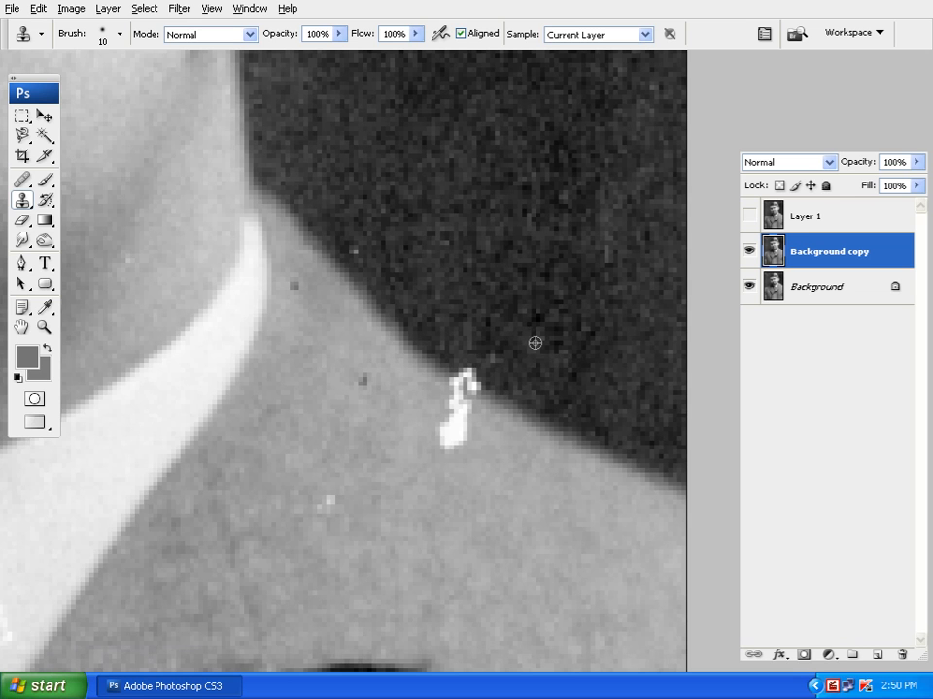
pyautogui.click(469, 376)
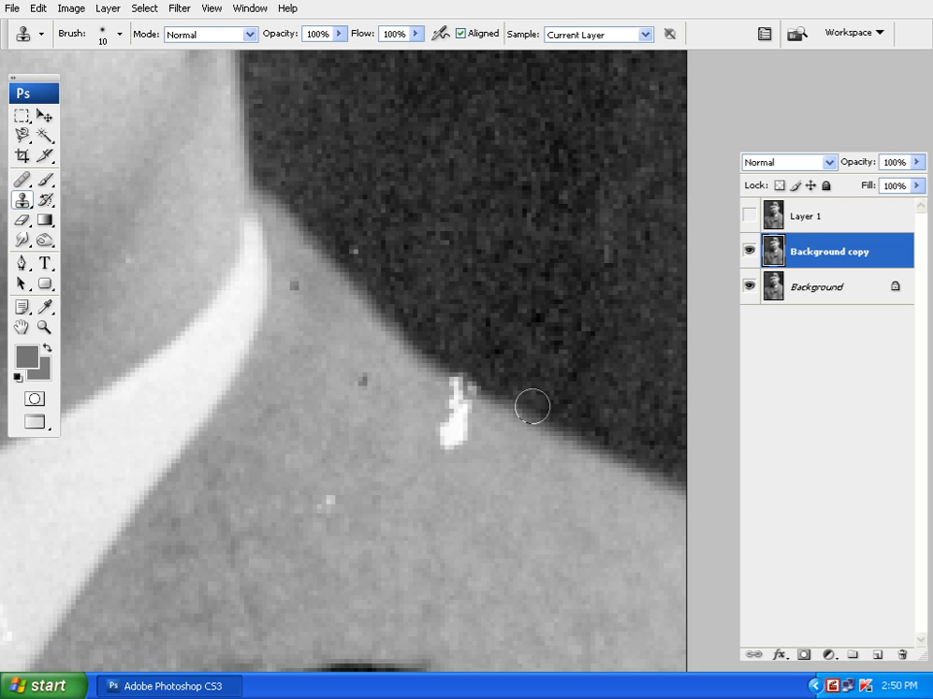
pyautogui.click(461, 386)
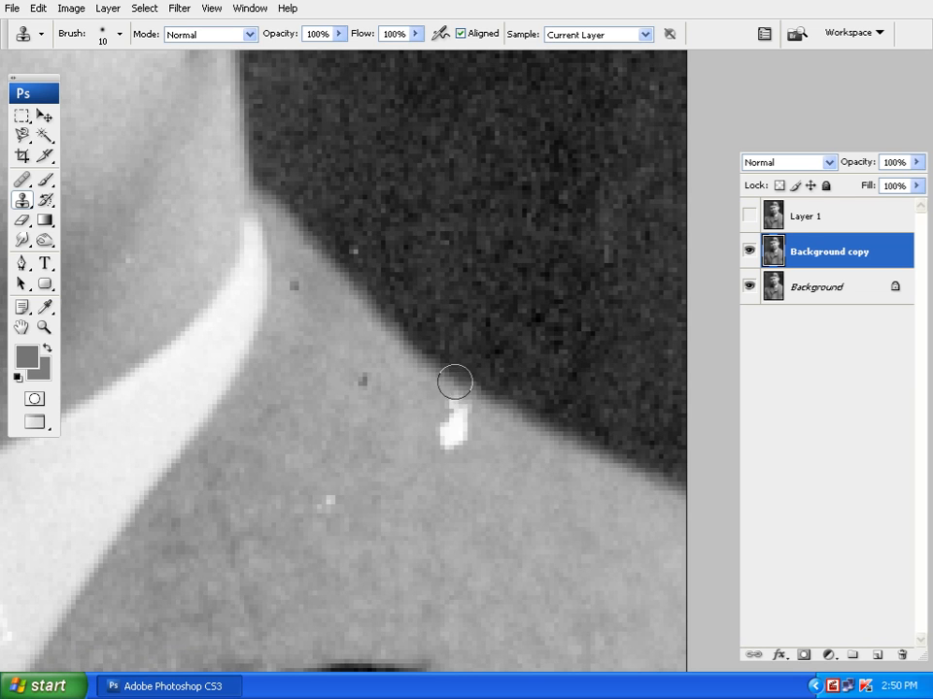
# Step: Sample clean jacket fabric and clone it over the rest of the white scratch on the shoulder
pyautogui.keyDown('alt'); pyautogui.click(508, 463); pyautogui.keyUp('alt')
pyautogui.click(461, 431)
pyautogui.click(451, 419)
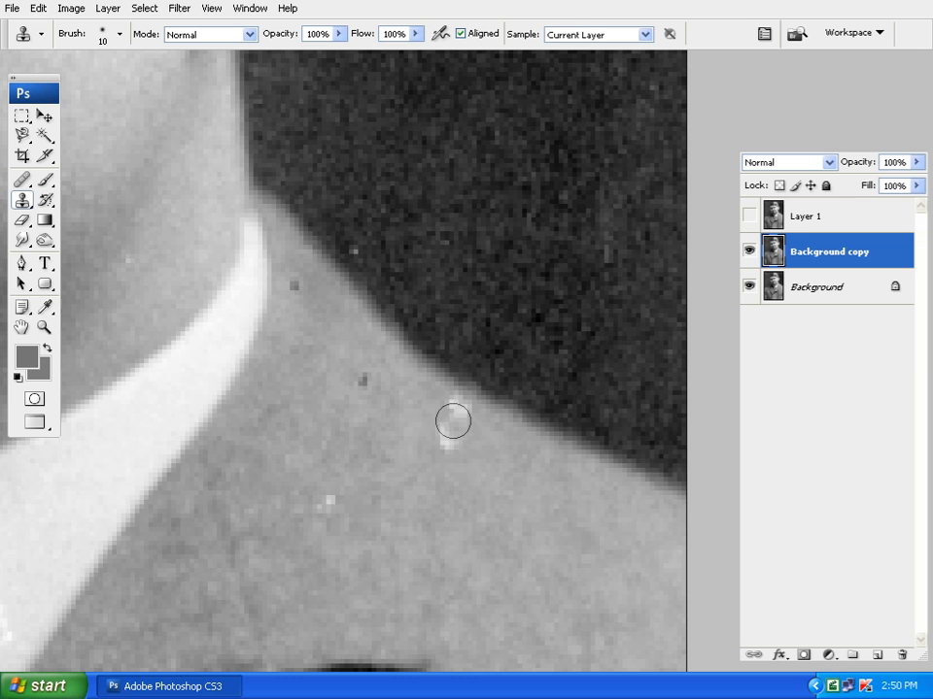
pyautogui.keyDown('alt'); pyautogui.click(466, 455); pyautogui.keyUp('alt')
pyautogui.click(433, 433)
# Step: Clone away the white nick on the ear's outer edge using the Clone Stamp at brush size 5
pyautogui.moveTo(378, 301)
pyautogui.mouseDown()
pyautogui.moveTo(453, 287)
pyautogui.moveTo(527, 412)
pyautogui.mouseUp()
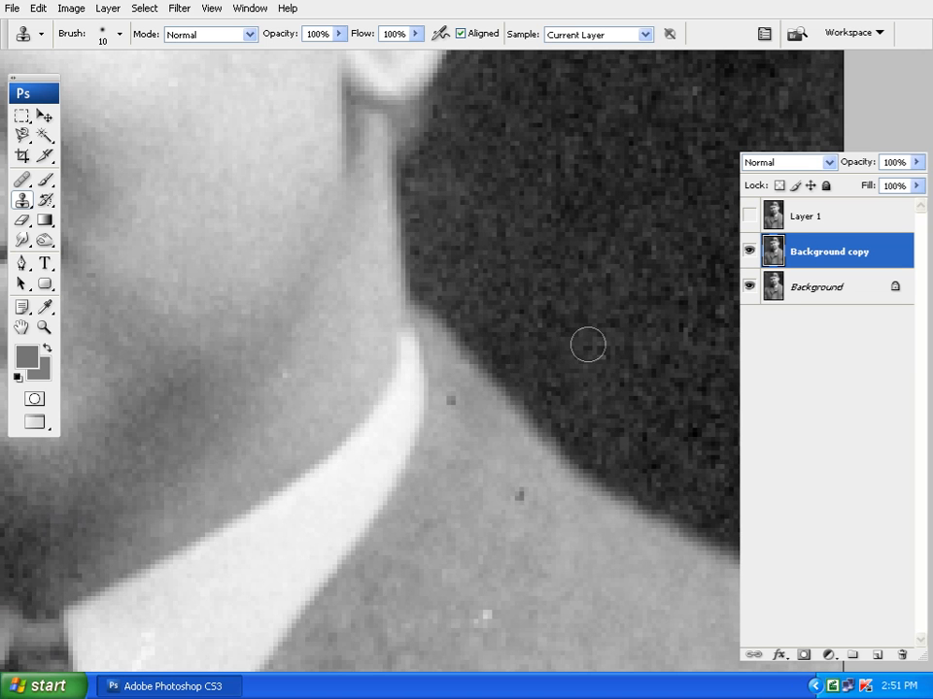
pyautogui.hotkey('ctrl', '-')
pyautogui.hotkey('ctrl', '-')
pyautogui.moveTo(469, 324); pyautogui.dragTo(498, 353)
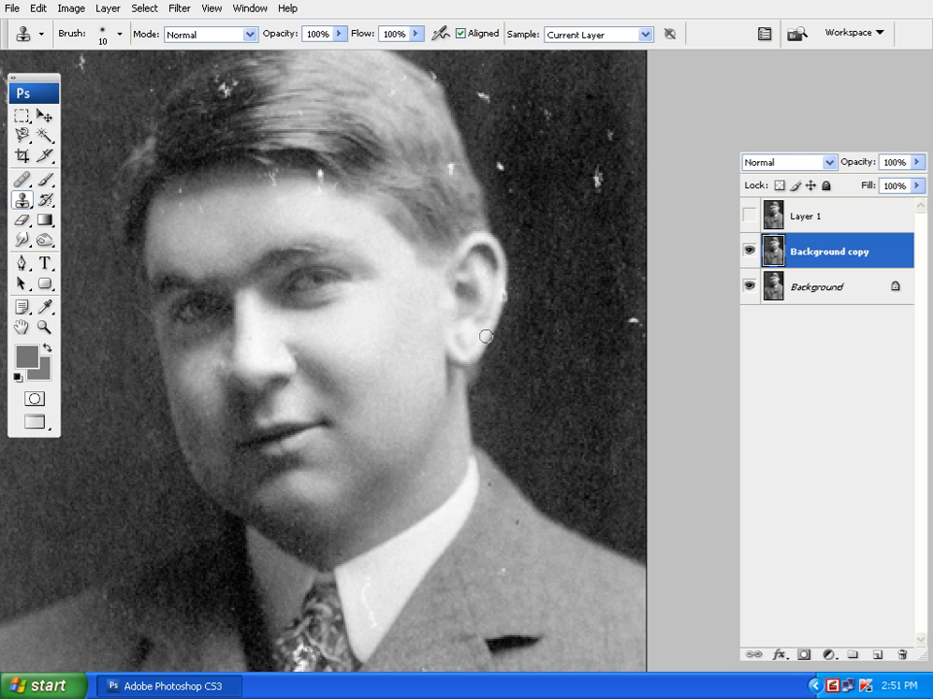
pyautogui.hotkey('ctrl', '+')
pyautogui.hotkey('ctrl', '+')
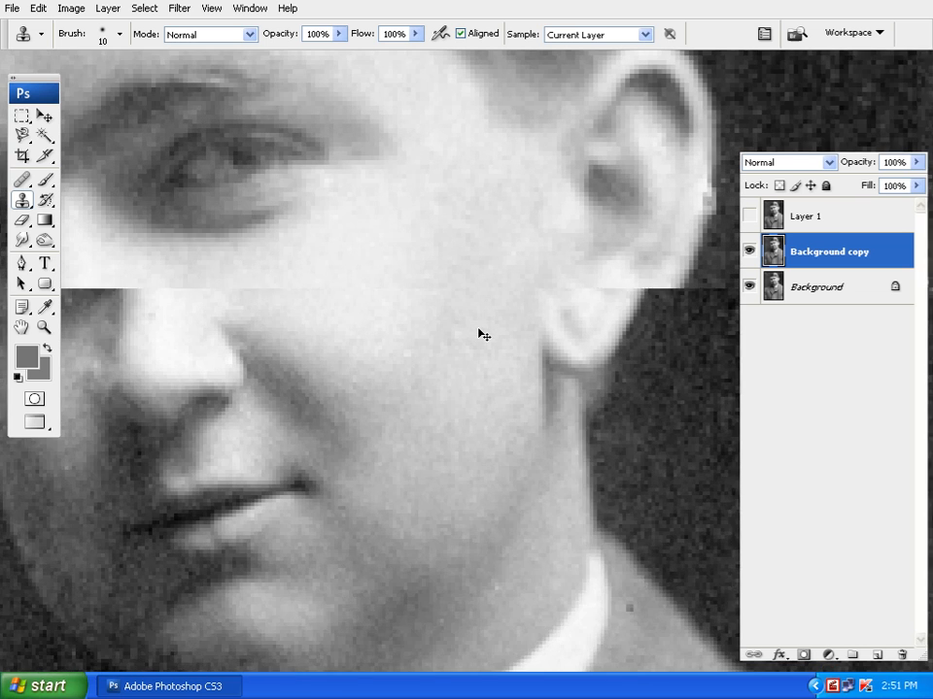
pyautogui.moveTo(475, 326); pyautogui.dragTo(407, 364)
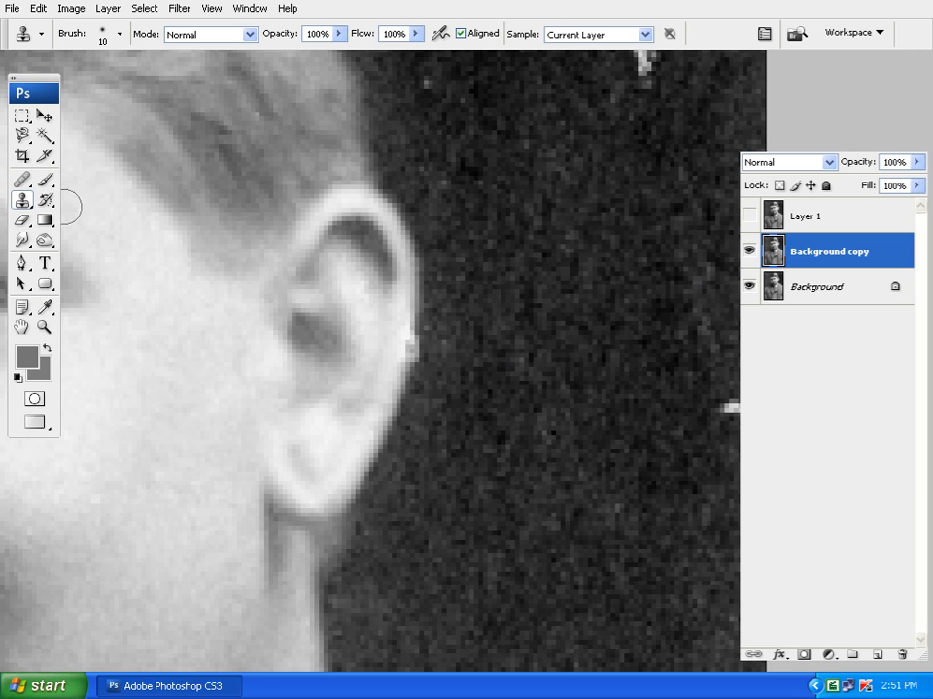
pyautogui.hotkey('ctrl', '=')
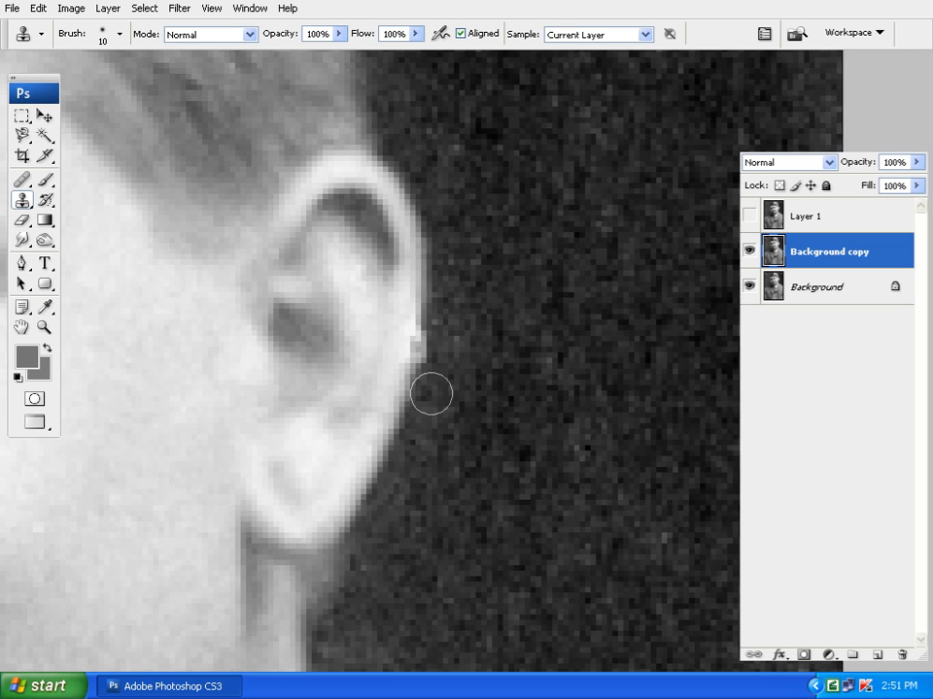
pyautogui.press('[')
pyautogui.press('[')
pyautogui.press('[')
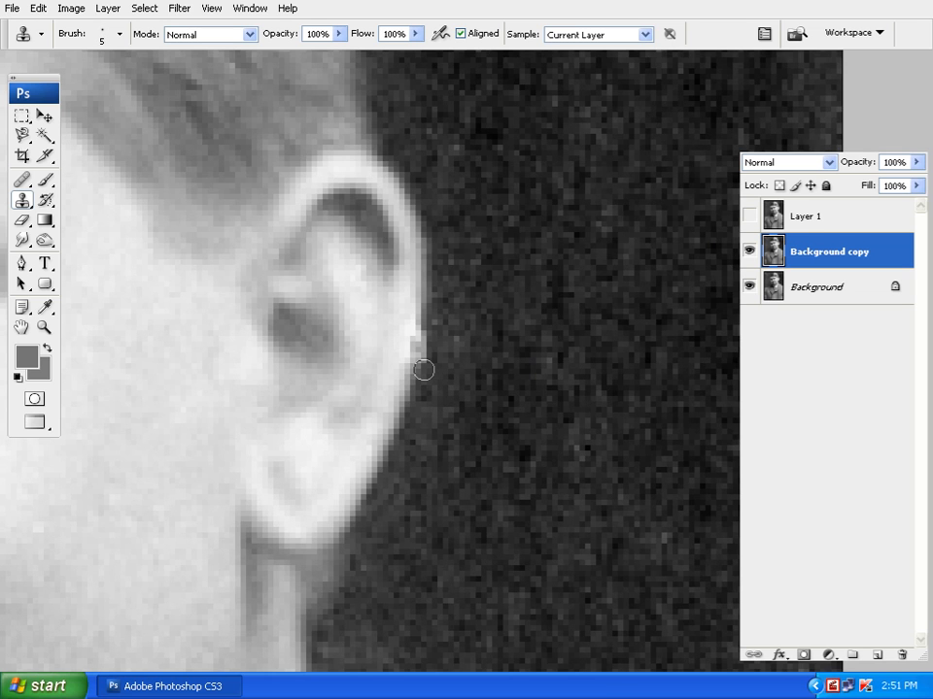
pyautogui.moveTo(425, 369)
pyautogui.mouseDown()
pyautogui.moveTo(427, 329)
pyautogui.moveTo(408, 345)
pyautogui.moveTo(412, 326)
pyautogui.mouseUp()
pyautogui.moveTo(475, 466); pyautogui.dragTo(497, 453)
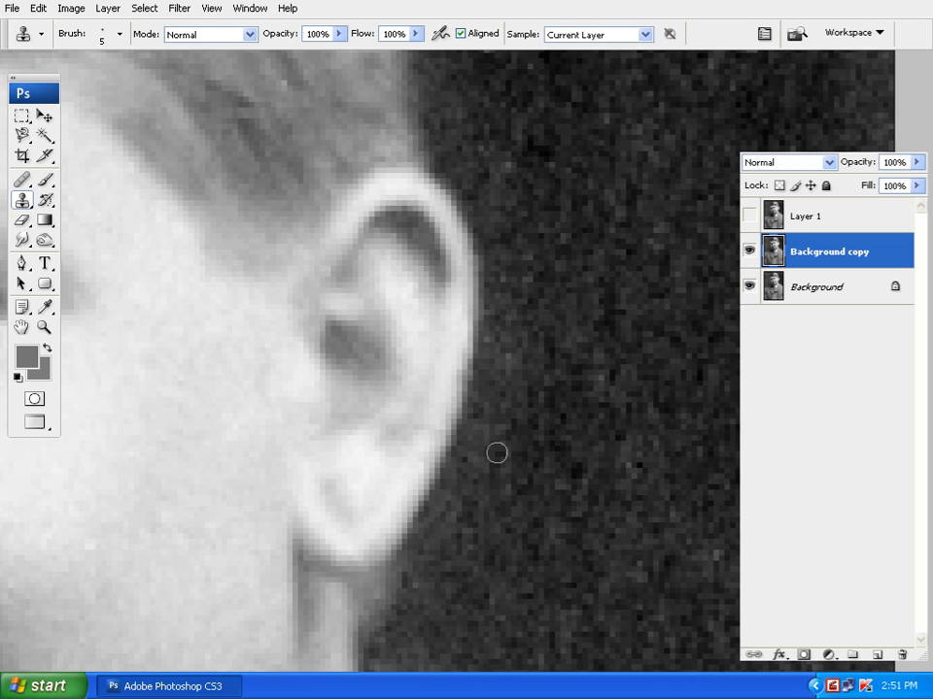
# Step: Try covering the white mark at the forehead's hairline with the Clone Stamp at brush size 10, and undo it
pyautogui.hotkey('ctrl', '-')
pyautogui.hotkey('ctrl', '-')
pyautogui.hotkey('ctrl', '-')
pyautogui.hotkey('ctrl', '-')
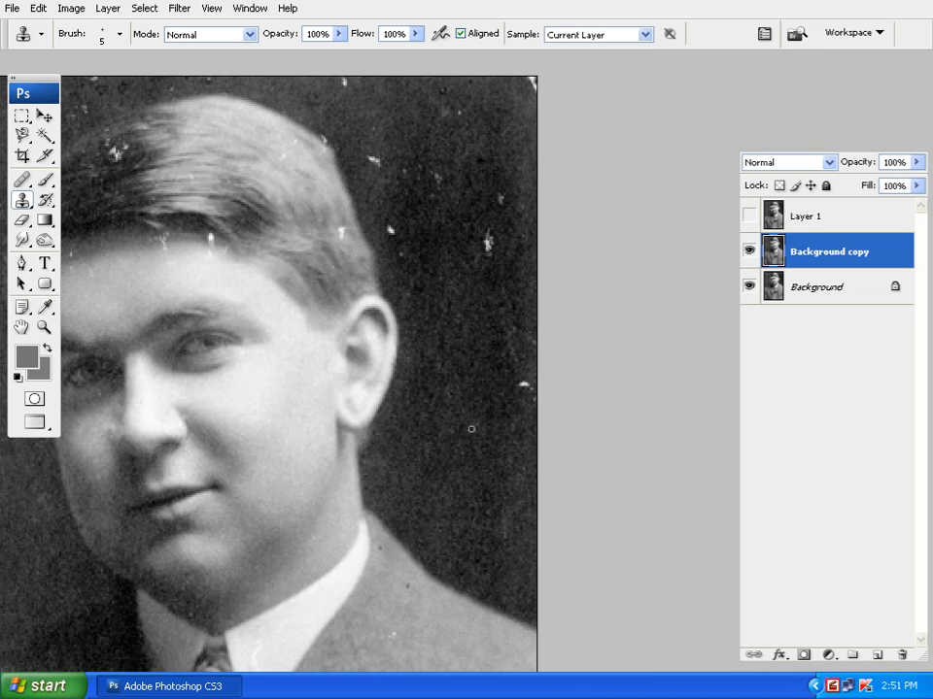
pyautogui.hotkey('ctrl', '-')
pyautogui.hotkey('ctrl', '+')
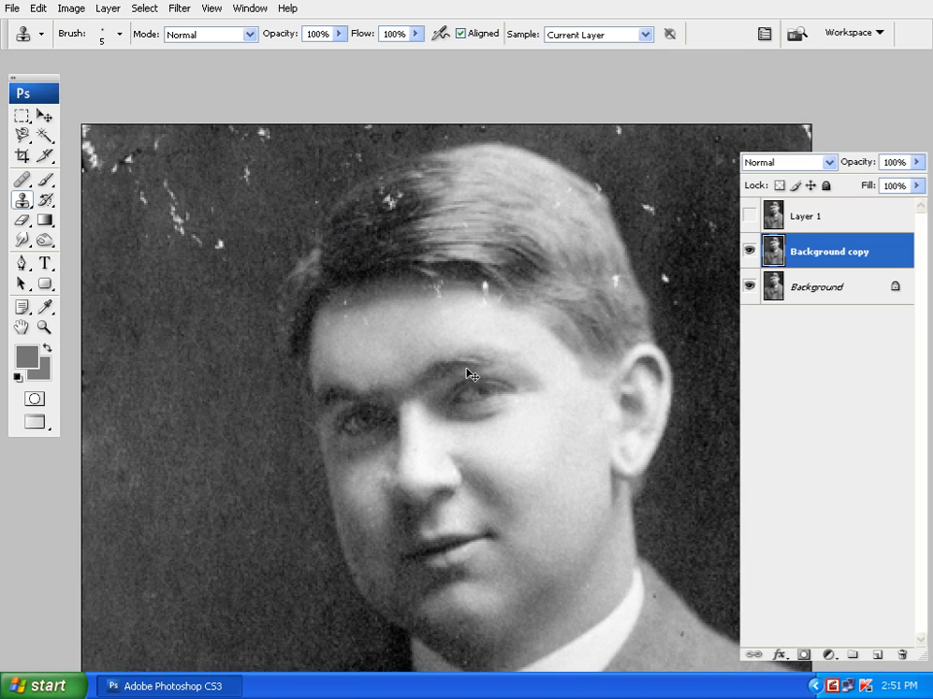
pyautogui.hotkey('ctrl', '+')
pyautogui.moveTo(438, 259); pyautogui.dragTo(444, 357)
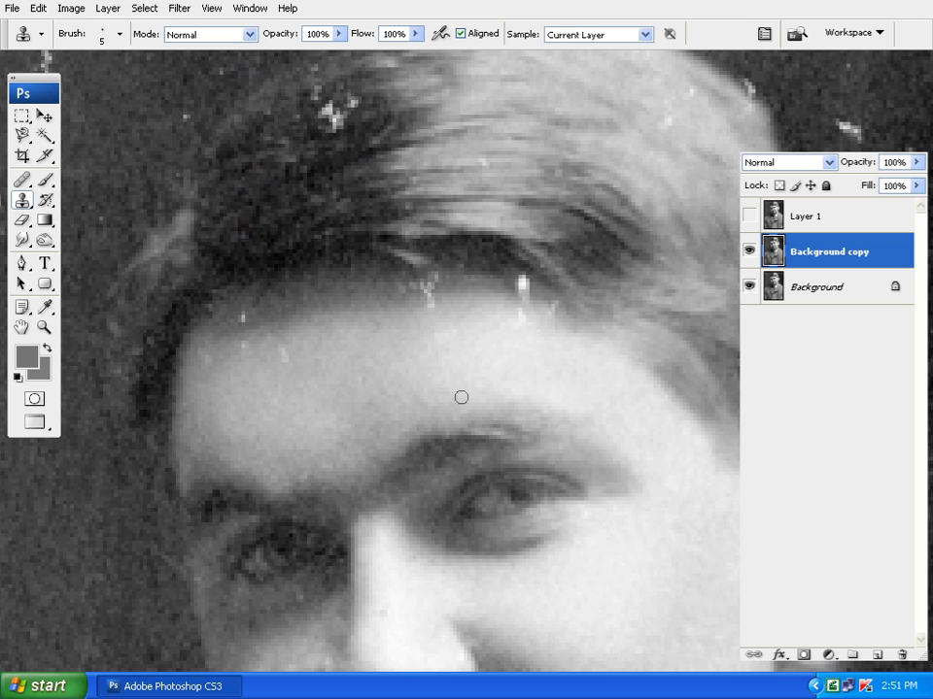
pyautogui.press(']')
pyautogui.press(']')
pyautogui.moveTo(423, 300)
pyautogui.mouseDown()
pyautogui.moveTo(423, 288)
pyautogui.moveTo(410, 291)
pyautogui.moveTo(427, 289)
pyautogui.mouseUp()
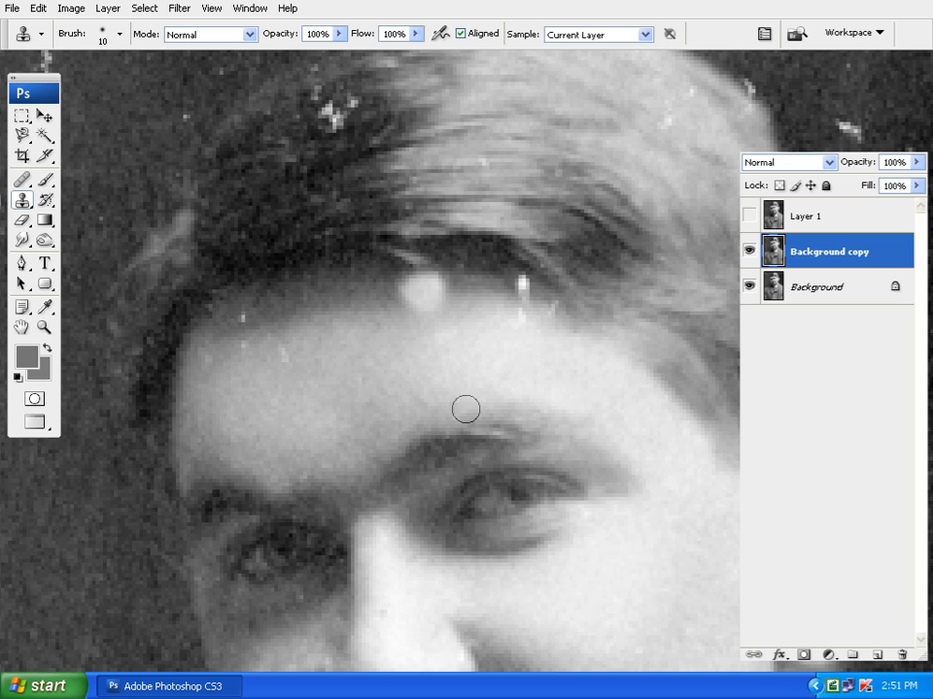
pyautogui.hotkey('ctrl', 'z')
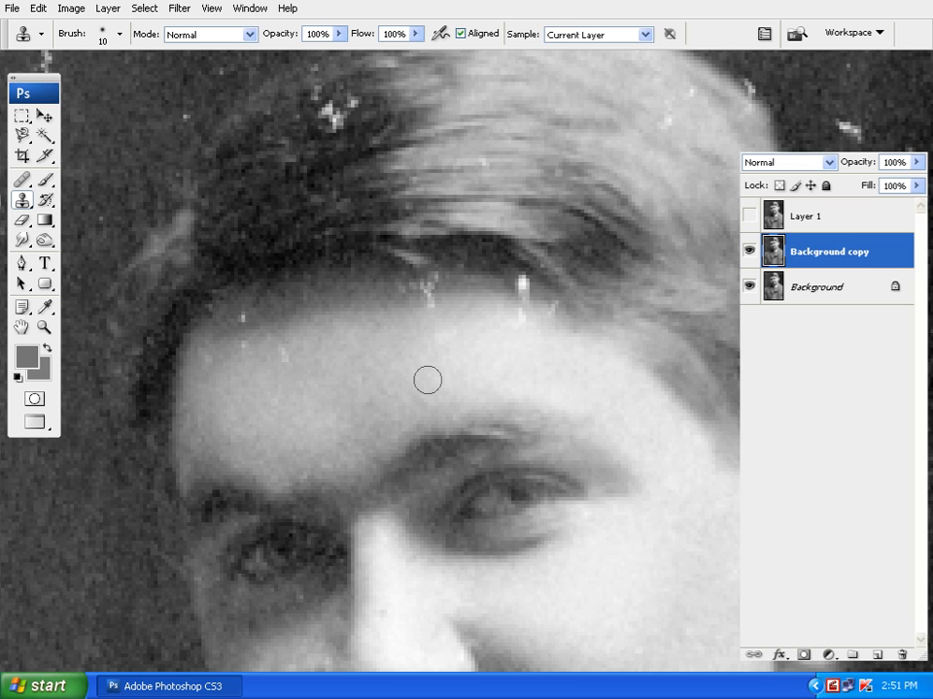
# Step: Heal the white marks along the hairline and upper forehead with the Healing Brush at size 10, sampling nearby forehead skin
pyautogui.click(21, 179)
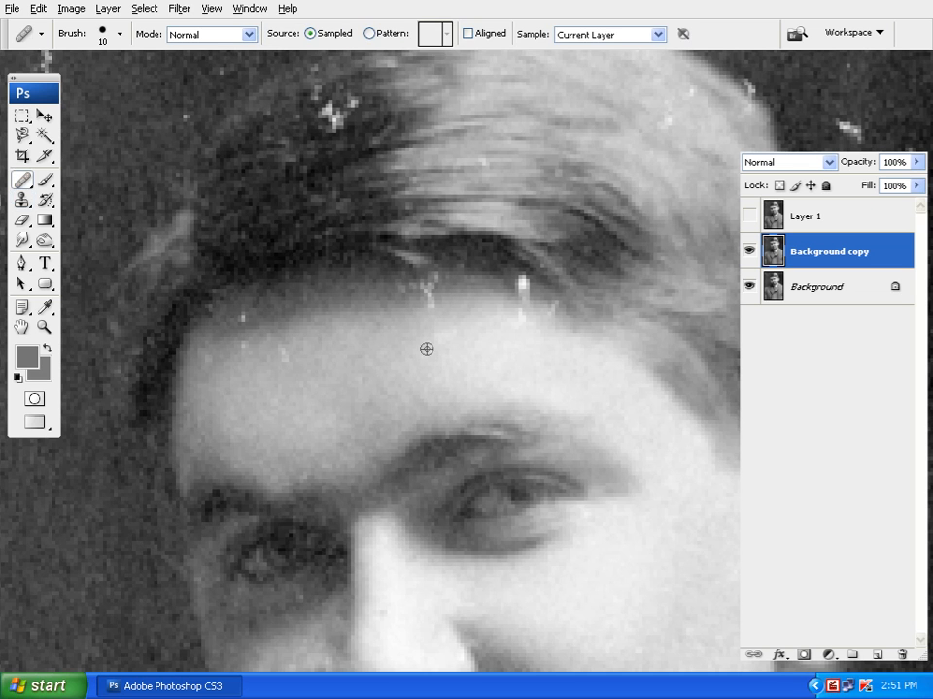
pyautogui.keyDown('alt'); pyautogui.click(392, 332); pyautogui.keyUp('alt')
pyautogui.moveTo(408, 295)
pyautogui.mouseDown()
pyautogui.moveTo(434, 292)
pyautogui.moveTo(415, 294)
pyautogui.mouseUp()
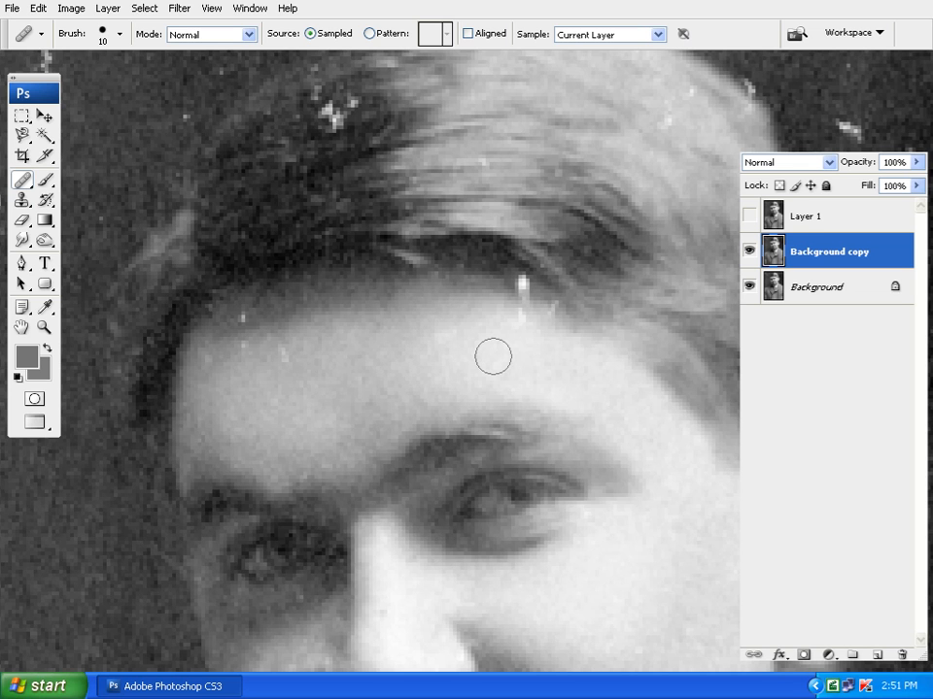
pyautogui.keyDown('alt'); pyautogui.click(475, 339); pyautogui.keyUp('alt')
pyautogui.click(520, 287)
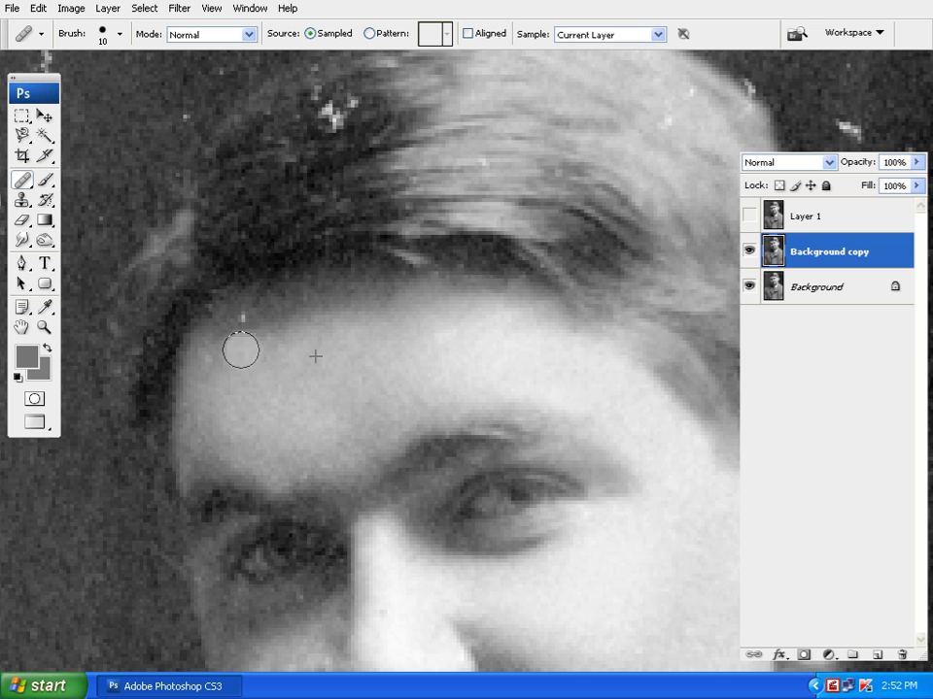
pyautogui.keyDown('alt'); pyautogui.click(282, 339); pyautogui.keyUp('alt')
pyautogui.click(254, 317)
pyautogui.keyDown('alt'); pyautogui.click(284, 304); pyautogui.keyUp('alt')
pyautogui.click(242, 318)
# Step: Heal the white specks in the dark hair with the Healing Brush at size 10, sampling nearby dark hair
pyautogui.moveTo(325, 330); pyautogui.dragTo(266, 417)
pyautogui.keyDown('alt'); pyautogui.click(335, 224); pyautogui.keyUp('alt')
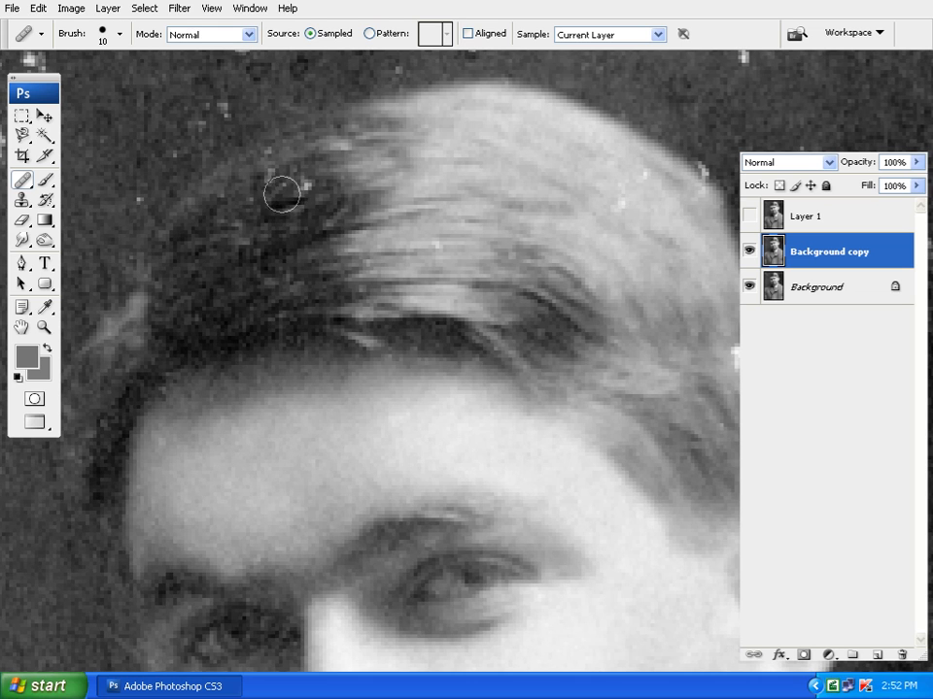
pyautogui.click(286, 202)
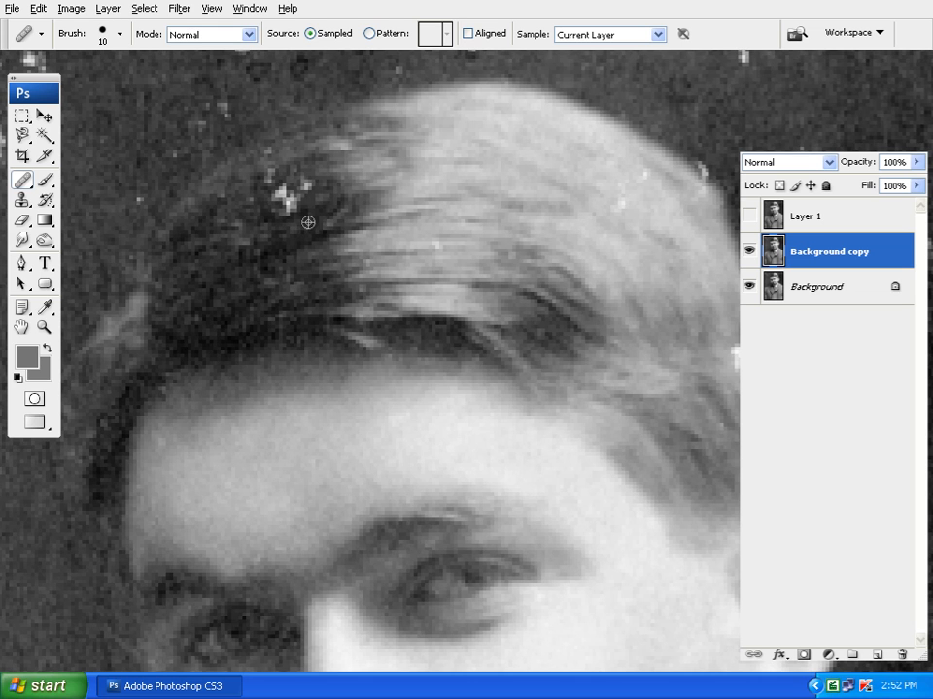
pyautogui.click(282, 197)
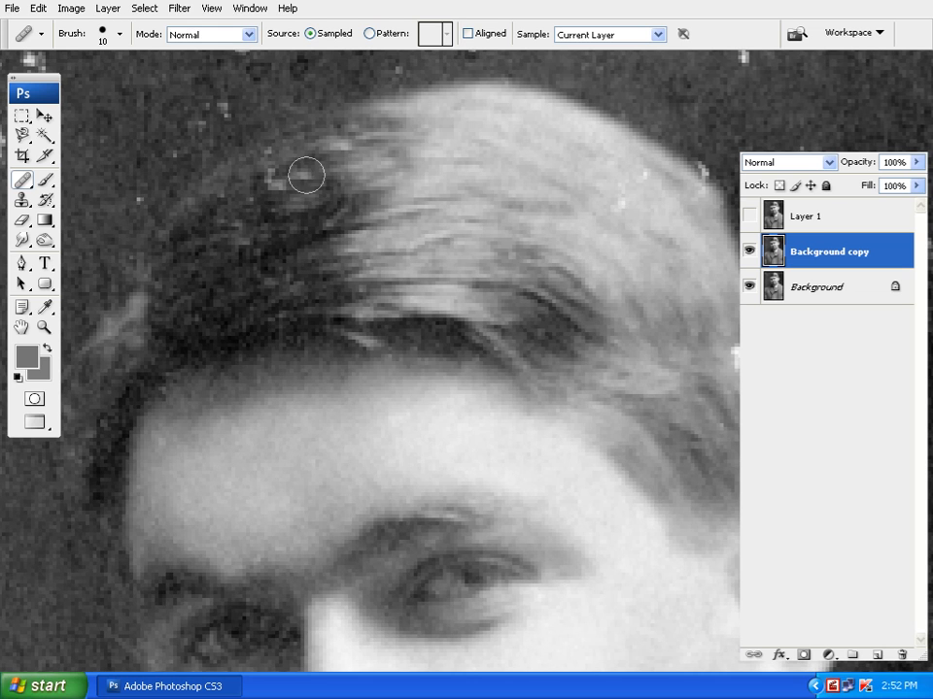
# Step: Heal the leftover light smudges in the dark hair, taking fresh samples from the clean dark strands beside them
pyautogui.moveTo(500, 242); pyautogui.dragTo(425, 221)
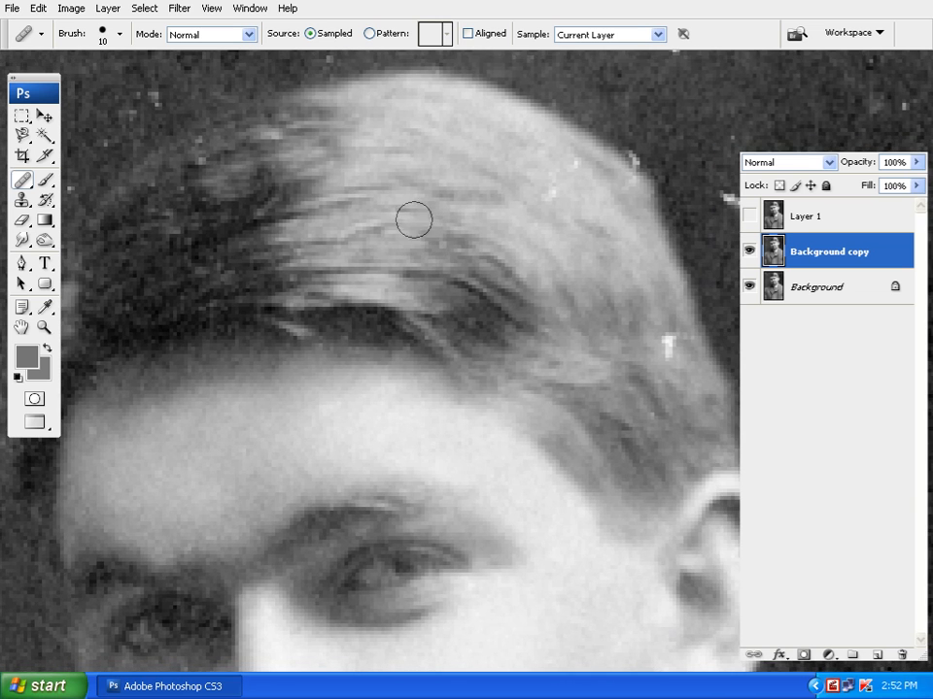
pyautogui.click(264, 207)
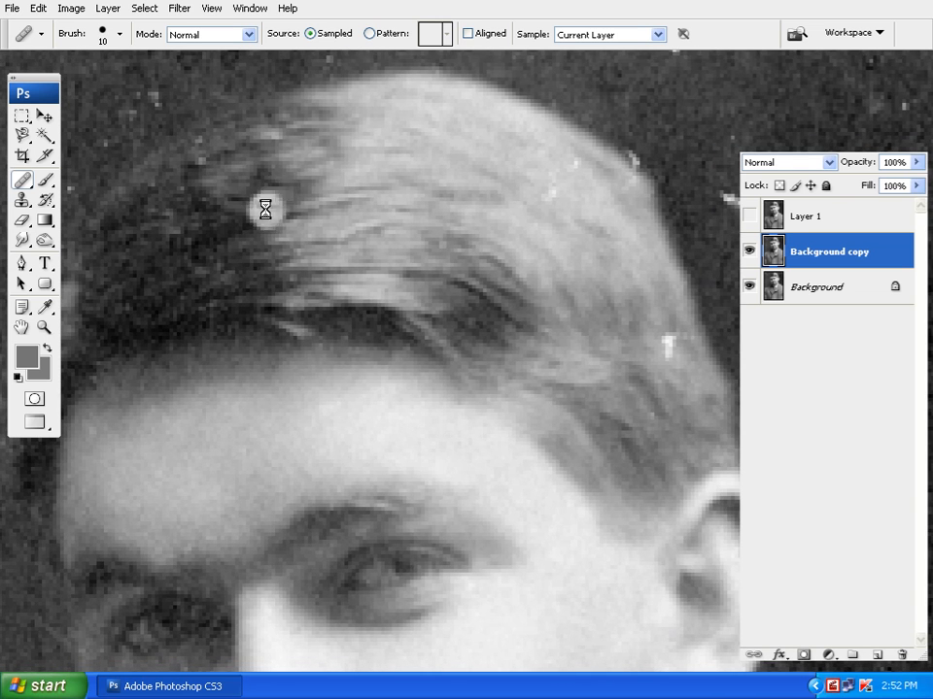
pyautogui.click(237, 214)
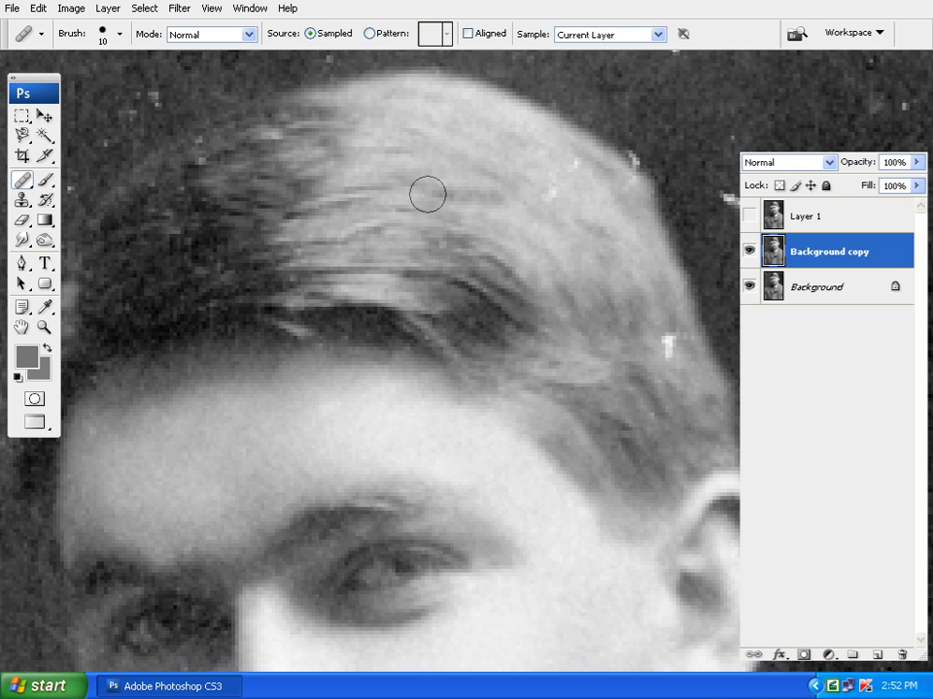
pyautogui.keyDown('alt'); pyautogui.click(221, 231); pyautogui.keyUp('alt')
pyautogui.click(243, 217)
pyautogui.click(279, 202)
pyautogui.keyDown('alt'); pyautogui.click(208, 206); pyautogui.keyUp('alt')
pyautogui.click(233, 201)
pyautogui.click(258, 190)
# Step: Heal the white marks on the light hair above the ear and near the crown, sampling adjacent clean hair
pyautogui.moveTo(443, 210); pyautogui.dragTo(368, 208)
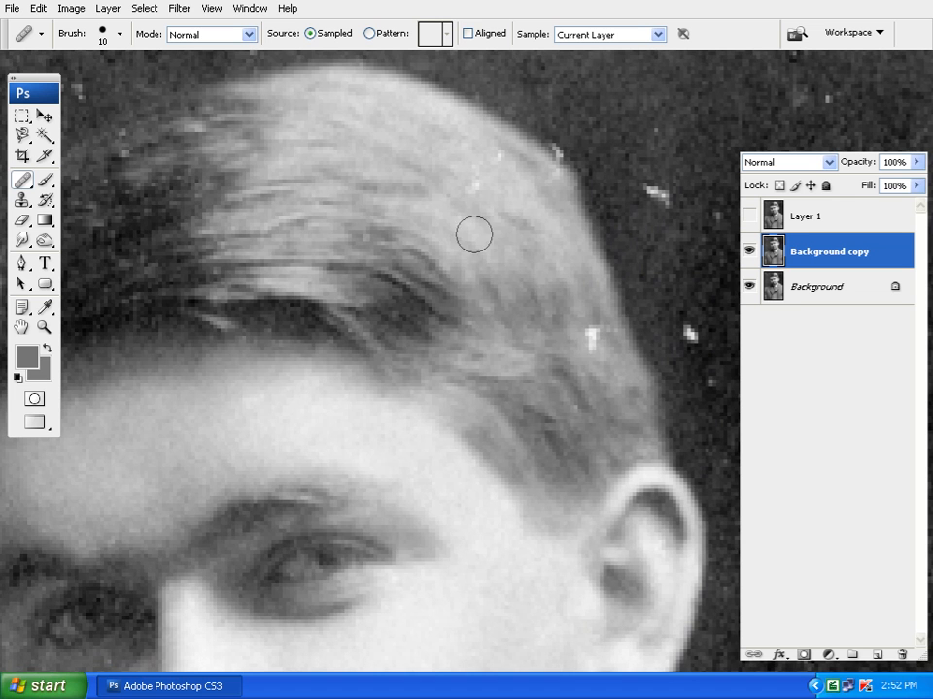
pyautogui.keyDown('alt'); pyautogui.click(567, 311); pyautogui.keyUp('alt')
pyautogui.click(583, 333)
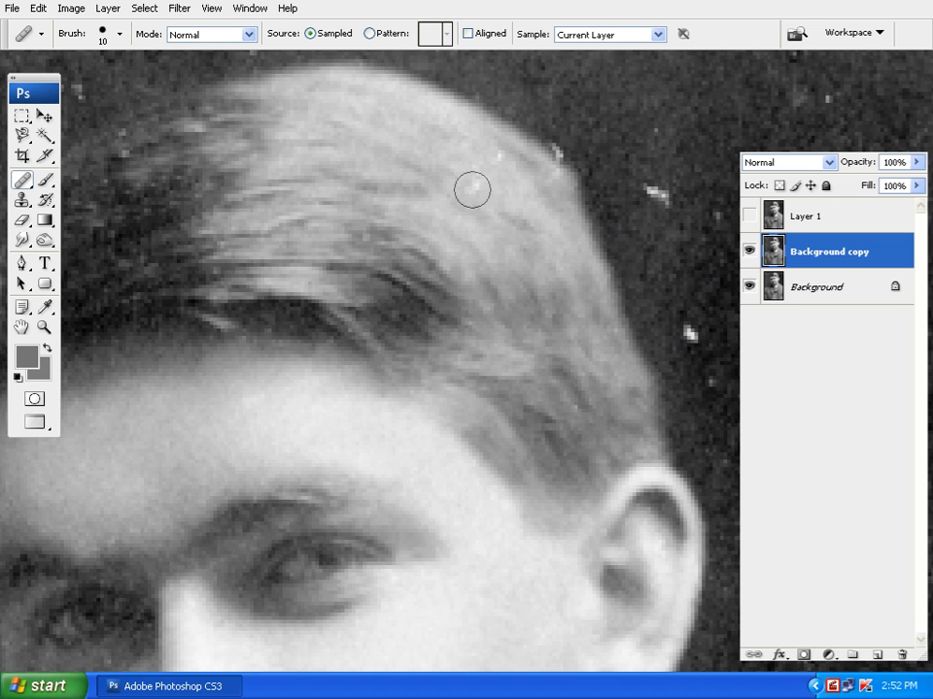
pyautogui.moveTo(497, 188); pyautogui.dragTo(585, 282)
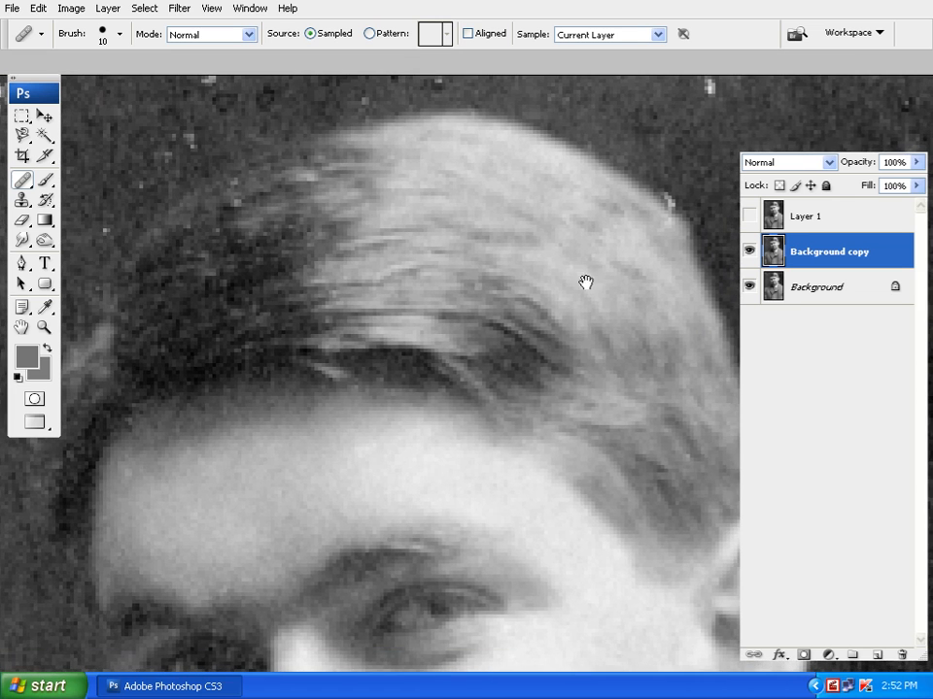
pyautogui.keyDown('alt'); pyautogui.click(528, 192); pyautogui.keyUp('alt')
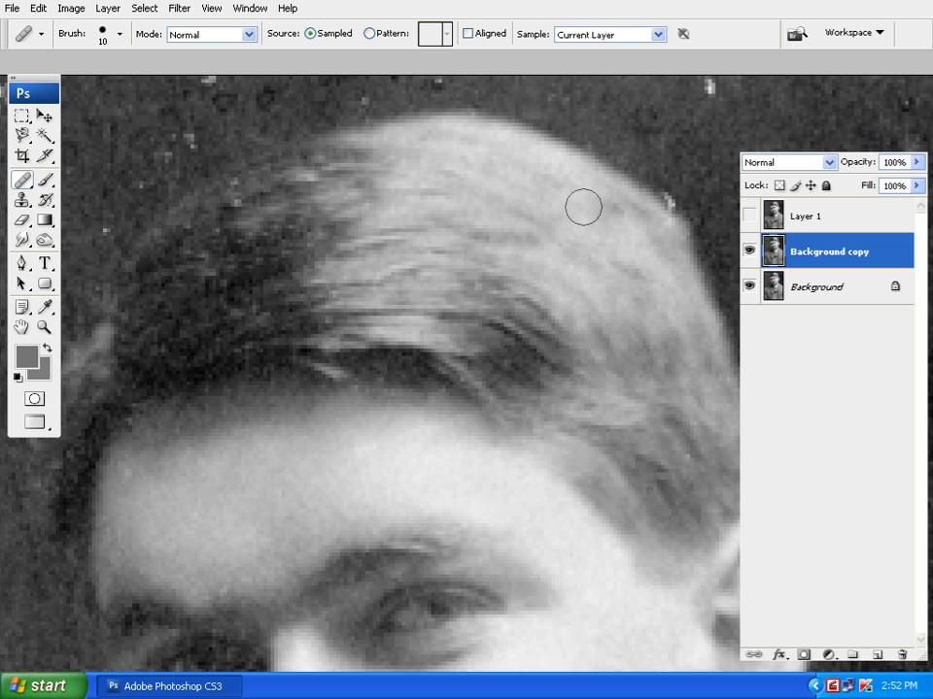
# Step: Review the whole portrait and point out the retouching tools, switching to the Spot Healing Brush and to the Clone Stamp
pyautogui.moveTo(488, 282); pyautogui.dragTo(626, 372)
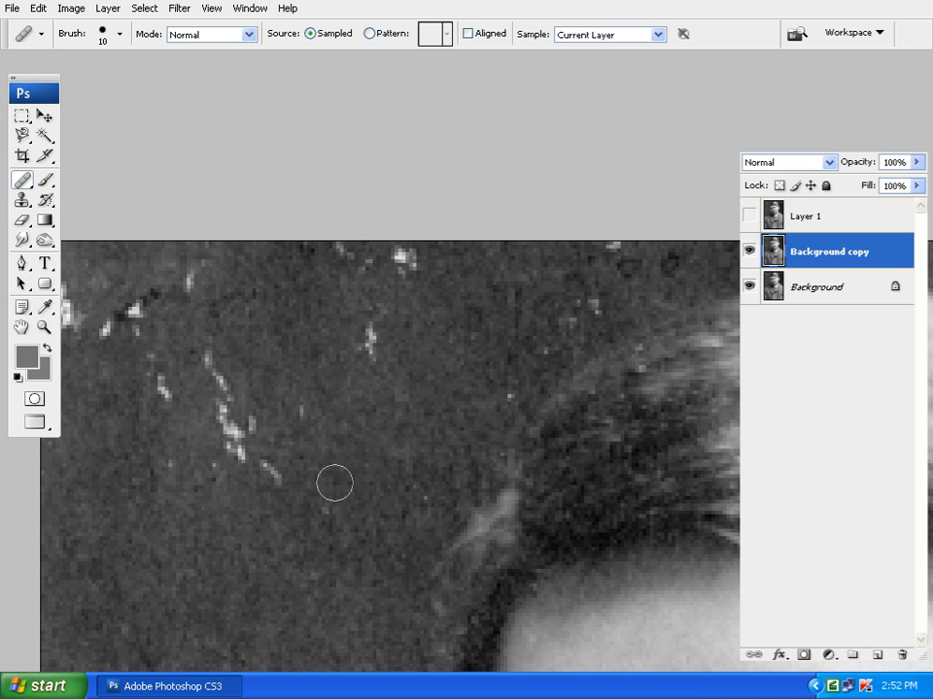
pyautogui.scroll(-3, 375, 463)
pyautogui.moveTo(375, 463); pyautogui.dragTo(462, 380)
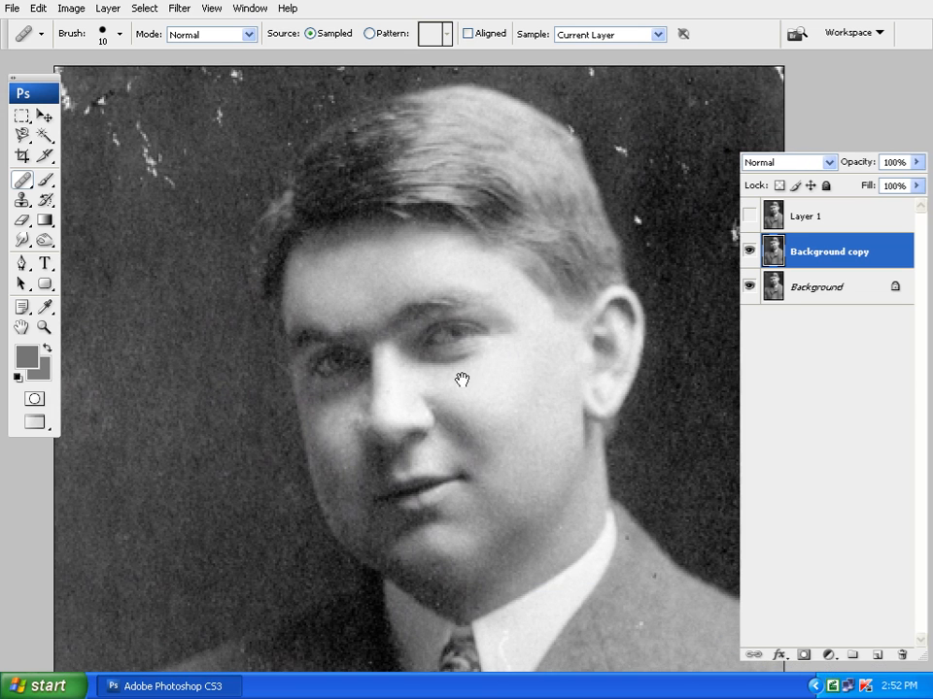
pyautogui.click(19, 182)
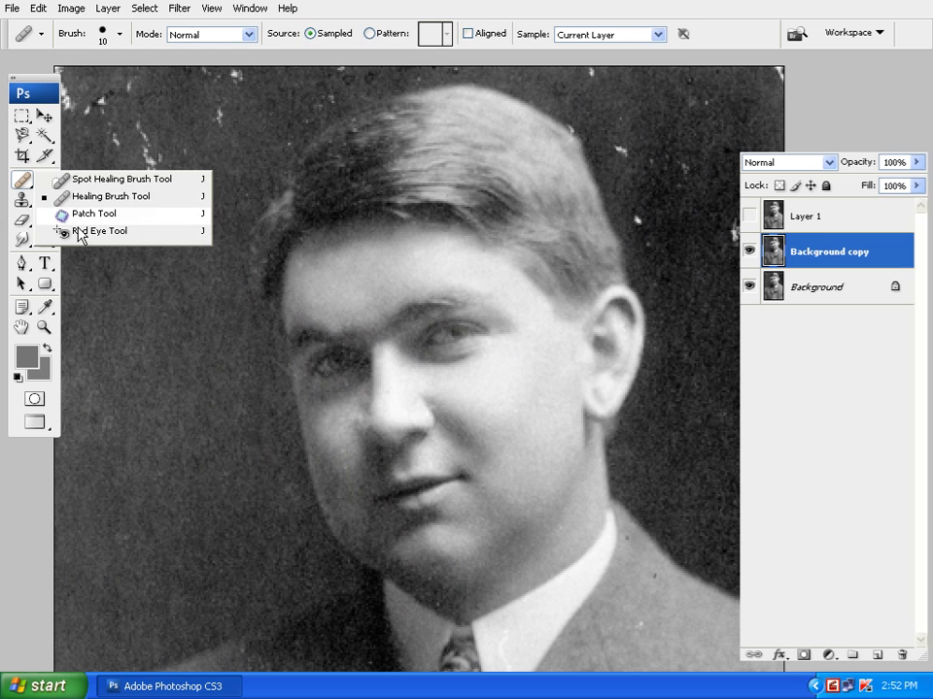
pyautogui.click(77, 179)
pyautogui.click(22, 200)
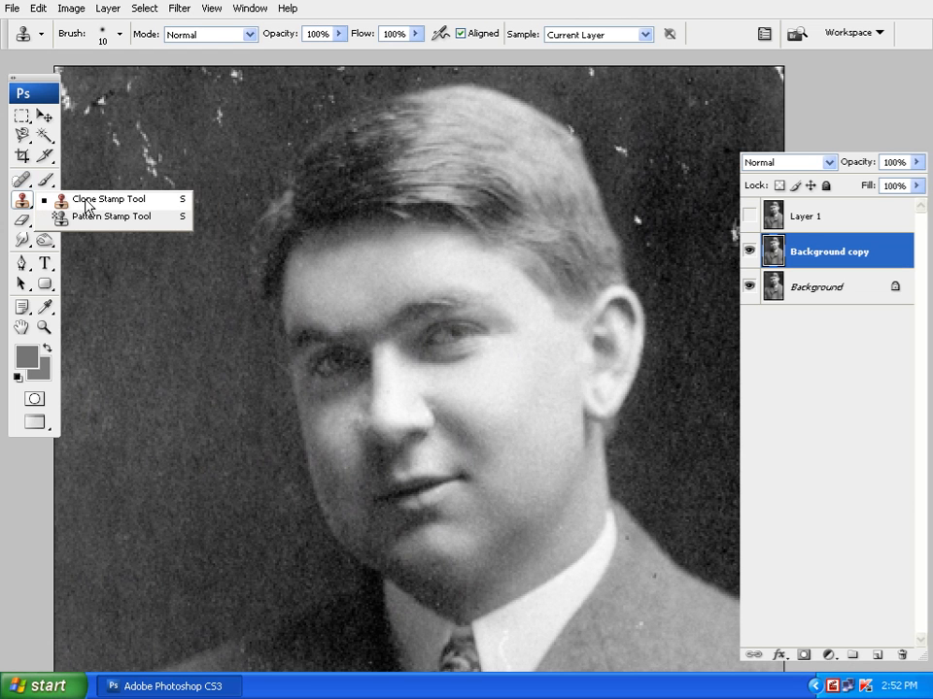
pyautogui.click(85, 201)
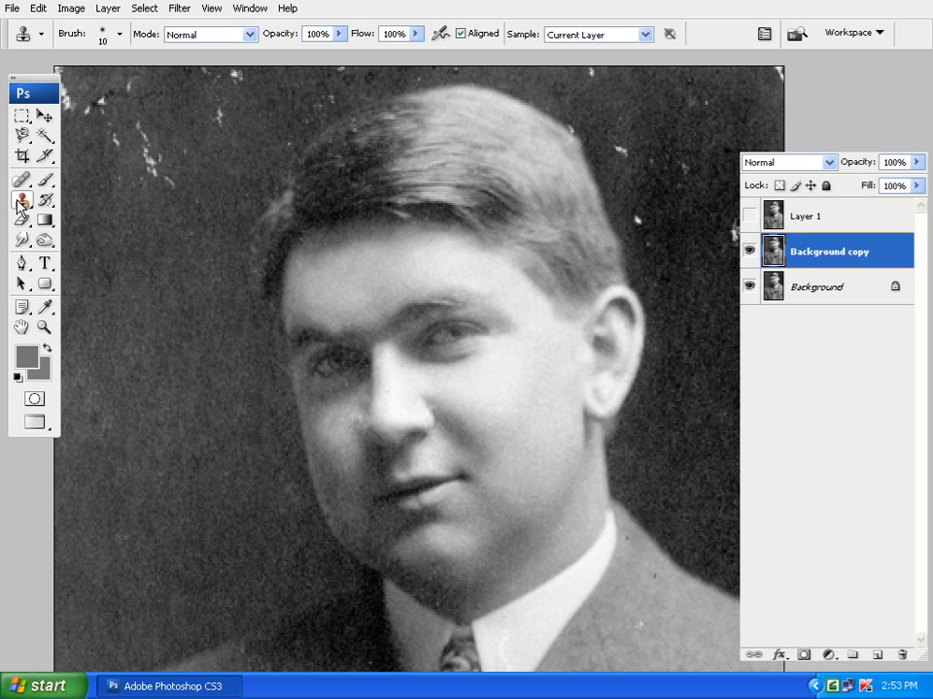
# Step: Return to the standard screen mode and minimize both the old portrait and the picture1.jpg windows
pyautogui.press('f')
pyautogui.press('f')
pyautogui.press('f')
pyautogui.press('f')
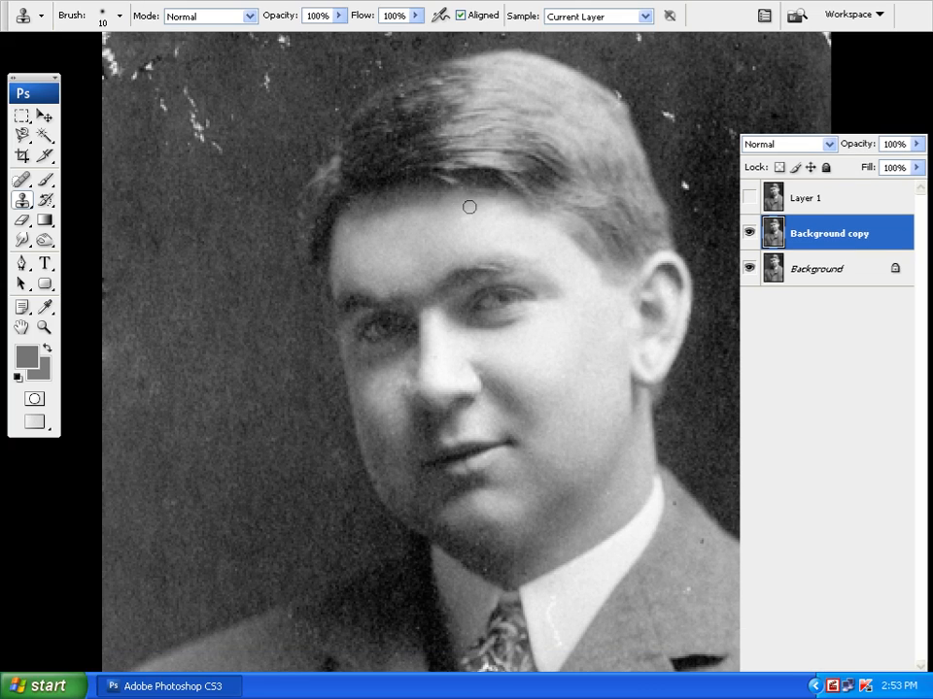
pyautogui.press('f')
pyautogui.click(542, 93)
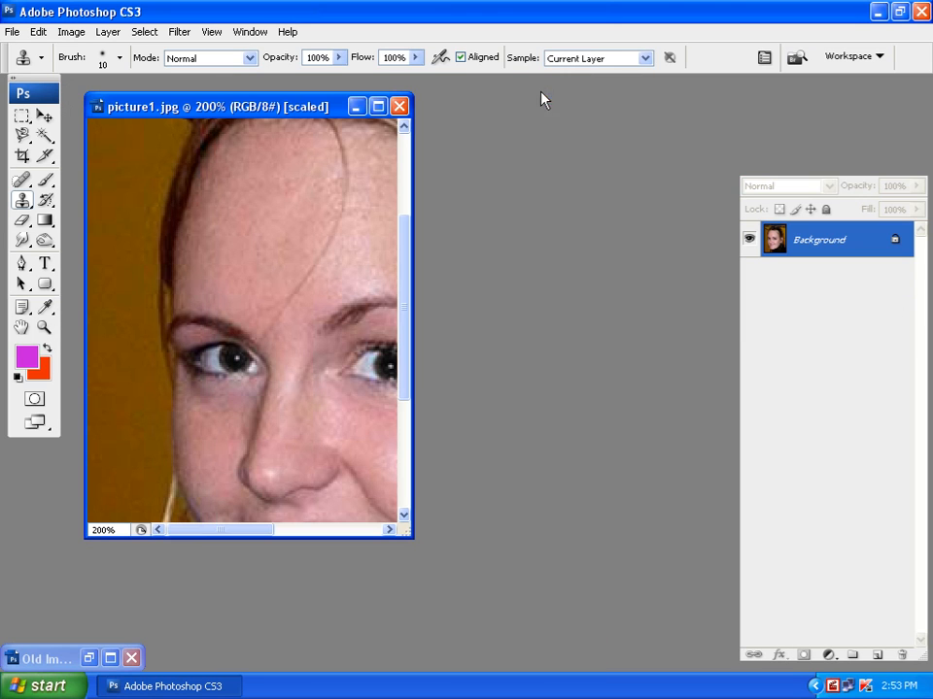
pyautogui.click(356, 107)
# Step: Open perception__by_Pretty_As_A_Picture.jpg from the Retouch Image folder in Project Image, browsing the files as thumbnails
pyautogui.hotkey('ctrl', 'o')
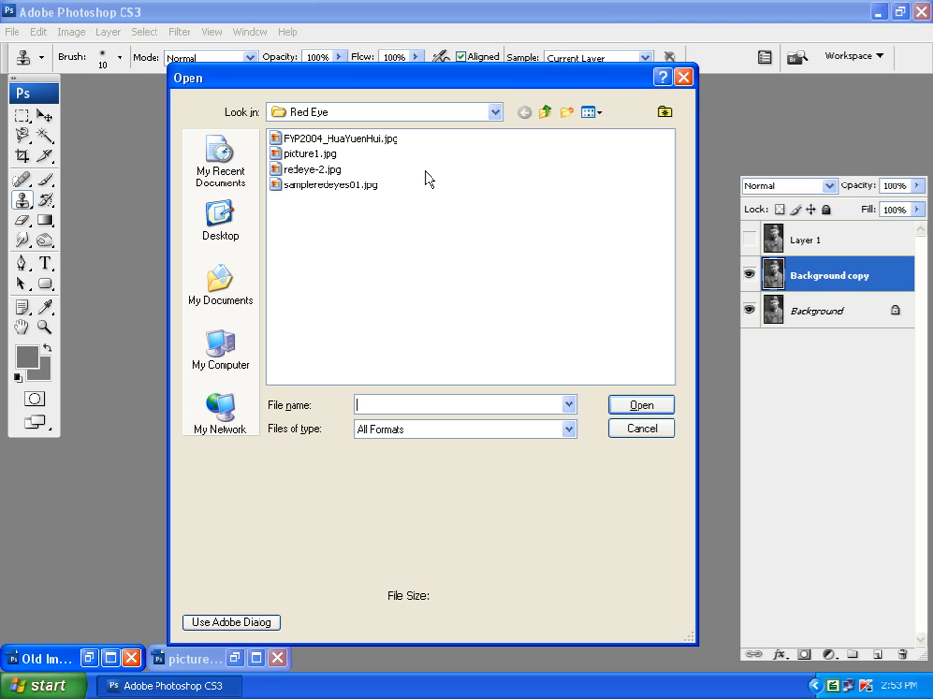
pyautogui.click(438, 115)
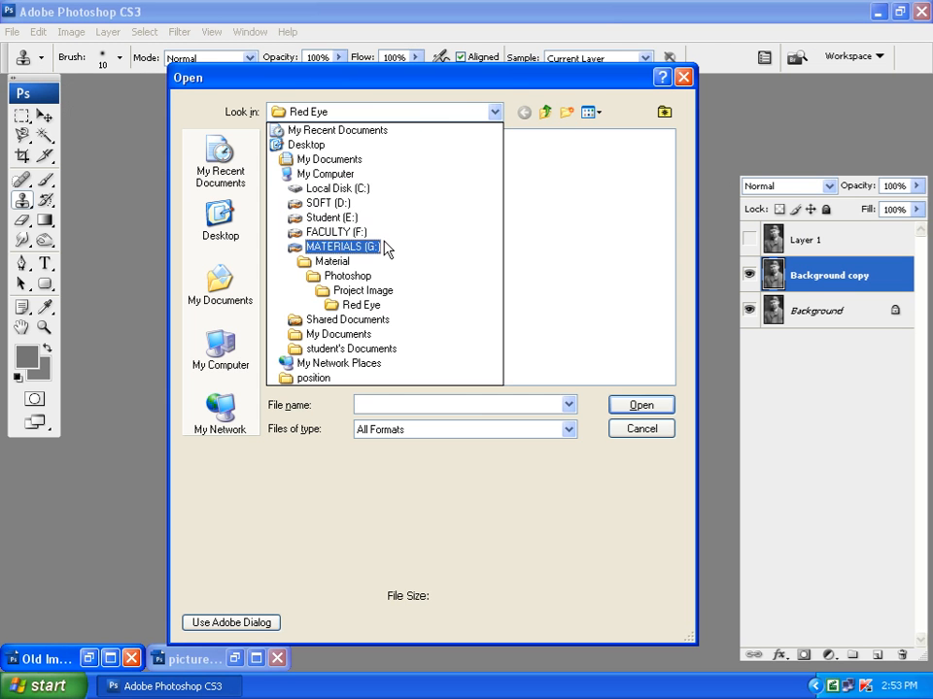
pyautogui.click(377, 296)
pyautogui.click(318, 204)
pyautogui.doubleClick(311, 266)
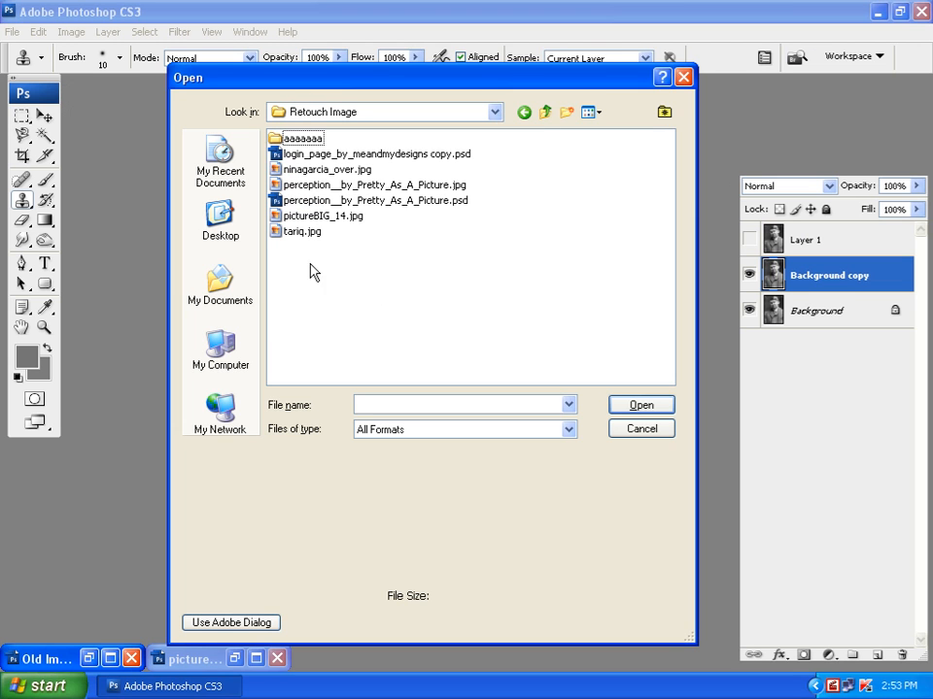
pyautogui.click(591, 112)
pyautogui.click(588, 133)
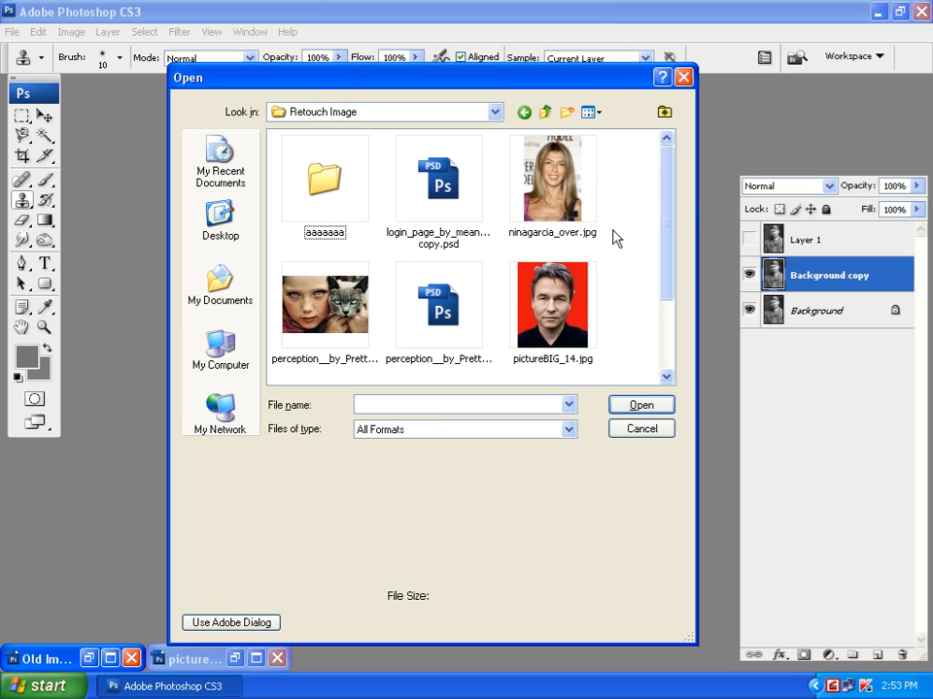
pyautogui.click(359, 304)
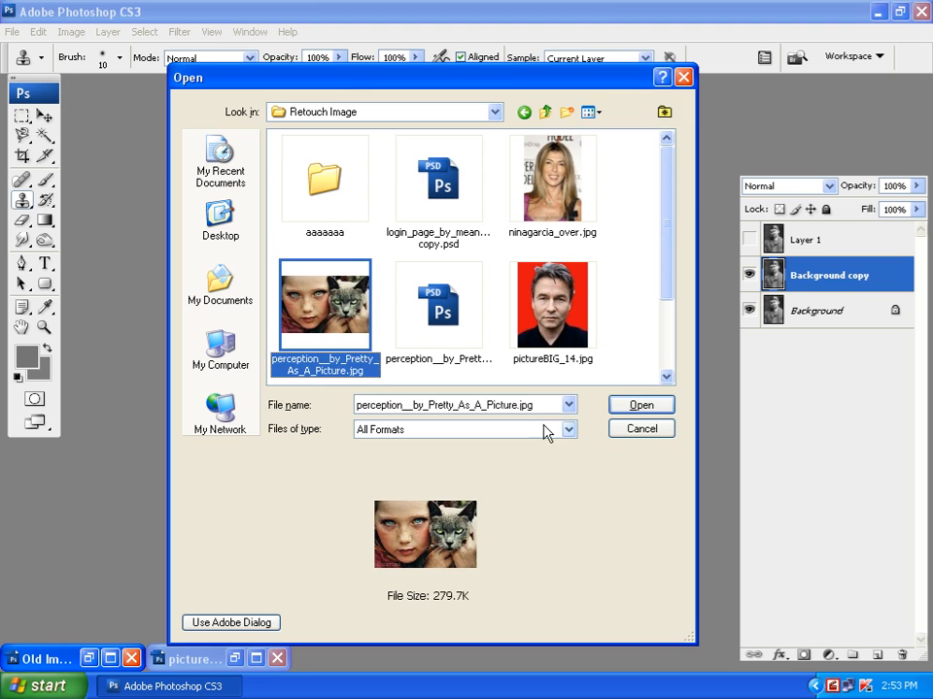
pyautogui.click(630, 406)
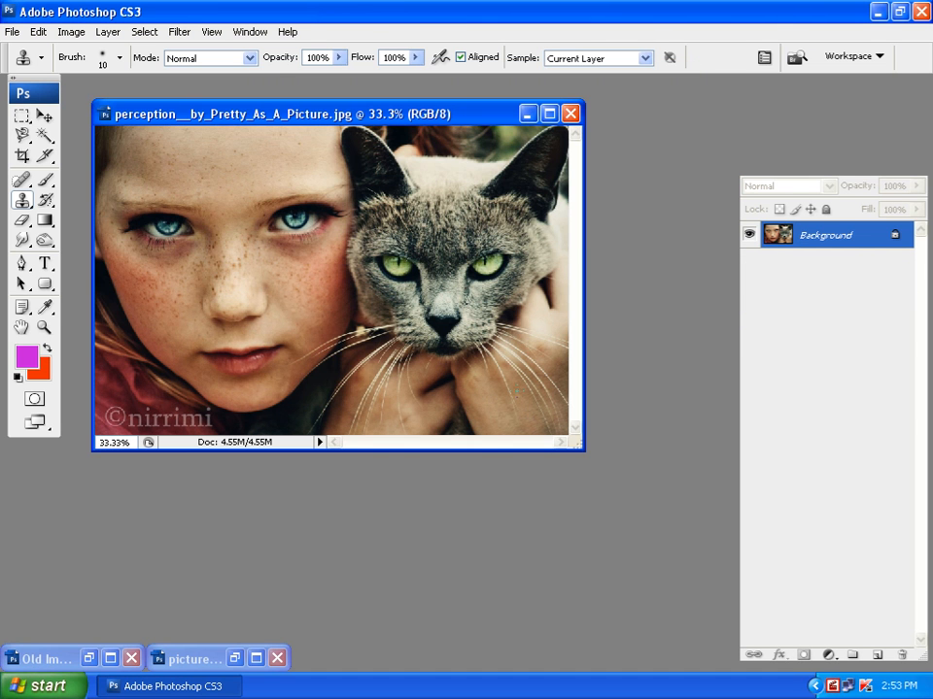
pyautogui.press('f')
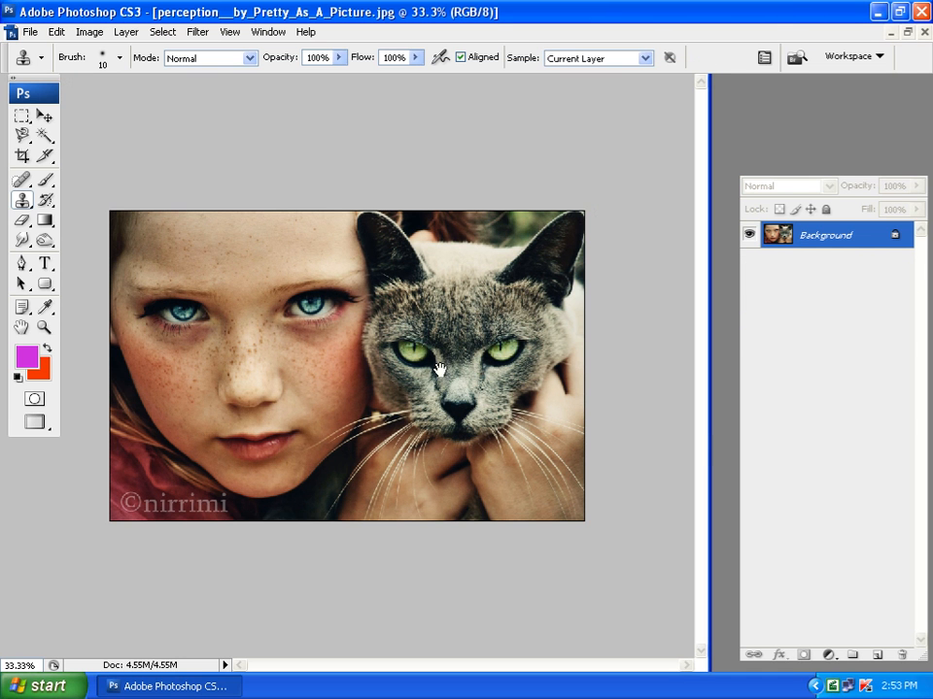
pyautogui.press('f')
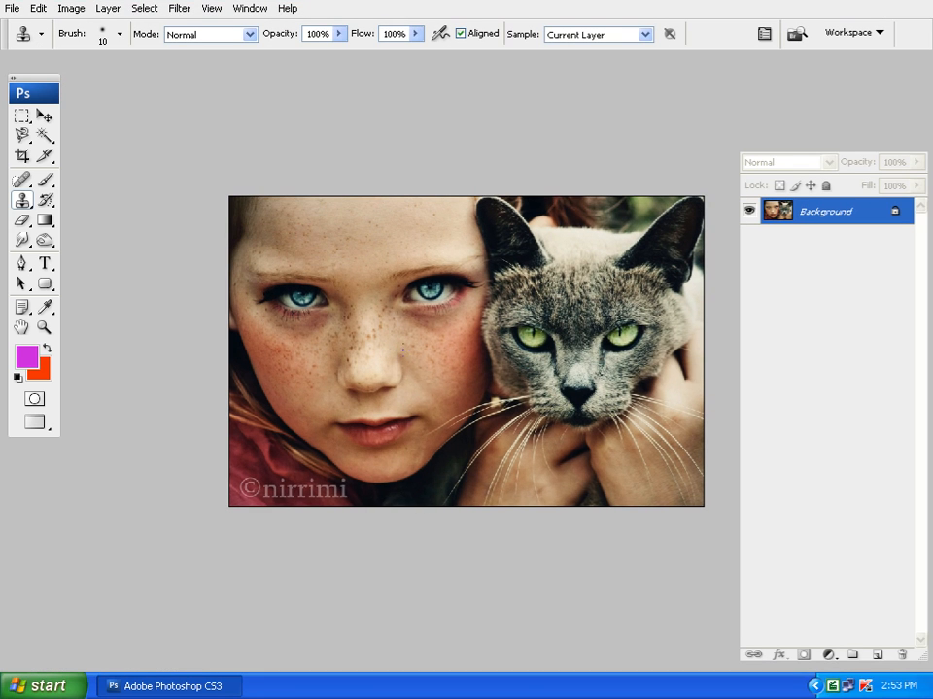
pyautogui.press('f')
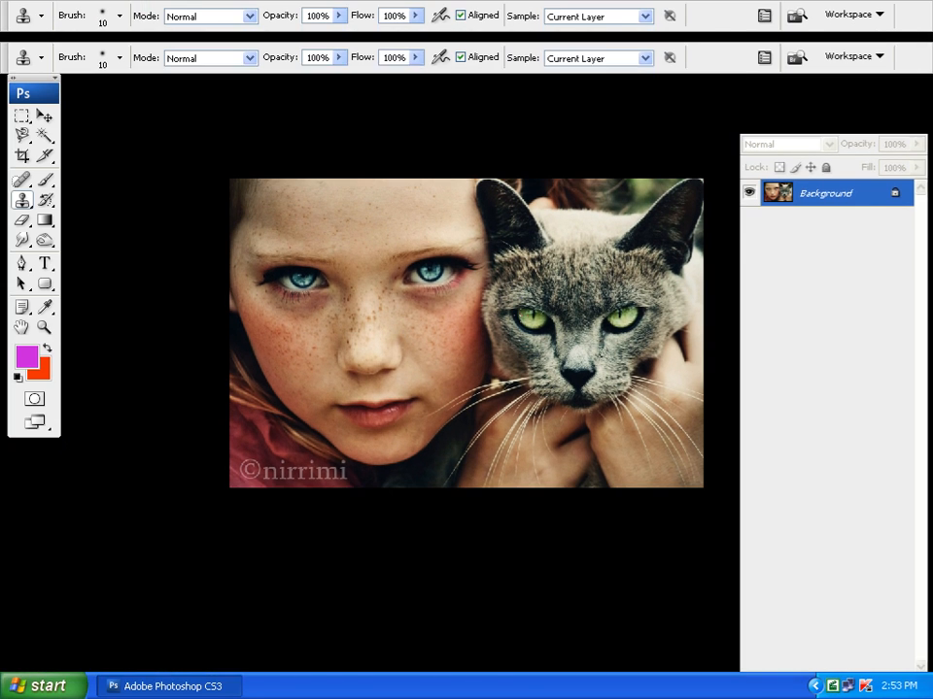
pyautogui.press('f')
pyautogui.hotkey('ctrl', 'w')
# Step: Duplicate the image under its default copy name and duplicate its Background layer in full-screen mode with the menu bar
pyautogui.rightClick(290, 111)
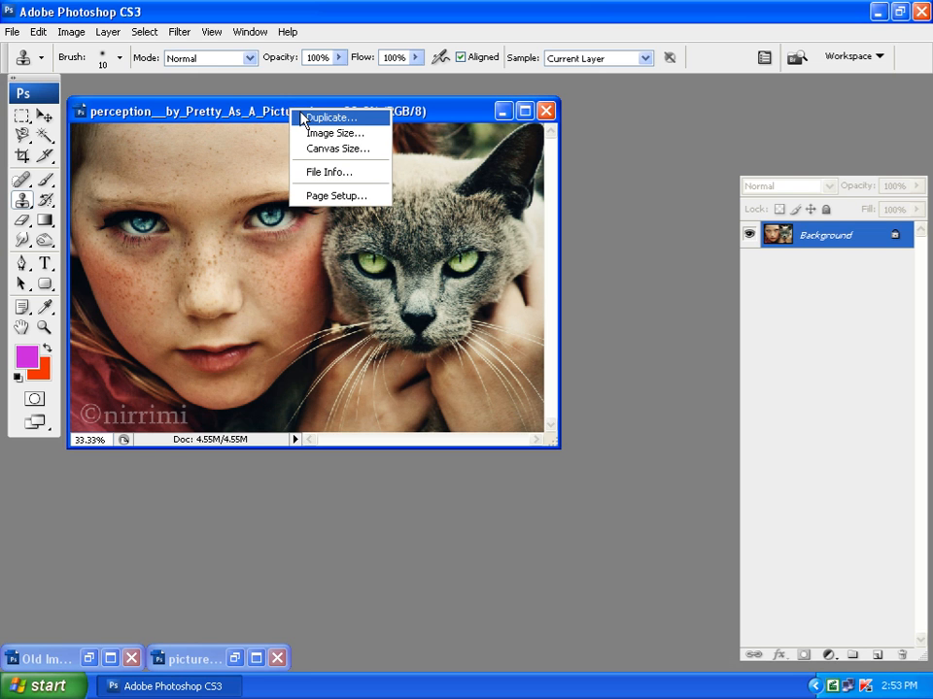
pyautogui.click(320, 118)
pyautogui.click(606, 225)
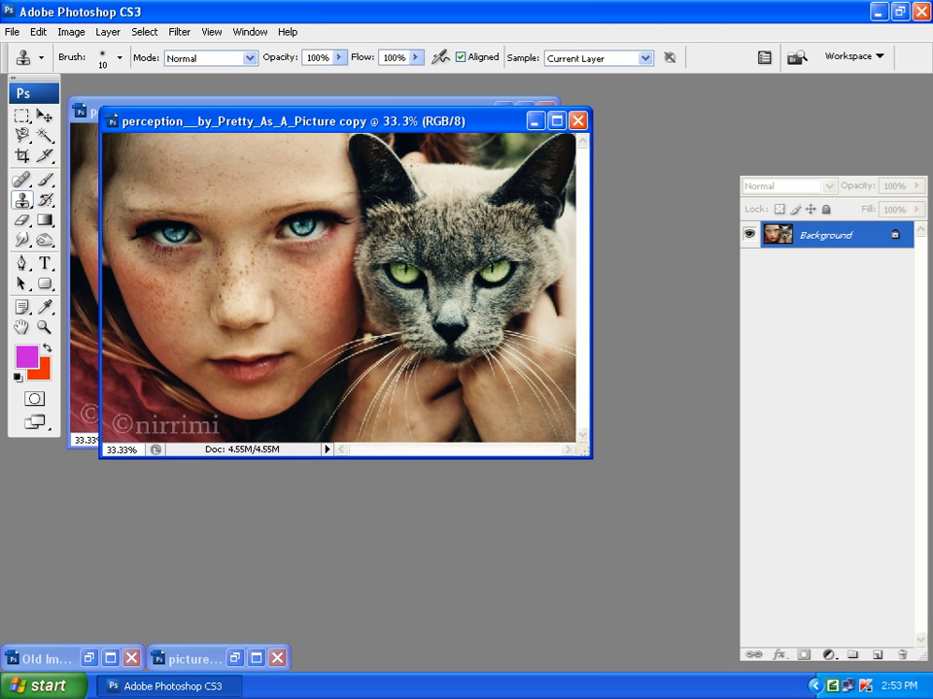
pyautogui.moveTo(382, 127); pyautogui.dragTo(389, 135)
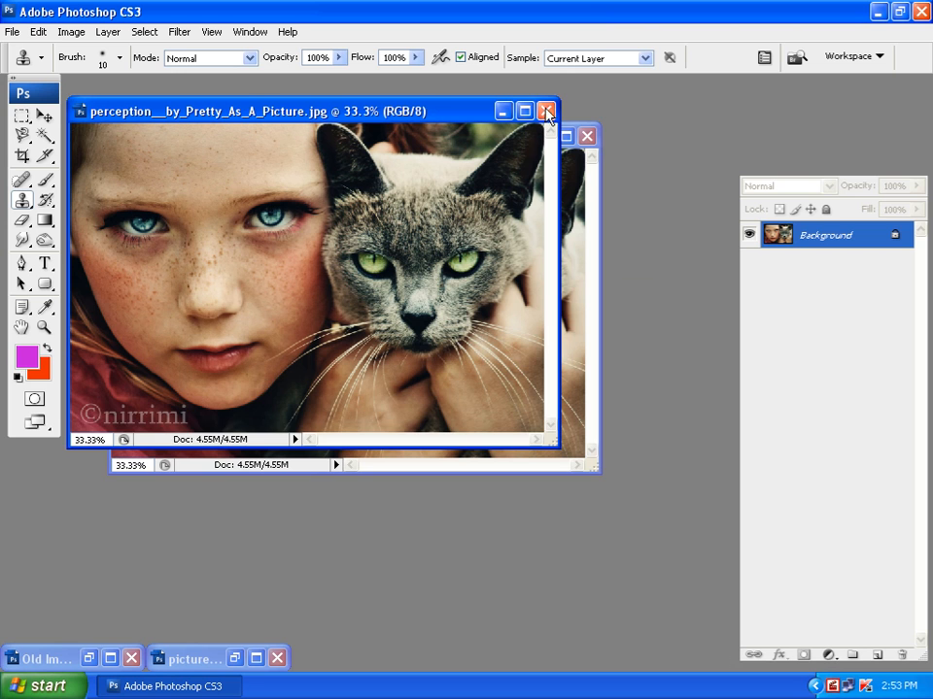
pyautogui.press('f')
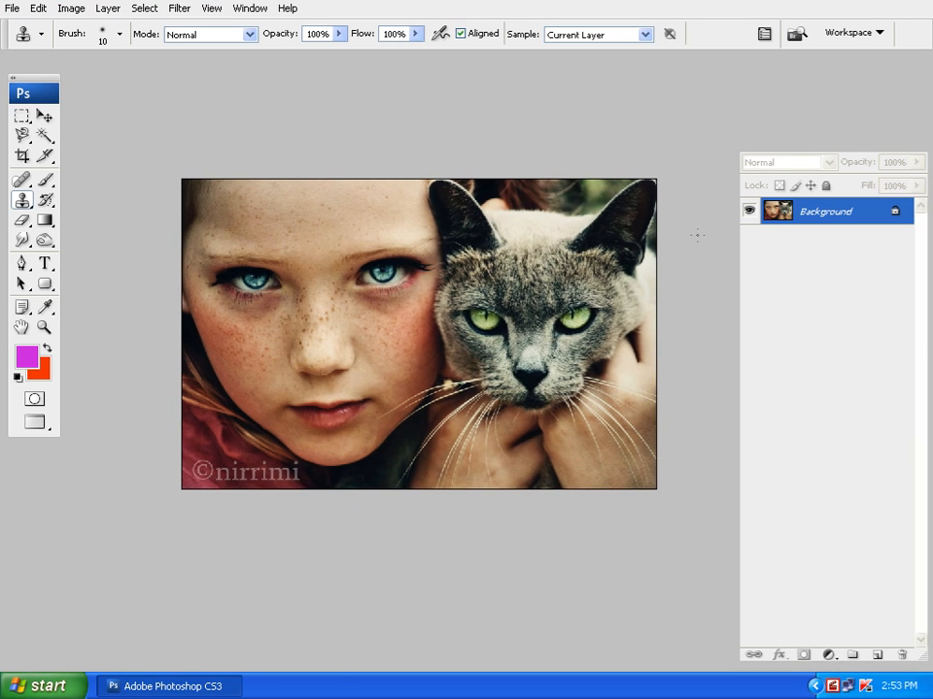
pyautogui.hotkey('ctrl', 'j')
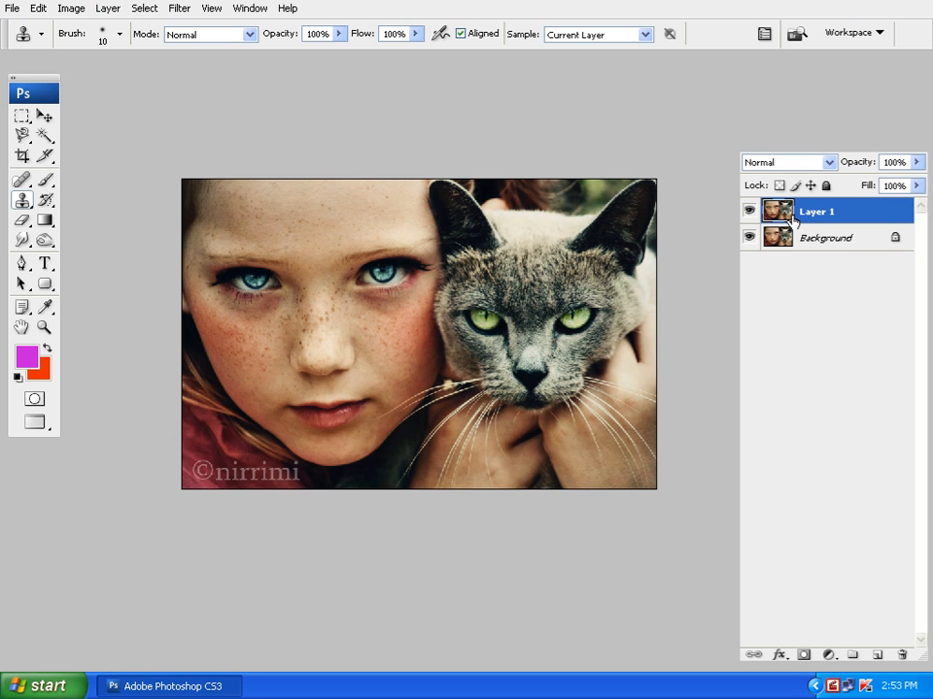
# Step: Switch to the Healing Brush and enlarge its brush to 35 px for retouching the girl's forehead
pyautogui.scroll(5, 425, 249)
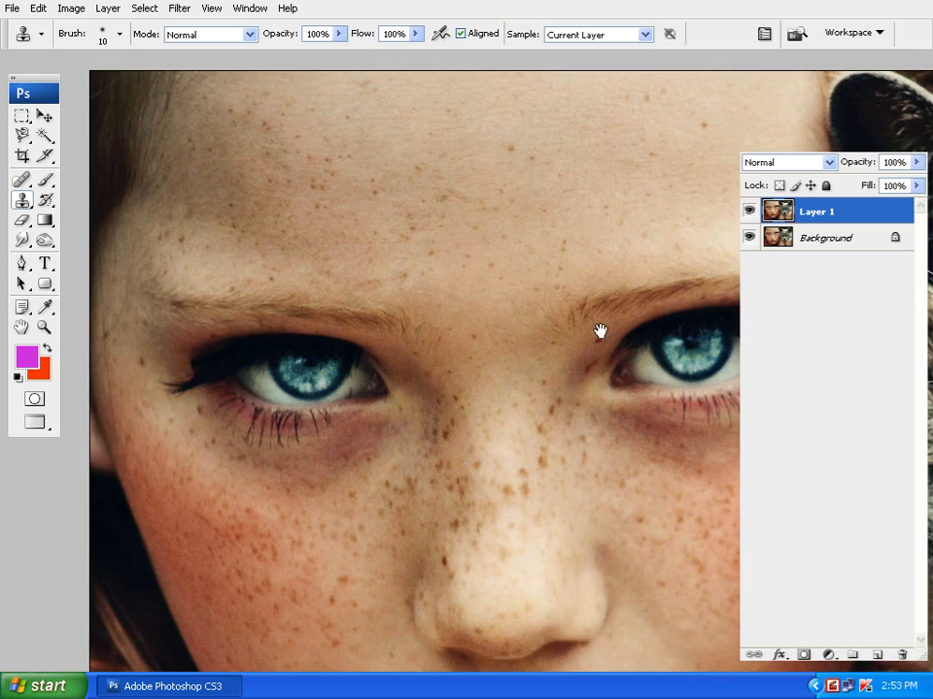
pyautogui.moveTo(600, 331)
pyautogui.mouseDown()
pyautogui.moveTo(521, 377)
pyautogui.moveTo(377, 185)
pyautogui.moveTo(483, 193)
pyautogui.moveTo(438, 232)
pyautogui.moveTo(335, 257)
pyautogui.moveTo(384, 221)
pyautogui.mouseUp()
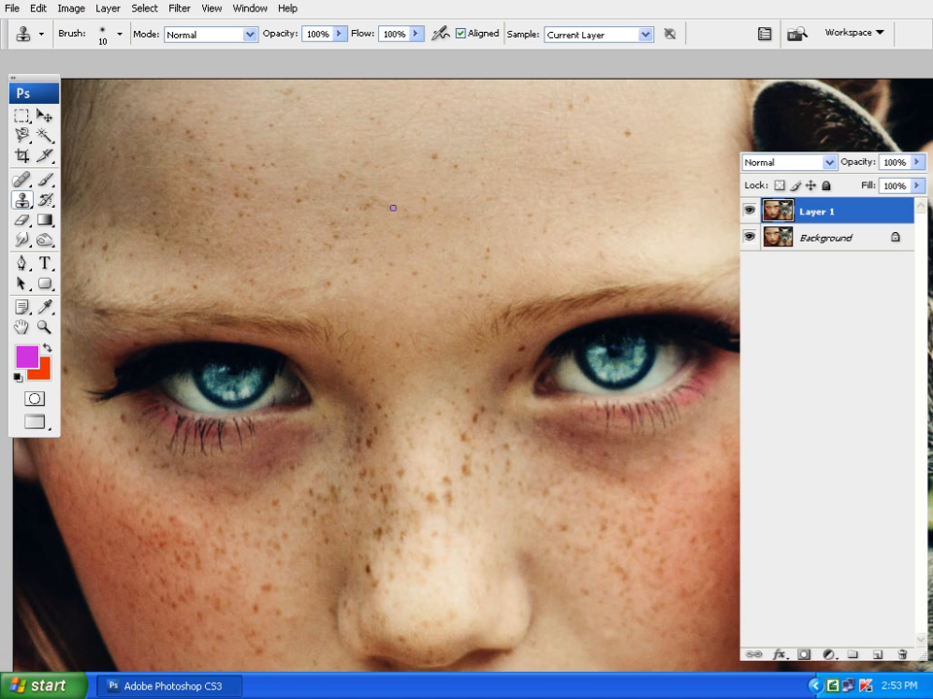
pyautogui.moveTo(393, 207); pyautogui.dragTo(276, 206)
pyautogui.moveTo(412, 216)
pyautogui.mouseDown()
pyautogui.moveTo(406, 209)
pyautogui.moveTo(381, 239)
pyautogui.mouseUp()
pyautogui.click(21, 181)
pyautogui.click(97, 195)
pyautogui.press(']')
pyautogui.press(']')
pyautogui.press(']')
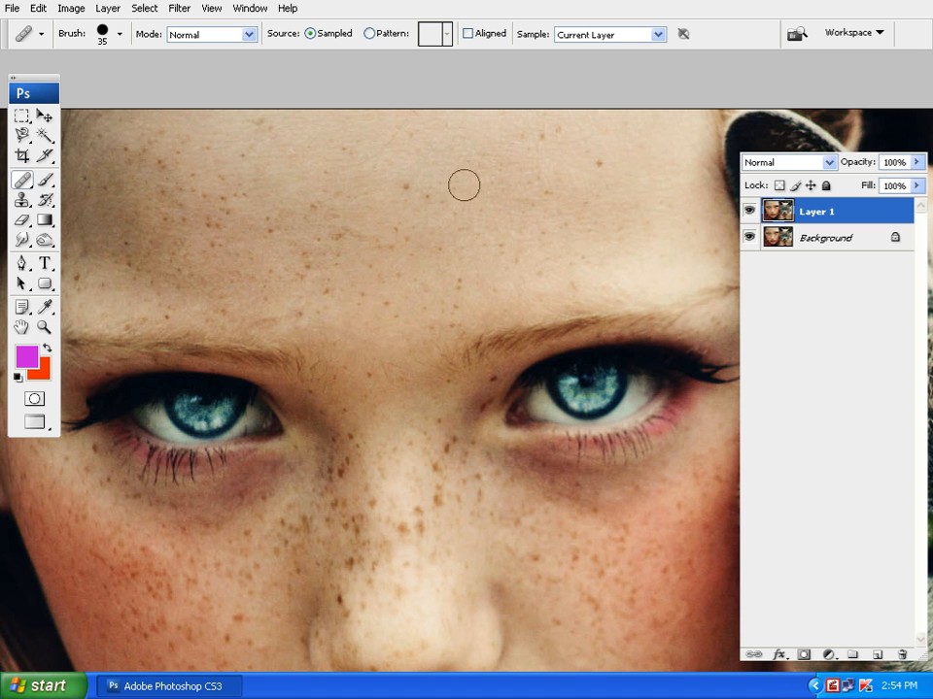
# Step: Heal the prominent freckles on the upper forehead near the cat's ear, sampling clean skin beside them
pyautogui.hotkey('ctrl', '+')
pyautogui.moveTo(475, 175)
pyautogui.mouseDown()
pyautogui.moveTo(526, 298)
pyautogui.moveTo(502, 385)
pyautogui.moveTo(535, 368)
pyautogui.moveTo(424, 291)
pyautogui.moveTo(477, 304)
pyautogui.mouseUp()
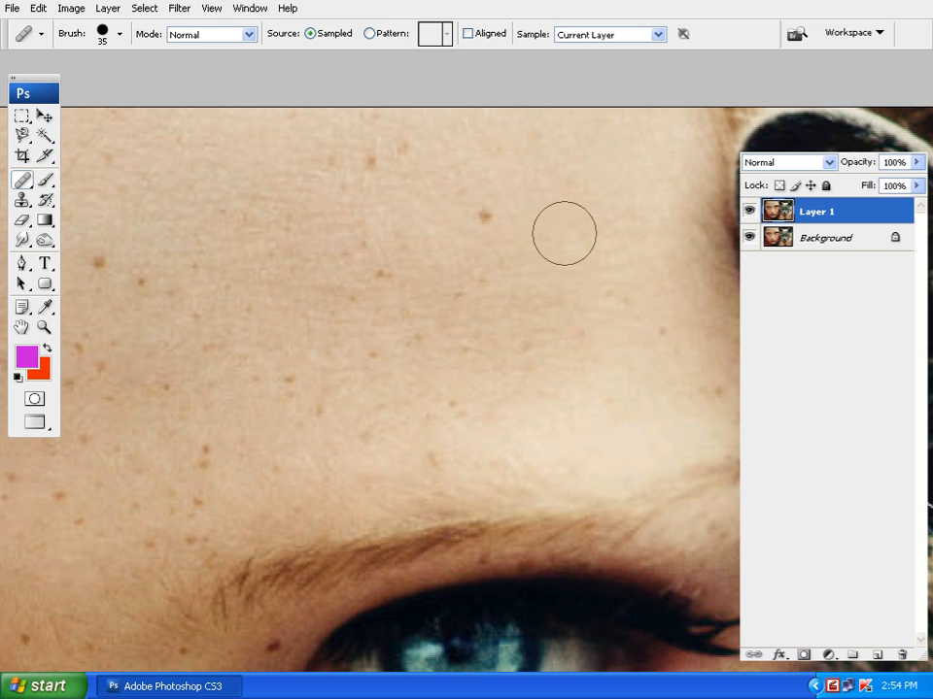
pyautogui.click(486, 215)
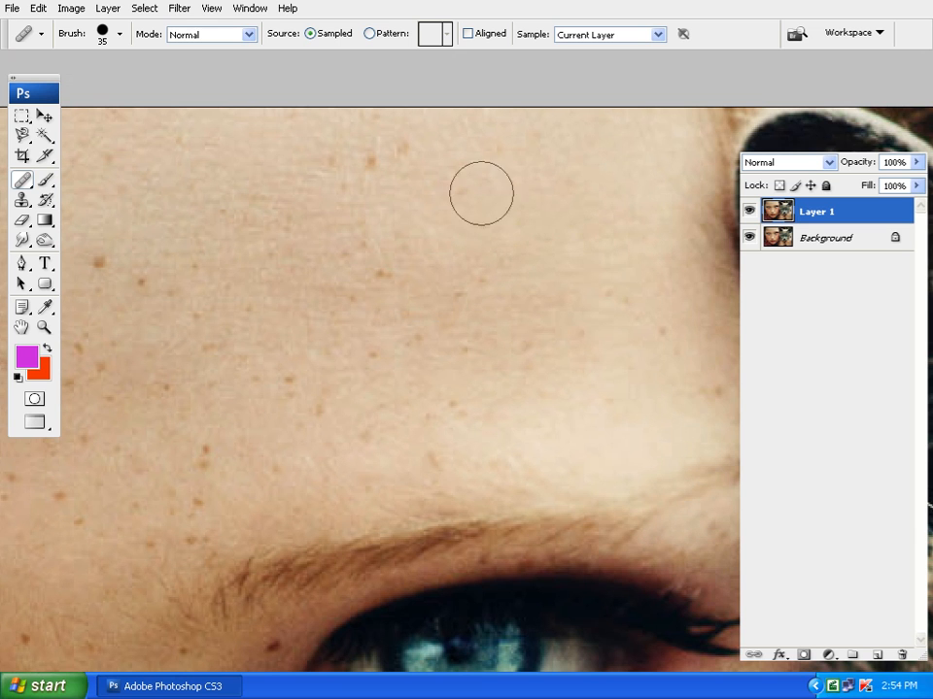
pyautogui.keyDown('alt'); pyautogui.click(523, 200); pyautogui.keyUp('alt')
pyautogui.click(566, 182)
pyautogui.click(402, 154)
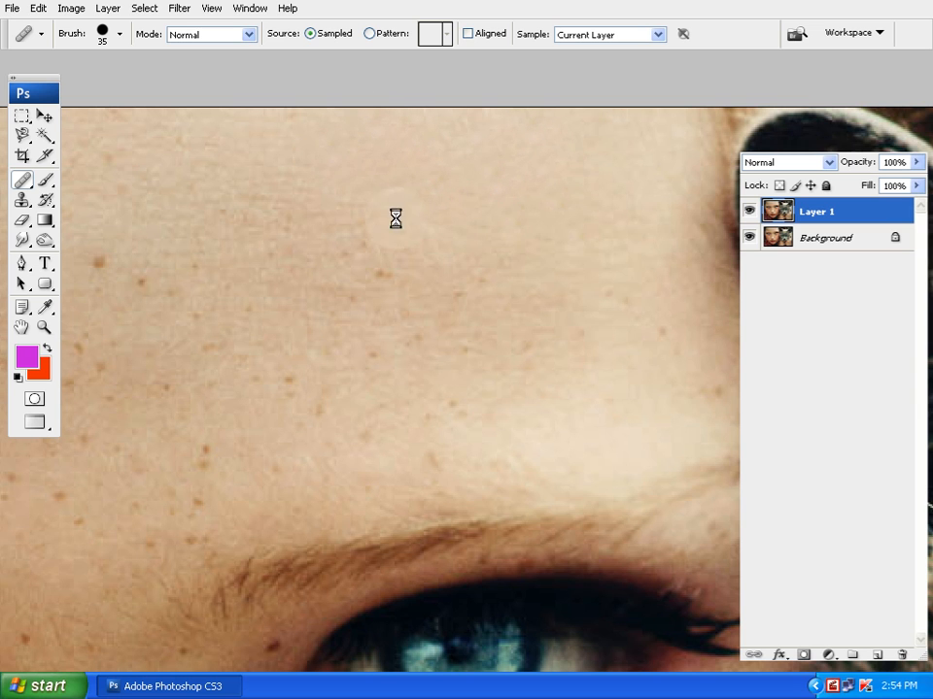
# Step: Heal the smaller freckles across the forehead above the eye nearer the cat with the 35 px brush
pyautogui.click(337, 220)
pyautogui.click(372, 253)
pyautogui.click(425, 266)
pyautogui.click(455, 294)
pyautogui.click(486, 252)
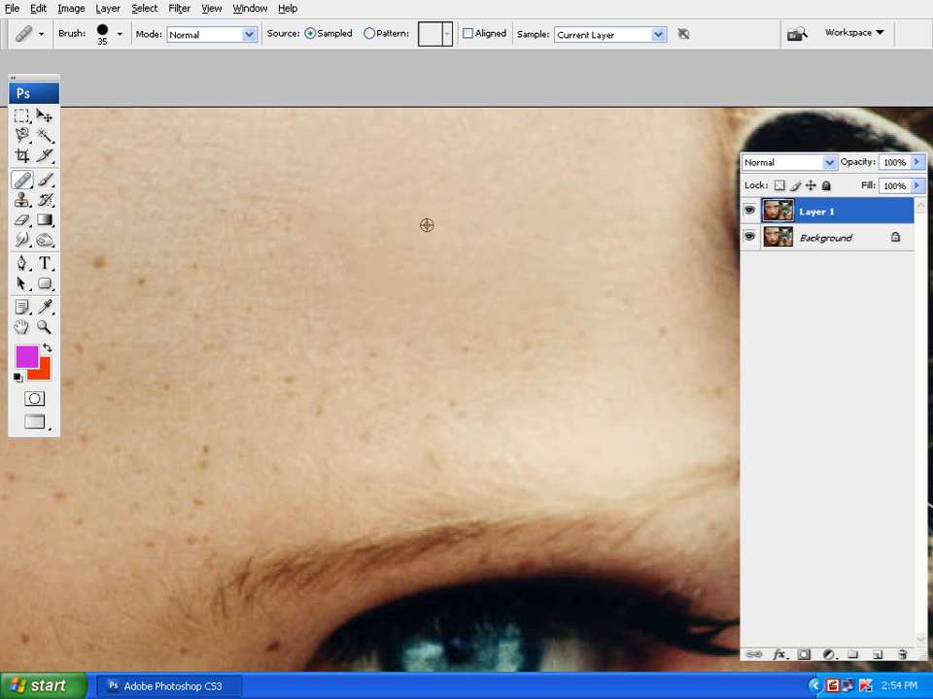
pyautogui.click(243, 219)
pyautogui.click(310, 193)
pyautogui.moveTo(457, 303)
pyautogui.mouseDown()
pyautogui.moveTo(466, 306)
pyautogui.moveTo(497, 267)
pyautogui.moveTo(506, 273)
pyautogui.mouseUp()
# Step: Heal freckles in the upper middle of the forehead with a 45 px brush, resampling clean skin for each spot
pyautogui.hotkey('ctrl', '-')
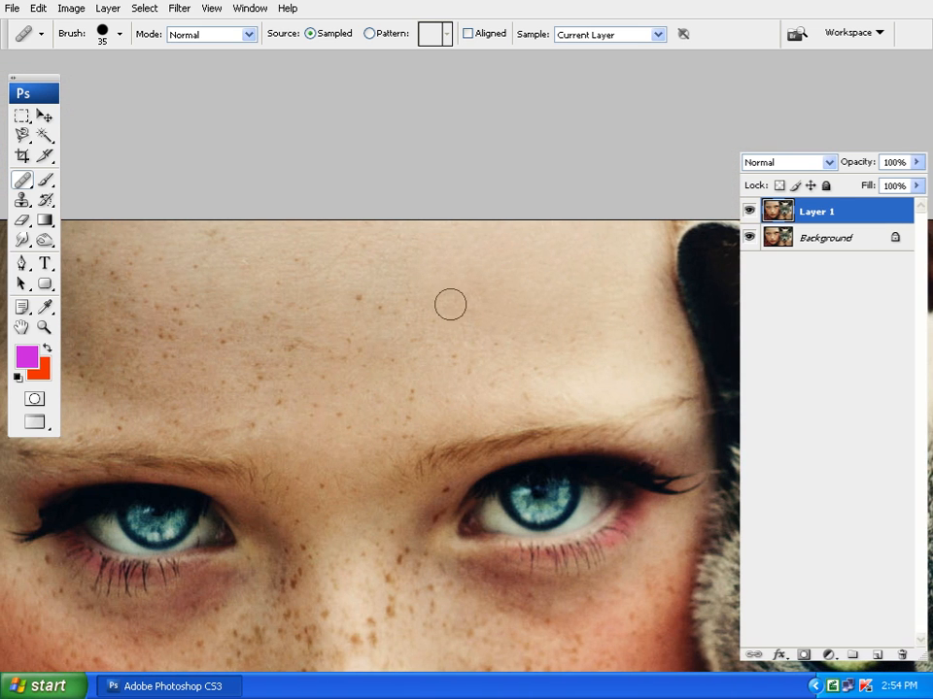
pyautogui.moveTo(473, 330)
pyautogui.mouseDown()
pyautogui.moveTo(418, 321)
pyautogui.moveTo(465, 292)
pyautogui.mouseUp()
pyautogui.click(482, 292)
pyautogui.keyDown('alt'); pyautogui.click(462, 276); pyautogui.keyUp('alt')
pyautogui.click(410, 248)
pyautogui.keyDown('alt'); pyautogui.click(474, 264); pyautogui.keyUp('alt')
pyautogui.click(371, 248)
pyautogui.keyDown('alt'); pyautogui.click(452, 274); pyautogui.keyUp('alt')
pyautogui.click(377, 306)
pyautogui.keyDown('alt'); pyautogui.click(429, 332); pyautogui.keyUp('alt')
pyautogui.click(370, 337)
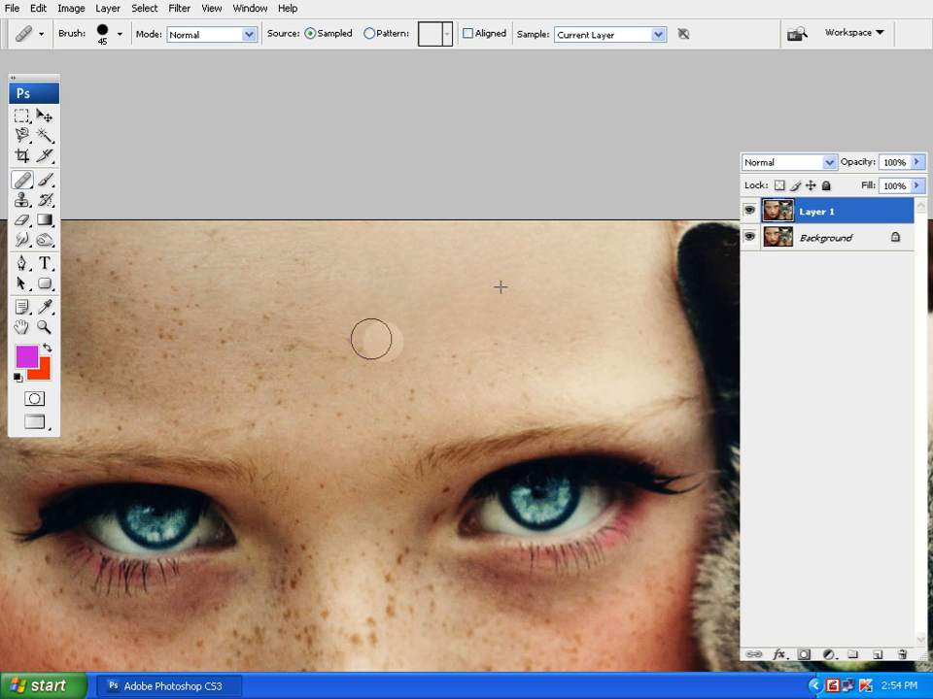
# Step: Heal the remaining freckles just above the eyebrow nearer the cat and toward the middle of the forehead
pyautogui.click(474, 352)
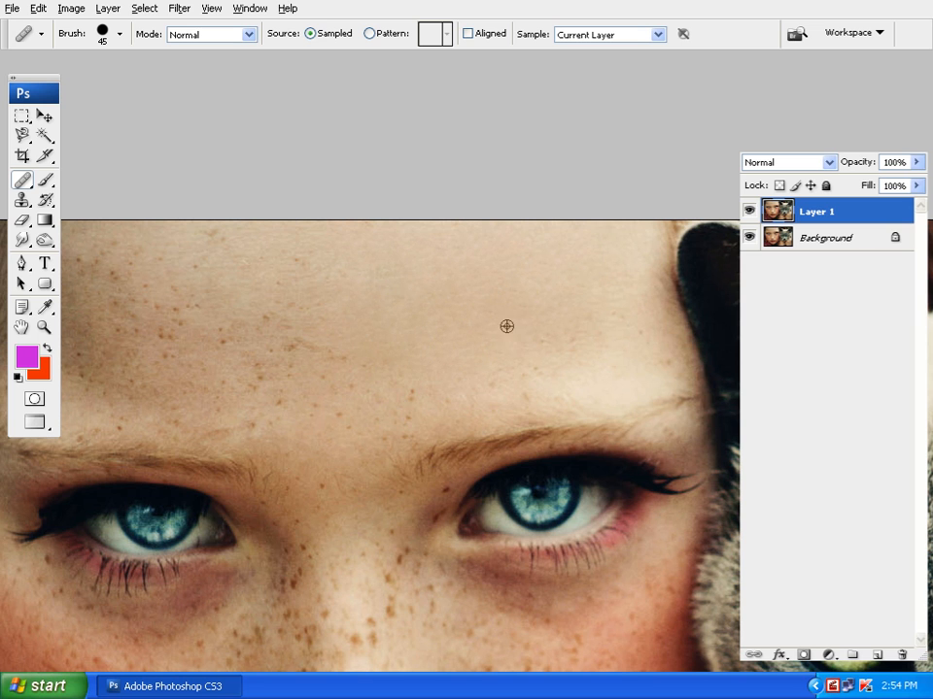
pyautogui.click(538, 333)
pyautogui.click(568, 337)
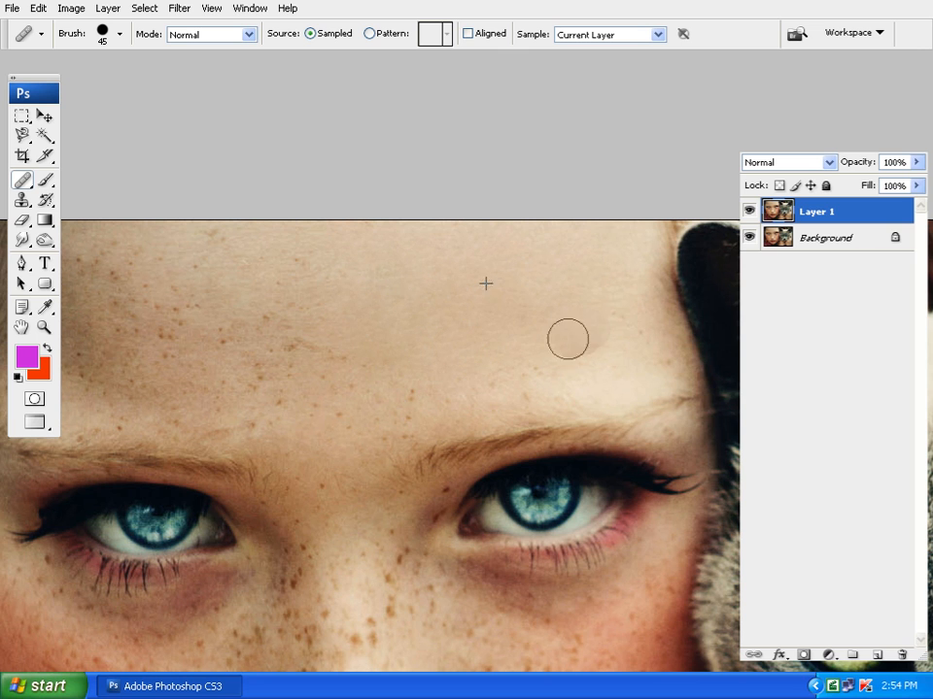
pyautogui.click(631, 330)
pyautogui.moveTo(533, 368); pyautogui.dragTo(503, 377)
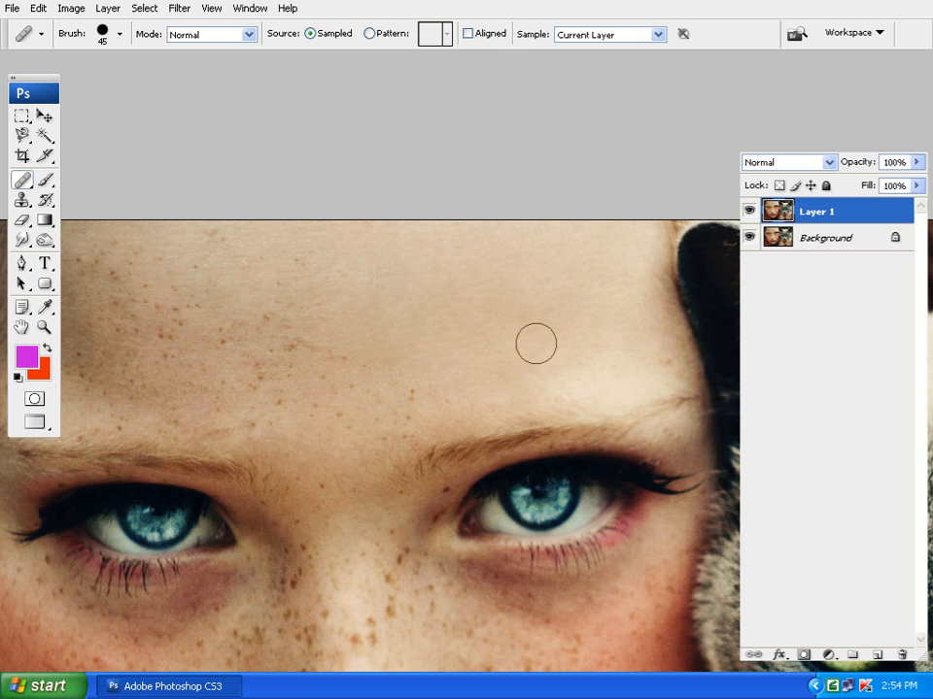
pyautogui.moveTo(564, 389); pyautogui.dragTo(553, 383)
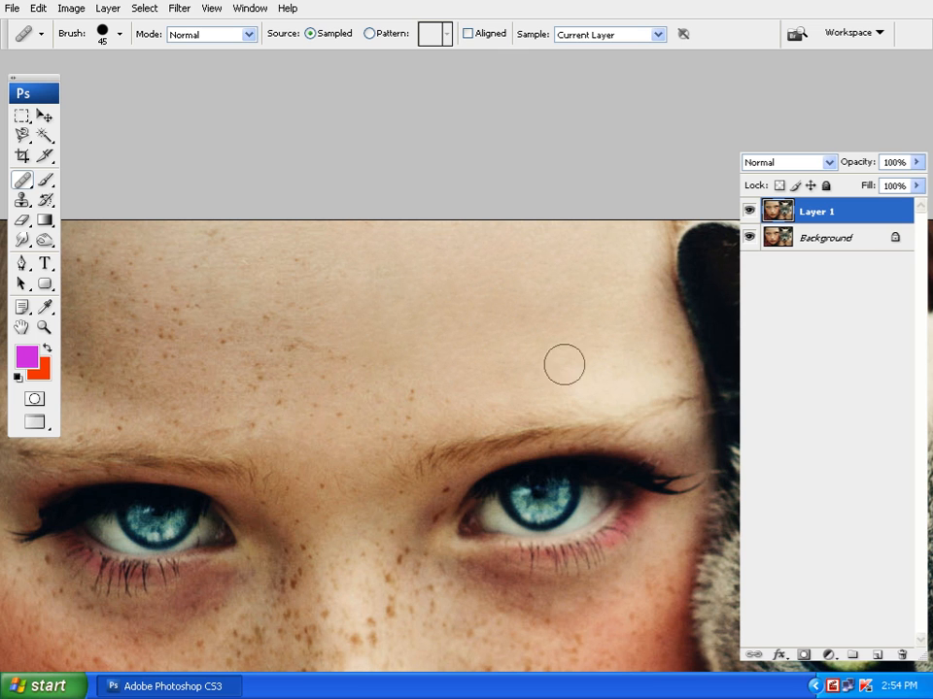
pyautogui.moveTo(497, 400)
pyautogui.mouseDown()
pyautogui.moveTo(406, 391)
pyautogui.moveTo(335, 366)
pyautogui.mouseUp()
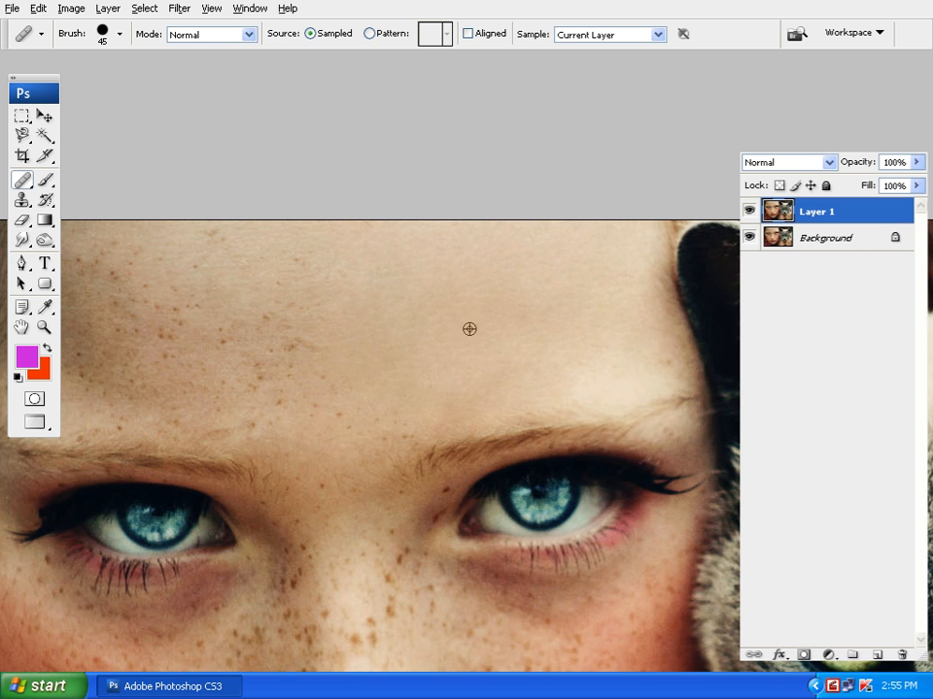
# Step: Enlarge the healing brush to 70 px and heal the central forehead down to between the eyebrows, resampling clean skin
pyautogui.moveTo(482, 331); pyautogui.dragTo(489, 237)
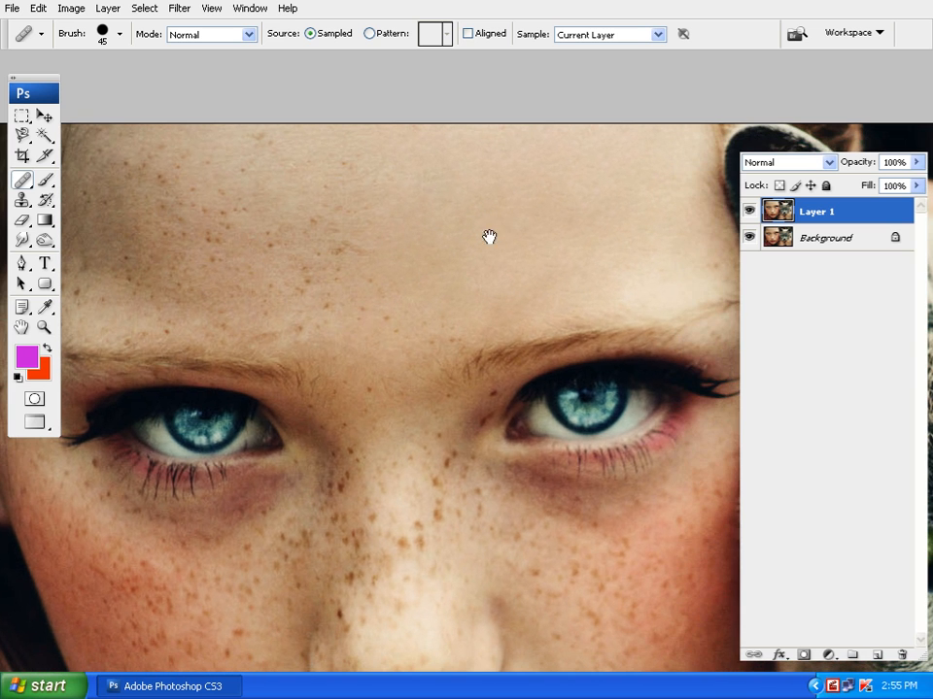
pyautogui.press(']')
pyautogui.press(']')
pyautogui.keyDown('alt'); pyautogui.click(521, 223); pyautogui.keyUp('alt')
pyautogui.moveTo(365, 246); pyautogui.dragTo(333, 250)
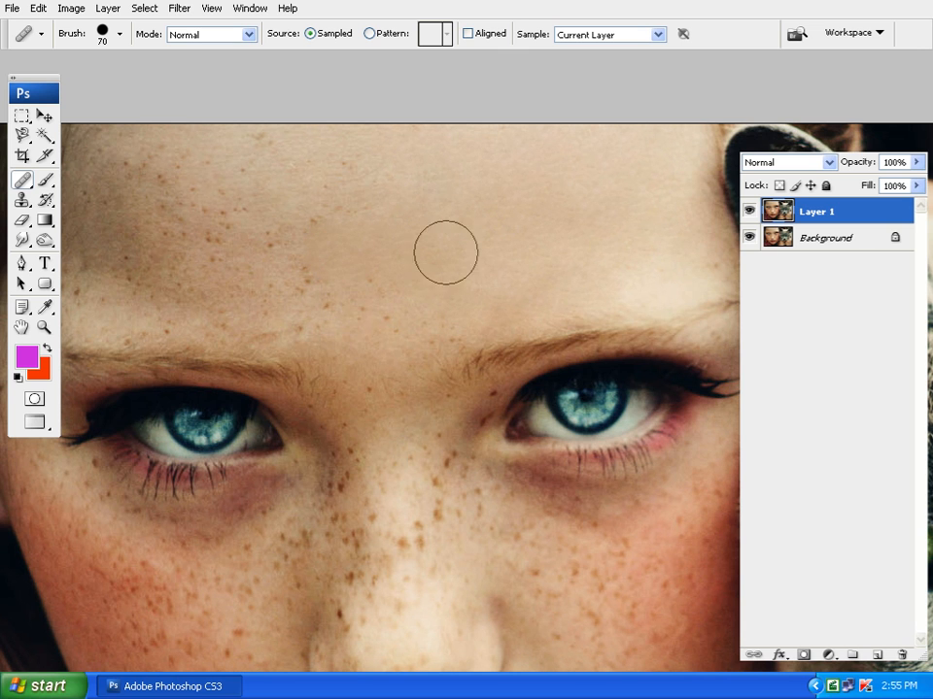
pyautogui.keyDown('alt'); pyautogui.click(484, 239); pyautogui.keyUp('alt')
pyautogui.moveTo(399, 301); pyautogui.dragTo(374, 303)
pyautogui.keyDown('alt'); pyautogui.click(520, 249); pyautogui.keyUp('alt')
pyautogui.moveTo(431, 327); pyautogui.dragTo(432, 327)
pyautogui.keyDown('alt'); pyautogui.click(506, 251); pyautogui.keyUp('alt')
pyautogui.moveTo(339, 209); pyautogui.dragTo(313, 210)
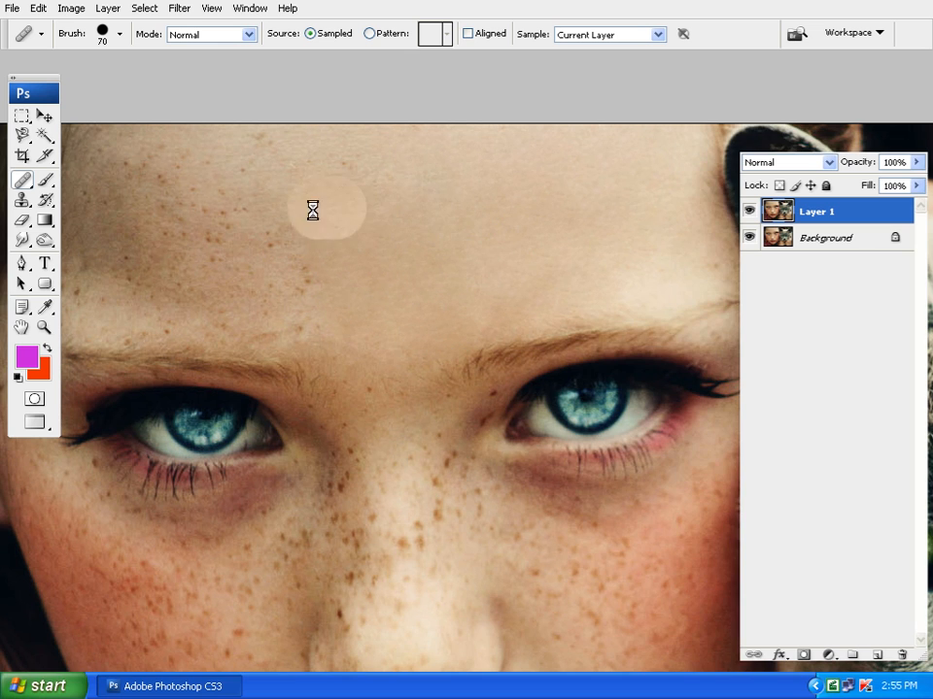
# Step: Heal the freckled forehead area above the eye farther from the cat with broad strokes of the 70 px brush
pyautogui.moveTo(454, 239); pyautogui.dragTo(577, 261)
pyautogui.moveTo(520, 208); pyautogui.dragTo(435, 202)
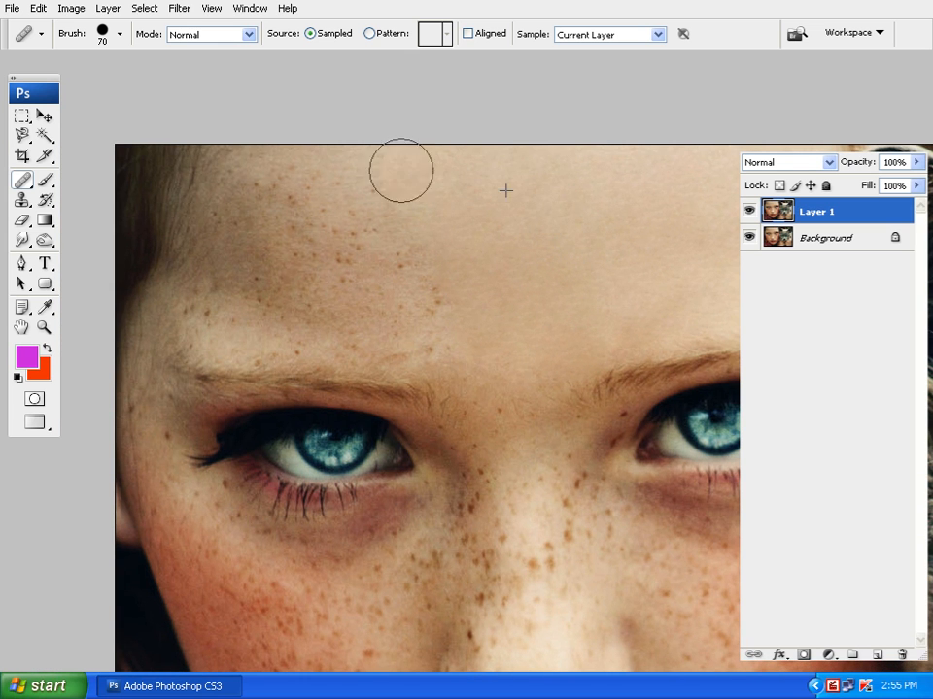
pyautogui.moveTo(386, 249); pyautogui.dragTo(334, 229)
pyautogui.keyDown('alt'); pyautogui.click(510, 235); pyautogui.keyUp('alt')
pyautogui.moveTo(439, 290)
pyautogui.mouseDown()
pyautogui.moveTo(448, 267)
pyautogui.moveTo(412, 308)
pyautogui.moveTo(340, 309)
pyautogui.mouseUp()
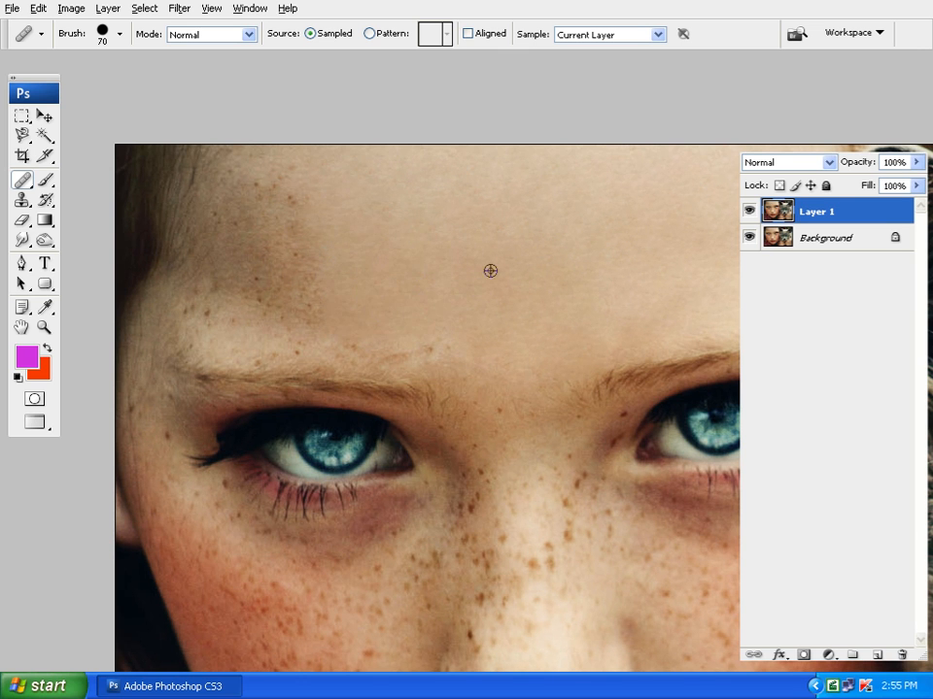
pyautogui.moveTo(436, 335); pyautogui.dragTo(391, 331)
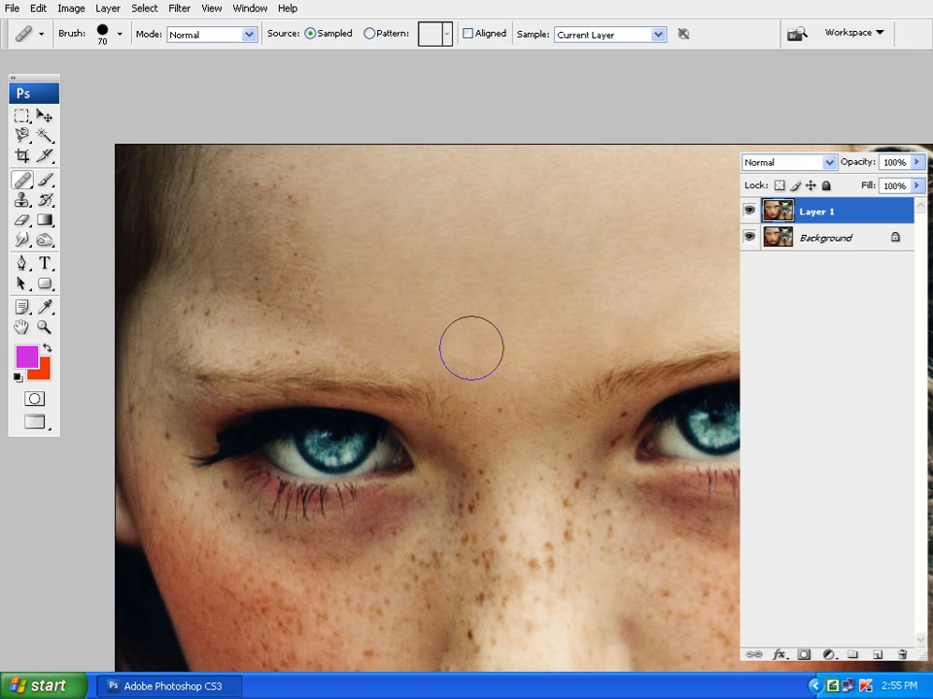
# Step: Heal the freckles along the forehead's outer edge beside the hairline, sampling the already cleaned skin
pyautogui.moveTo(334, 293); pyautogui.dragTo(277, 282)
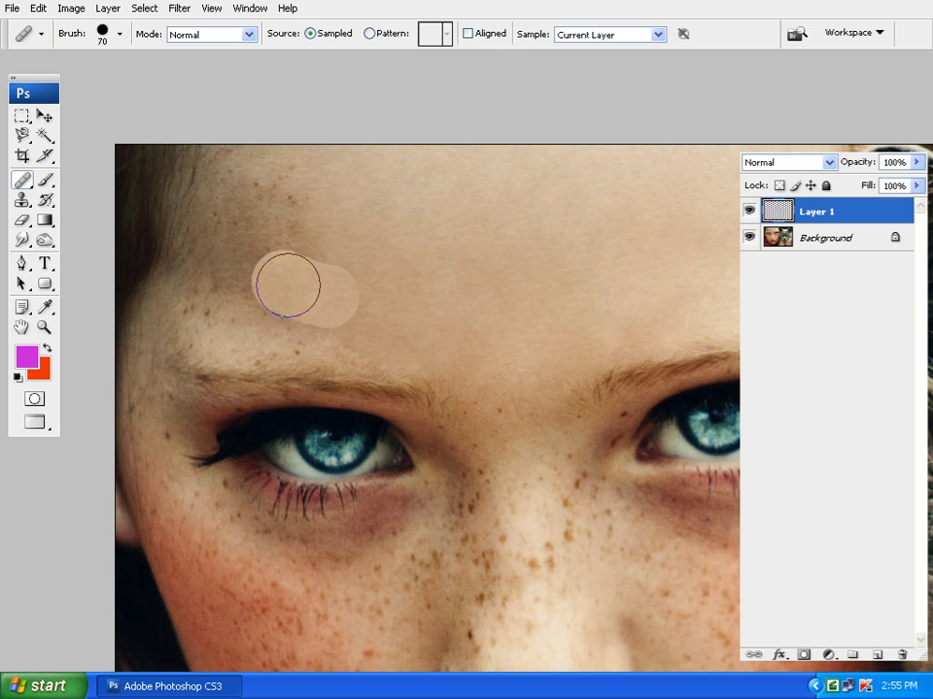
pyautogui.moveTo(292, 239); pyautogui.dragTo(250, 230)
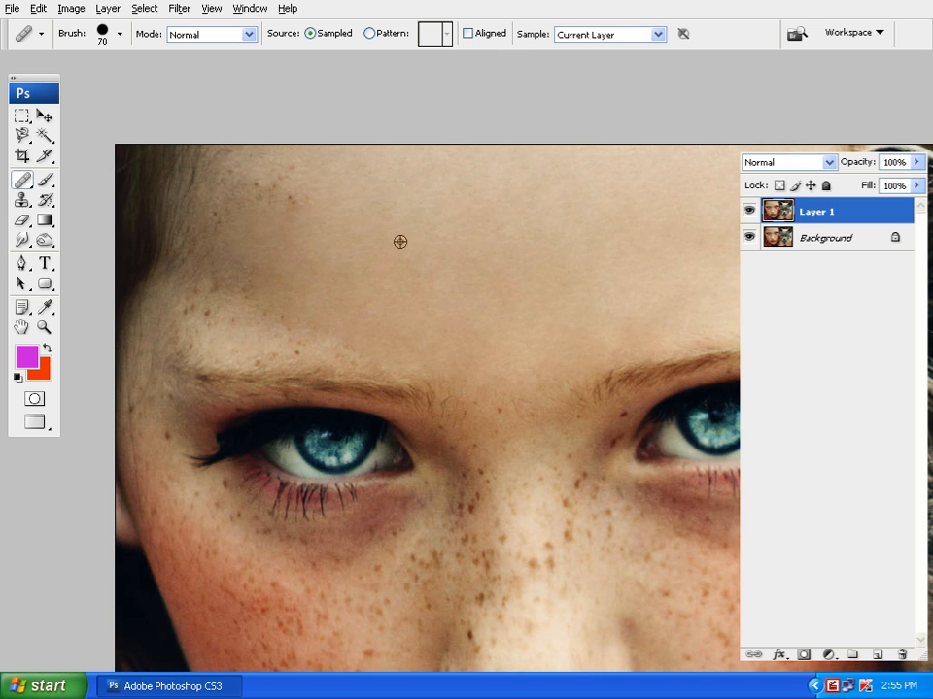
pyautogui.moveTo(369, 240); pyautogui.dragTo(456, 278)
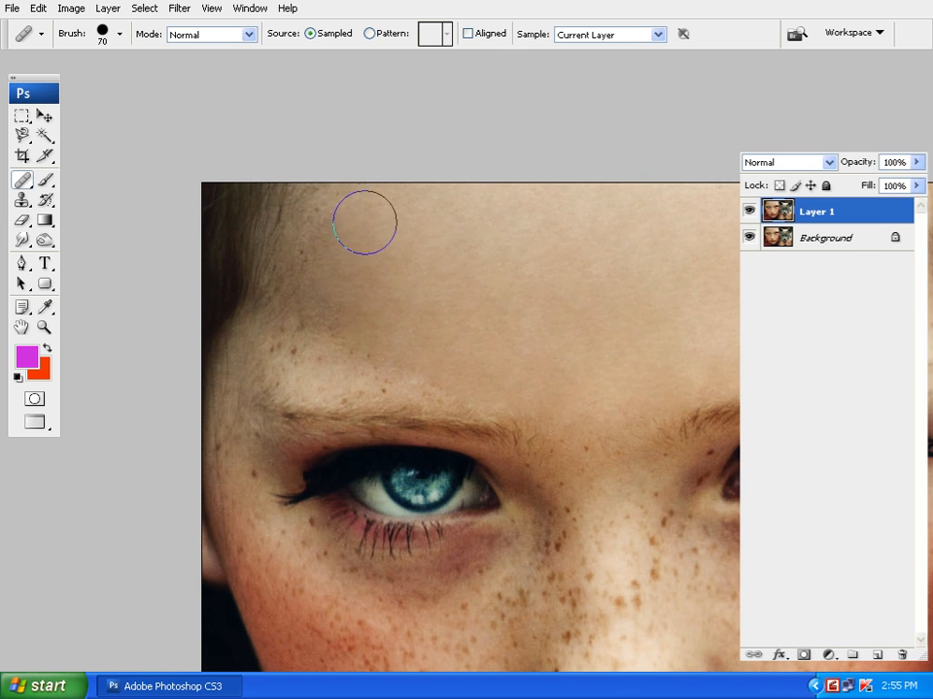
pyautogui.keyDown('alt'); pyautogui.click(395, 246); pyautogui.keyUp('alt')
pyautogui.moveTo(308, 266)
pyautogui.mouseDown()
pyautogui.moveTo(315, 310)
pyautogui.moveTo(339, 325)
pyautogui.mouseUp()
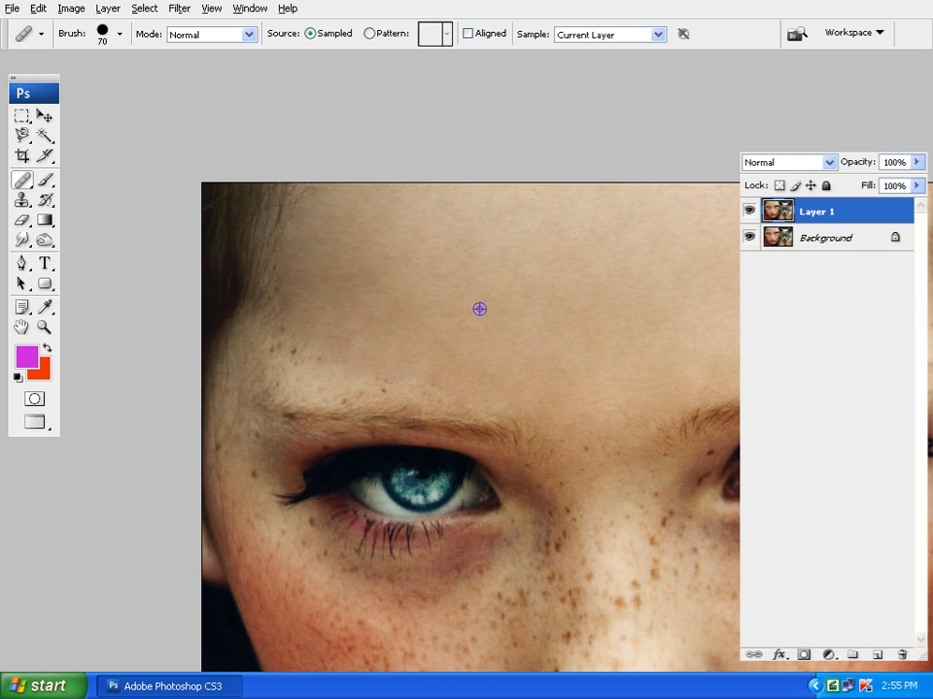
# Step: Heal the last freckles directly above the eyebrow farther from the cat
pyautogui.click(297, 337)
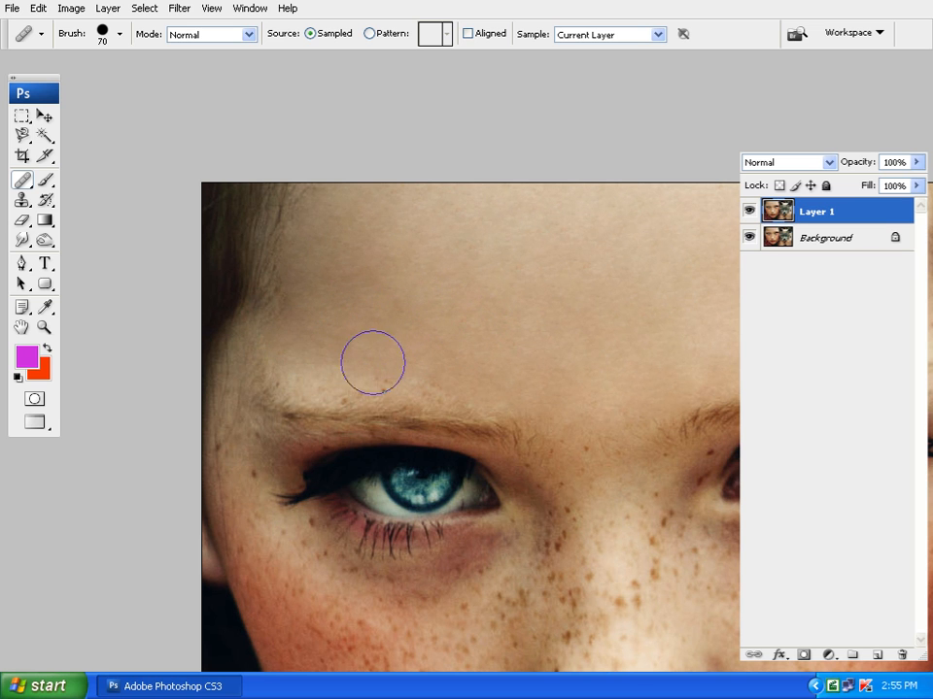
pyautogui.click(384, 365)
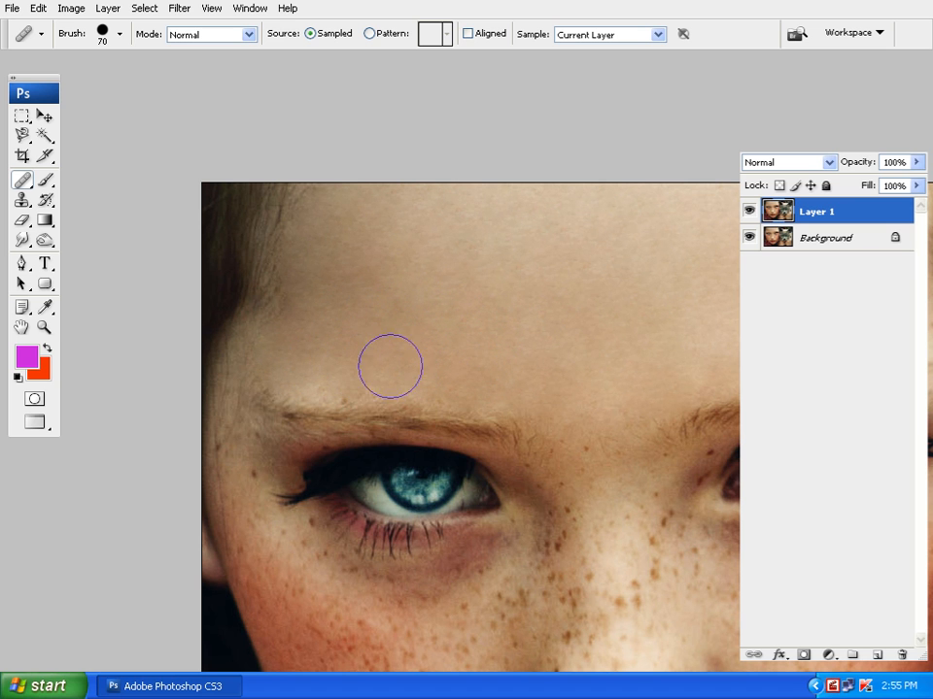
pyautogui.moveTo(417, 364)
pyautogui.mouseDown()
pyautogui.moveTo(426, 266)
pyautogui.moveTo(473, 355)
pyautogui.moveTo(443, 343)
pyautogui.mouseUp()
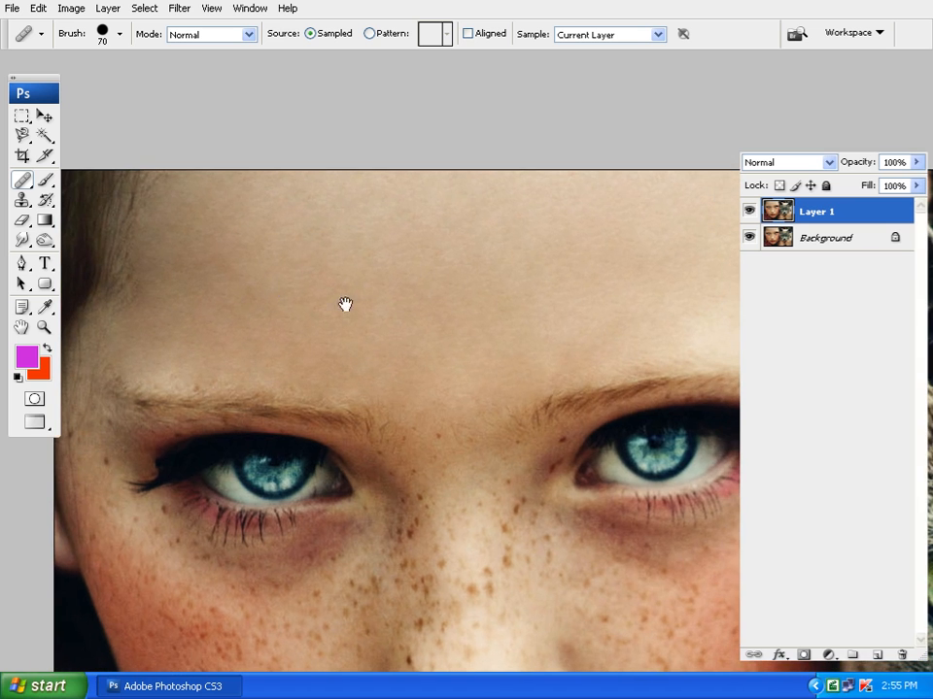
# Step: Compare the healed forehead with the original by hiding and showing Layer 1 several times
pyautogui.moveTo(454, 282); pyautogui.dragTo(449, 238)
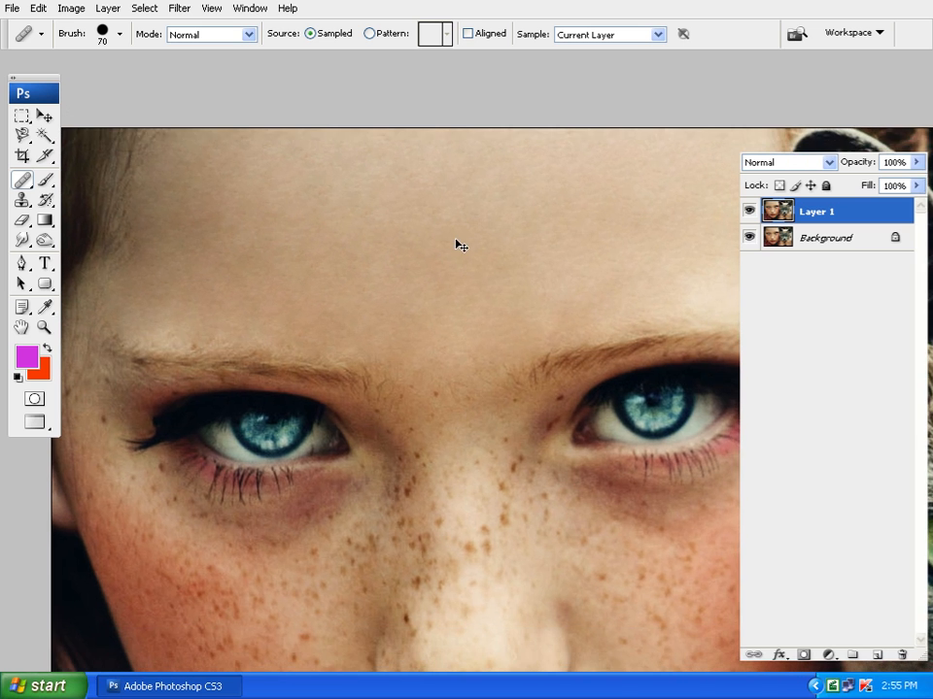
pyautogui.hotkey('ctrl', '-')
pyautogui.moveTo(597, 336); pyautogui.dragTo(566, 279)
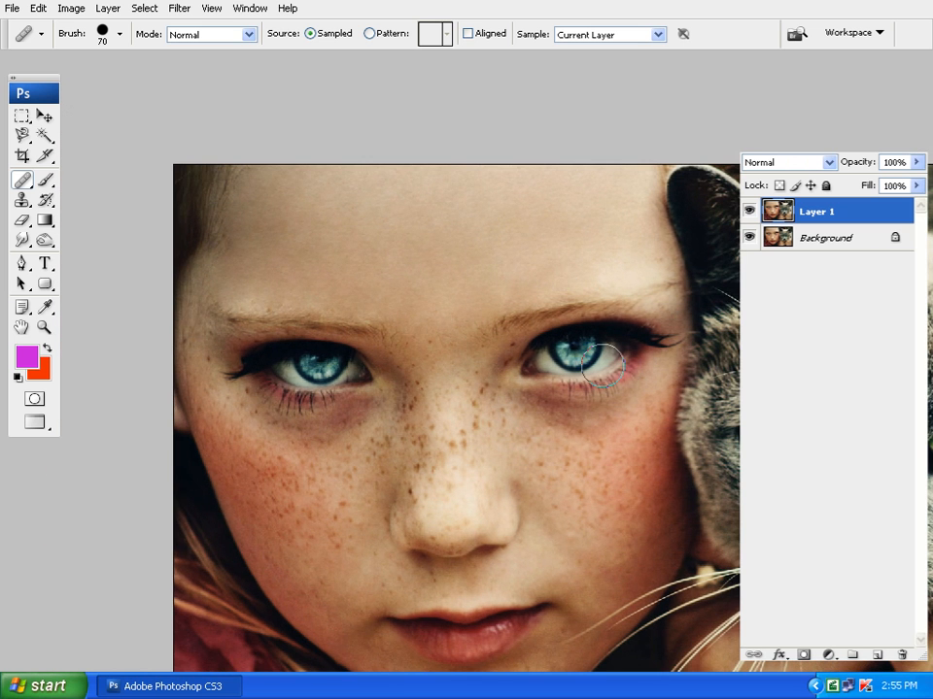
pyautogui.click(748, 211)
pyautogui.click(748, 212)
pyautogui.click(748, 212)
pyautogui.click(748, 212)
pyautogui.click(748, 212)
pyautogui.click(748, 211)
# Step: Heal the freckles in the middle of the red cheek farther from the cat, using clean forehead skin as the source
pyautogui.moveTo(489, 353); pyautogui.dragTo(482, 272)
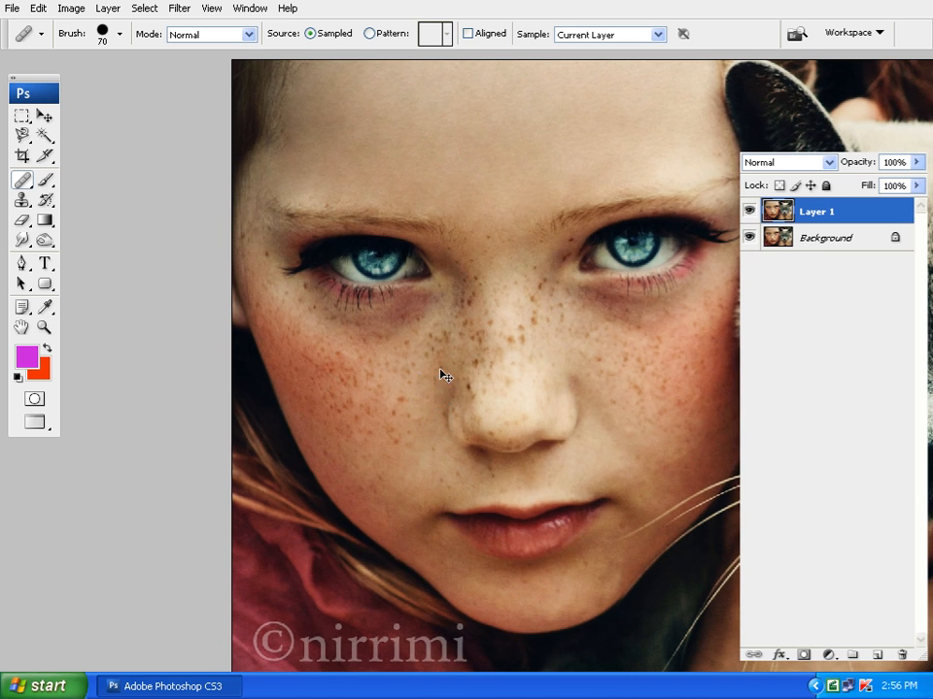
pyautogui.scroll(2, 439, 374)
pyautogui.moveTo(583, 400); pyautogui.dragTo(508, 233)
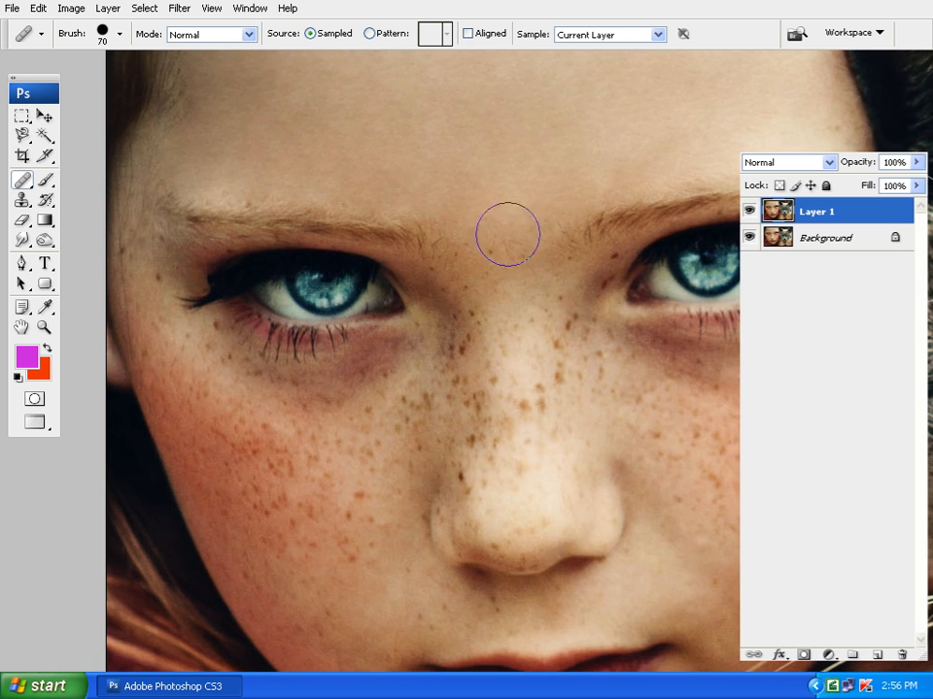
pyautogui.click(271, 475)
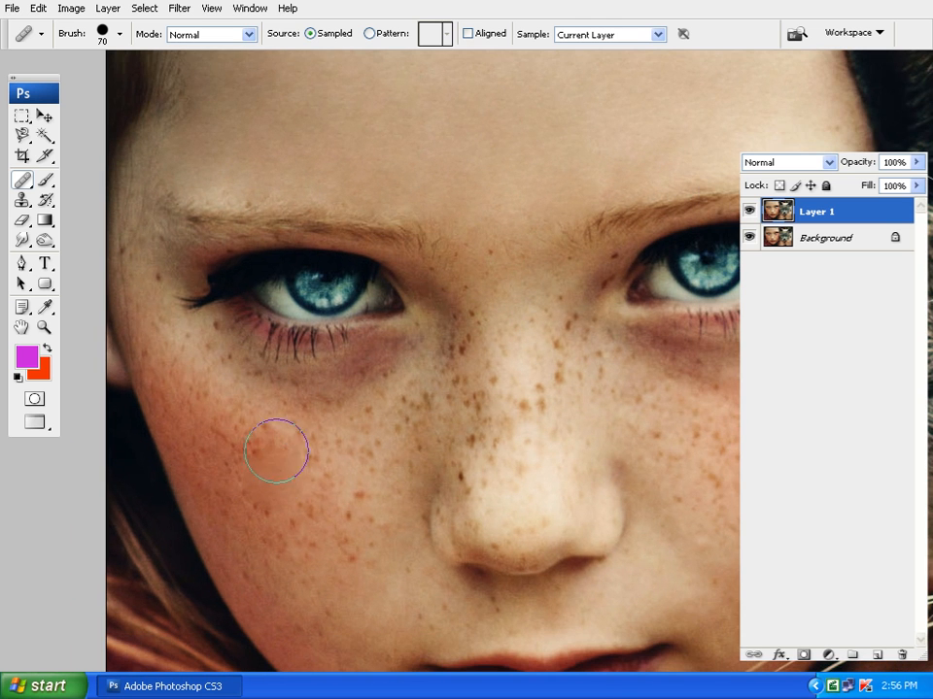
pyautogui.keyDown('alt'); pyautogui.click(516, 118); pyautogui.keyUp('alt')
pyautogui.moveTo(281, 544); pyautogui.dragTo(247, 504)
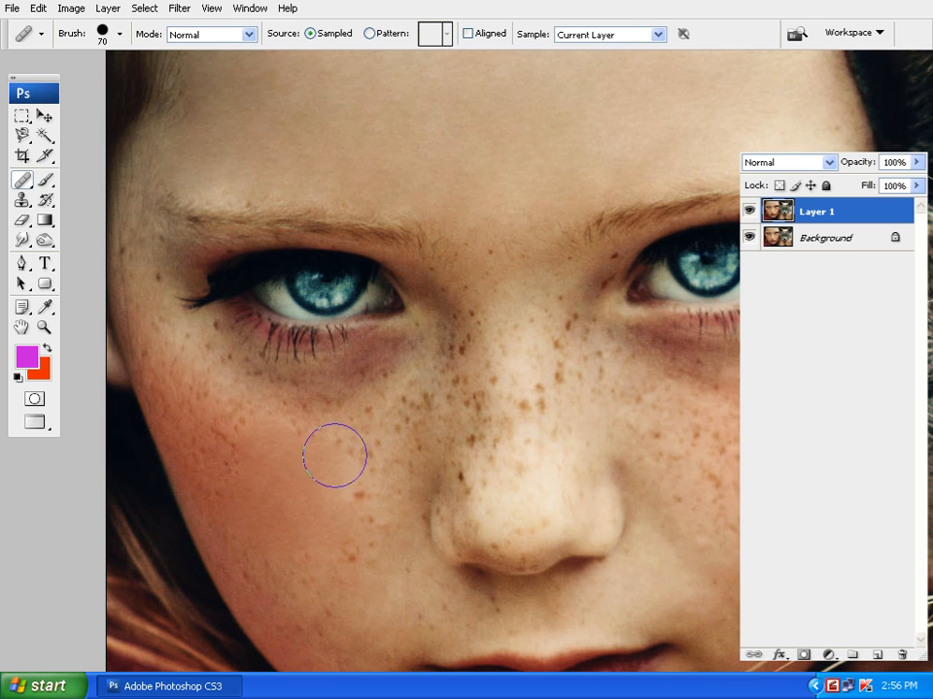
# Step: Heal the freckles on the outer, inner and lower cheek farther from the cat, sampling clean forehead skin
pyautogui.click(197, 394)
pyautogui.keyDown('alt'); pyautogui.click(552, 107); pyautogui.keyUp('alt')
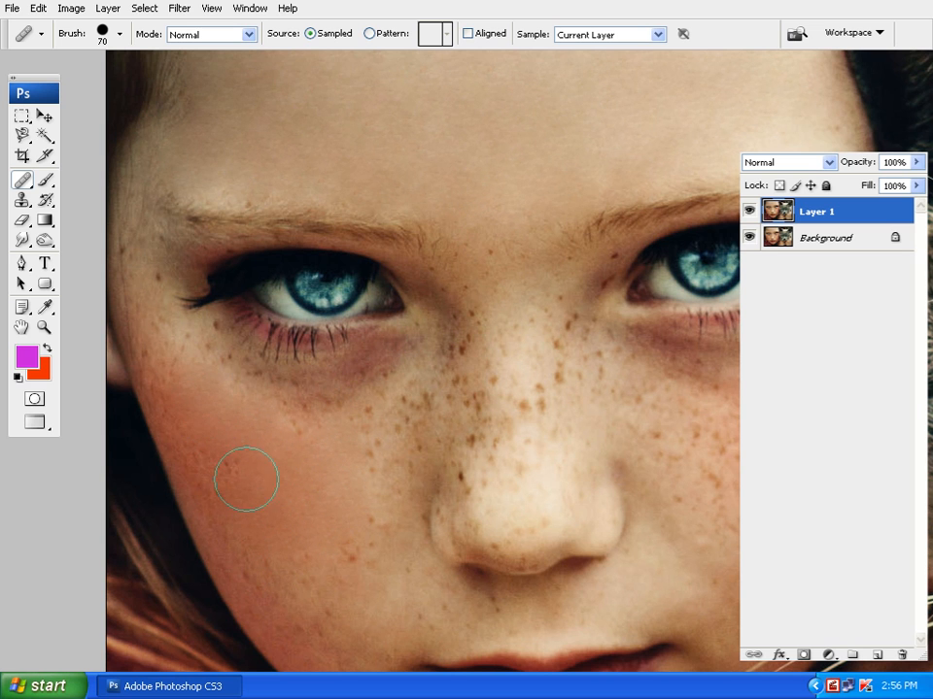
pyautogui.click(208, 443)
pyautogui.click(325, 448)
pyautogui.click(225, 399)
pyautogui.click(375, 443)
pyautogui.click(400, 412)
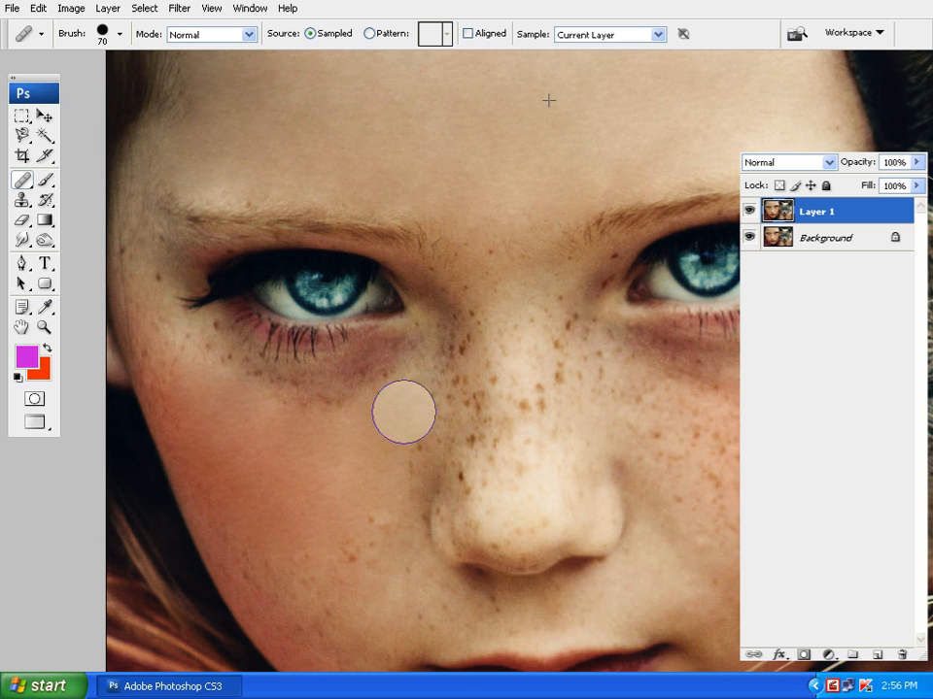
pyautogui.click(370, 510)
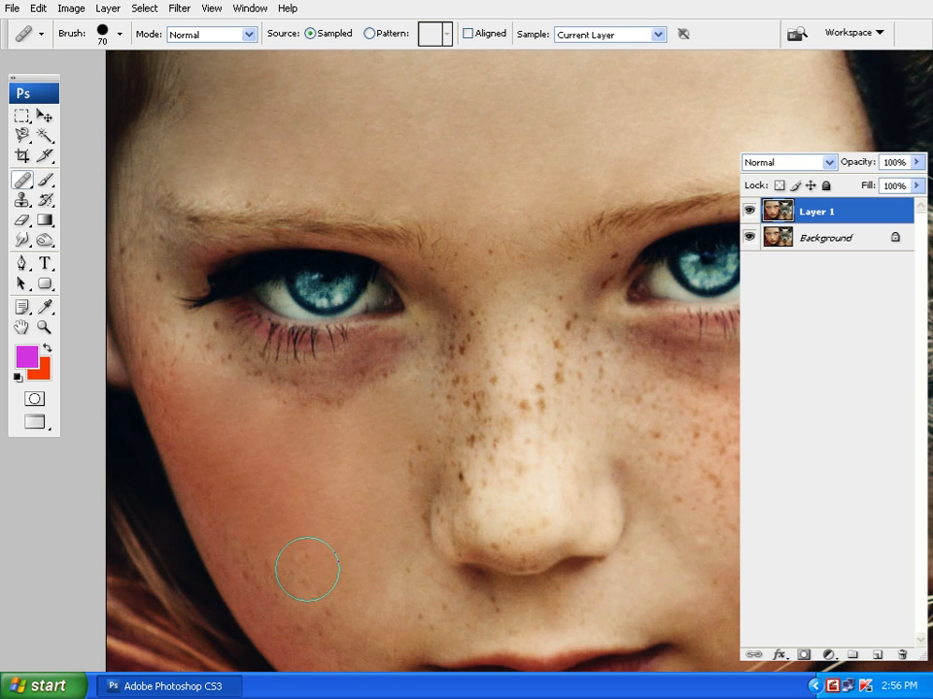
pyautogui.click(246, 545)
# Step: Try healing the freckles along the side of the nose with a 100 px brush, and undo those strokes
pyautogui.moveTo(448, 586); pyautogui.dragTo(539, 375)
pyautogui.hotkey('ctrl', '-')
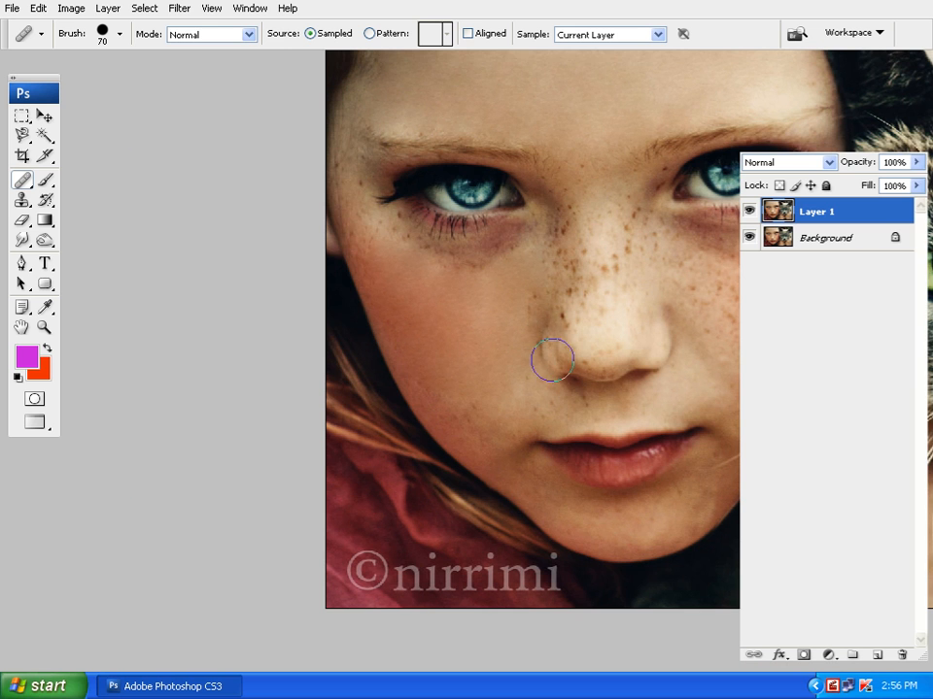
pyautogui.moveTo(586, 346); pyautogui.dragTo(445, 358)
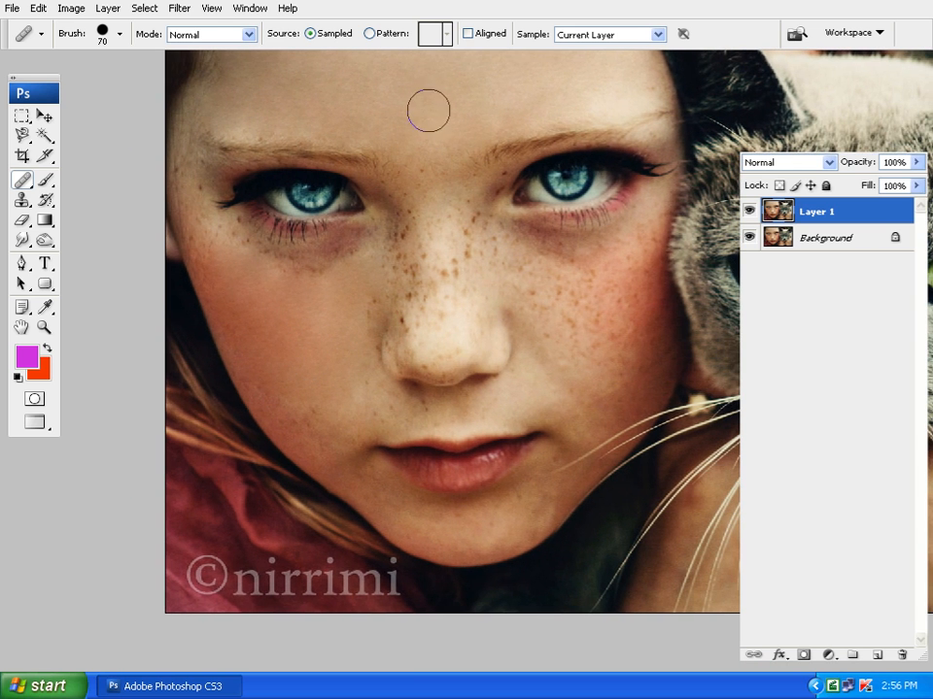
pyautogui.moveTo(426, 110); pyautogui.dragTo(448, 176)
pyautogui.press(']')
pyautogui.press(']')
pyautogui.press(']')
pyautogui.moveTo(402, 344)
pyautogui.mouseDown()
pyautogui.moveTo(383, 417)
pyautogui.moveTo(401, 367)
pyautogui.moveTo(395, 306)
pyautogui.mouseUp()
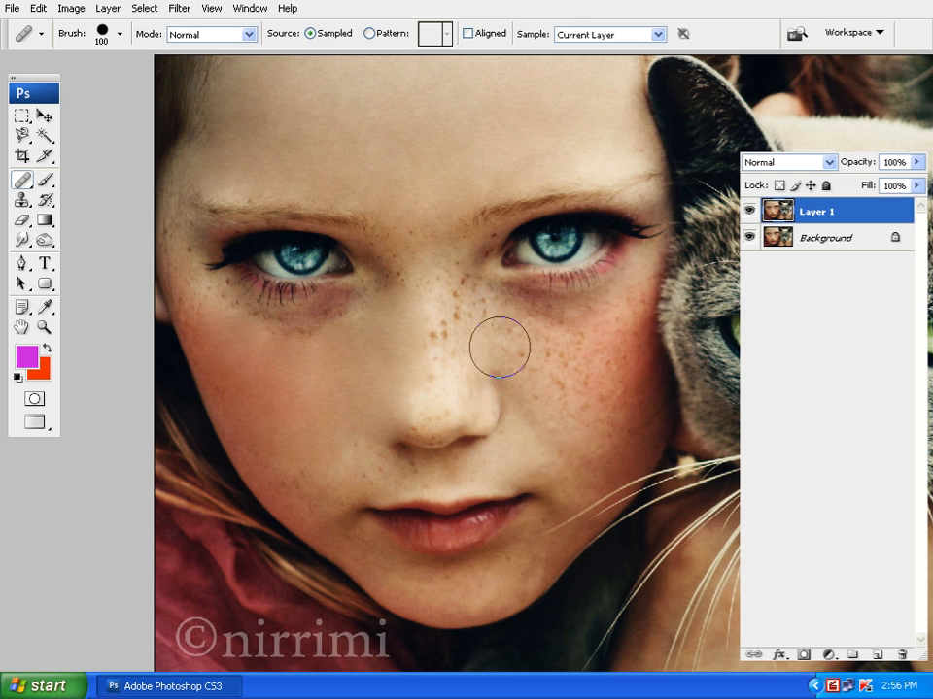
pyautogui.hotkey('ctrl', 'z')
pyautogui.hotkey('ctrl', 'alt', 'z')
pyautogui.hotkey('ctrl', 'alt', 'z')
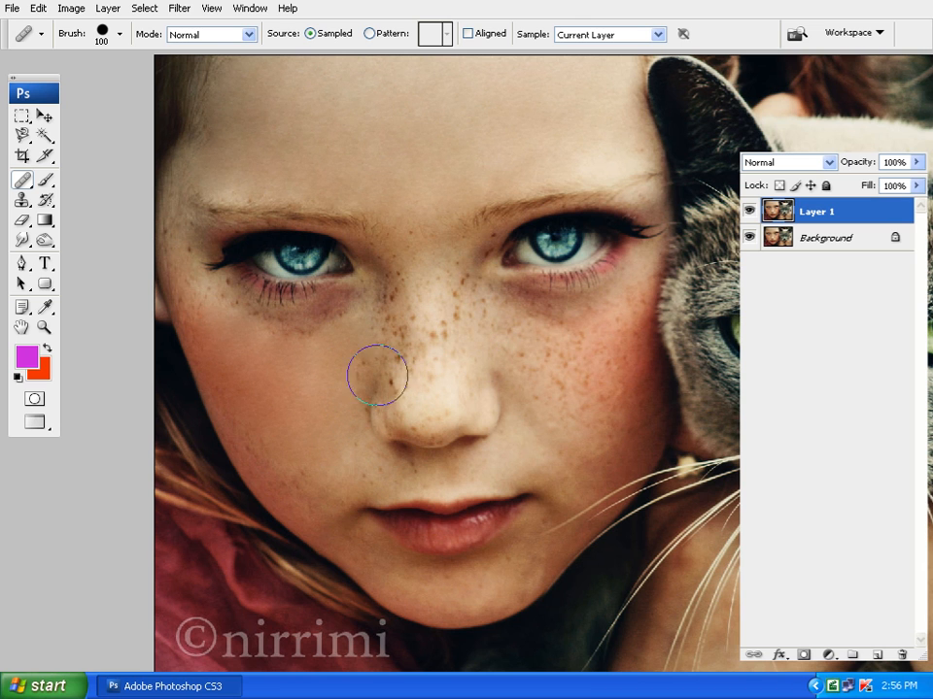
# Step: Heal the remaining freckles on the outer cheek farther from the cat with an 80 px brush, sampling clean cheek skin
pyautogui.moveTo(442, 387); pyautogui.dragTo(485, 347)
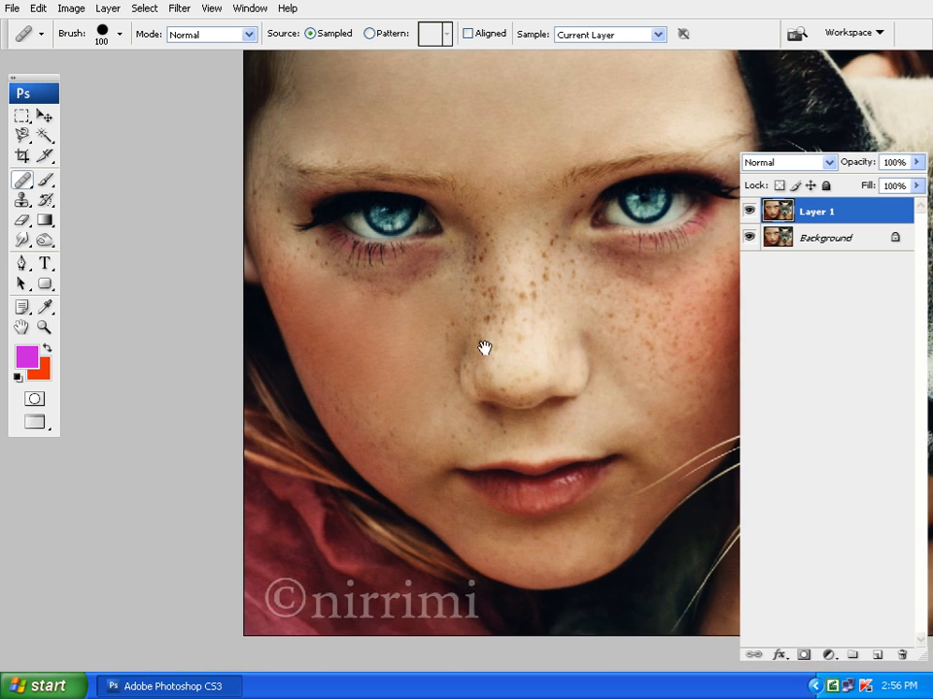
pyautogui.moveTo(458, 426)
pyautogui.mouseDown()
pyautogui.moveTo(497, 380)
pyautogui.moveTo(530, 406)
pyautogui.mouseUp()
pyautogui.hotkey('ctrl', '+')
pyautogui.press('[')
pyautogui.press('[')
pyautogui.keyDown('alt'); pyautogui.click(396, 409); pyautogui.keyUp('alt')
pyautogui.moveTo(379, 408)
pyautogui.mouseDown()
pyautogui.moveTo(359, 368)
pyautogui.moveTo(362, 348)
pyautogui.mouseUp()
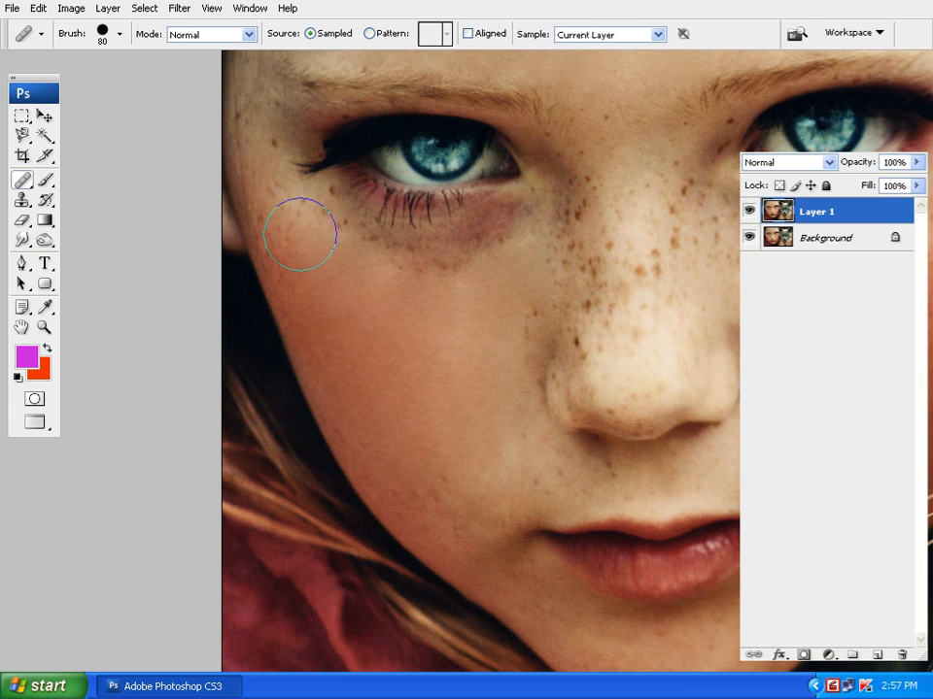
# Step: Heal the freckles directly beneath the eye farther from the cat with a 60 px brush
pyautogui.moveTo(416, 364); pyautogui.dragTo(413, 350)
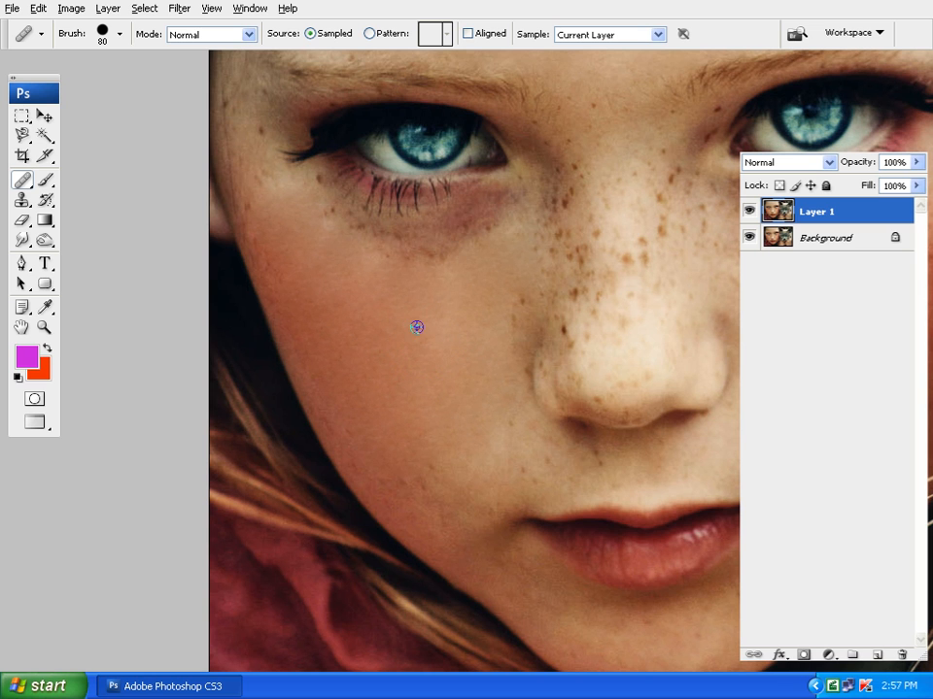
pyautogui.press('[')
pyautogui.press('[')
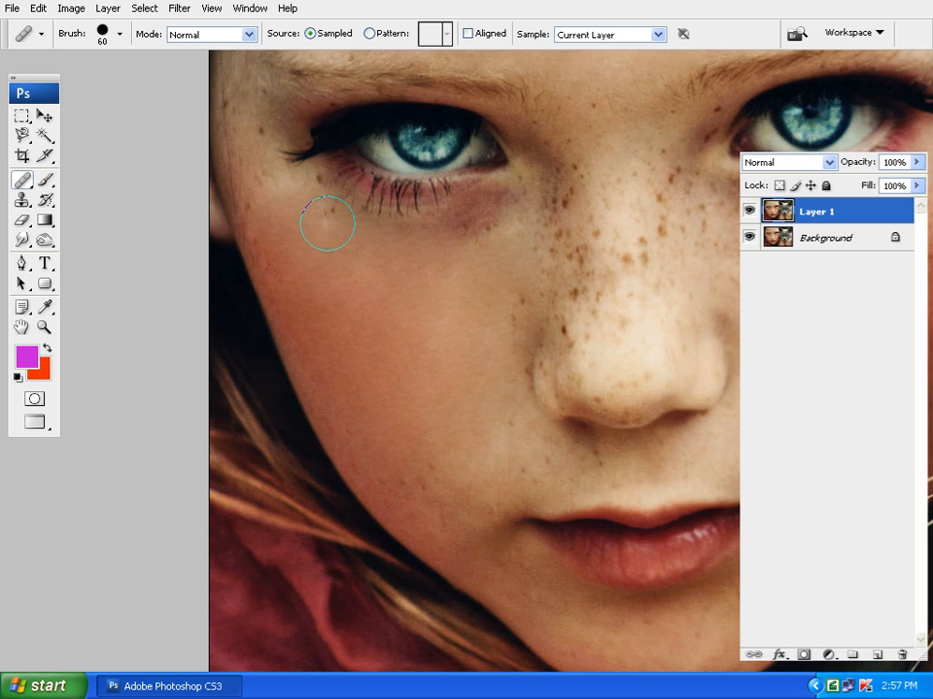
pyautogui.moveTo(448, 260)
pyautogui.mouseDown()
pyautogui.moveTo(472, 237)
pyautogui.moveTo(506, 229)
pyautogui.moveTo(485, 263)
pyautogui.mouseUp()
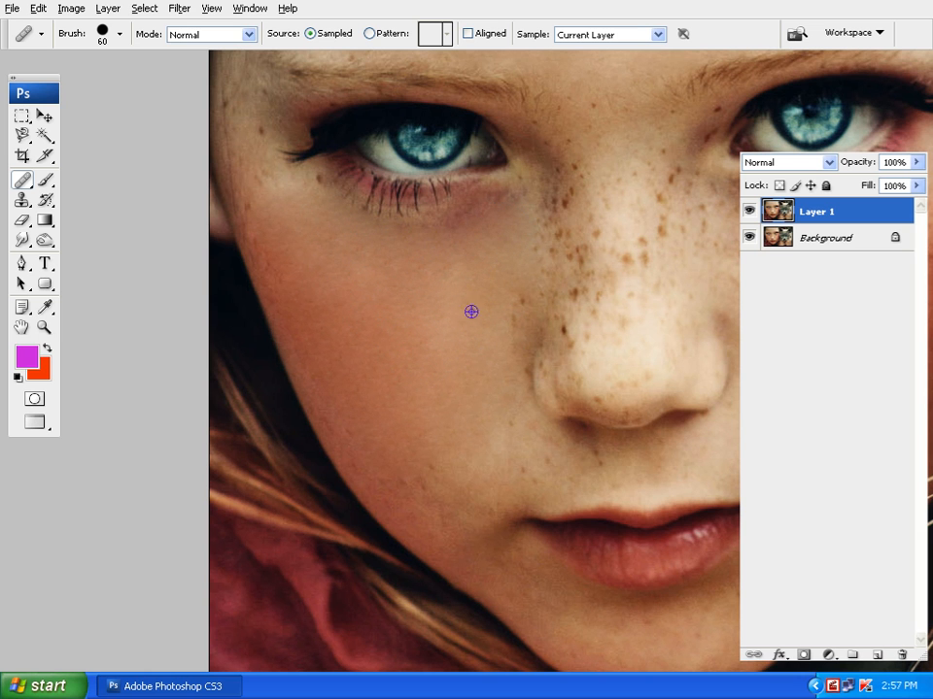
# Step: Heal the freckles on the middle of the cheek beside the cat and next to the nose, sampling clean cheek skin
pyautogui.moveTo(616, 340); pyautogui.dragTo(443, 326)
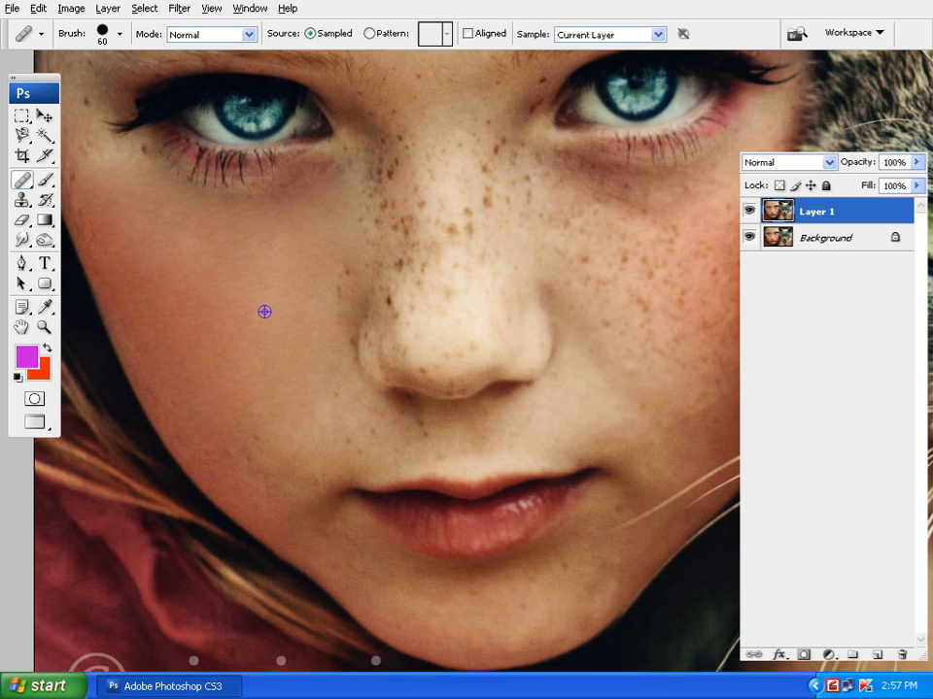
pyautogui.moveTo(661, 315)
pyautogui.mouseDown()
pyautogui.moveTo(547, 310)
pyautogui.moveTo(551, 280)
pyautogui.mouseUp()
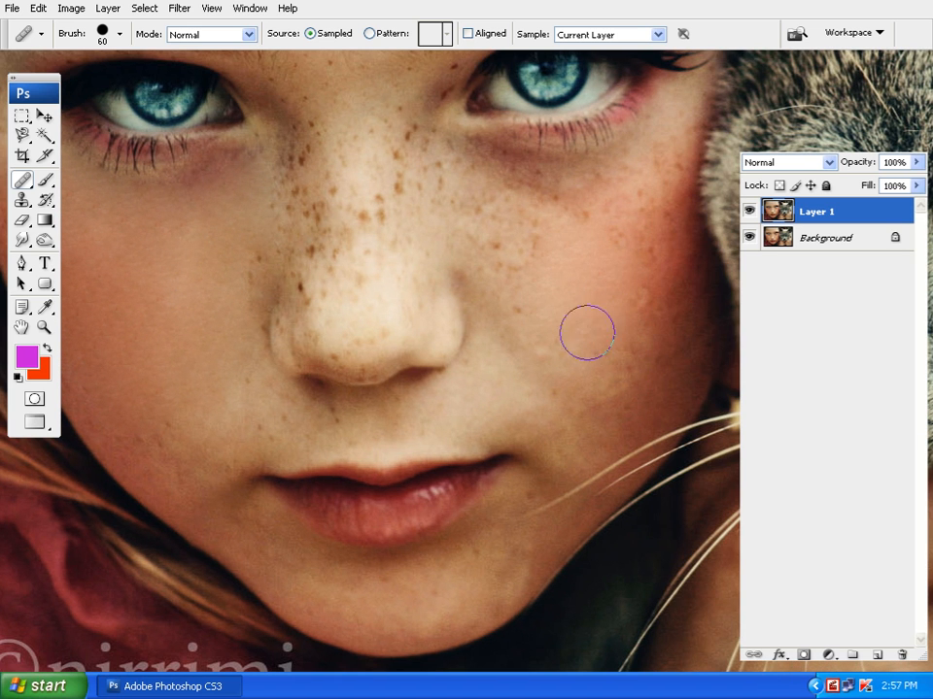
pyautogui.moveTo(612, 222); pyautogui.dragTo(596, 218)
pyautogui.moveTo(497, 250); pyautogui.dragTo(487, 218)
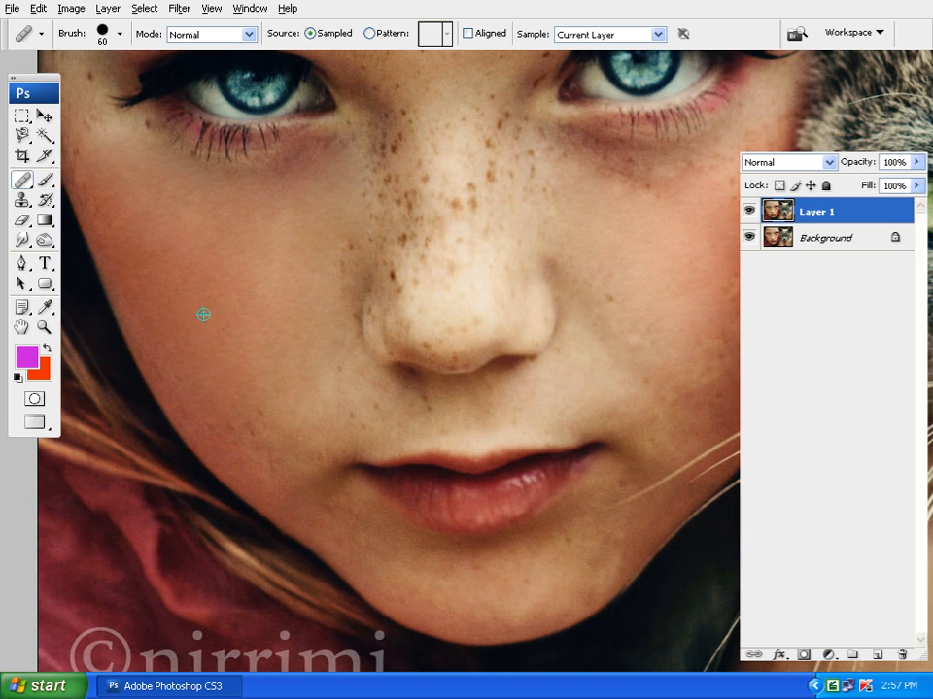
pyautogui.click(625, 304)
pyautogui.moveTo(602, 315); pyautogui.dragTo(543, 295)
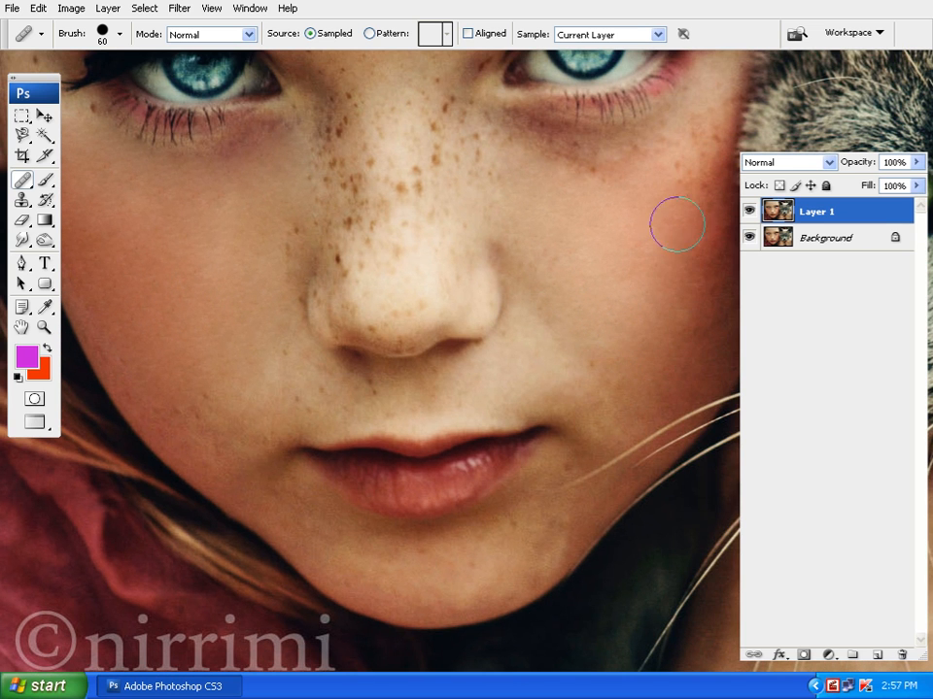
# Step: Heal the remaining freckles beneath the eye and on the outer red cheek nearest the cat
pyautogui.moveTo(652, 225); pyautogui.dragTo(567, 234)
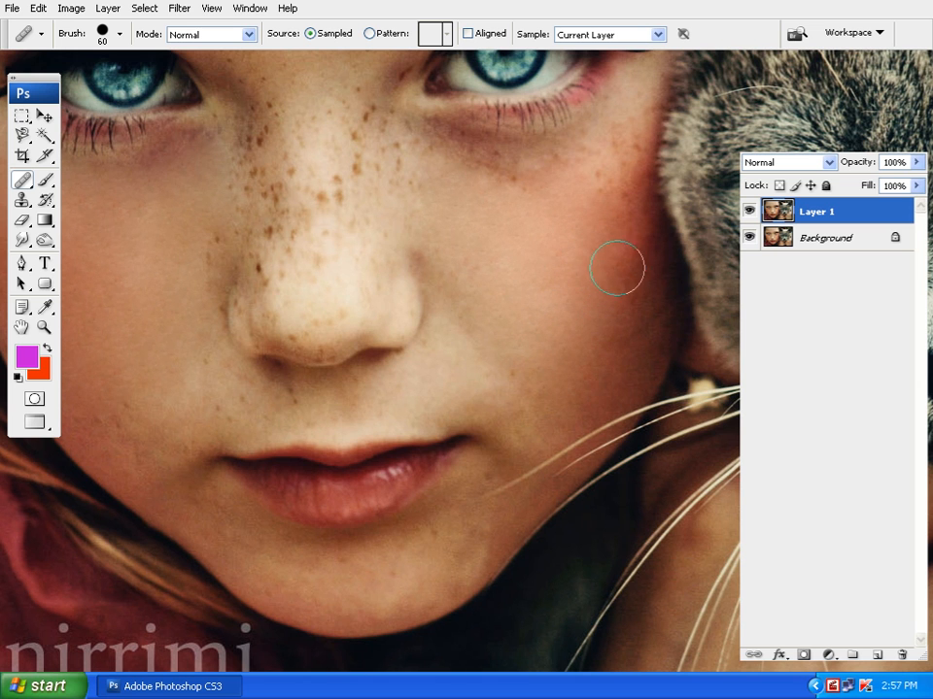
pyautogui.moveTo(524, 185); pyautogui.dragTo(558, 191)
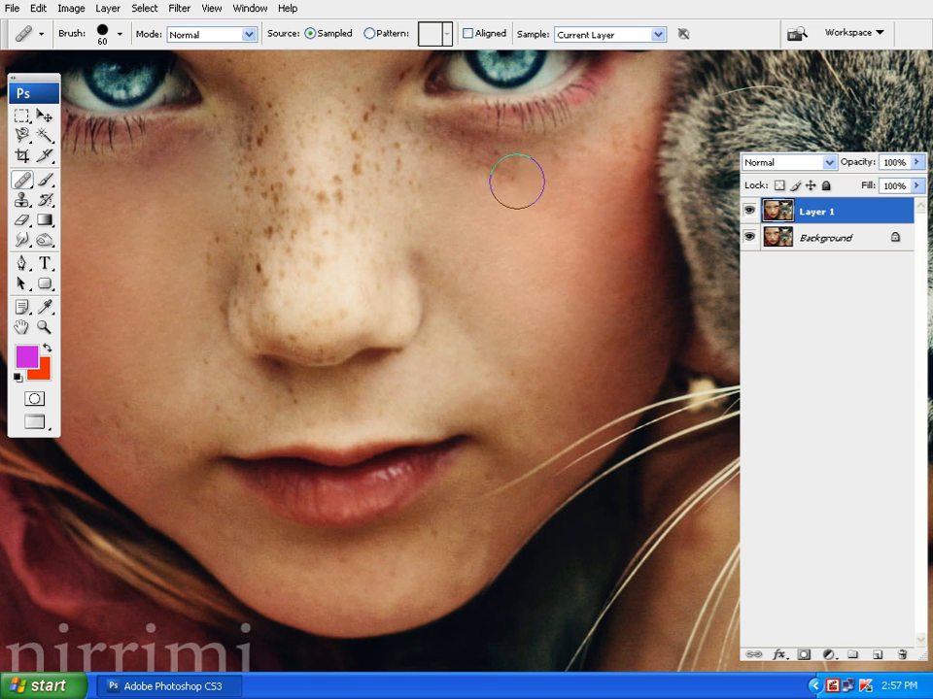
pyautogui.click(443, 161)
pyautogui.click(498, 171)
pyautogui.click(580, 170)
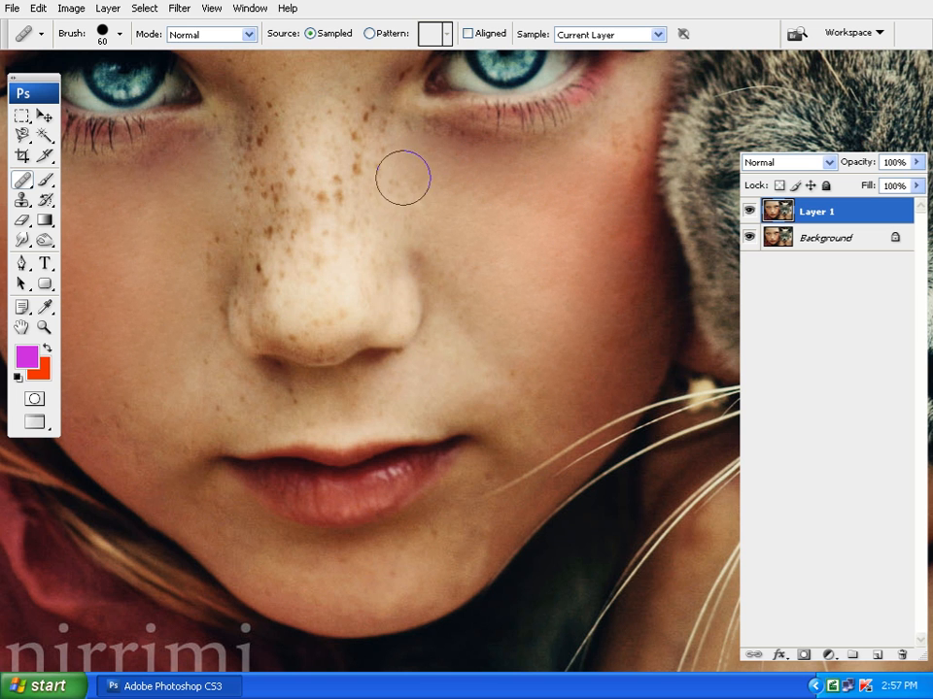
pyautogui.click(524, 202)
# Step: Leave full-screen mode and minimize the girl's portrait and the picture1.jpg window
pyautogui.moveTo(580, 260)
pyautogui.mouseDown()
pyautogui.moveTo(601, 220)
pyautogui.moveTo(704, 437)
pyautogui.moveTo(533, 307)
pyautogui.mouseUp()
pyautogui.hotkey('ctrl', '-')
pyautogui.hotkey('ctrl', '-')
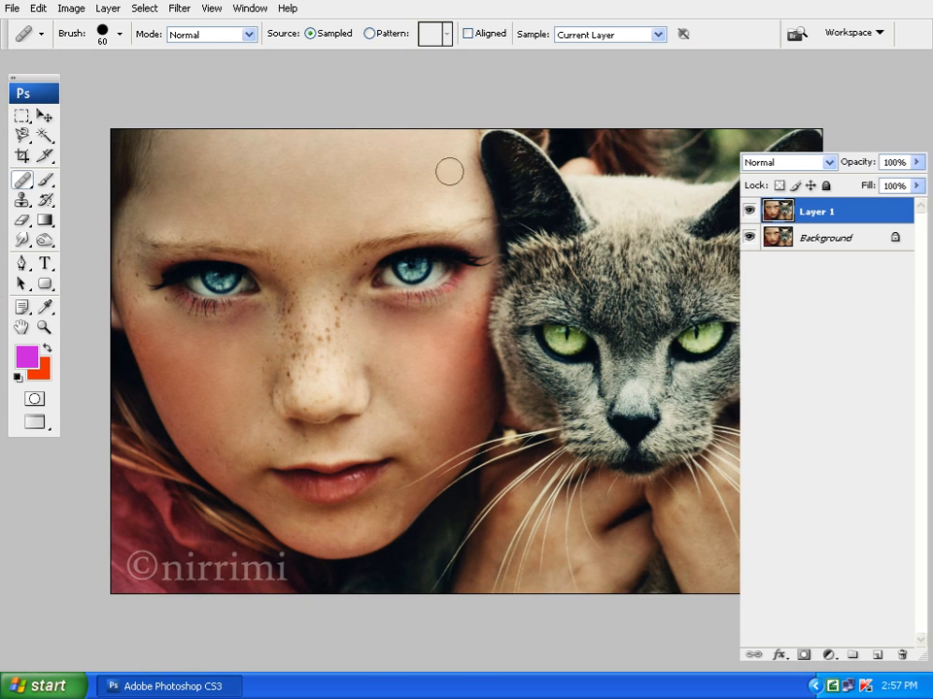
pyautogui.moveTo(455, 387); pyautogui.dragTo(521, 346)
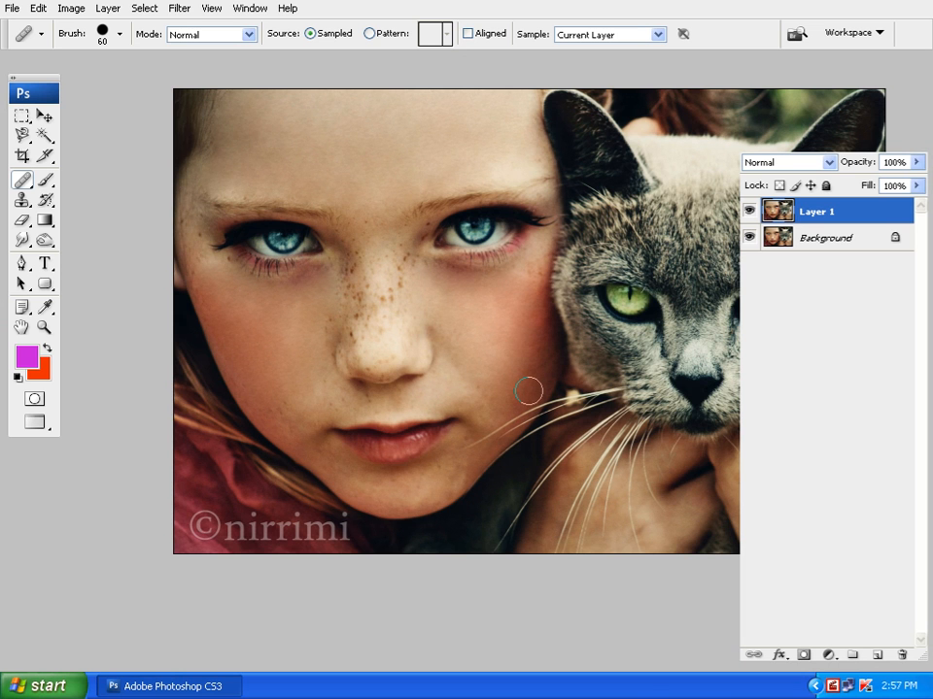
pyautogui.press('f')
pyautogui.press('f')
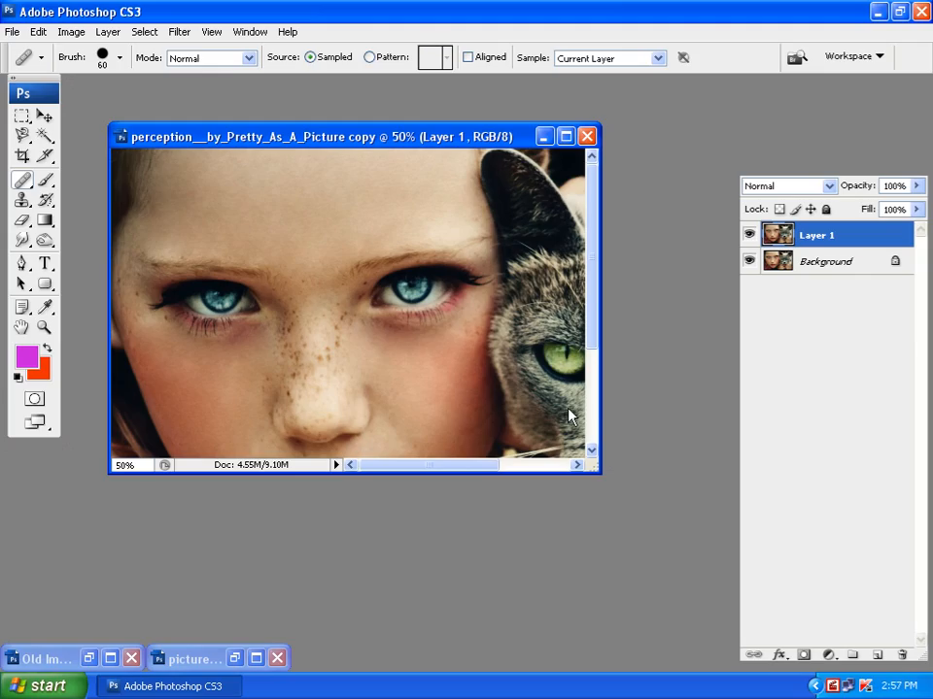
pyautogui.moveTo(535, 136); pyautogui.dragTo(535, 139)
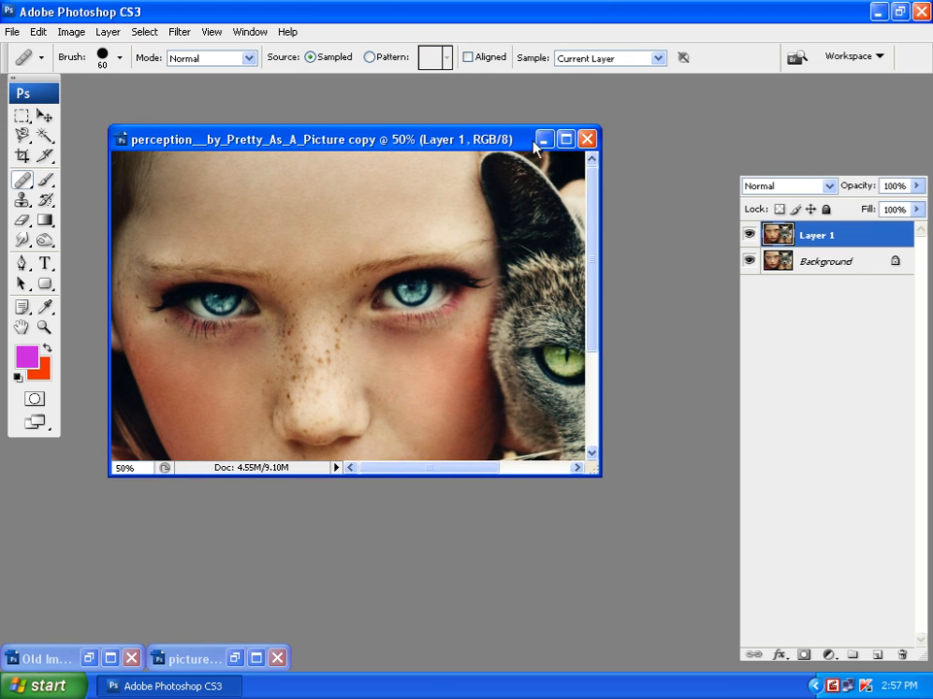
pyautogui.click(543, 139)
pyautogui.click(233, 667)
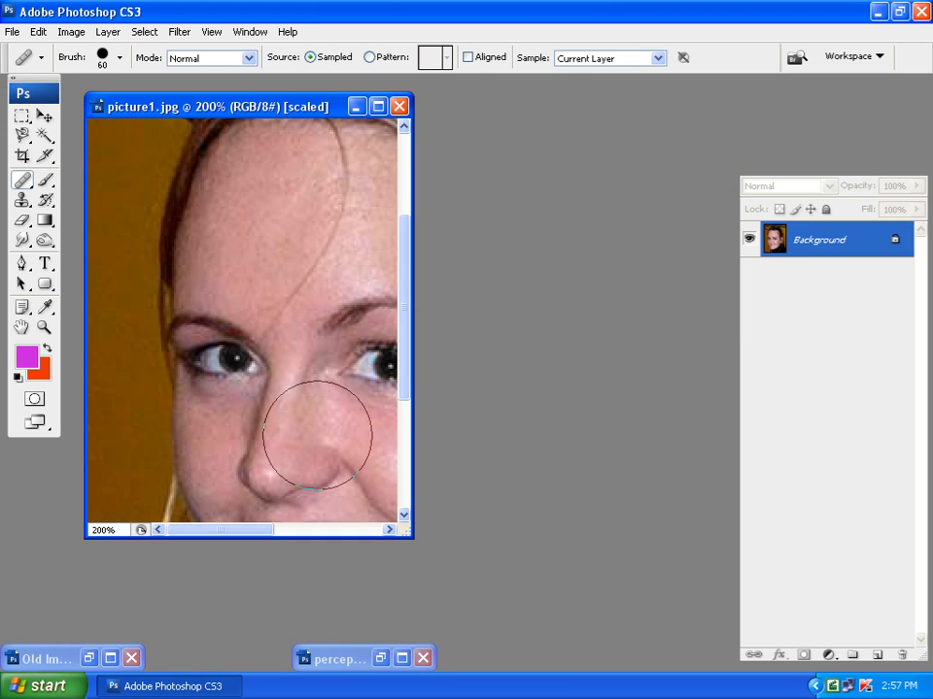
pyautogui.click(356, 103)
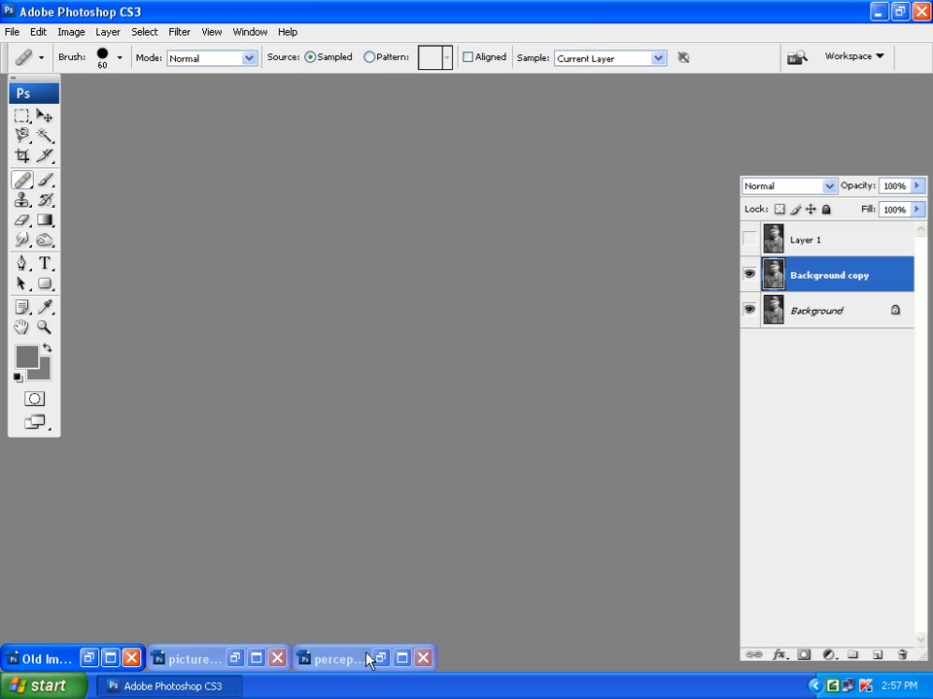
# Step: Restore the Old Image copy document and display the whole portrait in full-screen mode
pyautogui.click(89, 659)
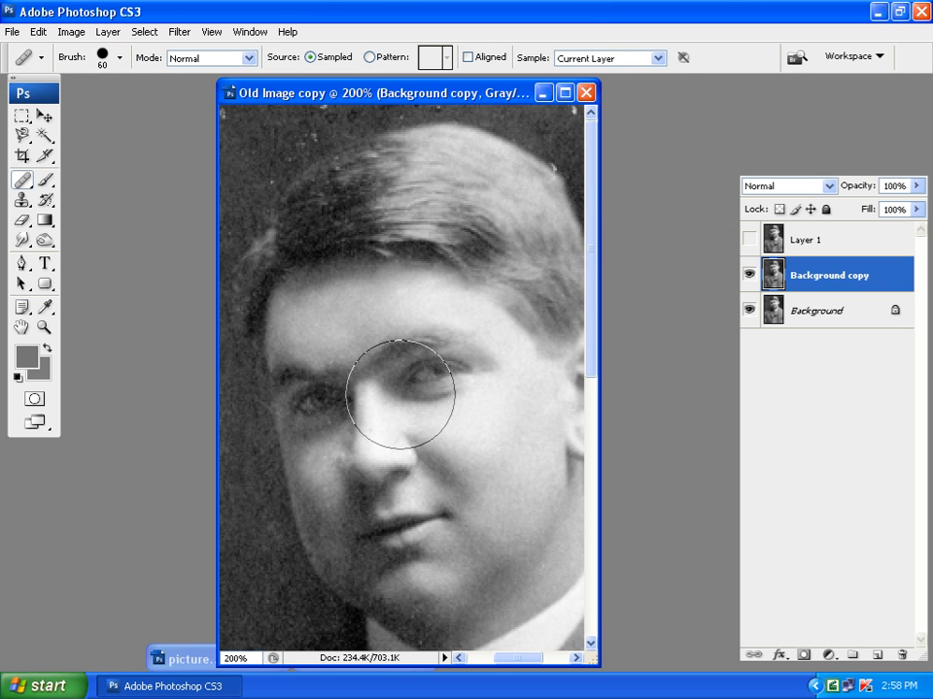
pyautogui.hotkey('ctrl', 'F10')
pyautogui.press('f')
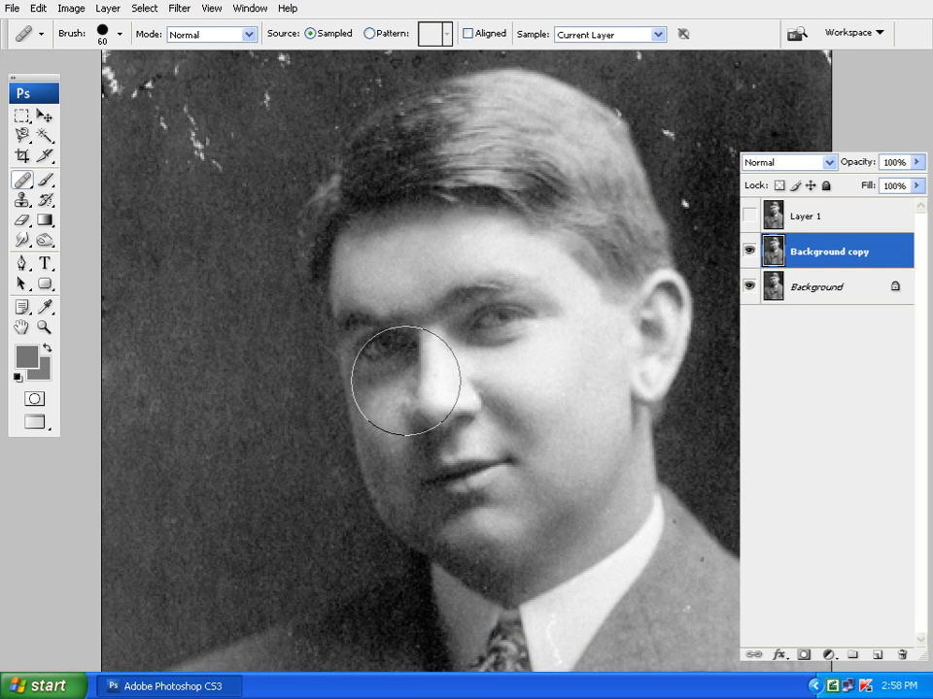
pyautogui.moveTo(521, 449); pyautogui.dragTo(424, 372)
pyautogui.hotkey('ctrl', '-')
pyautogui.hotkey('ctrl', '-')
pyautogui.hotkey('ctrl', '-')
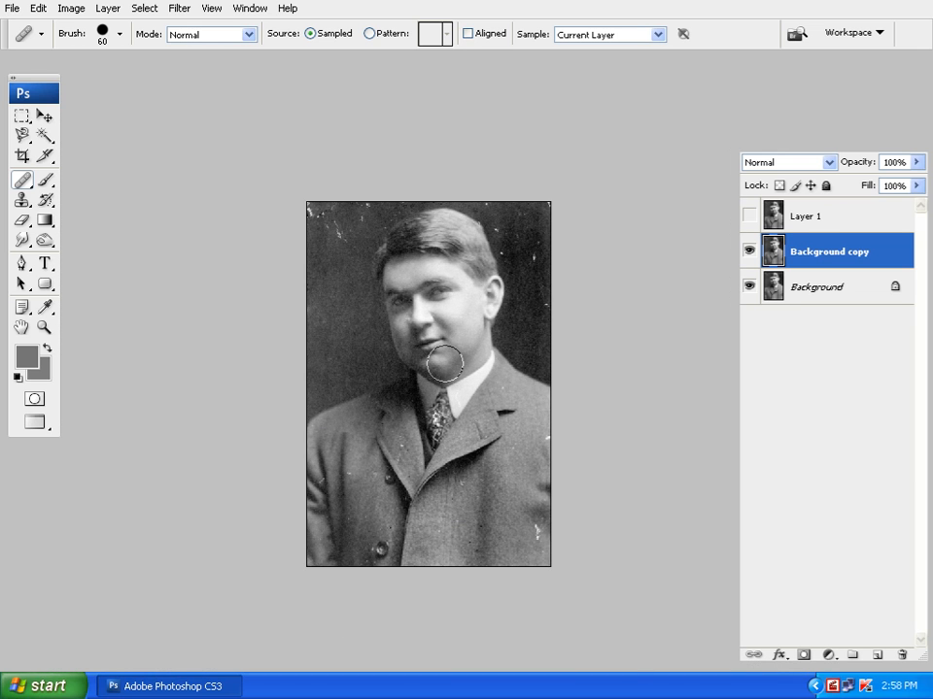
# Step: Show Layer 1, reduce the Healing Brush to 40 px, sample the clean dark background and make Layer 1 active
pyautogui.click(749, 218)
pyautogui.moveTo(583, 324)
pyautogui.mouseDown()
pyautogui.moveTo(577, 308)
pyautogui.moveTo(490, 317)
pyautogui.moveTo(401, 381)
pyautogui.mouseUp()
pyautogui.hotkey('ctrl', '+')
pyautogui.hotkey('ctrl', '+')
pyautogui.hotkey('ctrl', '+')
pyautogui.press('[')
pyautogui.press('[')
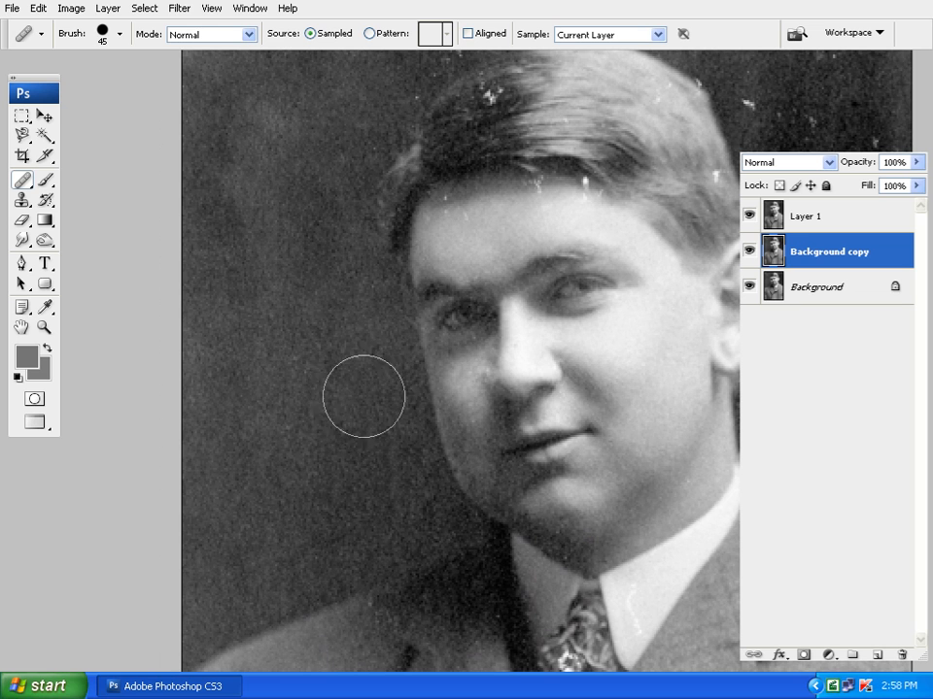
pyautogui.keyDown('alt'); pyautogui.click(280, 350); pyautogui.keyUp('alt')
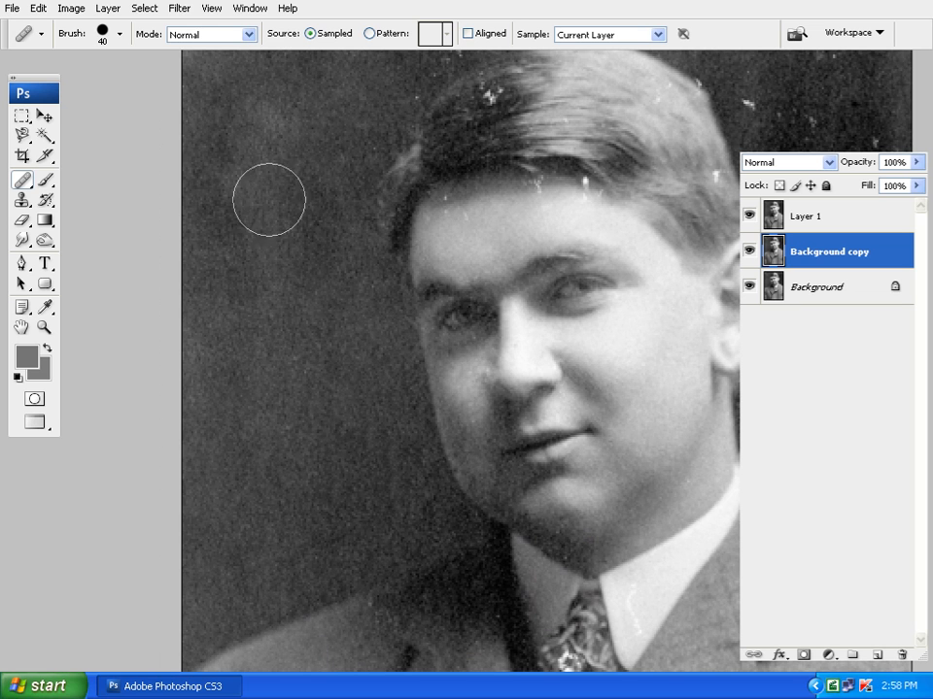
pyautogui.click(855, 217)
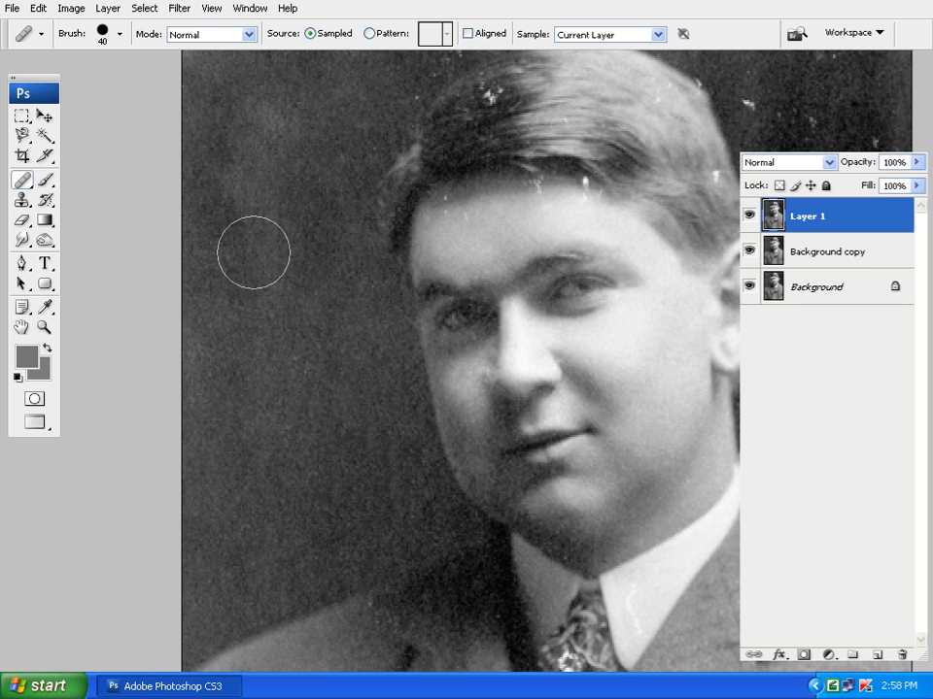
# Step: Heal the white specks in the dark background between the ear and the photo's edge, including the damaged upper corner
pyautogui.moveTo(306, 318); pyautogui.dragTo(680, 423)
pyautogui.click(680, 424)
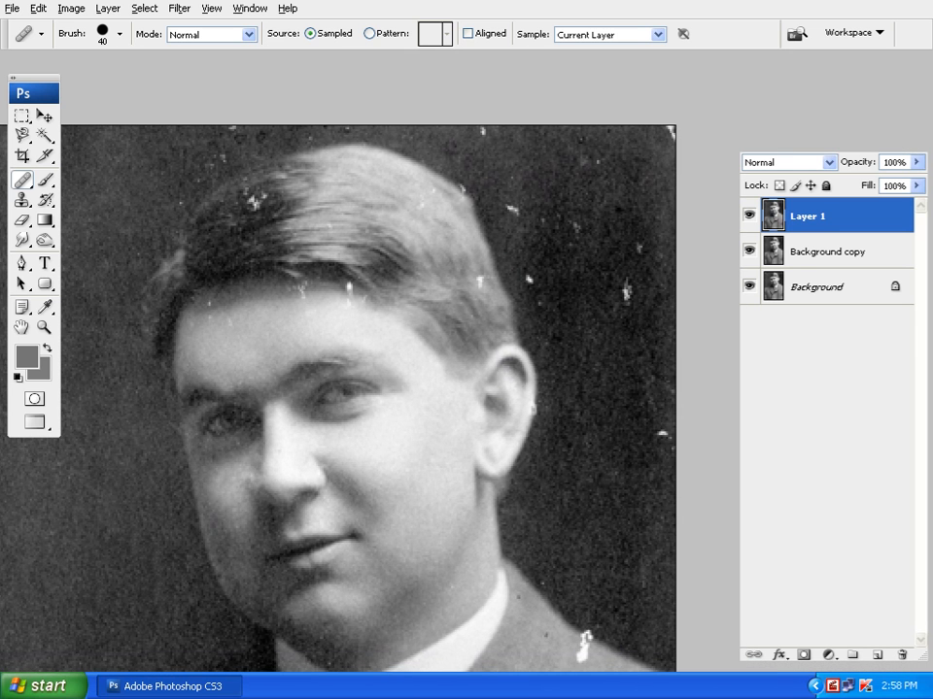
pyautogui.click(638, 252)
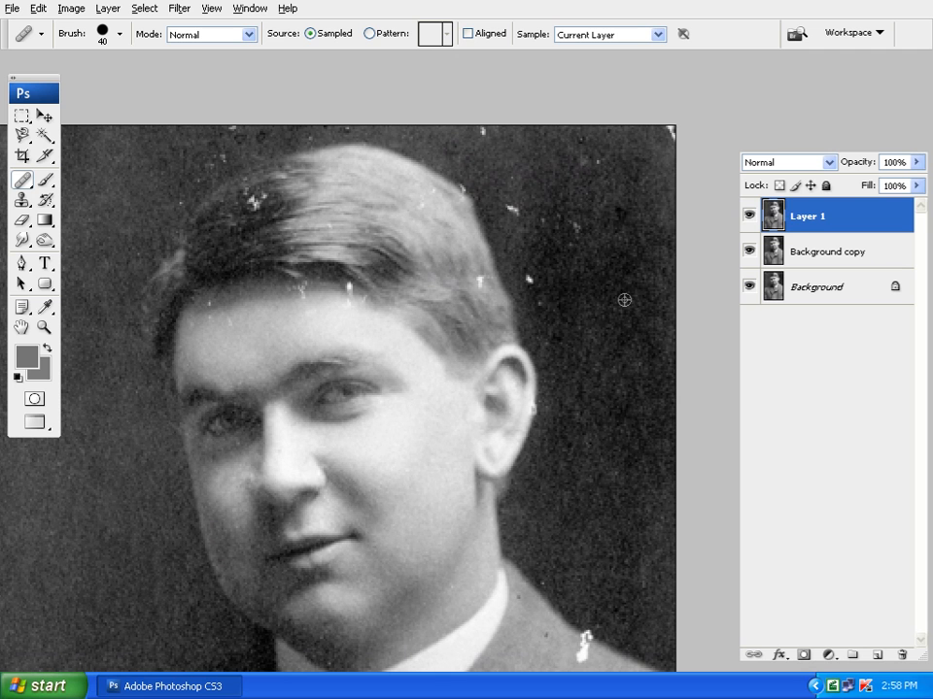
pyautogui.click(666, 134)
# Step: Reduce the Healing Brush to 30 px, sample clean dark background and heal the white specks beside the man's hair
pyautogui.moveTo(636, 510)
pyautogui.mouseDown()
pyautogui.moveTo(620, 493)
pyautogui.moveTo(460, 539)
pyautogui.moveTo(436, 617)
pyautogui.mouseUp()
pyautogui.hotkey('ctrl', '+')
pyautogui.press('[')
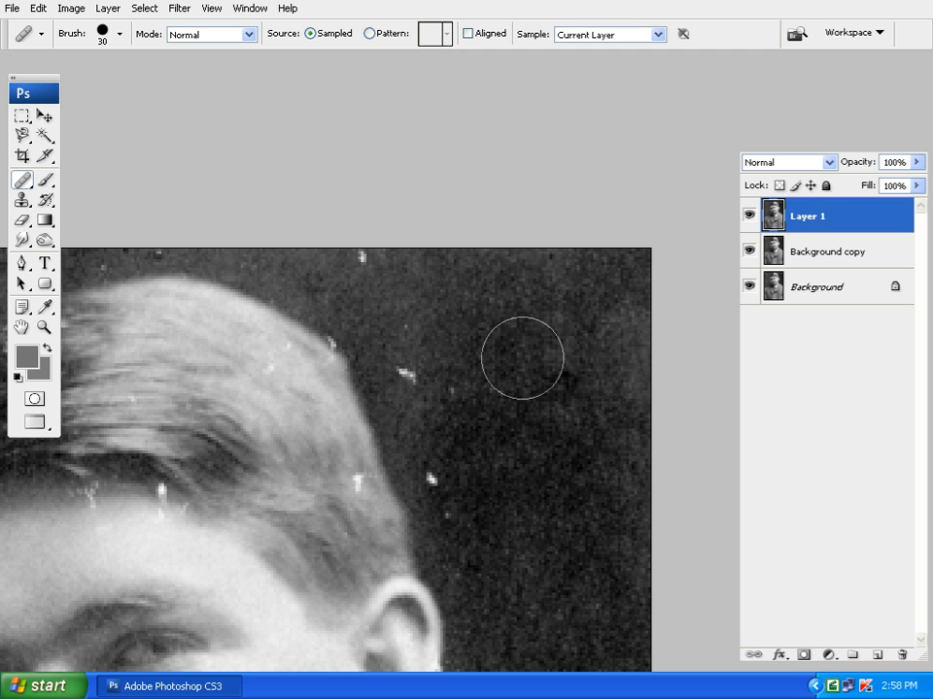
pyautogui.keyDown('alt'); pyautogui.click(525, 354); pyautogui.keyUp('alt')
pyautogui.click(432, 476)
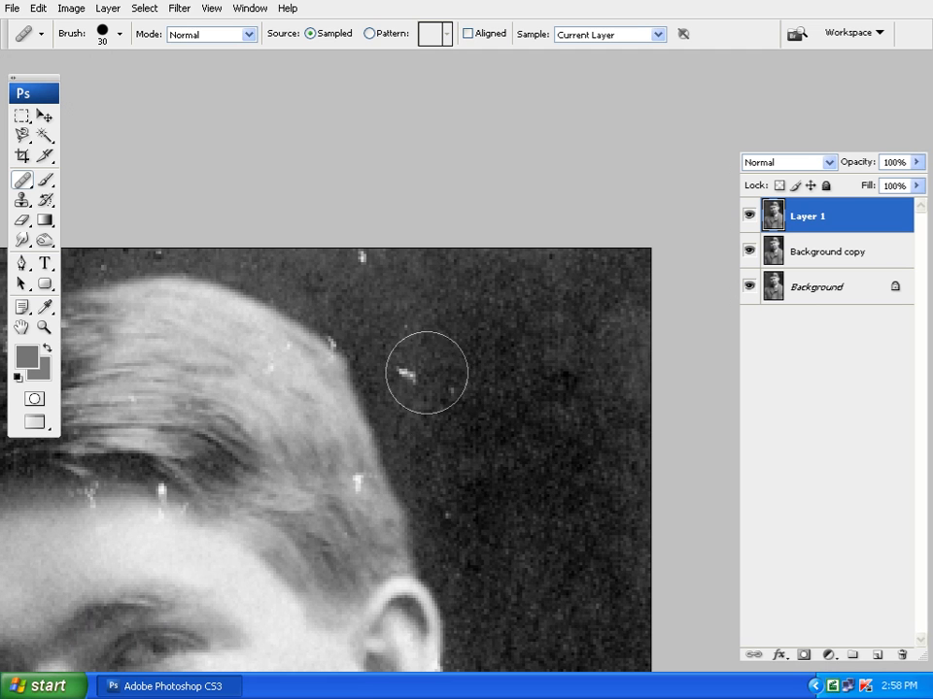
pyautogui.click(408, 374)
pyautogui.moveTo(362, 271)
pyautogui.mouseDown()
pyautogui.moveTo(537, 353)
pyautogui.moveTo(383, 353)
pyautogui.moveTo(374, 309)
pyautogui.moveTo(339, 377)
pyautogui.moveTo(303, 388)
pyautogui.mouseUp()
# Step: Clone out the large white mark on the jacket's shoulder edge with a 10 px Clone Stamp
pyautogui.hotkey('ctrl', '0')
pyautogui.hotkey('ctrl', '+')
pyautogui.hotkey('ctrl', '+')
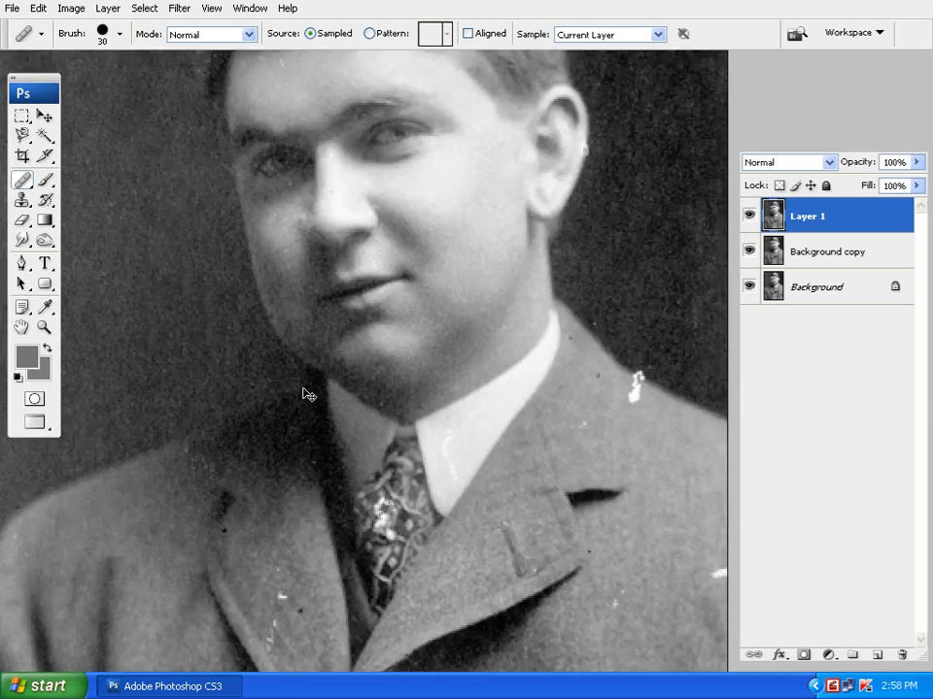
pyautogui.hotkey('ctrl', '+')
pyautogui.hotkey('ctrl', '+')
pyautogui.moveTo(354, 364); pyautogui.dragTo(343, 386)
pyautogui.press('[')
pyautogui.press('[')
pyautogui.press('[')
pyautogui.click(21, 200)
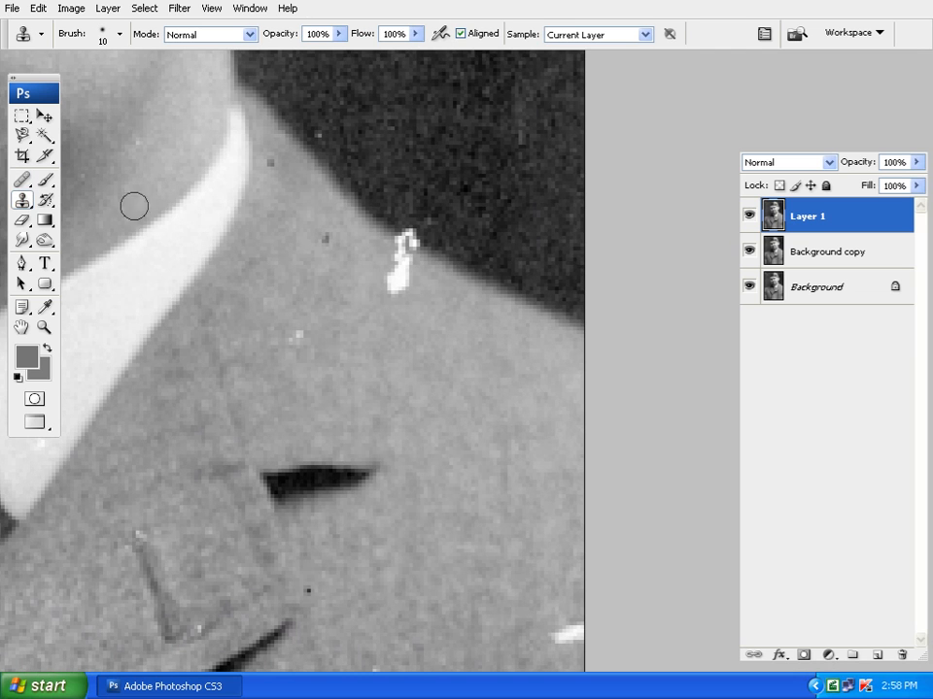
pyautogui.moveTo(436, 239); pyautogui.dragTo(397, 217)
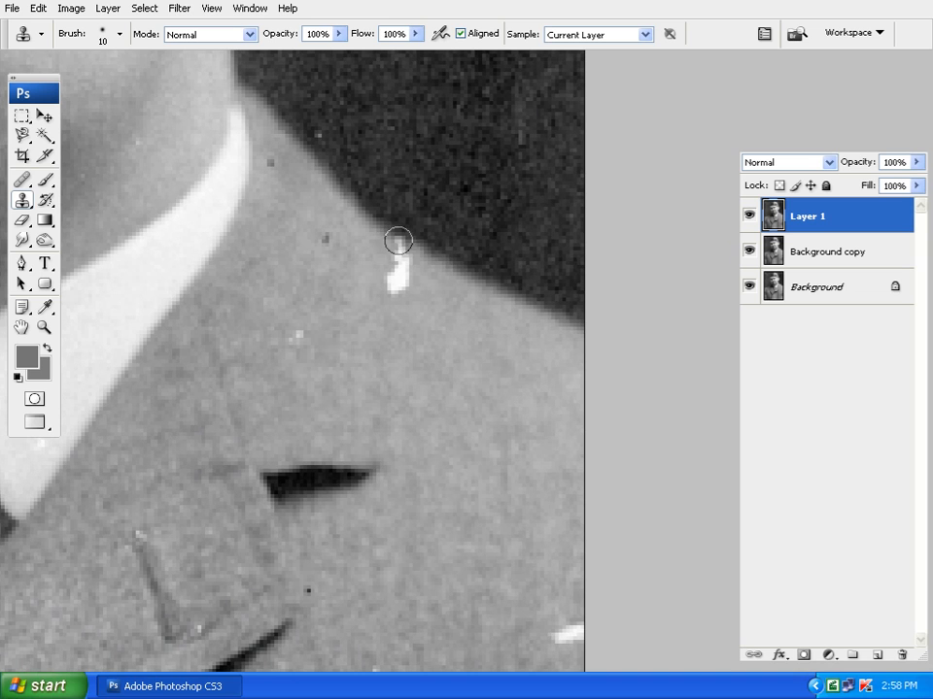
pyautogui.moveTo(407, 266); pyautogui.dragTo(401, 262)
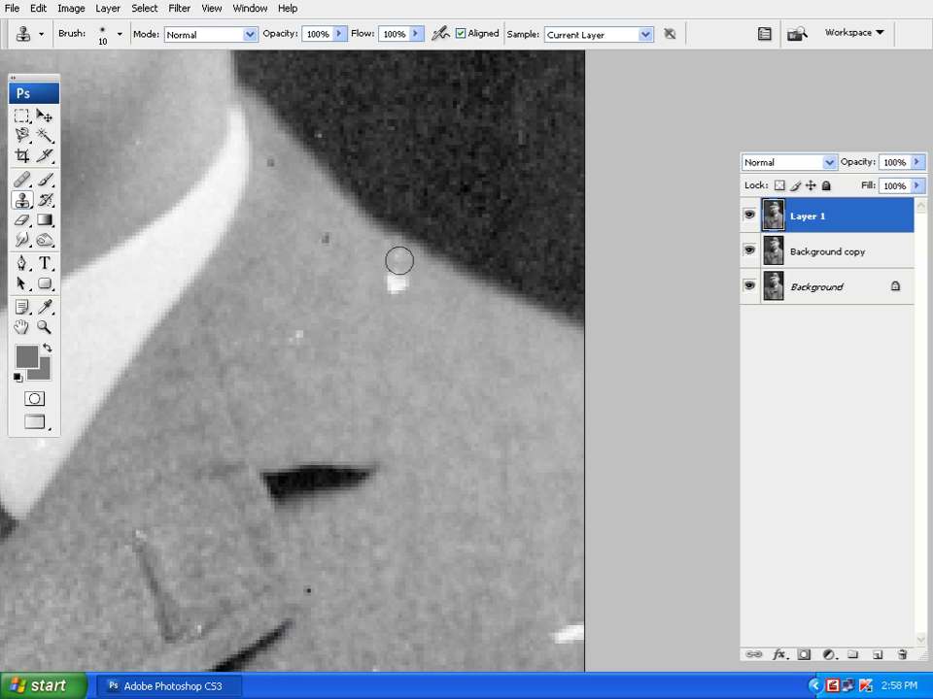
pyautogui.moveTo(428, 300)
pyautogui.mouseDown()
pyautogui.moveTo(395, 278)
pyautogui.moveTo(402, 293)
pyautogui.mouseUp()
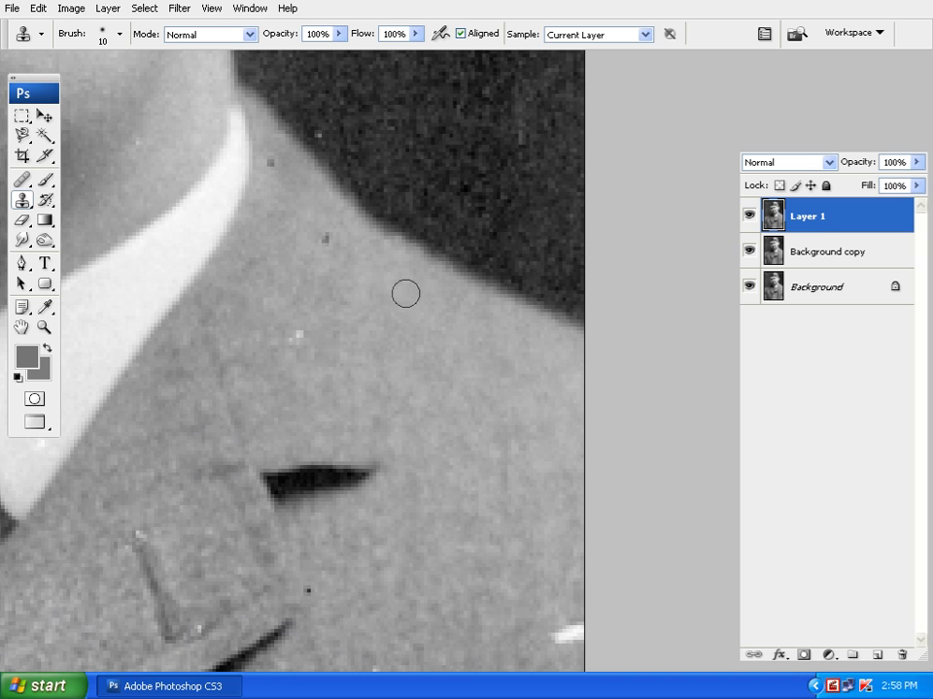
# Step: Clone out the specks near the collar, and use a 20 px brush on the jacket damage towards the photo's side edge
pyautogui.click(317, 237)
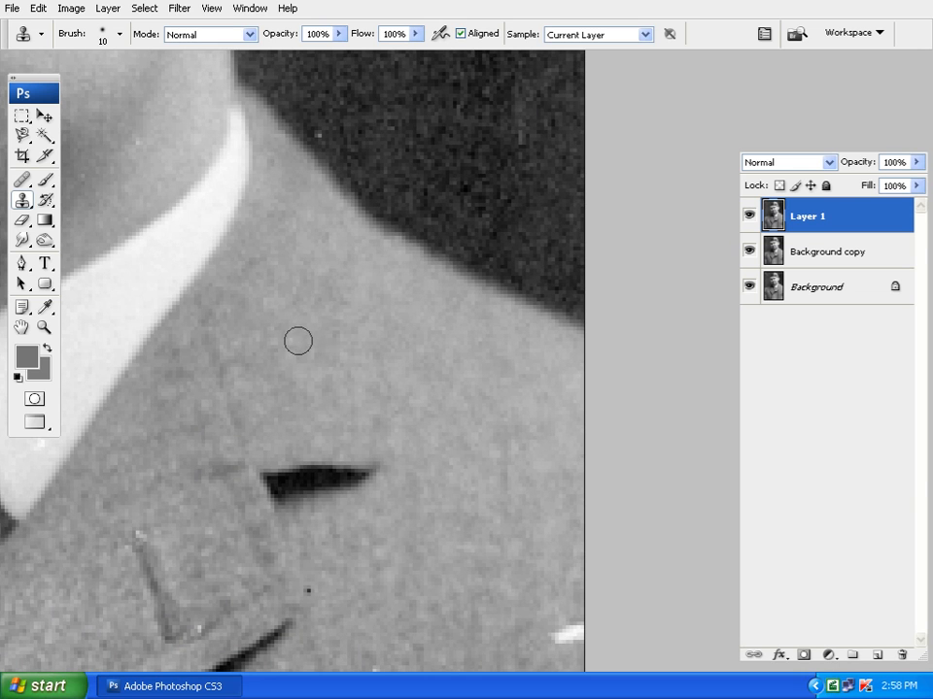
pyautogui.moveTo(318, 128); pyautogui.dragTo(413, 264)
pyautogui.press(']')
pyautogui.moveTo(508, 366); pyautogui.dragTo(506, 398)
pyautogui.moveTo(452, 381); pyautogui.dragTo(530, 204)
pyautogui.keyDown('alt'); pyautogui.click(408, 330); pyautogui.keyUp('alt')
pyautogui.moveTo(448, 508); pyautogui.dragTo(480, 275)
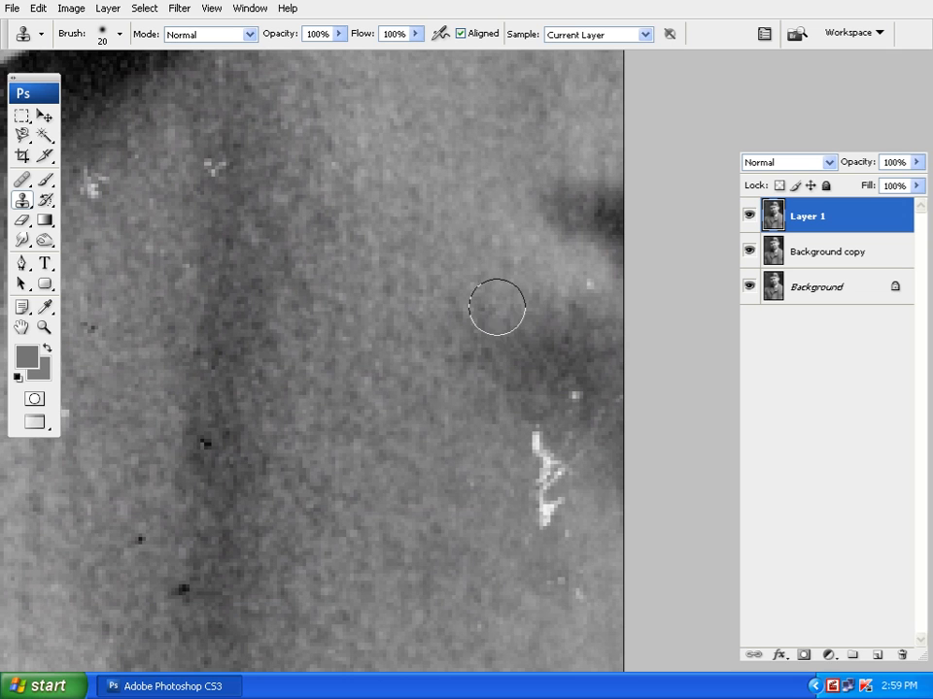
# Step: Reduce the Clone Stamp to 10 px and clone out the small white specks around the sleeve fold near the photo's edge
pyautogui.press('[')
pyautogui.moveTo(604, 299); pyautogui.dragTo(591, 286)
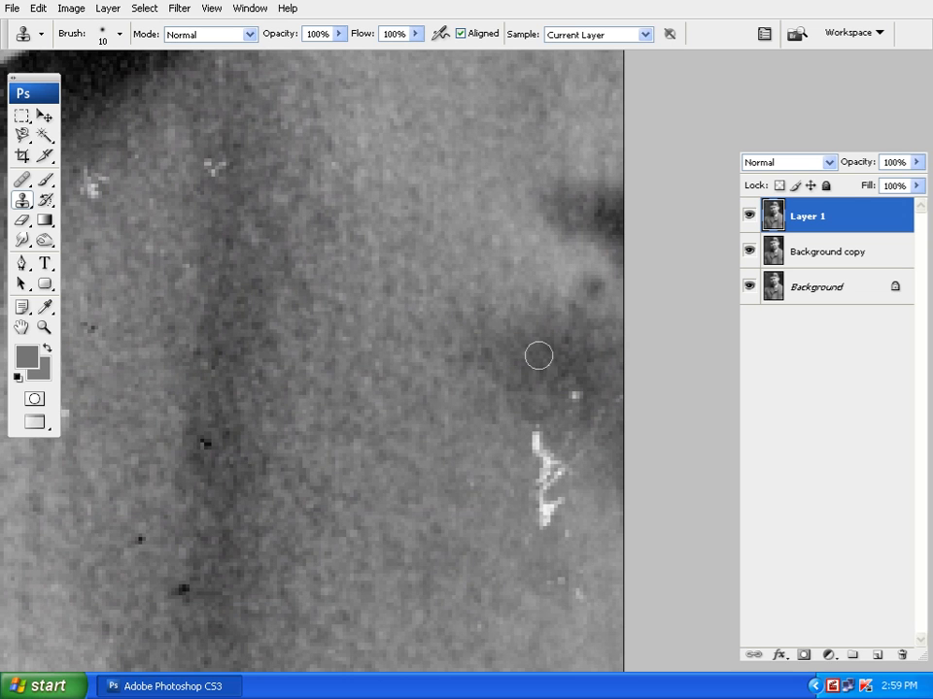
pyautogui.click(590, 285)
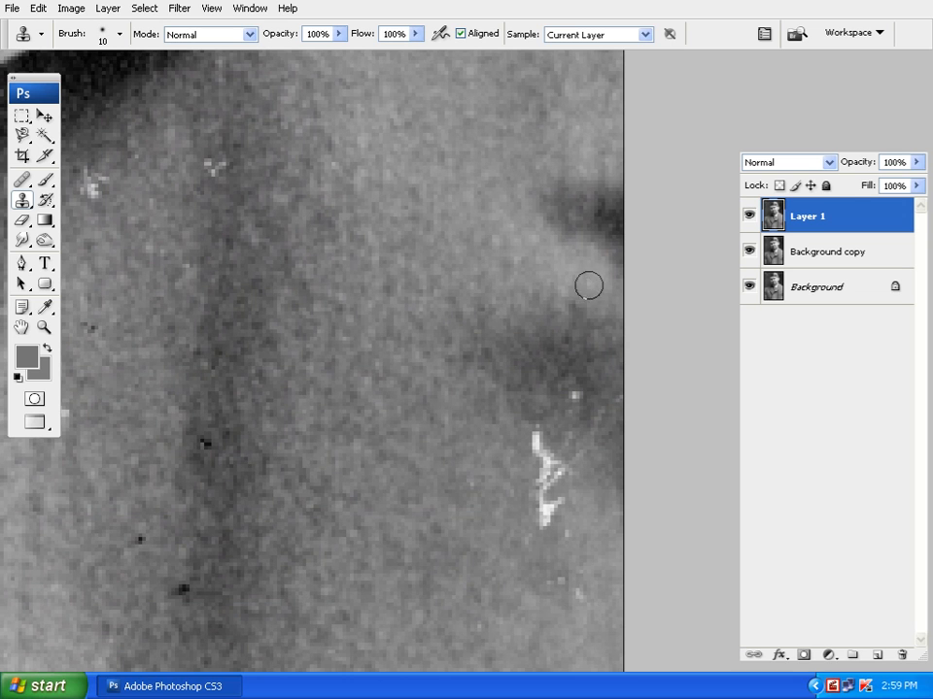
pyautogui.moveTo(589, 284); pyautogui.dragTo(573, 153)
pyautogui.click(558, 207)
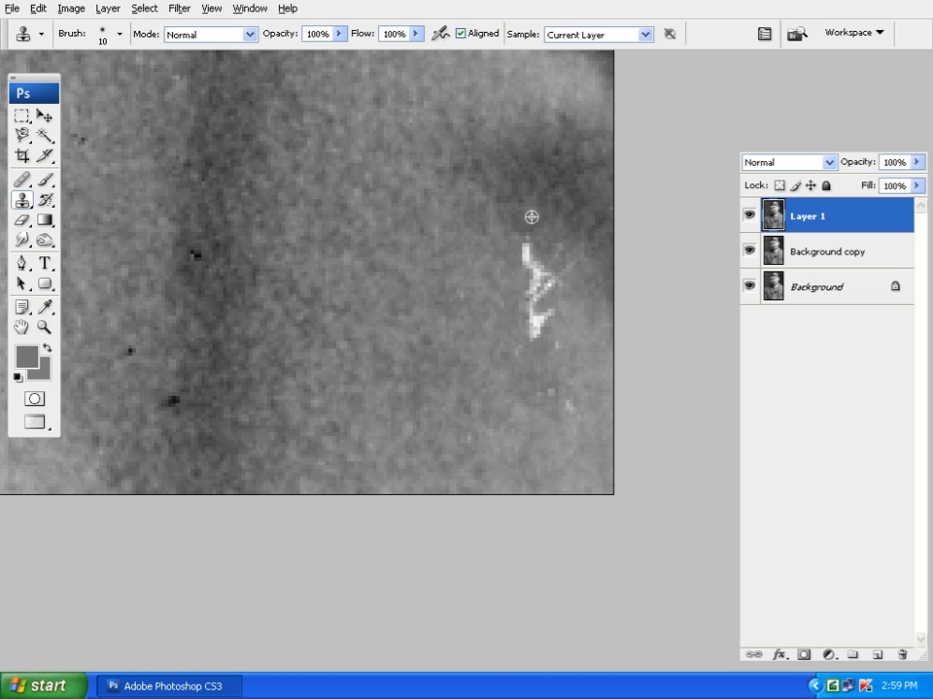
# Step: Clone clean jacket texture over the jagged white scratch and the small specks below the sleeve fold
pyautogui.click(520, 259)
pyautogui.moveTo(503, 269)
pyautogui.mouseDown()
pyautogui.moveTo(536, 275)
pyautogui.moveTo(531, 266)
pyautogui.moveTo(529, 287)
pyautogui.moveTo(552, 283)
pyautogui.moveTo(526, 326)
pyautogui.mouseUp()
pyautogui.keyDown('alt'); pyautogui.click(493, 285); pyautogui.keyUp('alt')
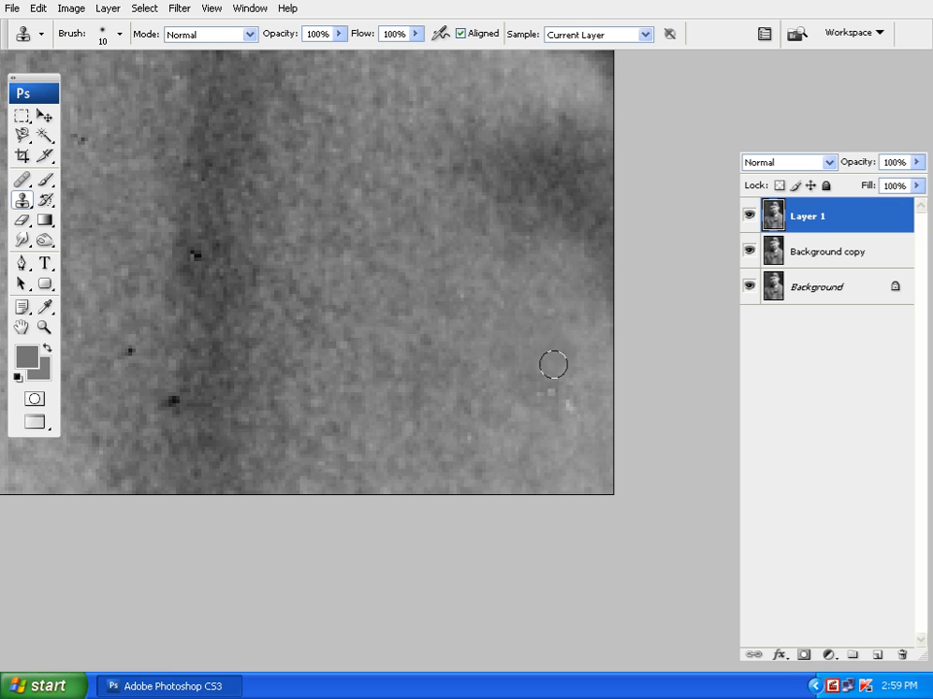
pyautogui.moveTo(574, 412); pyautogui.dragTo(389, 288)
# Step: Clone out the three black spots along the dark vertical fold of the lower jacket
pyautogui.click(306, 287)
pyautogui.keyDown('alt'); pyautogui.click(344, 343); pyautogui.keyUp('alt')
pyautogui.click(291, 438)
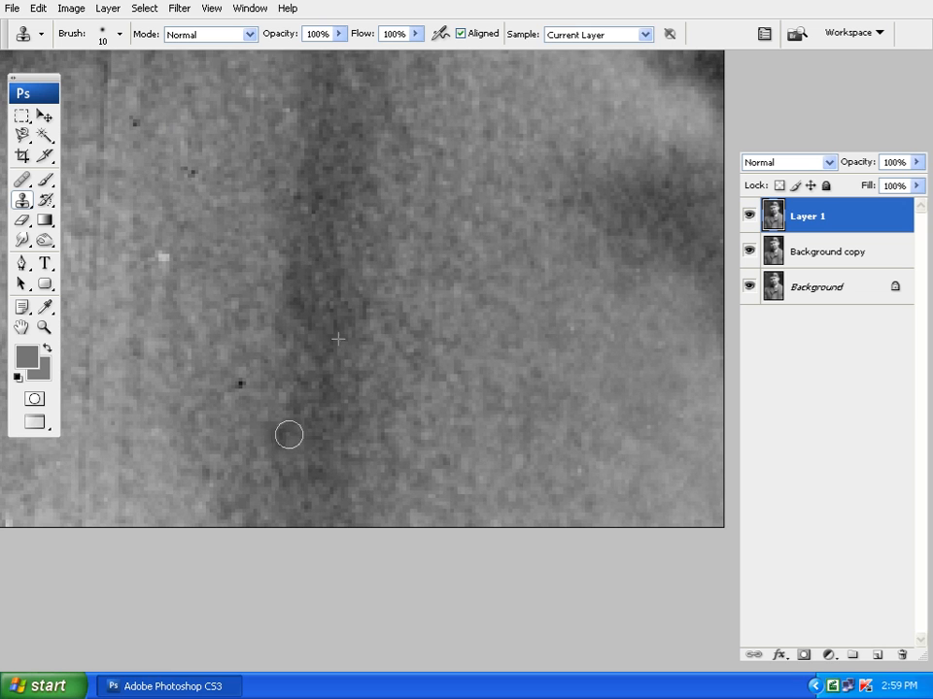
pyautogui.click(238, 384)
pyautogui.moveTo(279, 409); pyautogui.dragTo(366, 535)
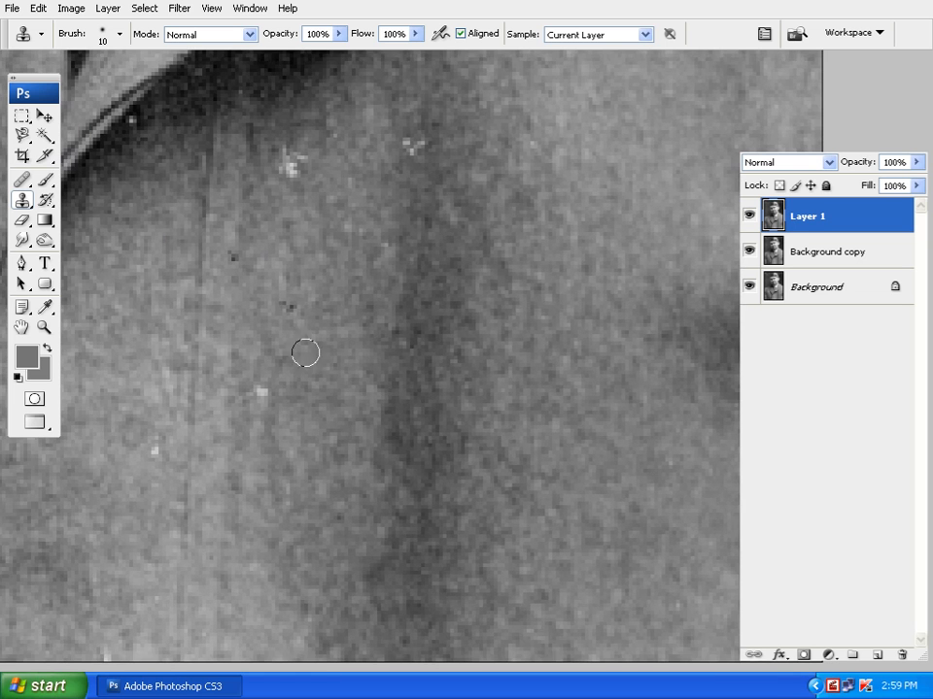
# Step: With a 9 px Healing Brush, heal the white specks and dark spots on the jacket front below the lapel
pyautogui.click(21, 179)
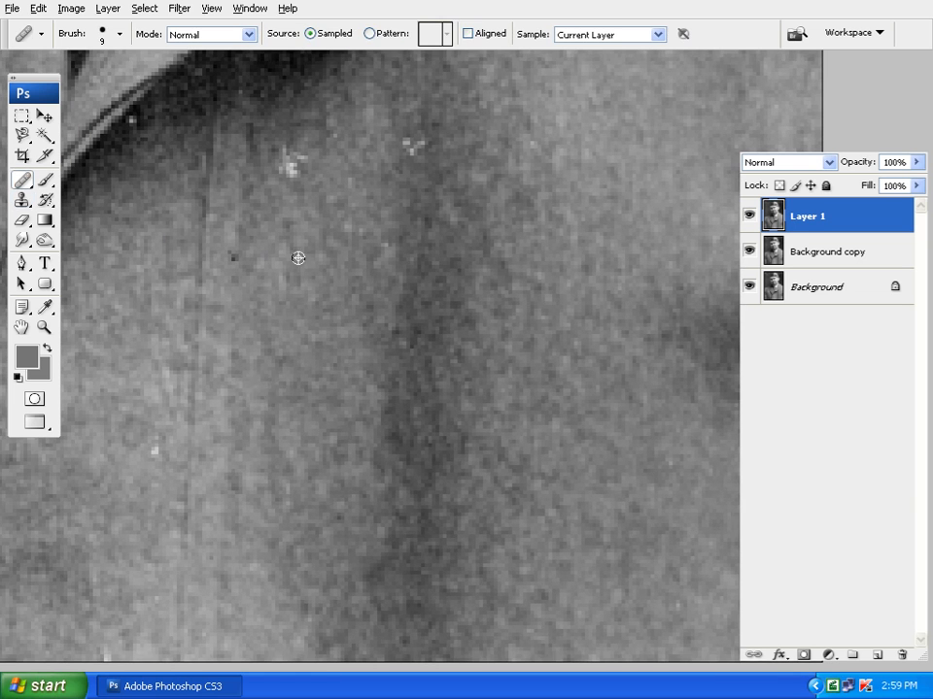
pyautogui.click(291, 163)
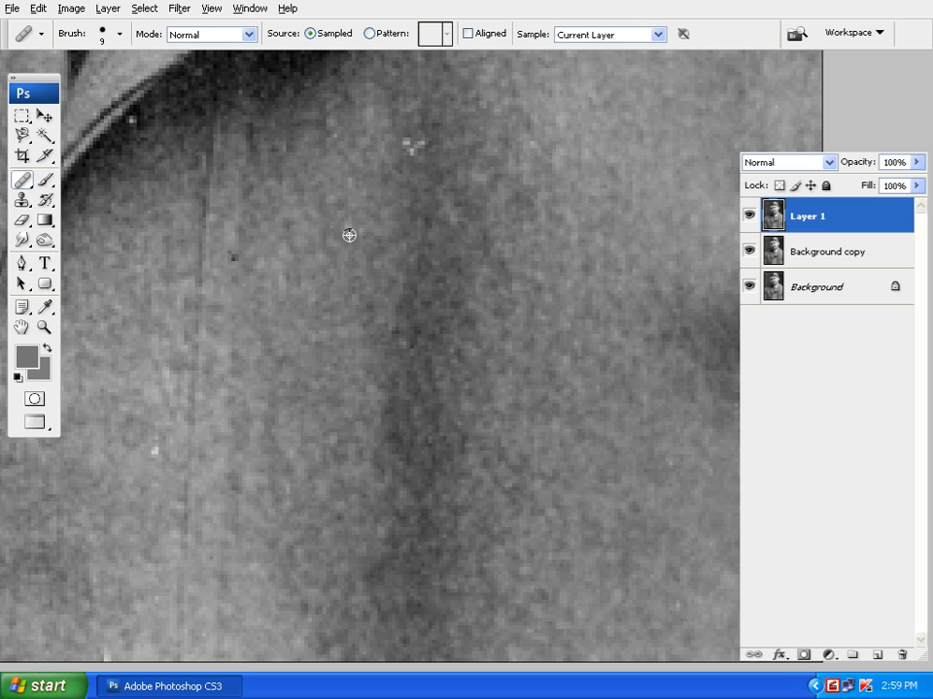
pyautogui.scroll(-2, 388, 190)
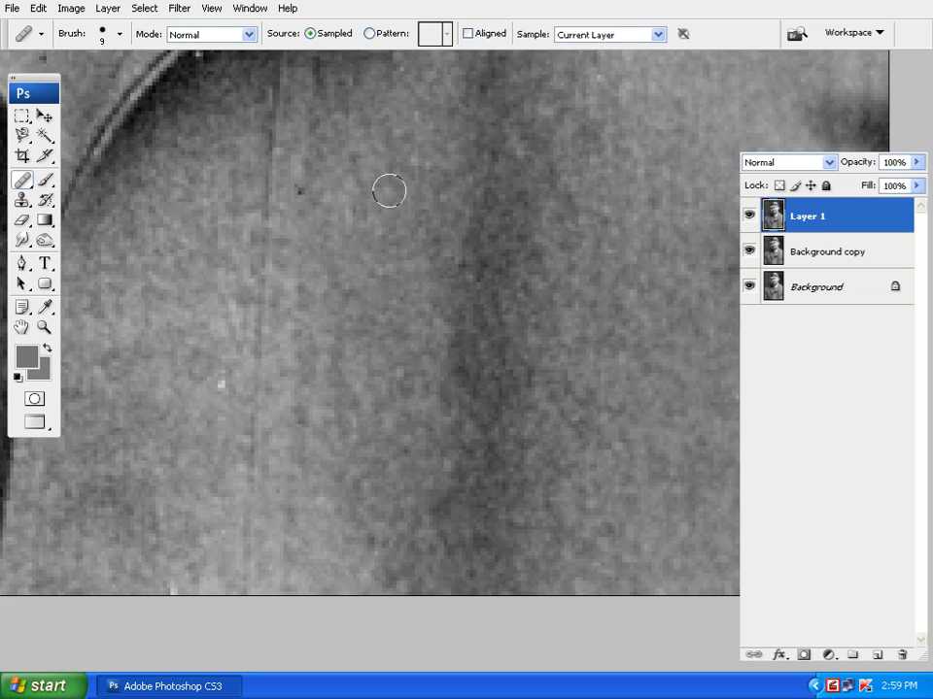
pyautogui.scroll(-5, 341, 319)
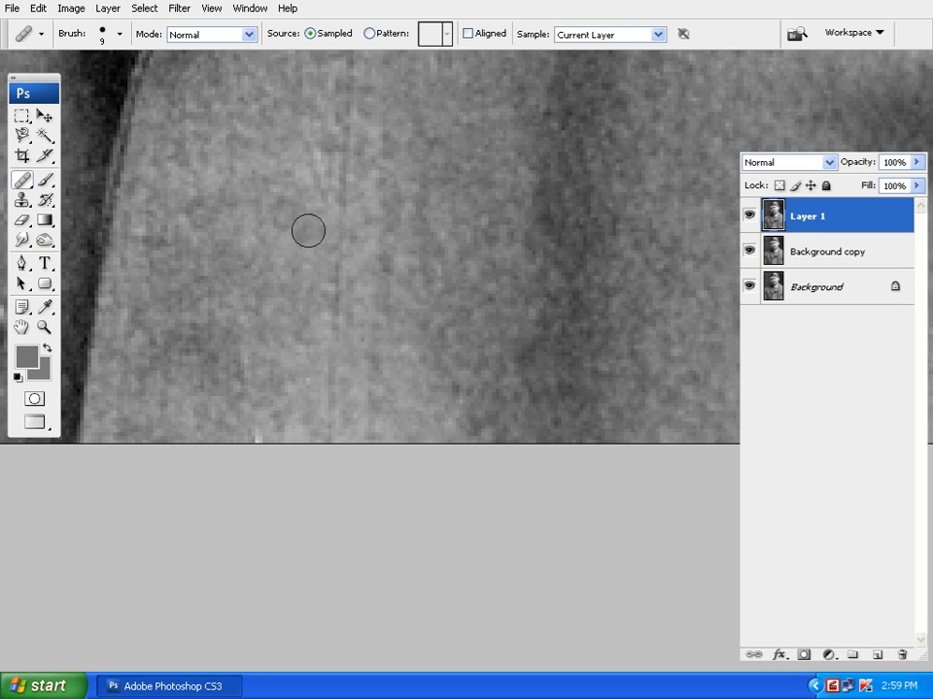
pyautogui.scroll(-5, 404, 197)
pyautogui.scroll(-2, 405, 196)
# Step: Heal the black dot beside the lapel's tip and the light mark at the end of the lapel crease
pyautogui.scroll(5, 463, 194)
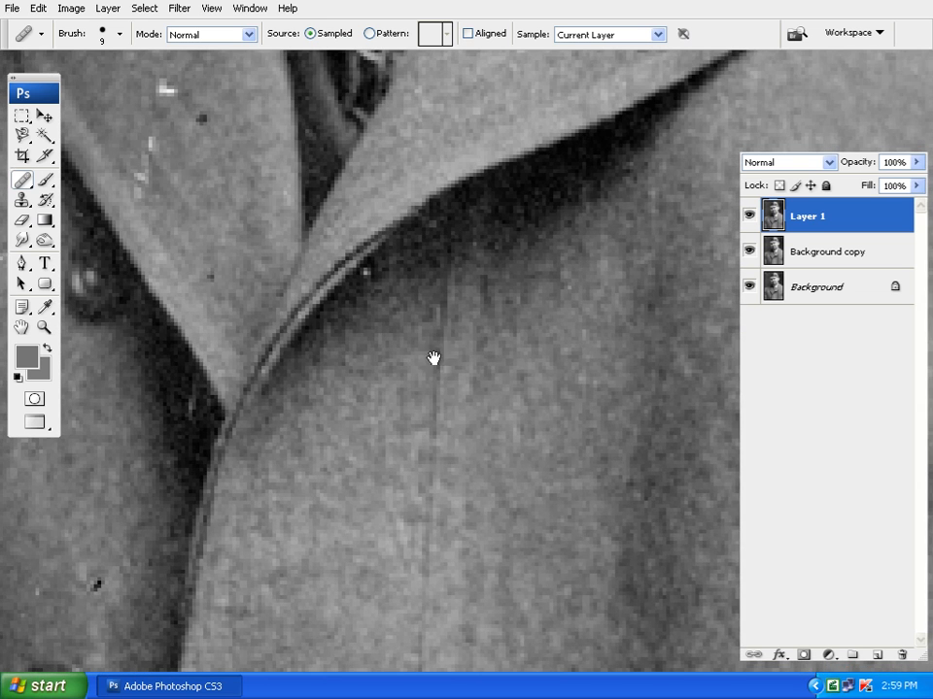
pyautogui.scroll(4, 441, 396)
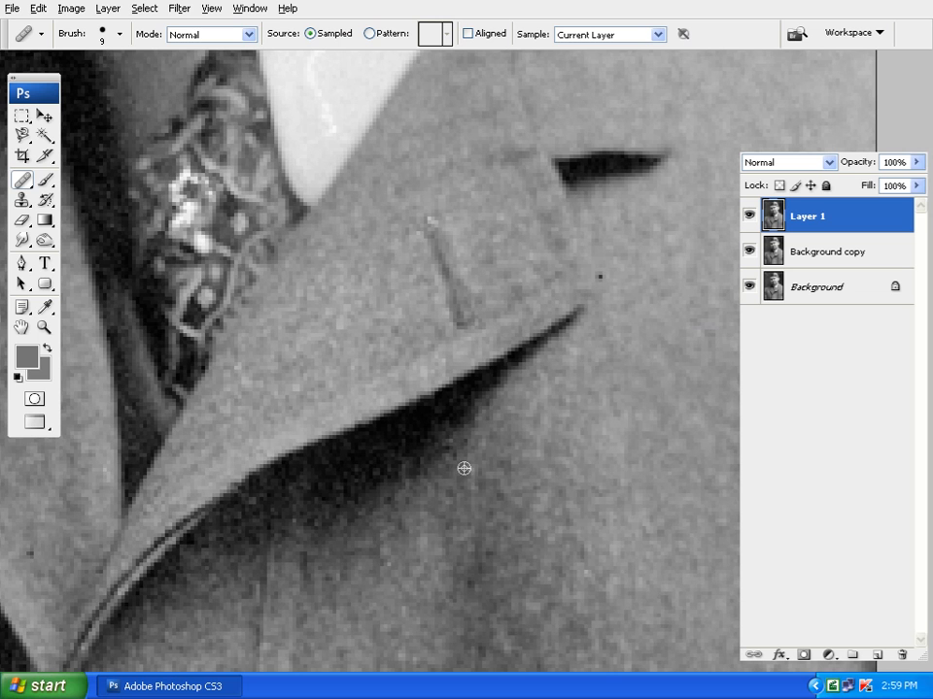
pyautogui.click(601, 278)
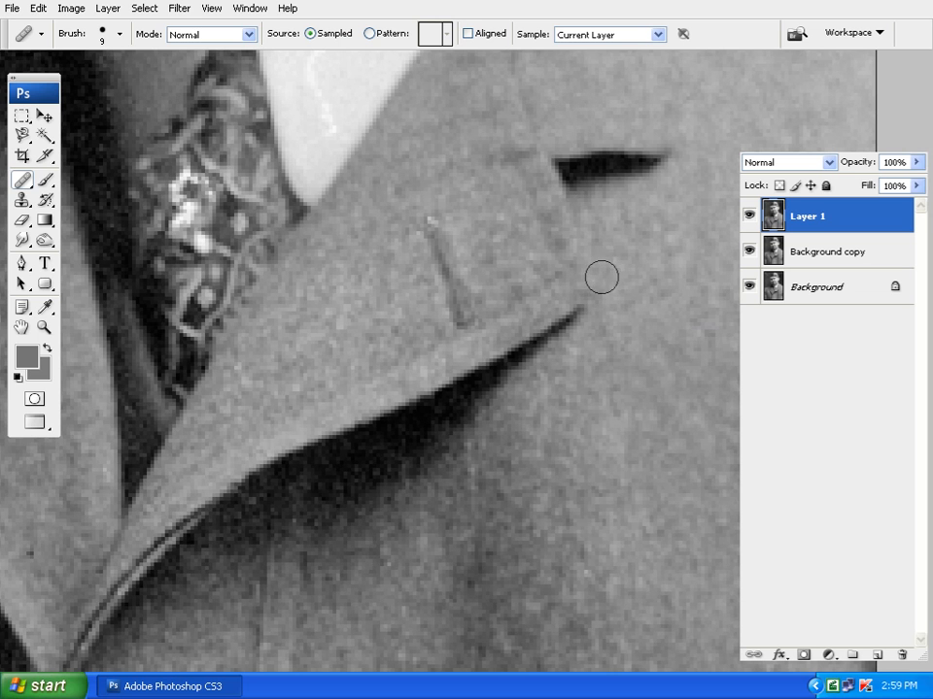
pyautogui.moveTo(428, 210)
pyautogui.mouseDown()
pyautogui.moveTo(430, 297)
pyautogui.moveTo(499, 252)
pyautogui.mouseUp()
# Step: Heal the white marks and the dark spot on the opposite lapel, resampling clean fabric near each blemish
pyautogui.moveTo(321, 232); pyautogui.dragTo(329, 187)
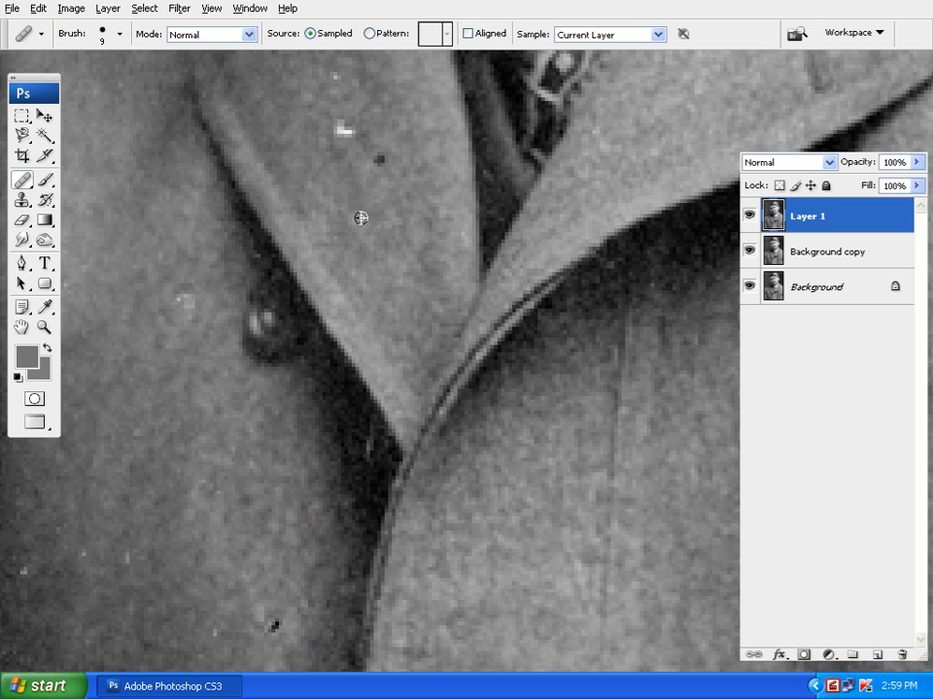
pyautogui.keyDown('alt'); pyautogui.click(386, 171); pyautogui.keyUp('alt')
pyautogui.click(380, 159)
pyautogui.moveTo(416, 233); pyautogui.dragTo(474, 462)
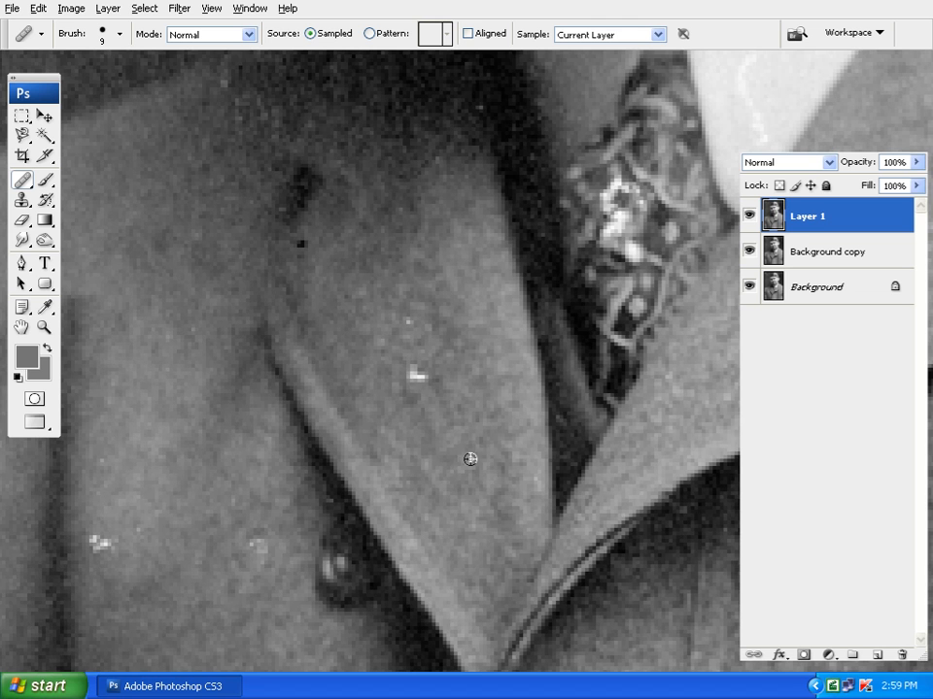
pyautogui.keyDown('alt'); pyautogui.click(410, 368); pyautogui.keyUp('alt')
pyautogui.click(410, 327)
pyautogui.moveTo(428, 264); pyautogui.dragTo(428, 449)
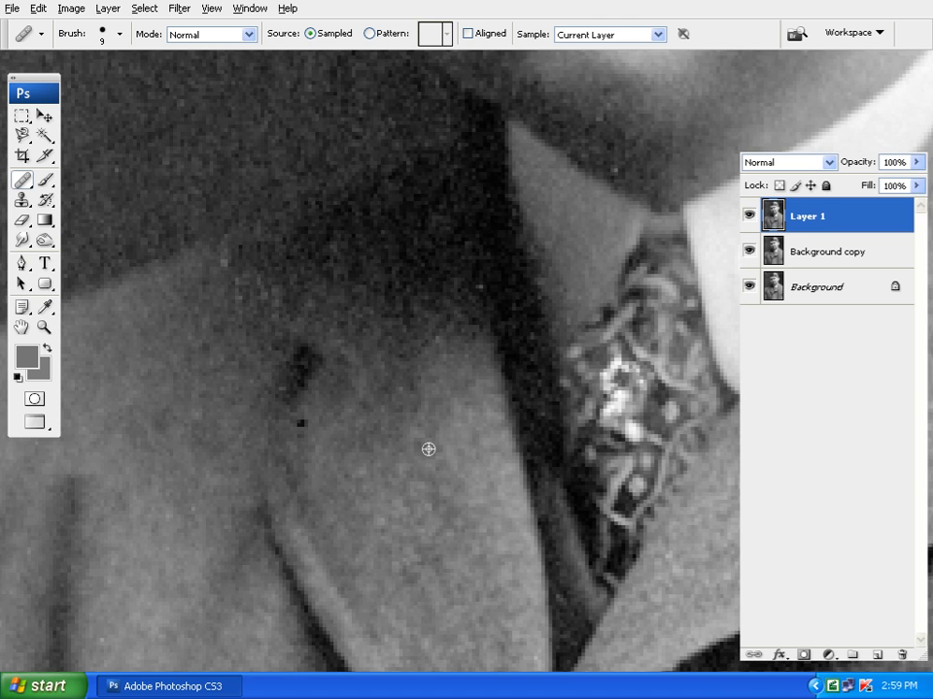
# Step: Choose a harder 10 px Clone Stamp brush, sample the tie pattern and clone over the bright white damage on the tie
pyautogui.moveTo(452, 400); pyautogui.dragTo(24, 219)
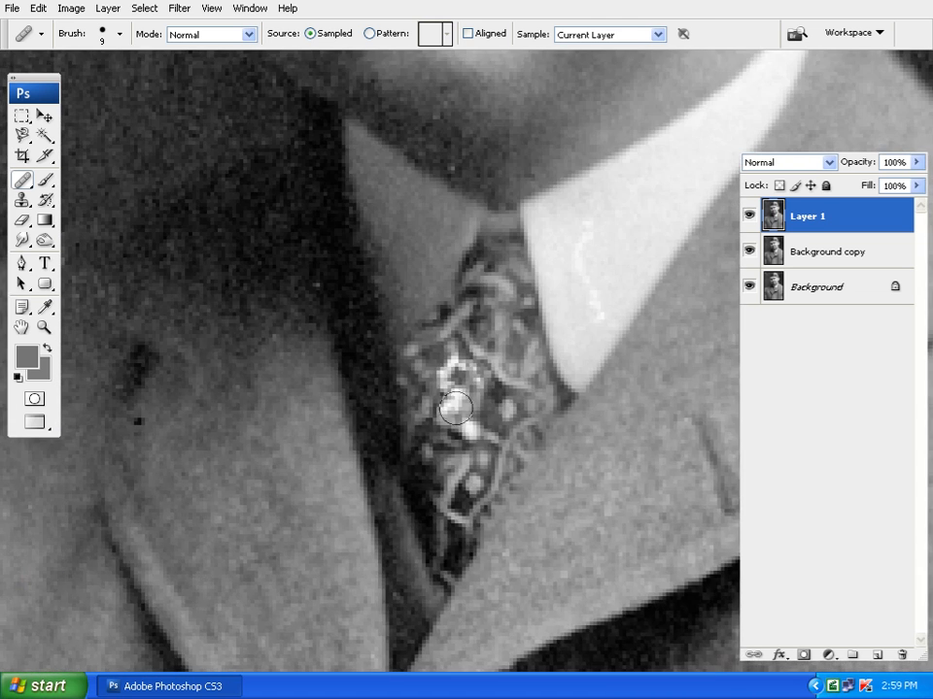
pyautogui.press('s')
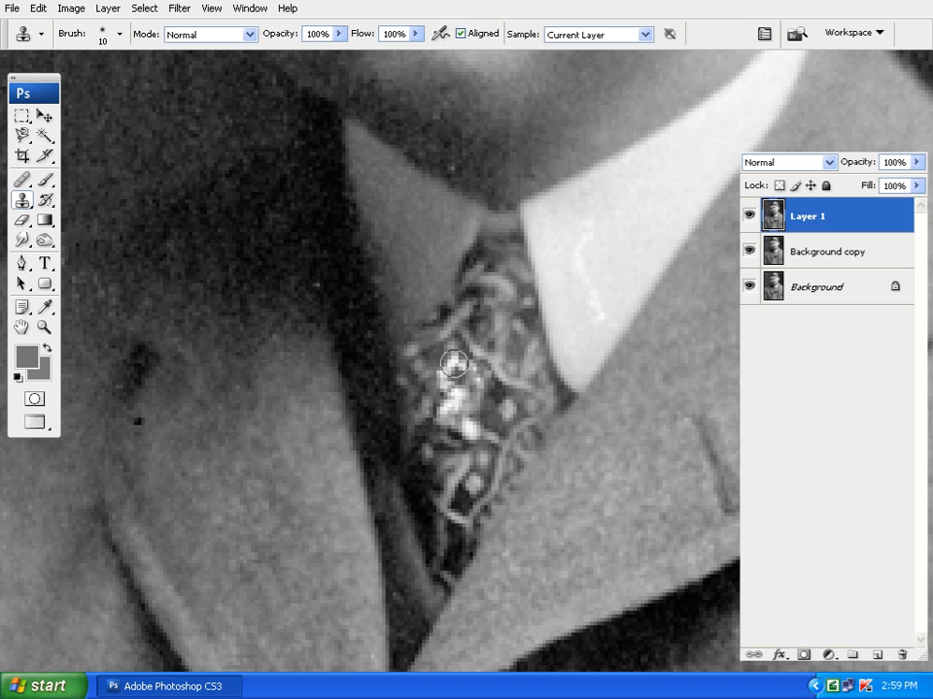
pyautogui.click(121, 37)
pyautogui.click(122, 145)
pyautogui.press('Return')
pyautogui.keyDown('alt'); pyautogui.click(491, 334); pyautogui.keyUp('alt')
pyautogui.moveTo(454, 370)
pyautogui.mouseDown()
pyautogui.moveTo(453, 388)
pyautogui.moveTo(492, 408)
pyautogui.moveTo(480, 421)
pyautogui.moveTo(448, 416)
pyautogui.mouseUp()
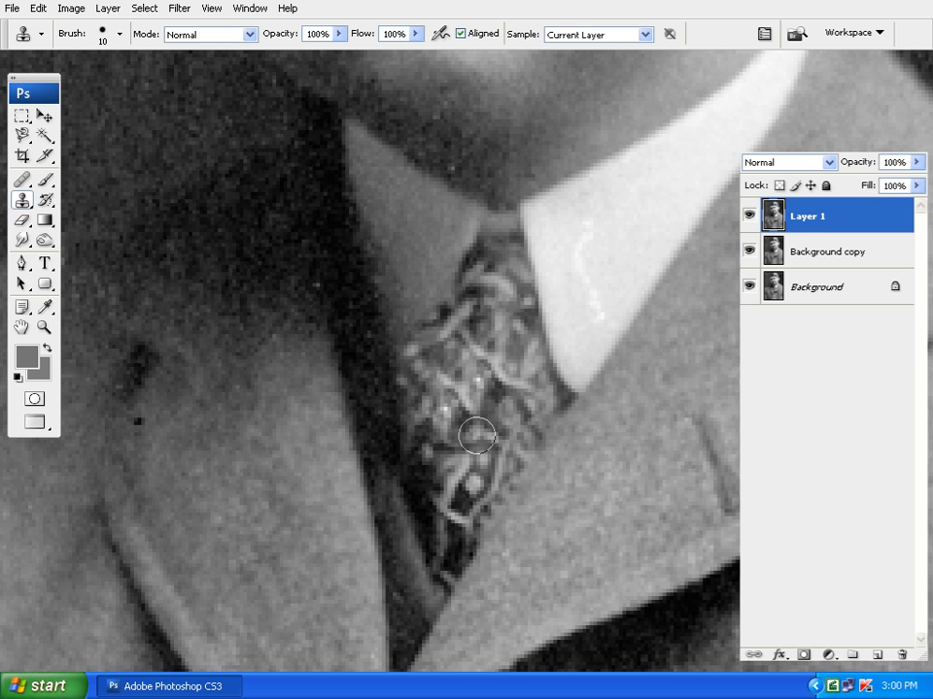
pyautogui.moveTo(503, 448)
pyautogui.mouseDown()
pyautogui.moveTo(548, 323)
pyautogui.moveTo(515, 370)
pyautogui.moveTo(551, 342)
pyautogui.mouseUp()
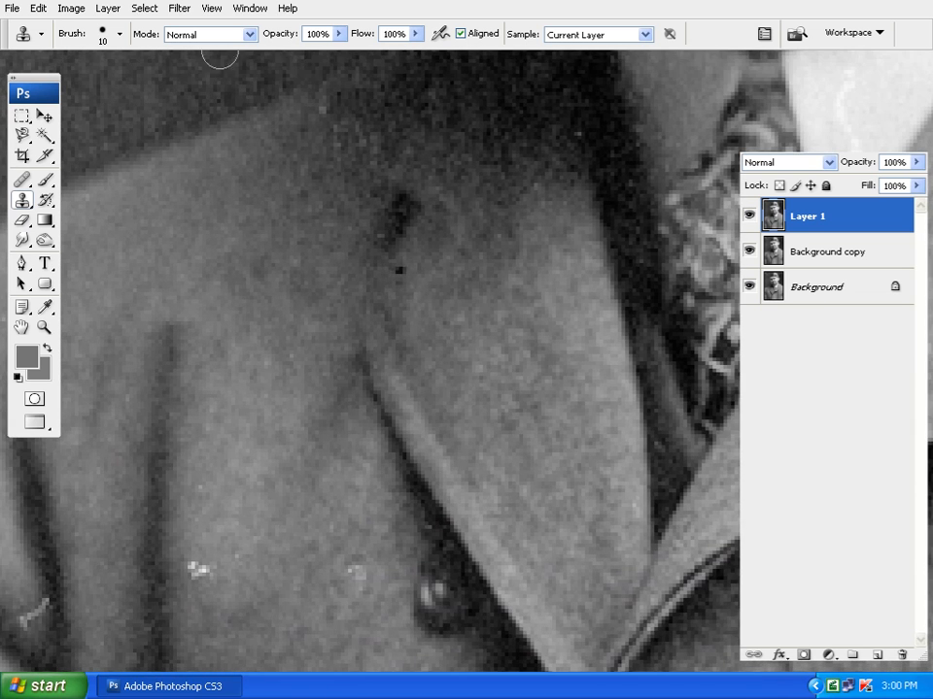
# Step: Heal the black spot near the lapel notch and the white specks beside the upper button, enlarging the Healing Brush to 15 px
pyautogui.click(25, 181)
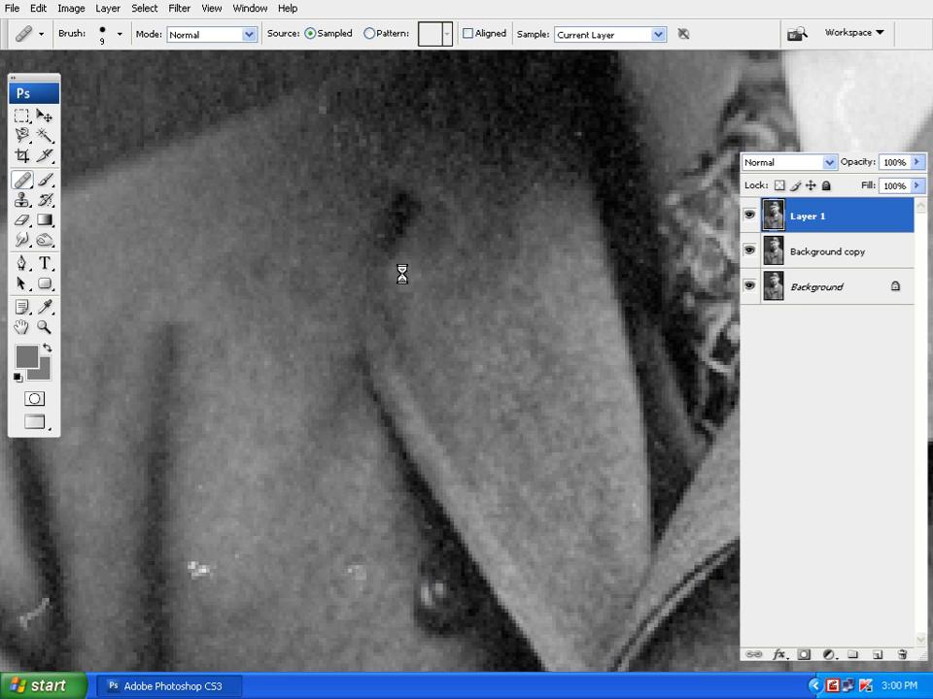
pyautogui.moveTo(486, 360); pyautogui.dragTo(577, 132)
pyautogui.keyDown('alt'); pyautogui.click(458, 383); pyautogui.keyUp('alt')
pyautogui.click(448, 340)
pyautogui.press(']')
pyautogui.press(']')
pyautogui.keyDown('alt'); pyautogui.click(313, 389); pyautogui.keyUp('alt')
pyautogui.click(290, 344)
# Step: Heal the dark spot and white specks around the lower button, reducing the Healing Brush to 9 px
pyautogui.moveTo(393, 513); pyautogui.dragTo(400, 291)
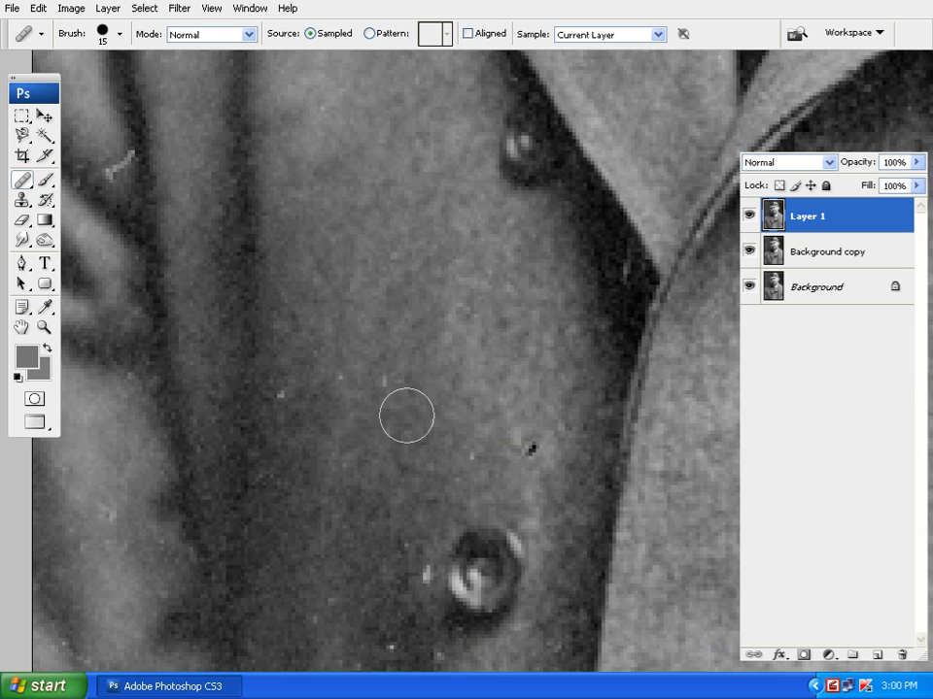
pyautogui.moveTo(521, 441); pyautogui.dragTo(517, 272)
pyautogui.keyDown('alt'); pyautogui.click(477, 318); pyautogui.keyUp('alt')
pyautogui.press('[')
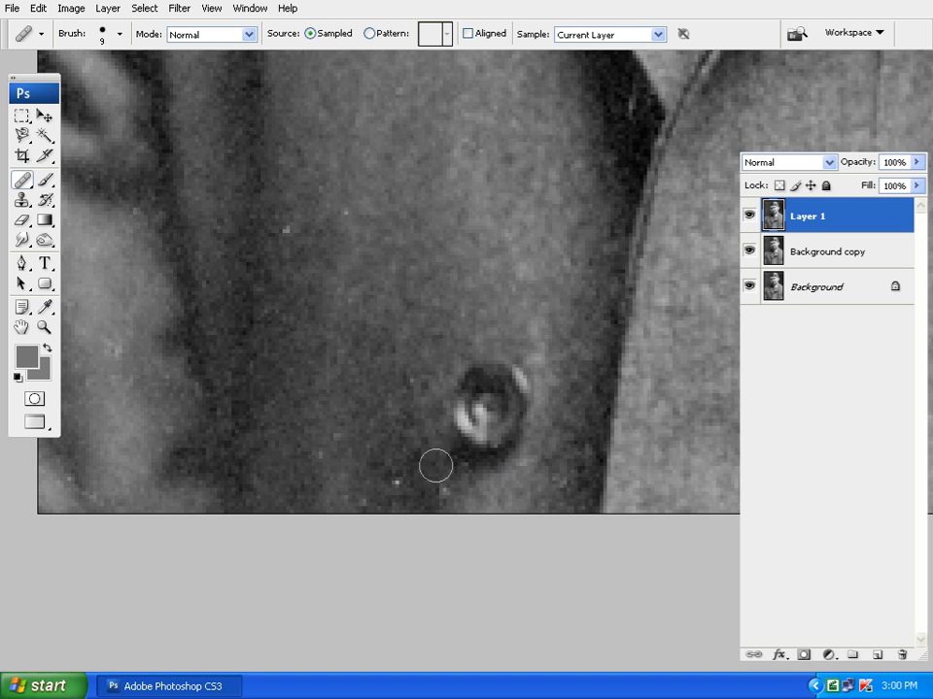
pyautogui.keyDown('alt'); pyautogui.click(361, 396); pyautogui.keyUp('alt')
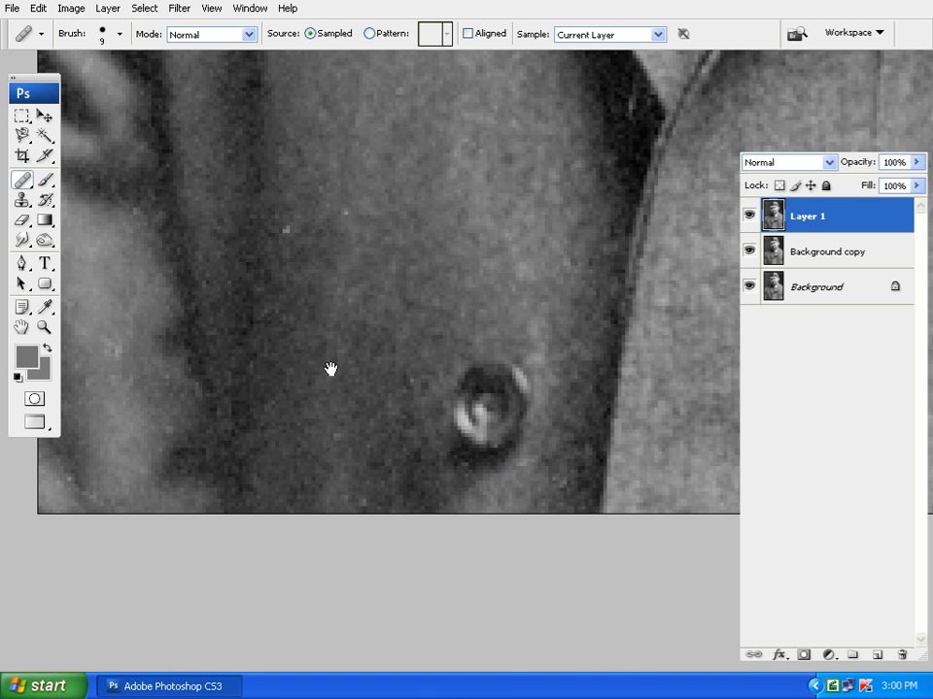
# Step: Heal the thin white scratch between the dark creases of the sleeve
pyautogui.moveTo(329, 370); pyautogui.dragTo(413, 564)
pyautogui.moveTo(382, 292); pyautogui.dragTo(440, 466)
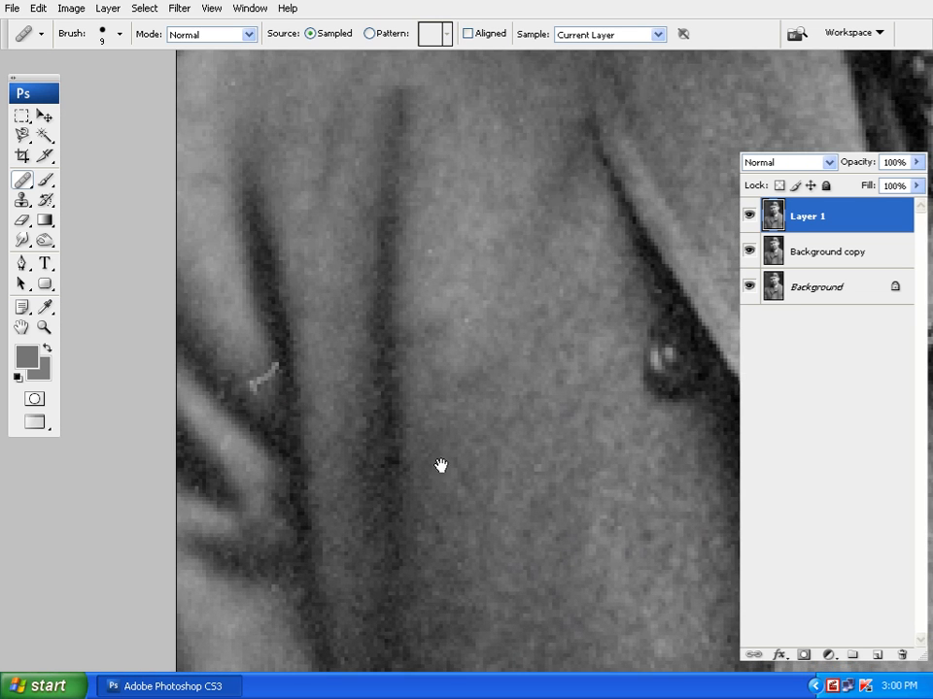
pyautogui.click(254, 377)
pyautogui.click(264, 373)
pyautogui.moveTo(407, 387); pyautogui.dragTo(443, 476)
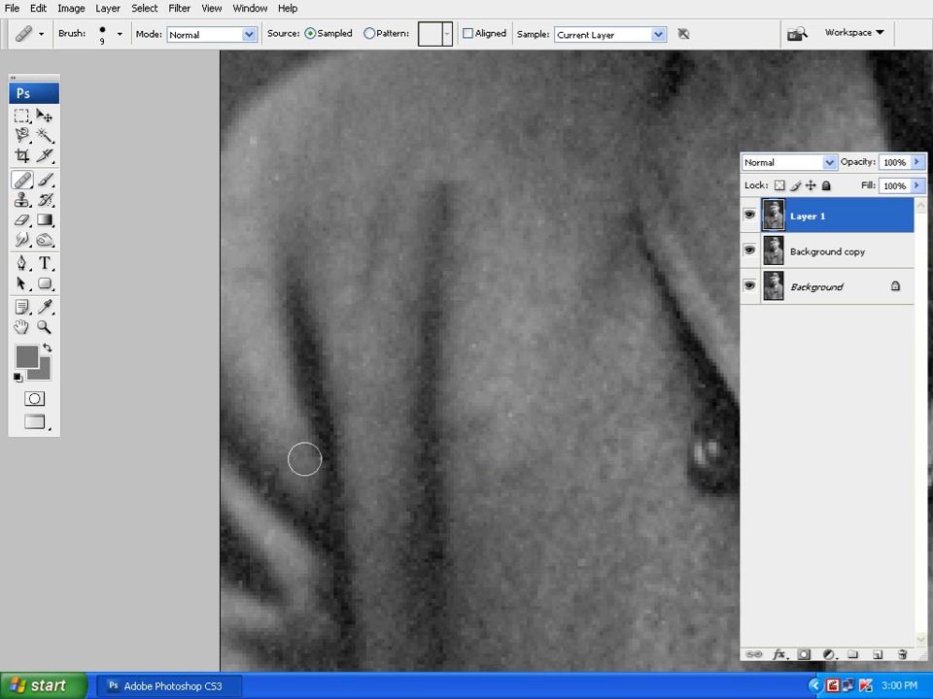
# Step: Heal the white specks along the hairline above the forehead with the 9 px Healing Brush
pyautogui.moveTo(410, 283); pyautogui.dragTo(439, 368)
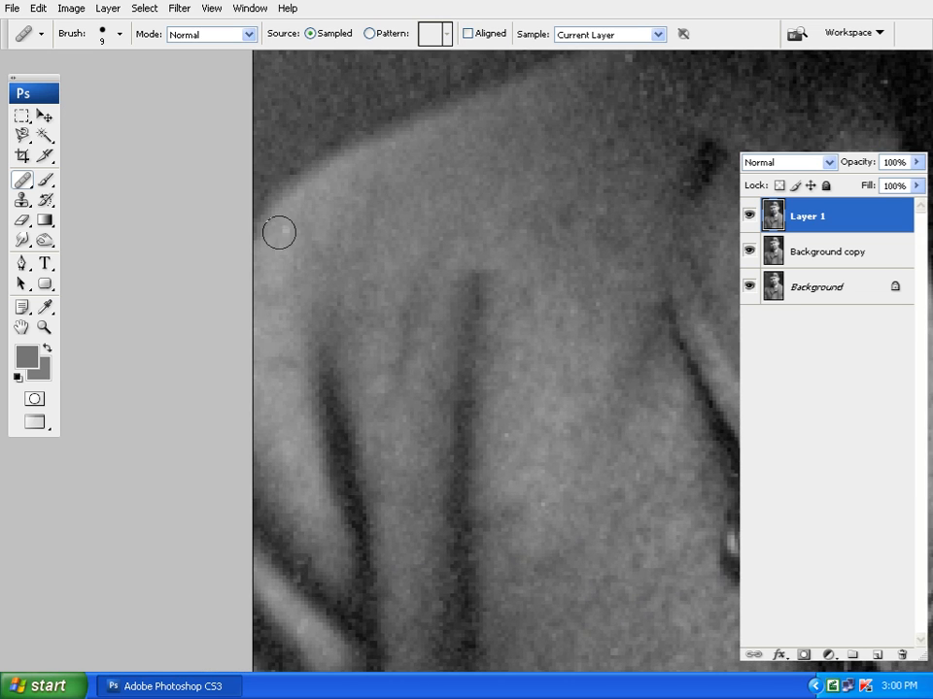
pyautogui.moveTo(341, 231)
pyautogui.mouseDown()
pyautogui.moveTo(375, 403)
pyautogui.moveTo(334, 437)
pyautogui.mouseUp()
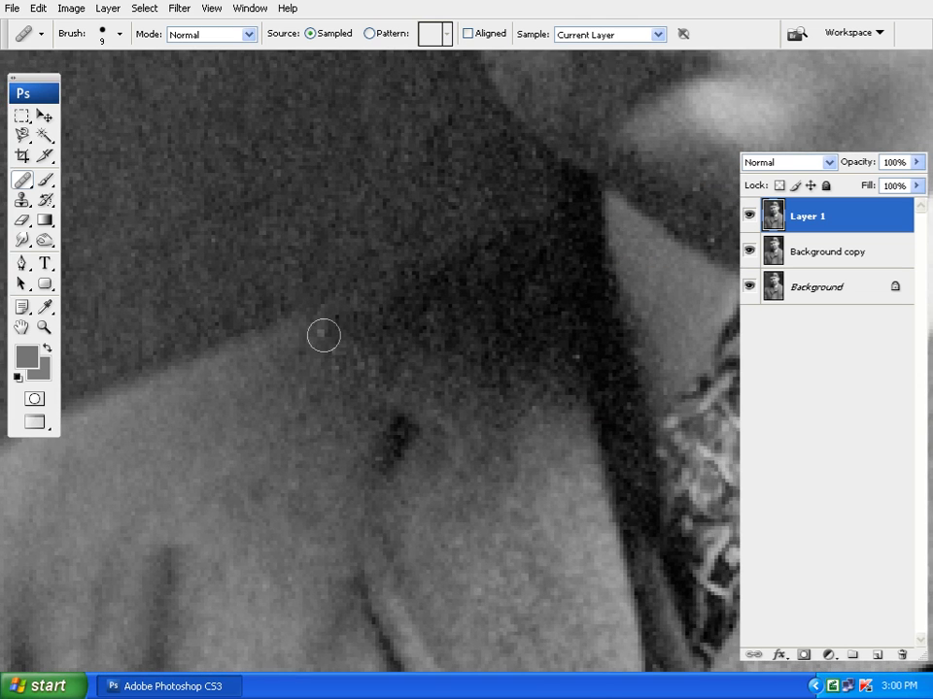
pyautogui.moveTo(573, 127); pyautogui.dragTo(556, 568)
pyautogui.moveTo(452, 309); pyautogui.dragTo(604, 576)
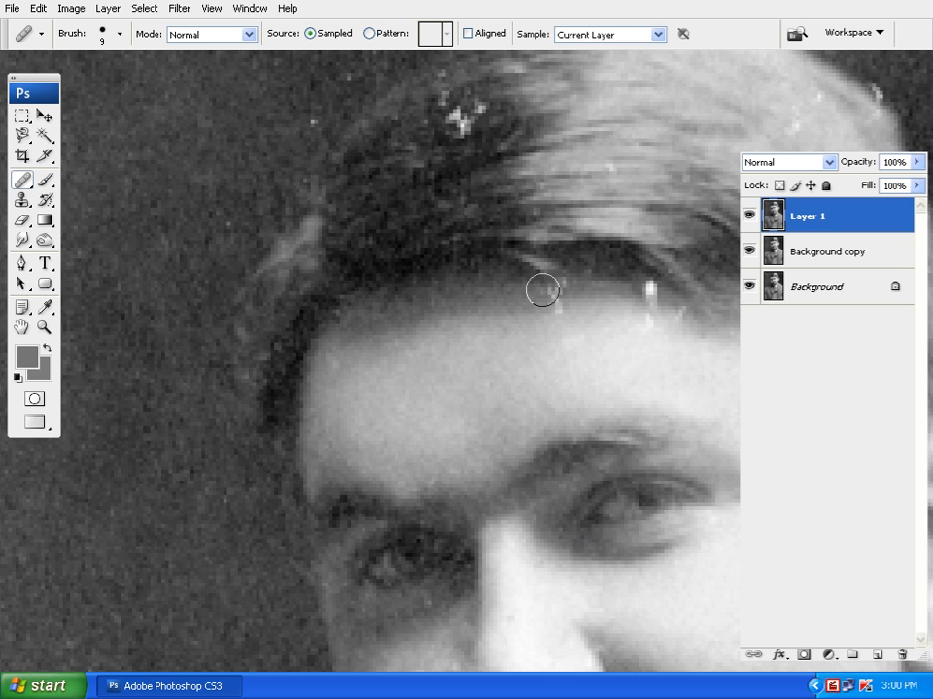
pyautogui.moveTo(645, 289); pyautogui.dragTo(645, 312)
pyautogui.moveTo(382, 355); pyautogui.dragTo(462, 306)
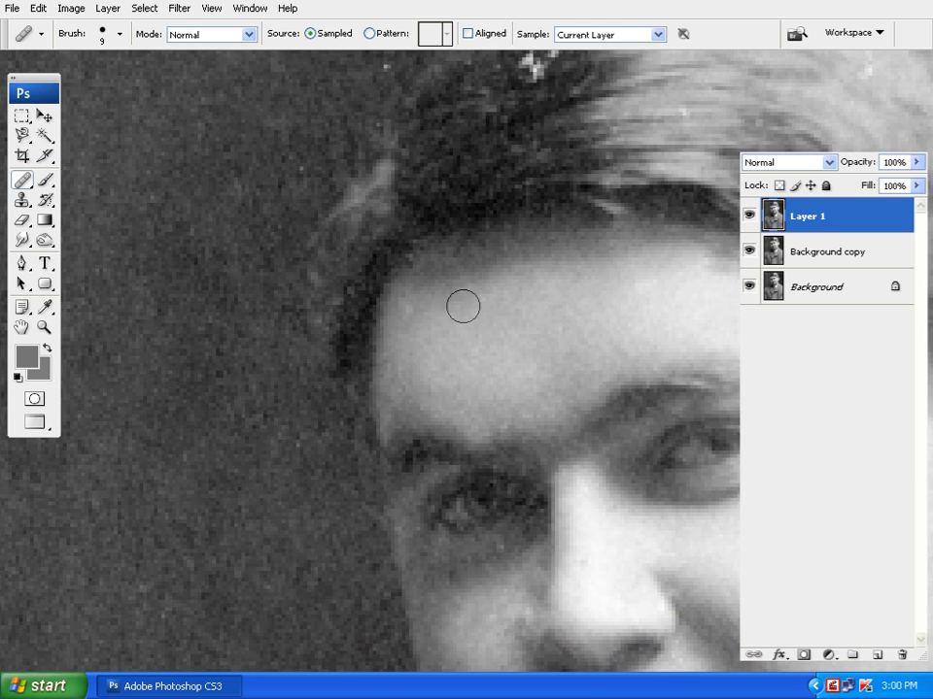
# Step: Sample clean dark hair and heal the white blotch in the dark hair above the forehead
pyautogui.moveTo(408, 276); pyautogui.dragTo(409, 526)
pyautogui.keyDown('alt'); pyautogui.click(400, 418); pyautogui.keyUp('alt')
pyautogui.moveTo(441, 361); pyautogui.dragTo(435, 320)
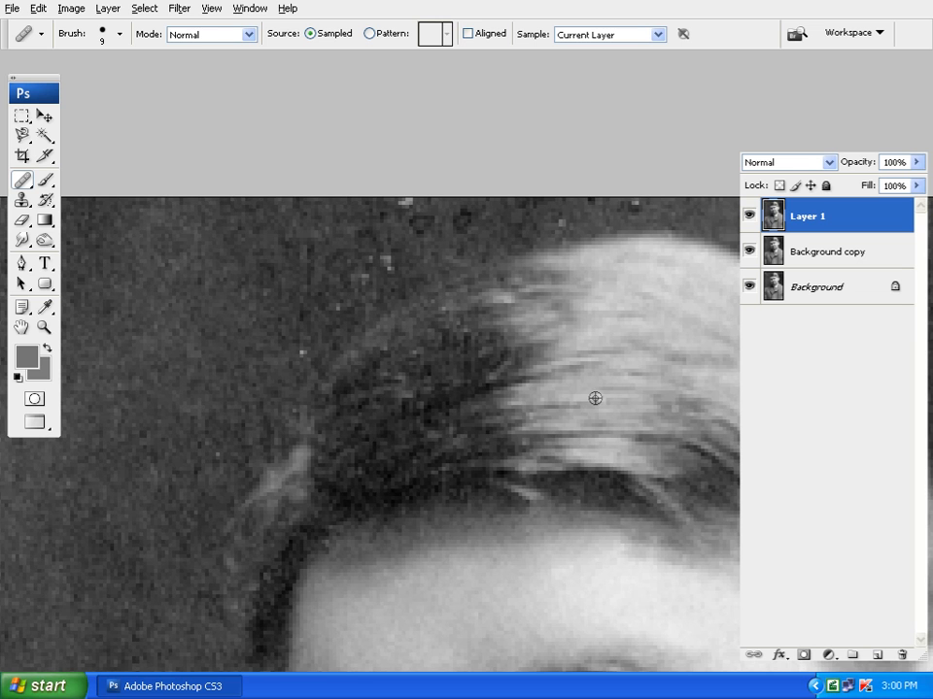
# Step: Sample the clean dark backdrop and heal the white specks in the background beside and above the dark hair
pyautogui.moveTo(485, 433); pyautogui.dragTo(420, 453)
pyautogui.keyDown('alt'); pyautogui.click(163, 423); pyautogui.keyUp('alt')
pyautogui.moveTo(255, 330)
pyautogui.mouseDown()
pyautogui.moveTo(271, 314)
pyautogui.moveTo(250, 338)
pyautogui.mouseUp()
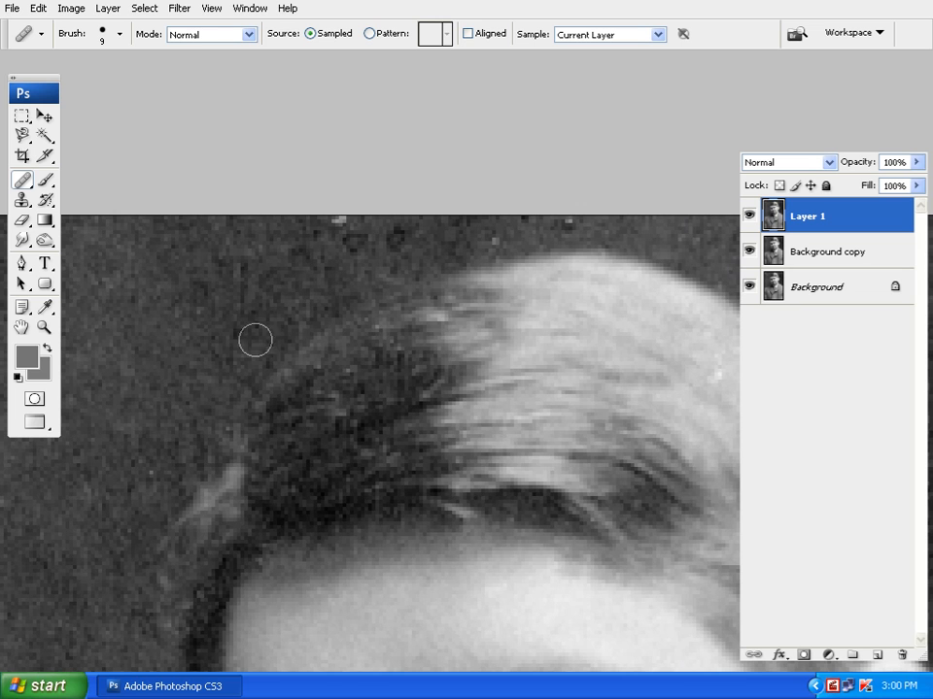
pyautogui.moveTo(281, 309); pyautogui.dragTo(323, 317)
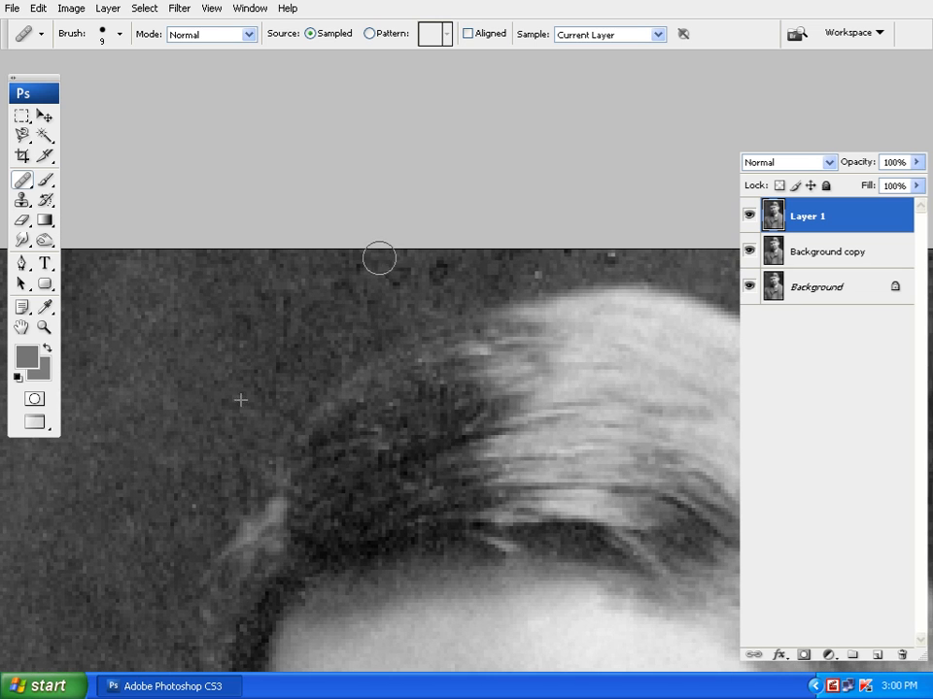
pyautogui.moveTo(379, 258); pyautogui.dragTo(407, 297)
pyautogui.moveTo(526, 308); pyautogui.dragTo(466, 284)
# Step: Switch to the 10 px Clone Stamp and clone out the damage on the hair's outer edge, the white mark above the ear and the crown specks
pyautogui.moveTo(491, 111)
pyautogui.mouseDown()
pyautogui.moveTo(485, 102)
pyautogui.moveTo(513, 144)
pyautogui.mouseUp()
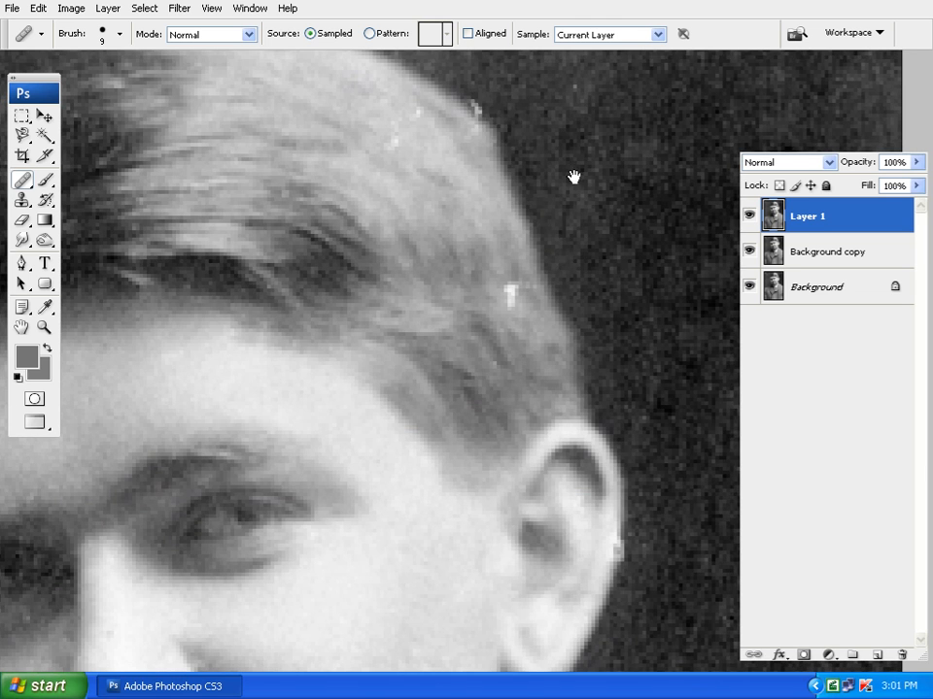
pyautogui.moveTo(559, 210); pyautogui.dragTo(508, 409)
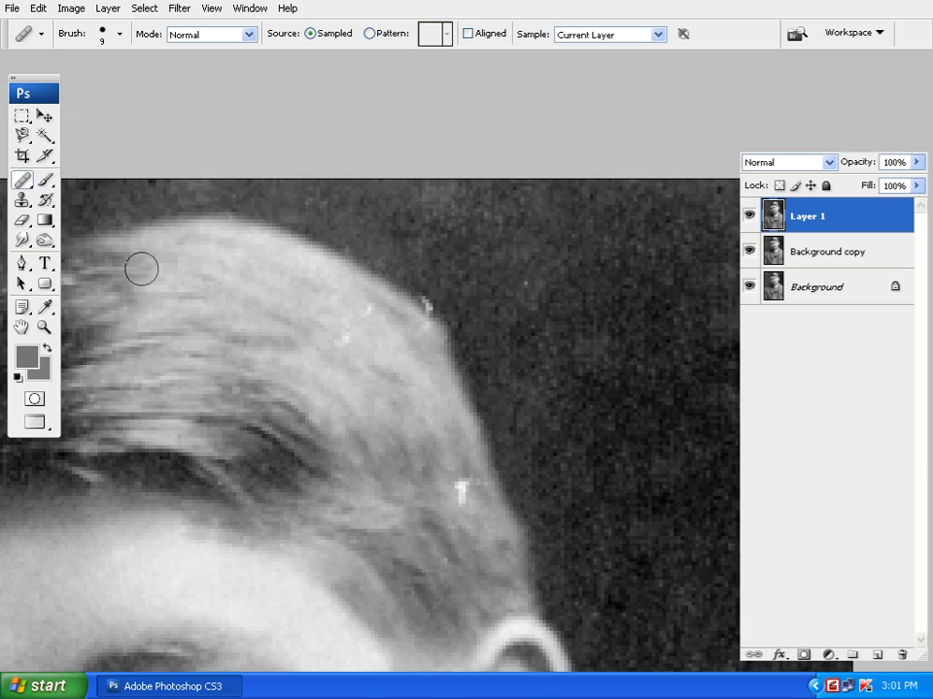
pyautogui.click(21, 200)
pyautogui.moveTo(453, 315); pyautogui.dragTo(430, 284)
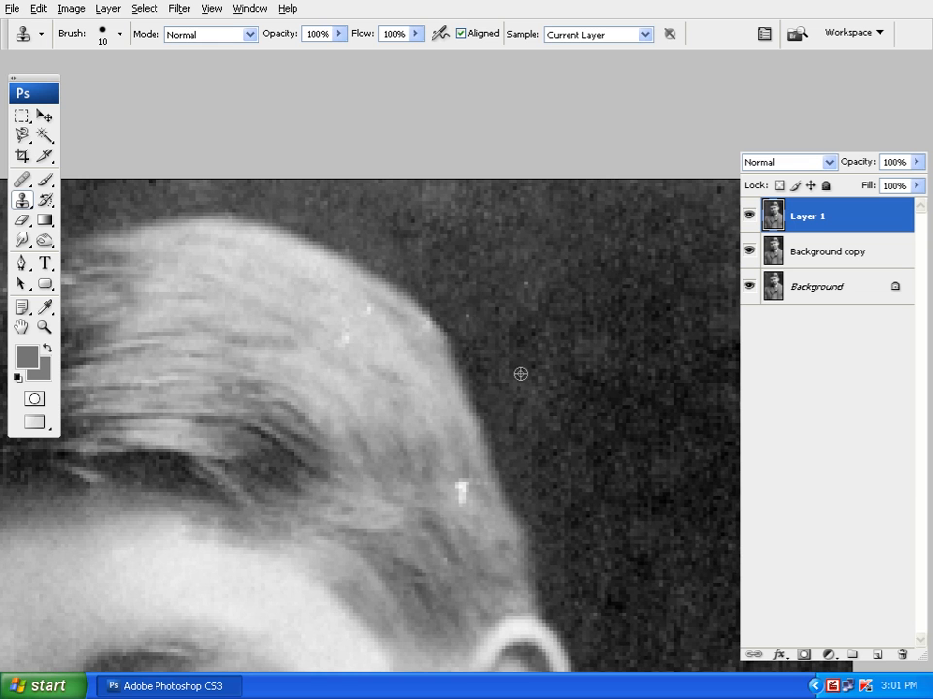
pyautogui.moveTo(542, 406); pyautogui.dragTo(535, 368)
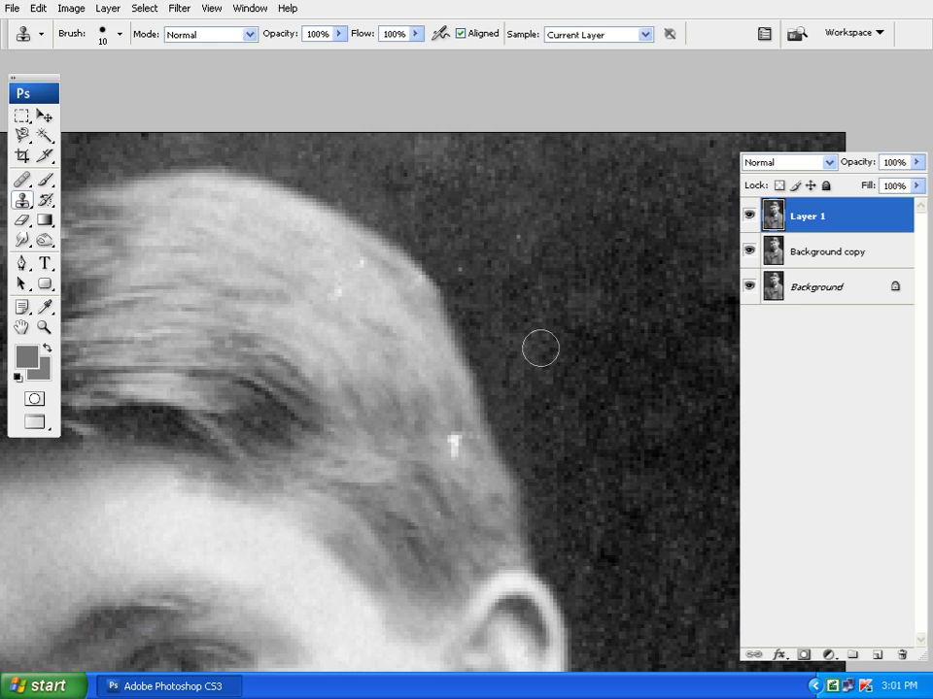
pyautogui.moveTo(458, 278); pyautogui.dragTo(428, 238)
pyautogui.moveTo(623, 333); pyautogui.dragTo(586, 237)
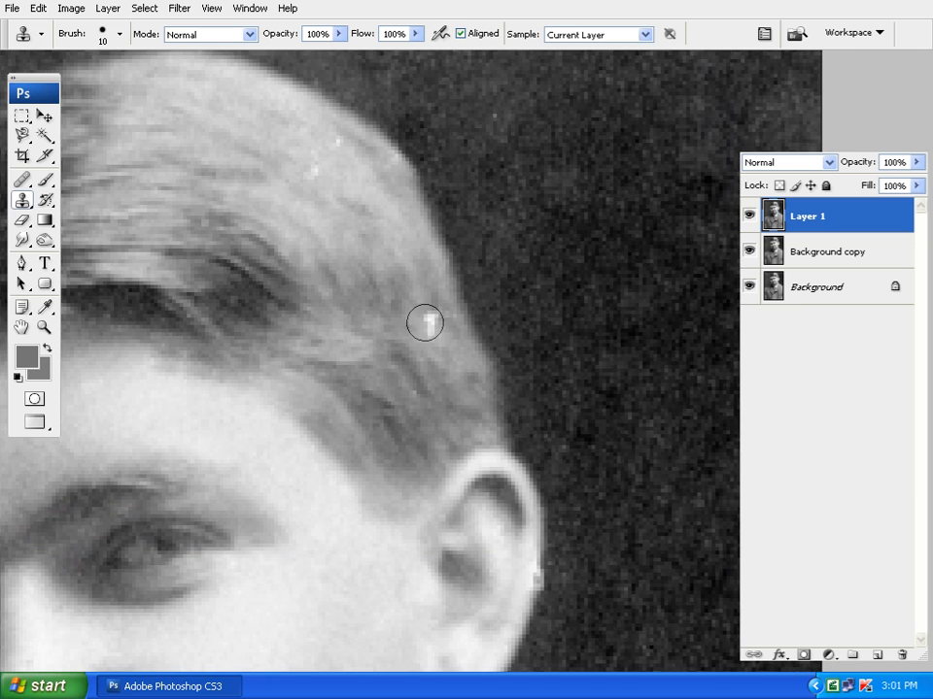
pyautogui.click(430, 323)
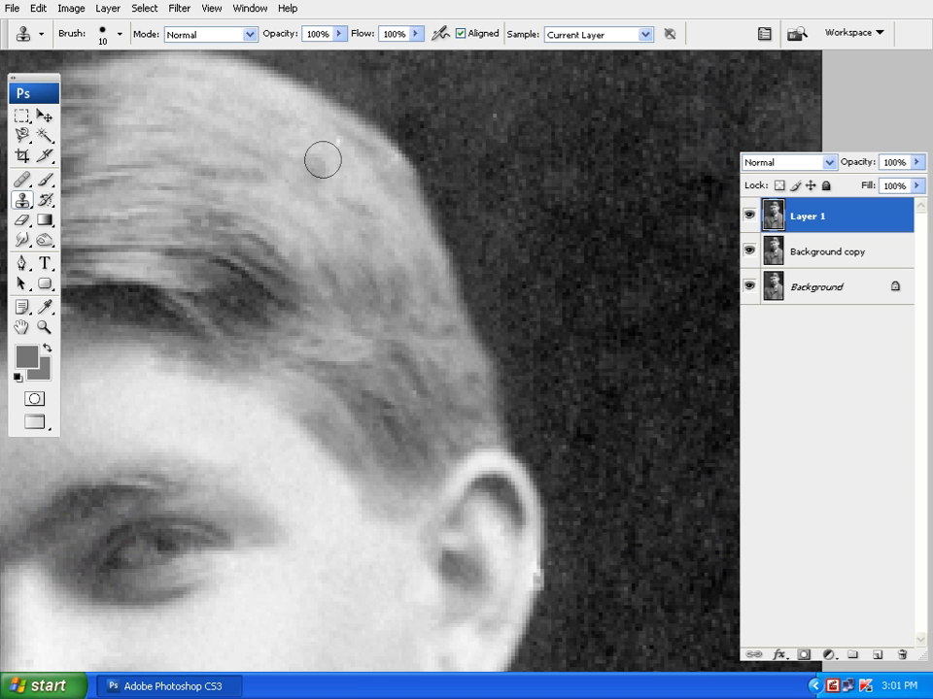
# Step: Clone over the thin white scratch running down the bright shirt collar point
pyautogui.moveTo(383, 308)
pyautogui.mouseDown()
pyautogui.moveTo(556, 318)
pyautogui.moveTo(548, 358)
pyautogui.moveTo(499, 262)
pyautogui.moveTo(467, 288)
pyautogui.mouseUp()
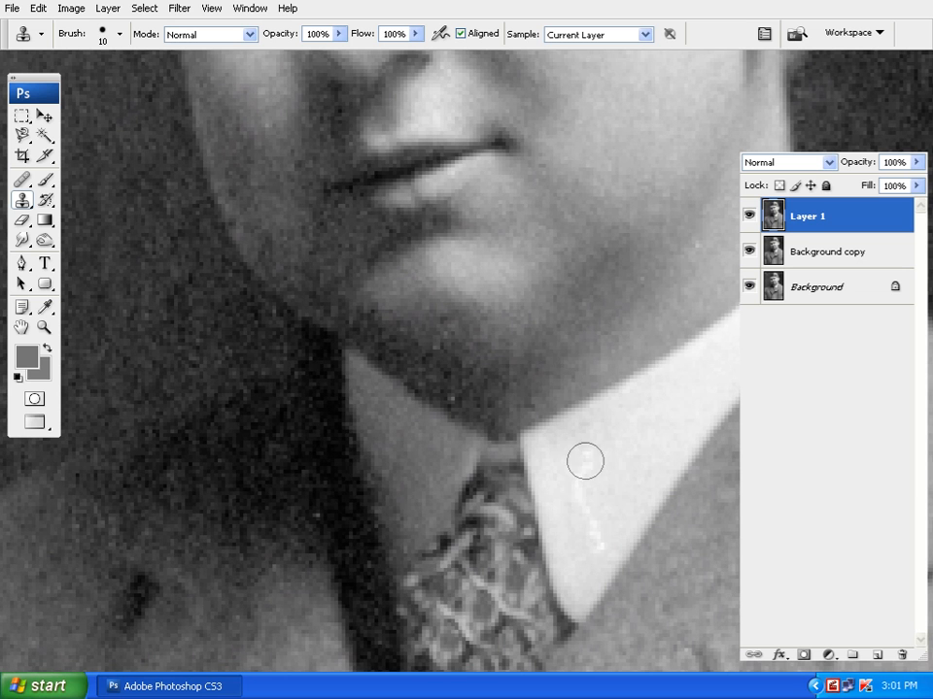
pyautogui.moveTo(583, 477); pyautogui.dragTo(590, 511)
pyautogui.click(599, 538)
pyautogui.moveTo(599, 539)
pyautogui.mouseDown()
pyautogui.moveTo(616, 370)
pyautogui.moveTo(599, 370)
pyautogui.mouseUp()
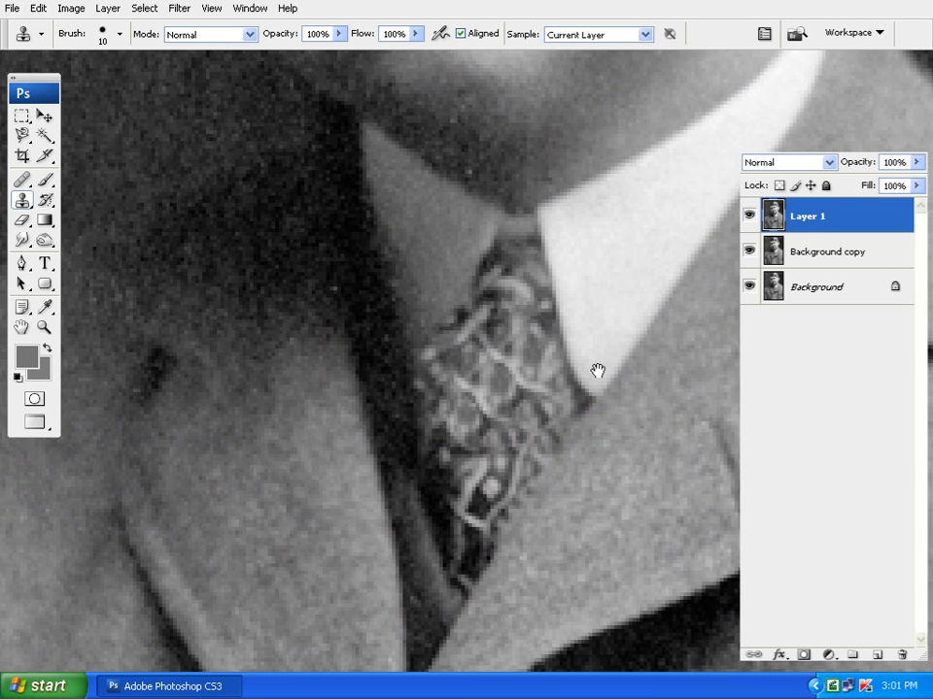
pyautogui.hotkey('ctrl', '-')
pyautogui.hotkey('ctrl', '-')
pyautogui.hotkey('ctrl', '-')
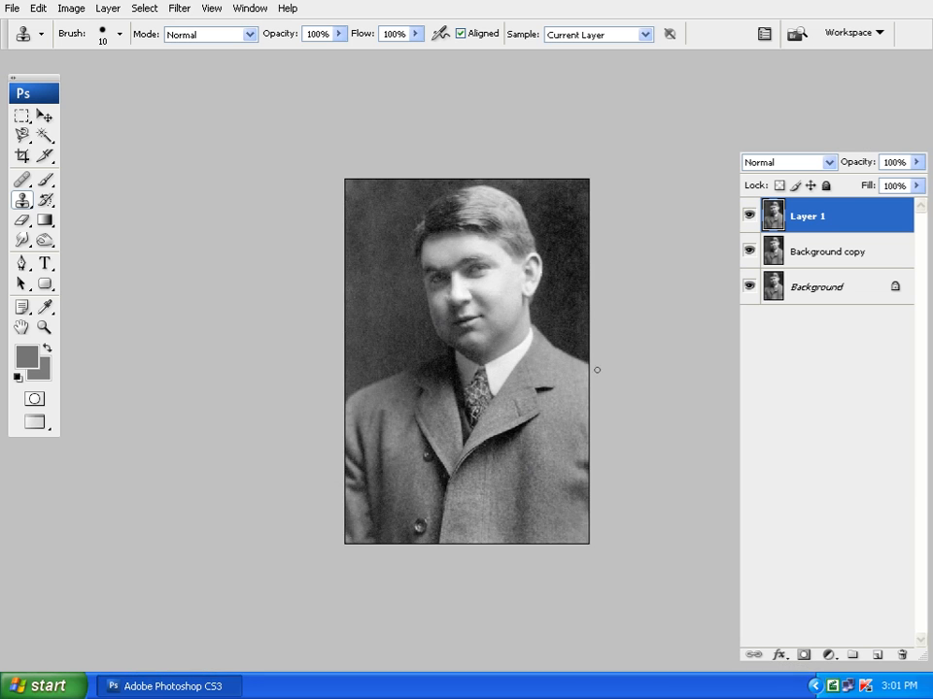
pyautogui.moveTo(593, 327); pyautogui.dragTo(541, 321)
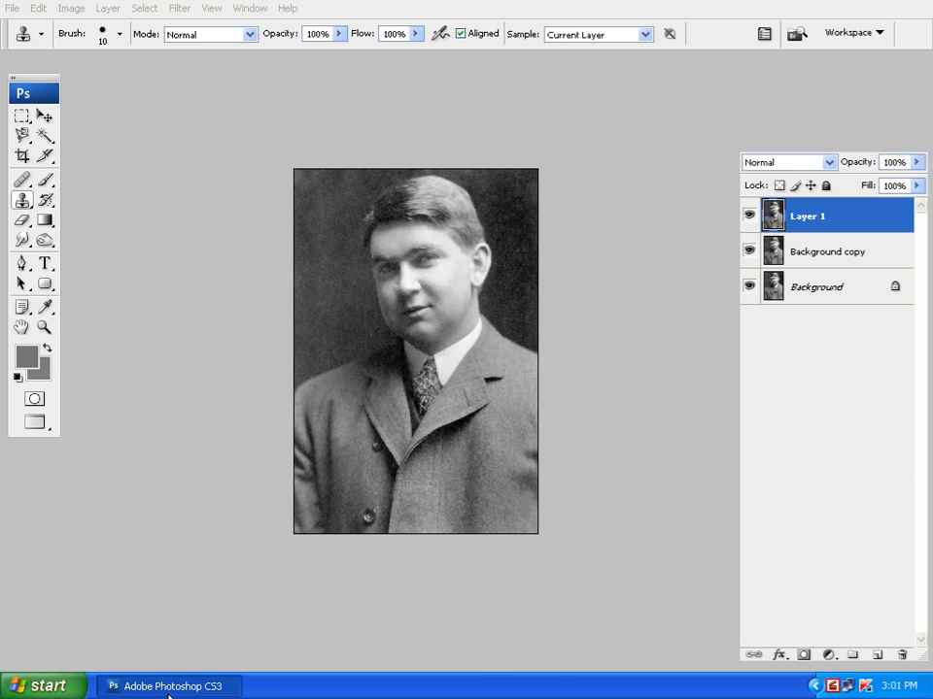
pyautogui.press('super+d')
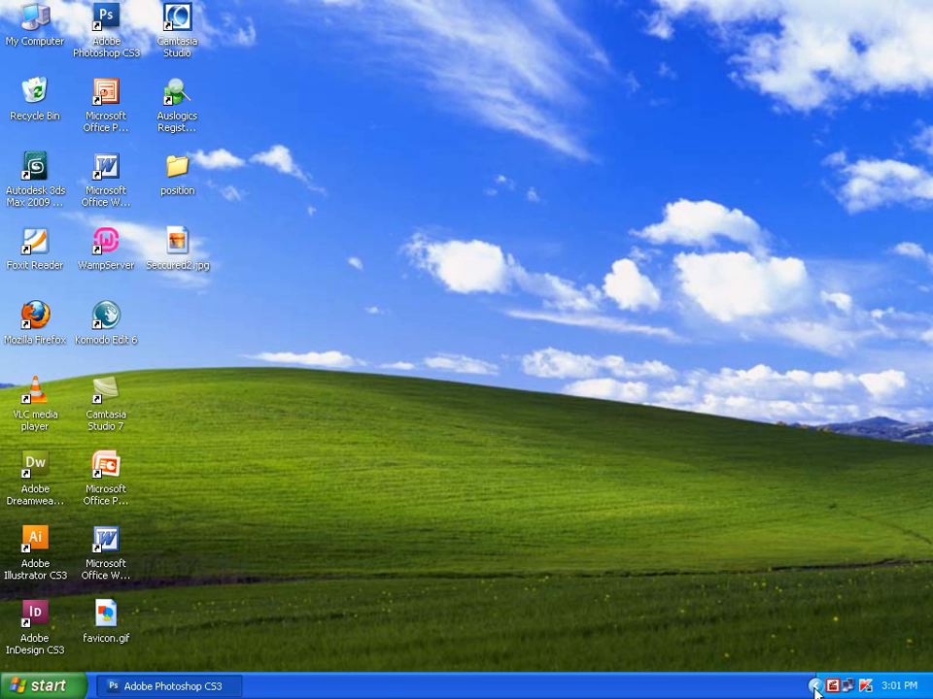
pyautogui.click(832, 688)
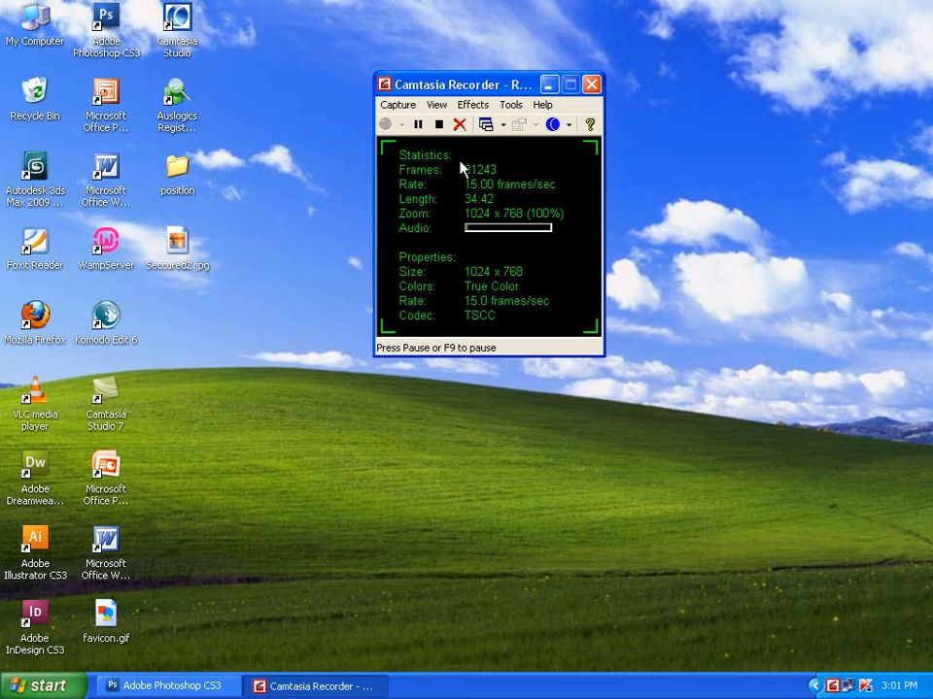
pyautogui.click(438, 124)
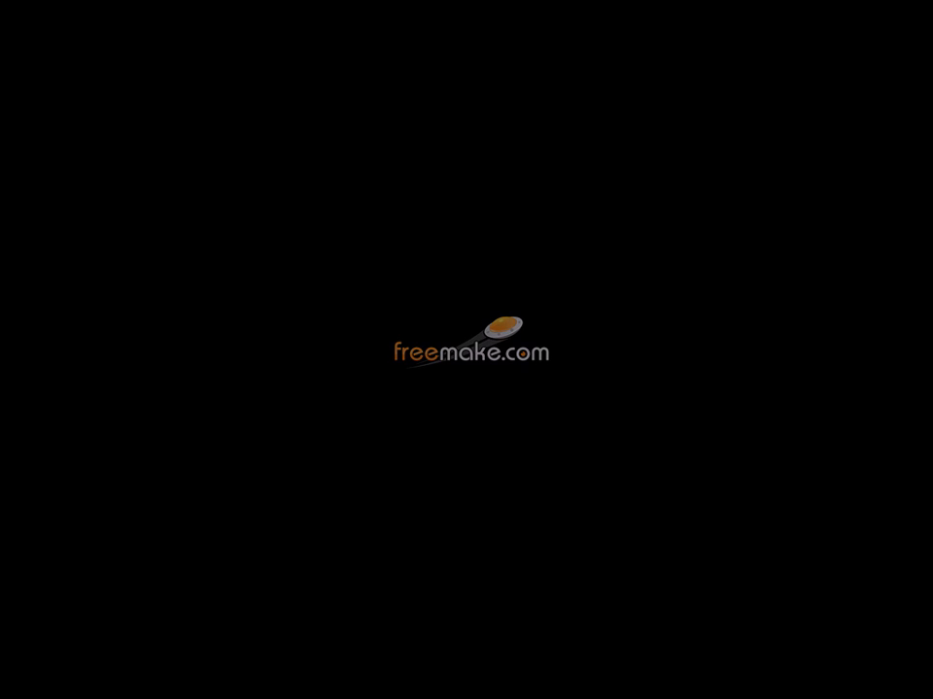